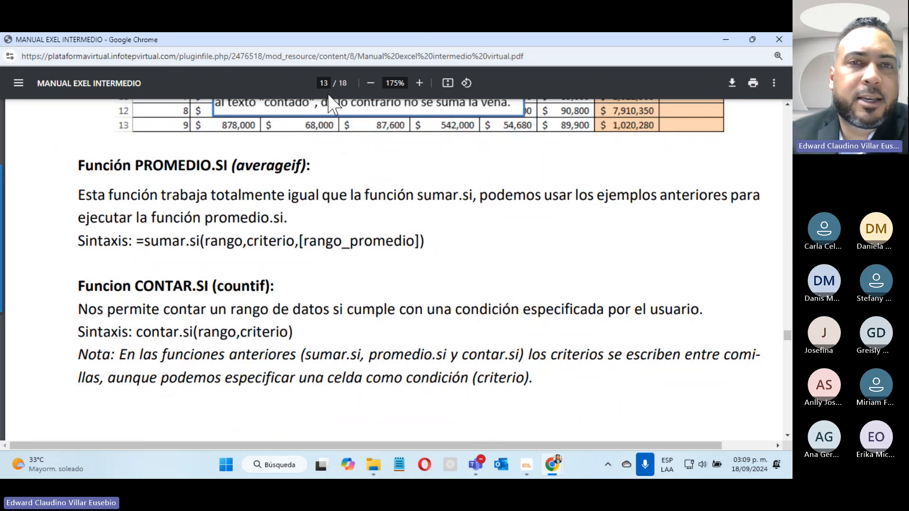
Review the manual's pages on the counting functions and the instructions for the Subtotal tool, and close the manual.
scroll(234, 273, down, 5)
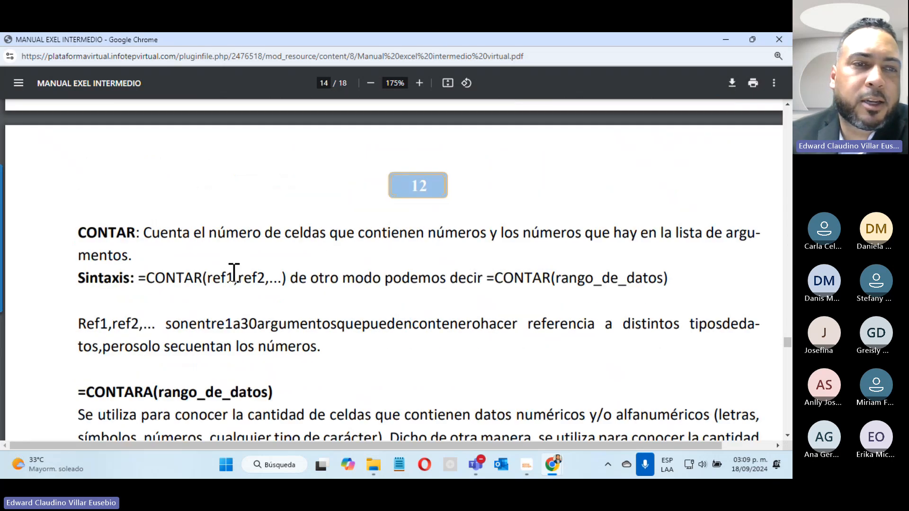
scroll(234, 273, down, 8)
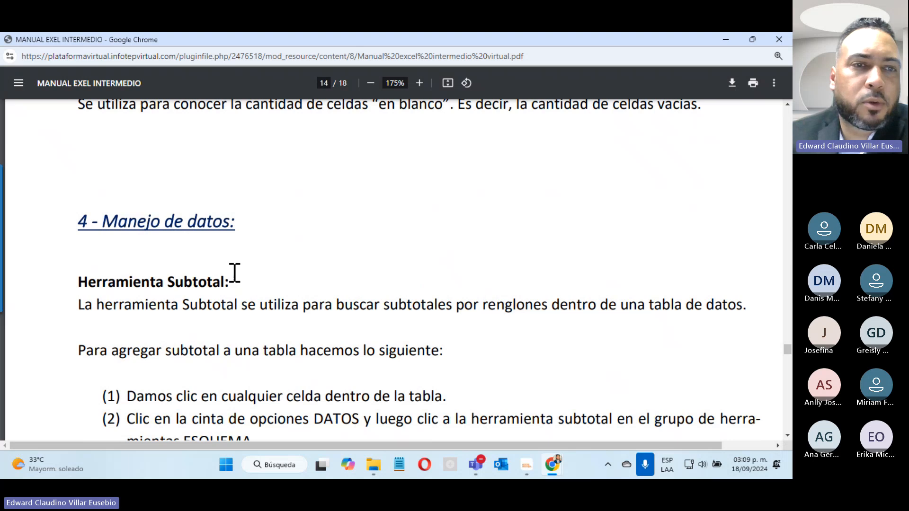
scroll(234, 273, down, 2)
scroll(234, 273, up, 1)
scroll(234, 273, down, 10)
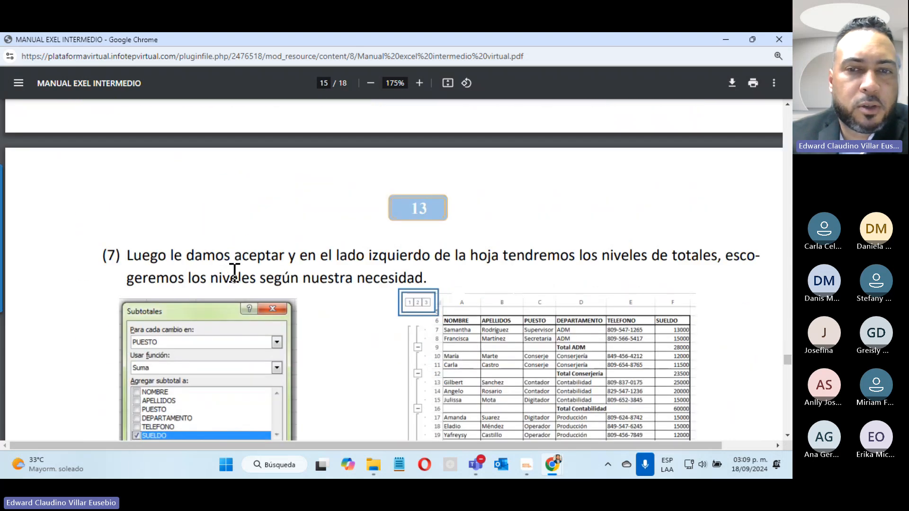
scroll(234, 274, up, 7)
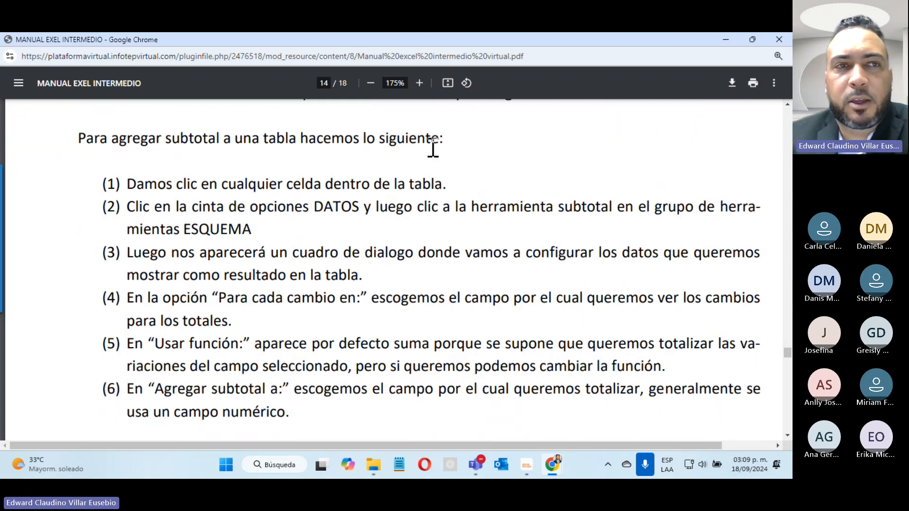
click(779, 39)
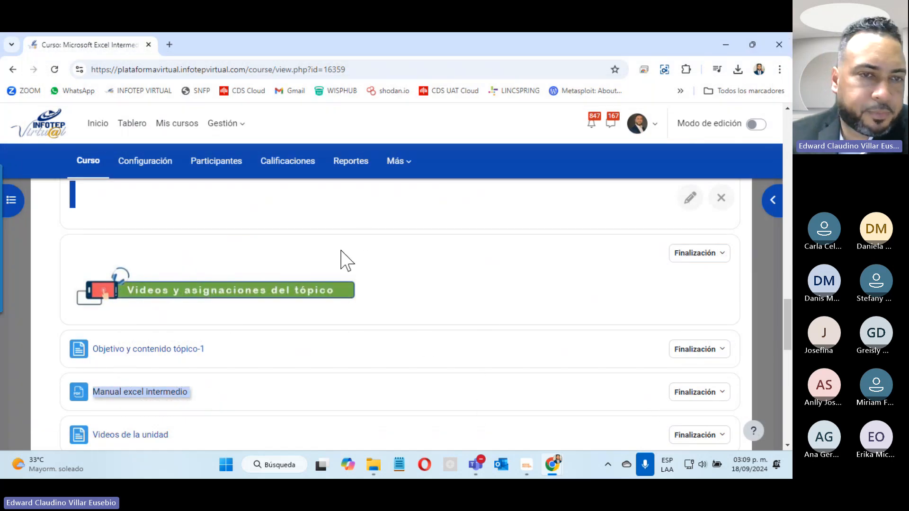
Switch to the Excel Intermedio Amadita meeting in Teams to check the participants, and return to the course page.
scroll(341, 251, up, 5)
mouse_move(482, 469)
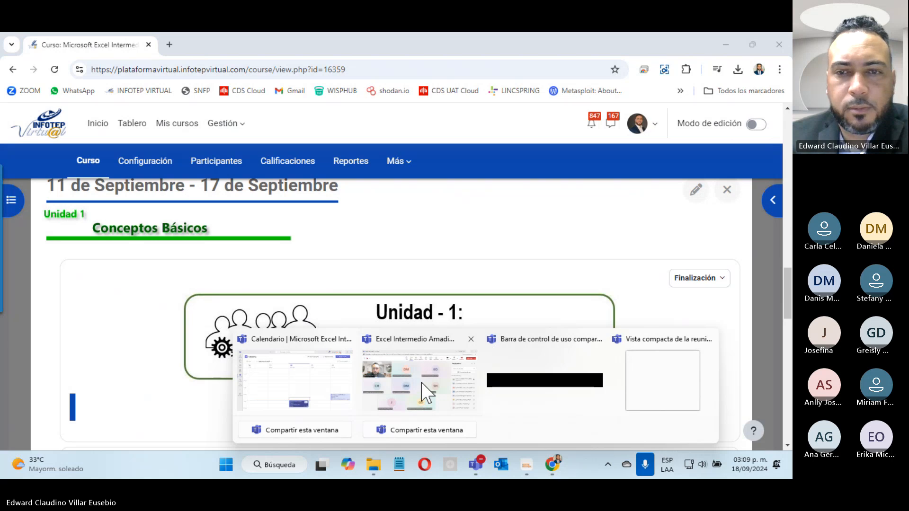
click(427, 394)
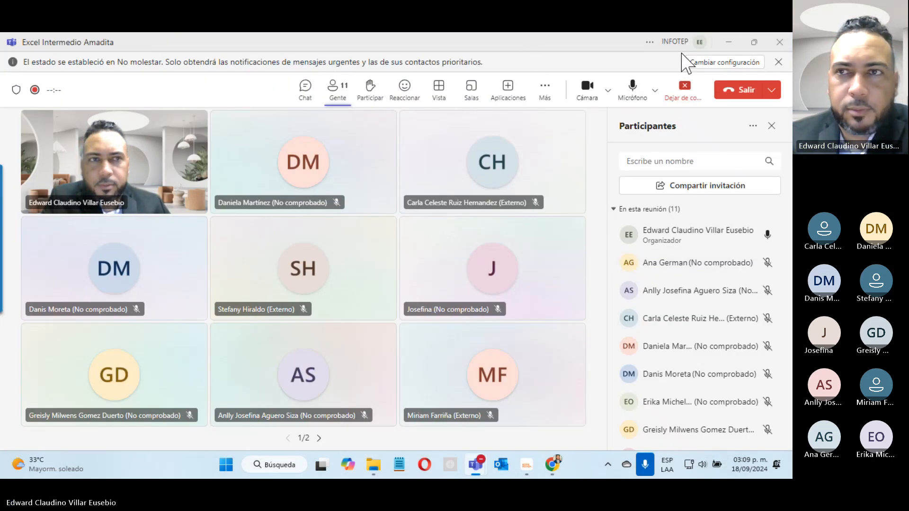
click(728, 43)
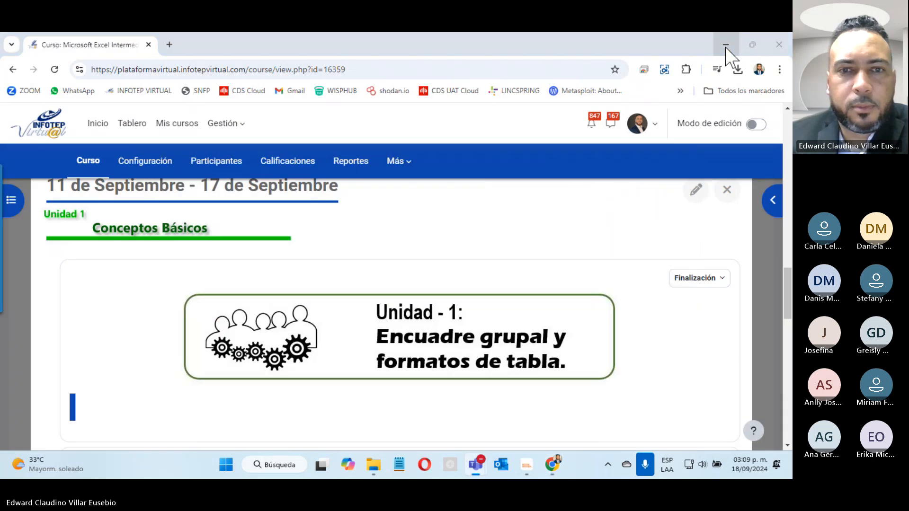
Open course section 2, 18 de Septiembre - 24 de Septiembre, and look through the Unidad-2 videos, forum and assignments.
scroll(408, 250, down, 8)
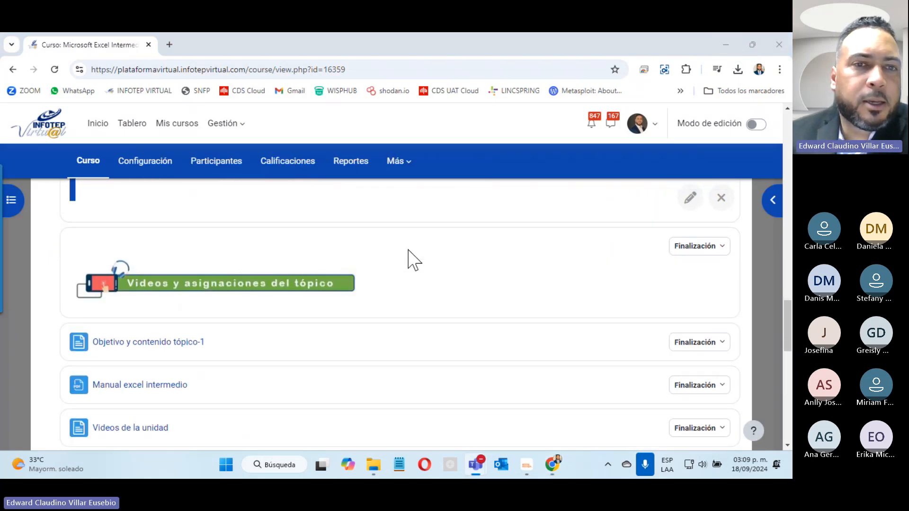
scroll(407, 249, up, 4)
scroll(409, 251, up, 10)
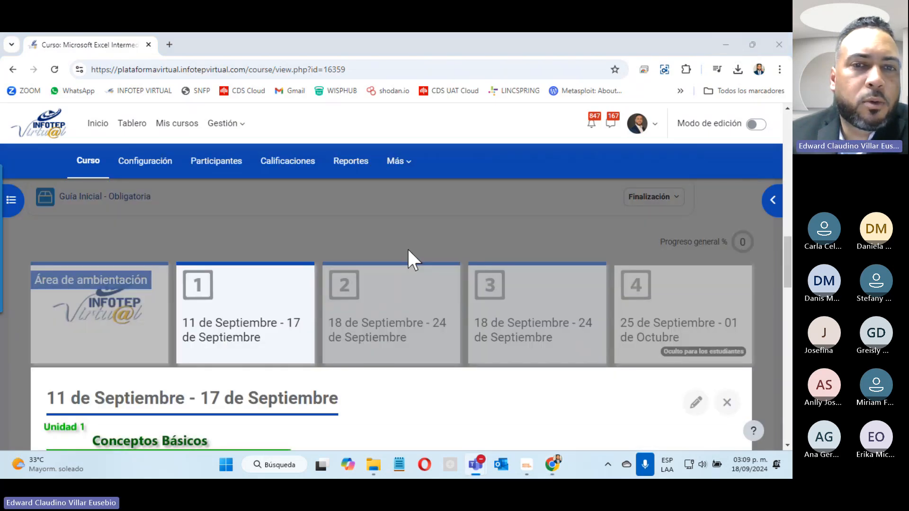
click(384, 308)
scroll(383, 322, down, 4)
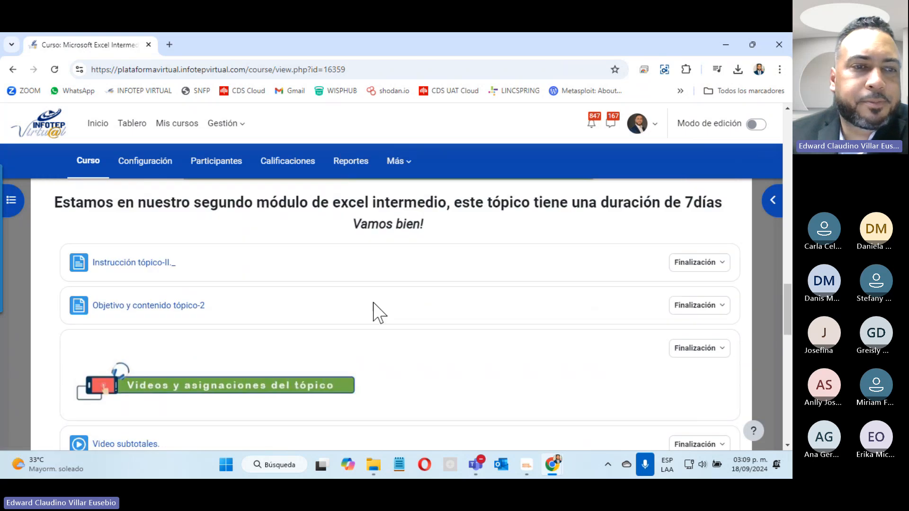
scroll(379, 312, up, 4)
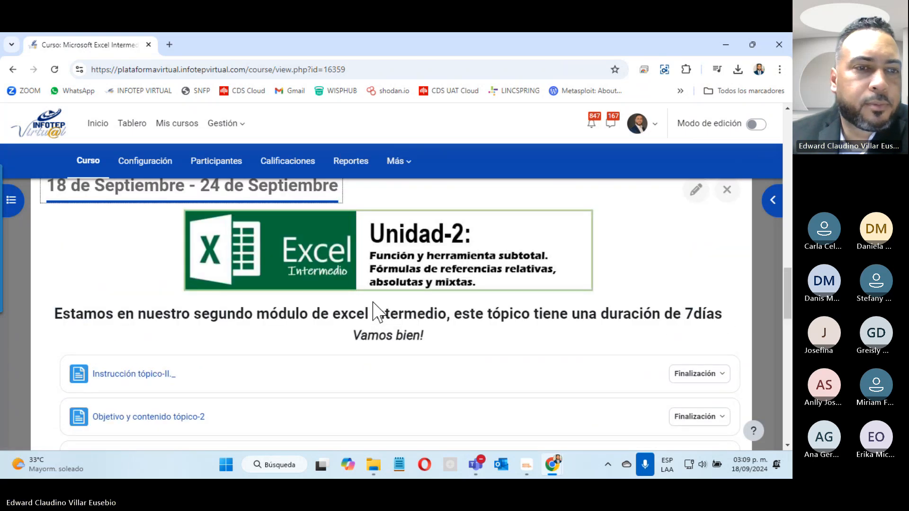
scroll(378, 312, down, 7)
scroll(378, 313, up, 3)
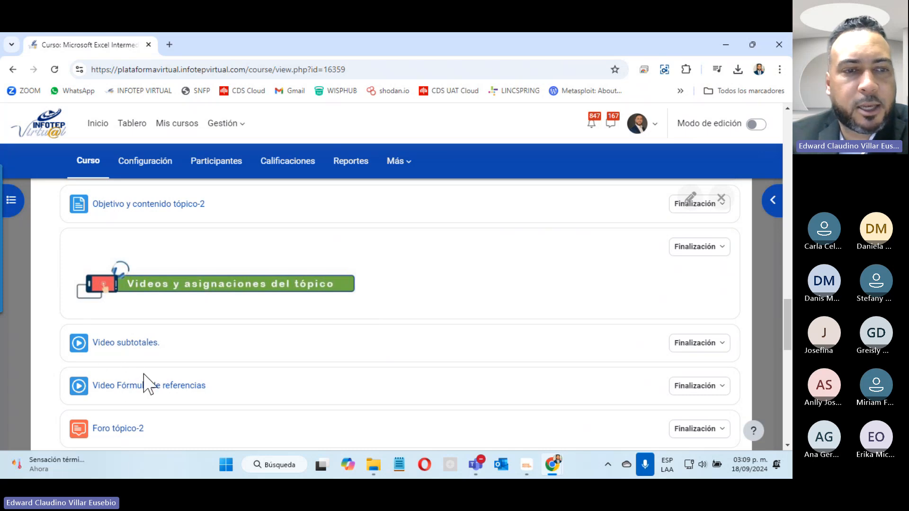
scroll(237, 378, down, 4)
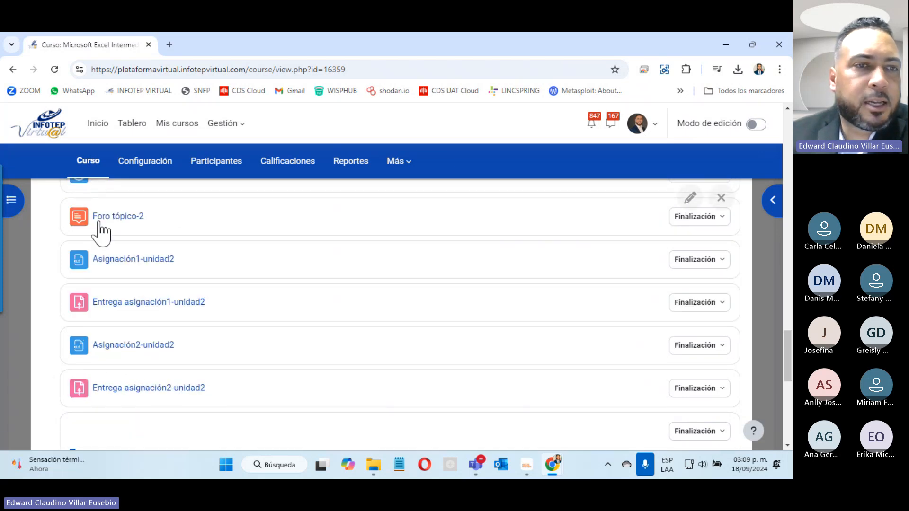
Open Foro tópico-2 in a new tab and download the Asignación1-unidad2 and Asignación2-unidad2 files.
right_click(113, 216)
click(164, 229)
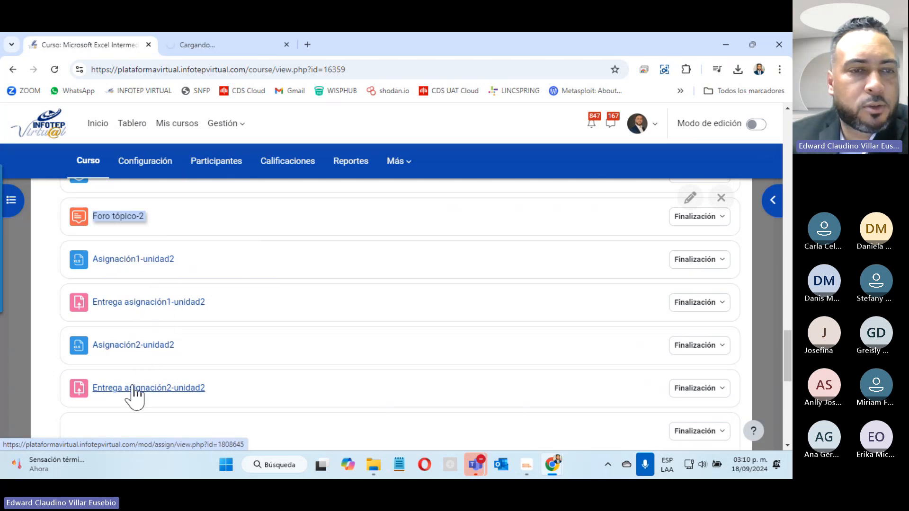
click(157, 258)
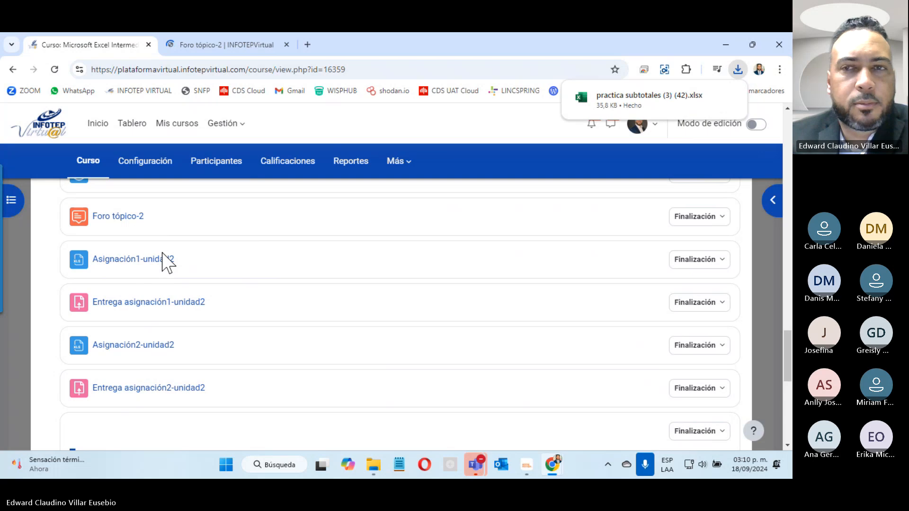
click(138, 350)
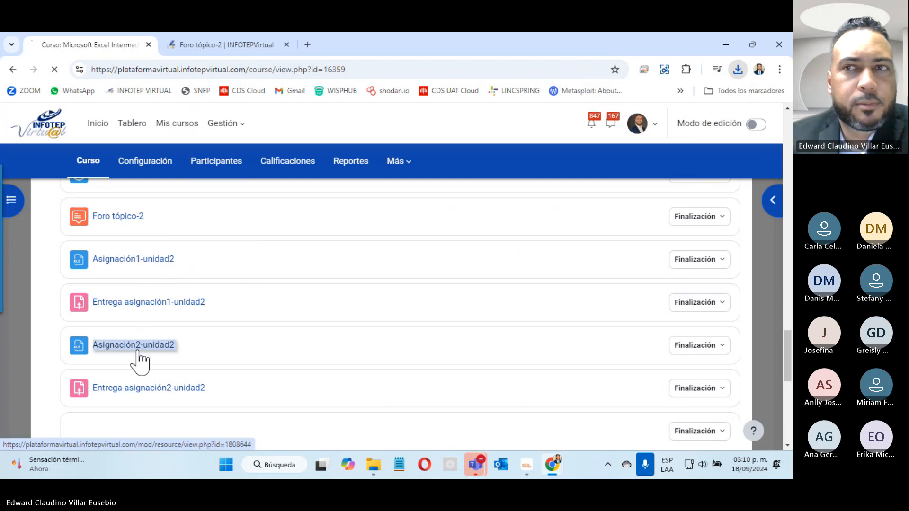
Show the Foro tópico-2 page and read its exercise instructions on relative, absolute and mixed references.
click(190, 43)
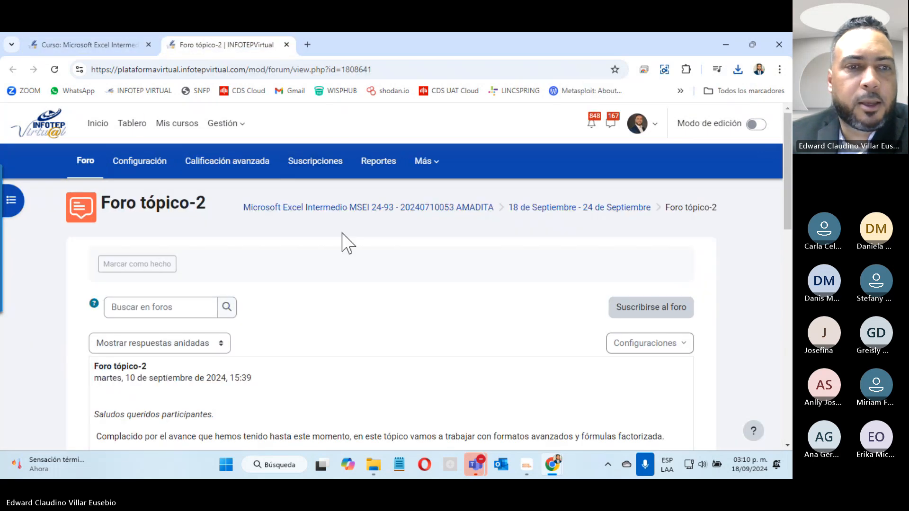
scroll(345, 259, down, 5)
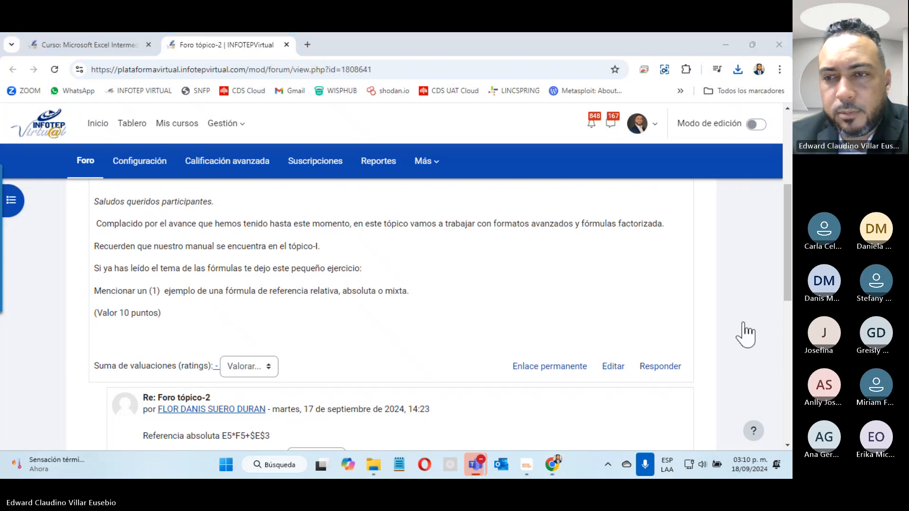
Switch to the Teams meeting, show the participant list and turn off the camera.
key(alt+Tab)
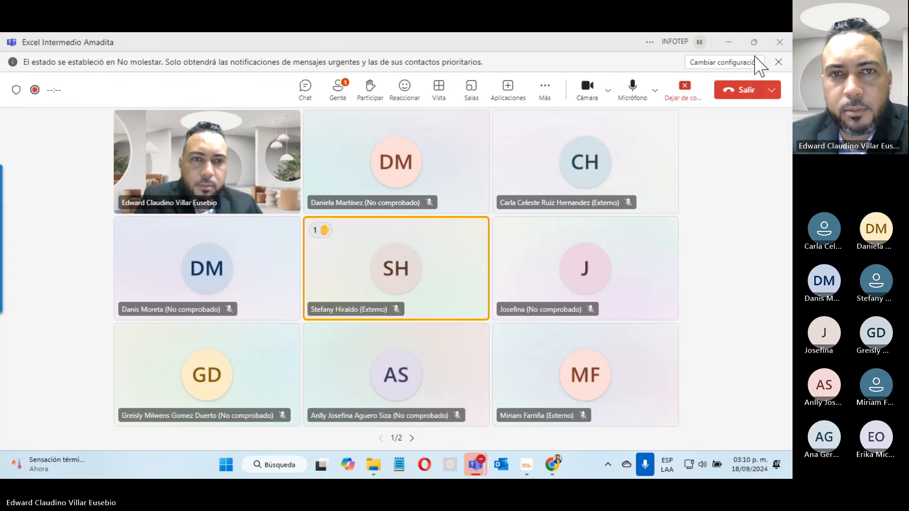
click(329, 94)
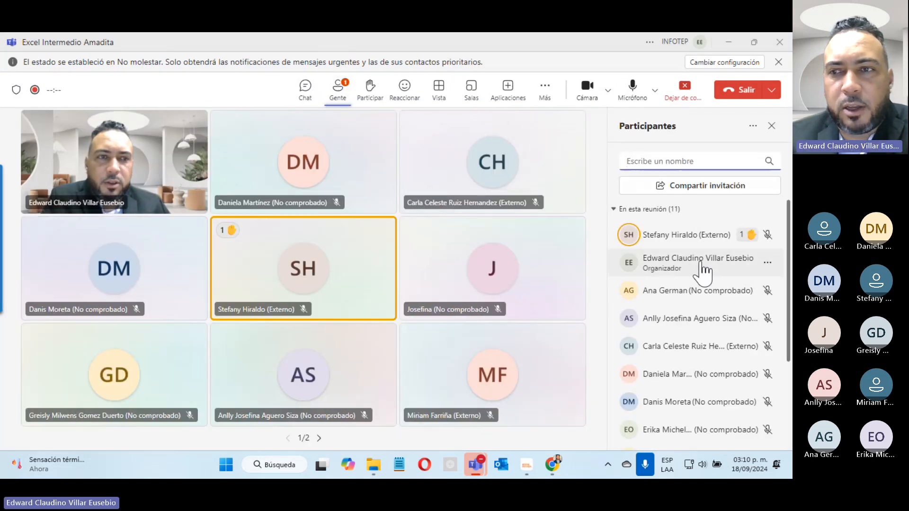
scroll(669, 292, down, 3)
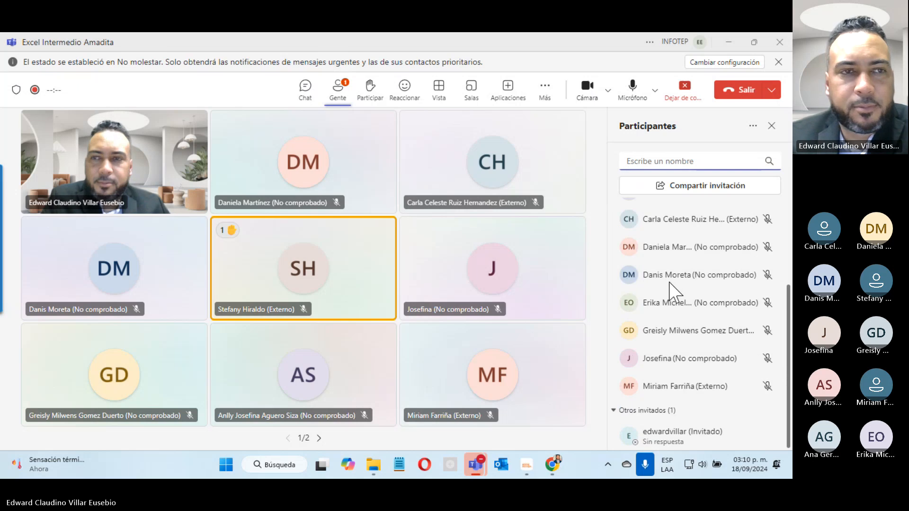
click(588, 88)
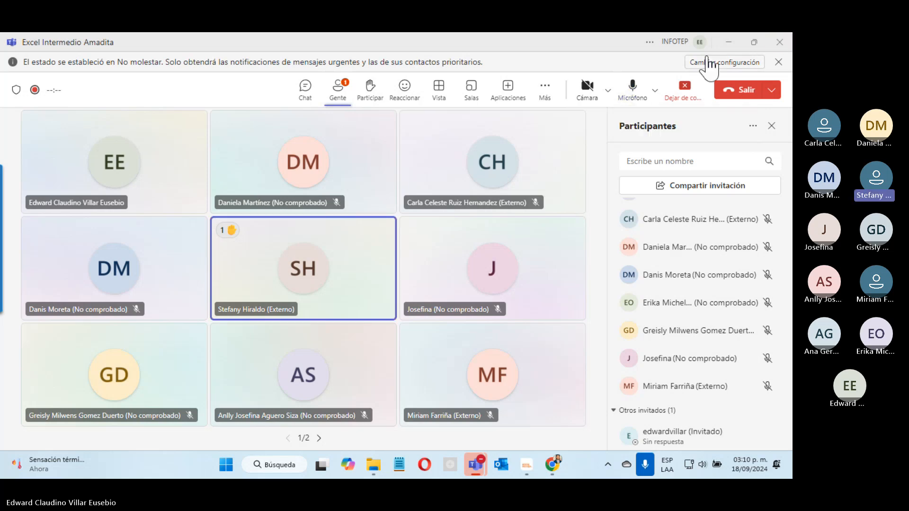
click(727, 42)
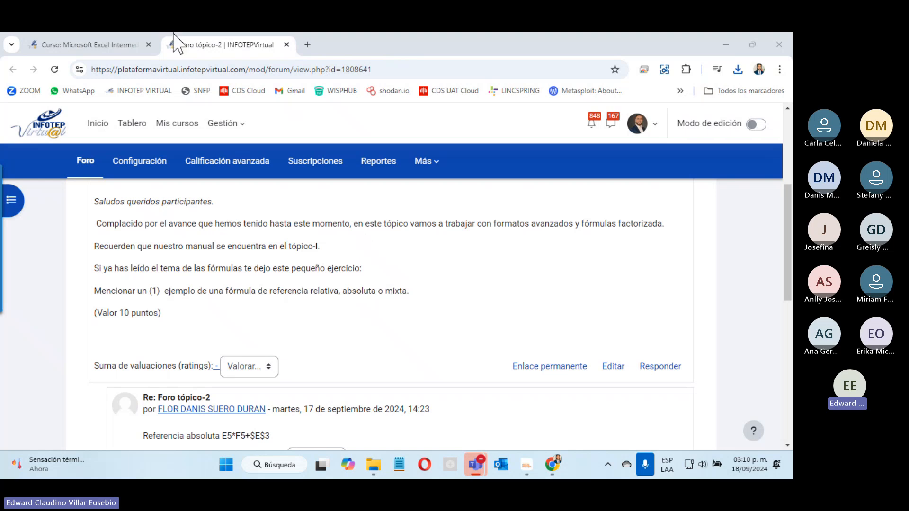
Return to the course page and open section 1, 11 de Septiembre - 17 de Septiembre, to locate Manual excel intermedio.
click(91, 43)
scroll(191, 232, up, 8)
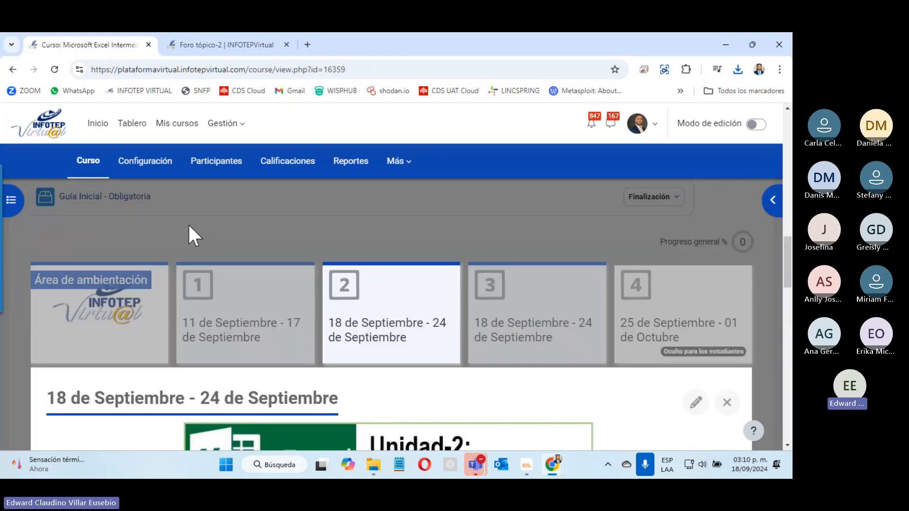
click(260, 312)
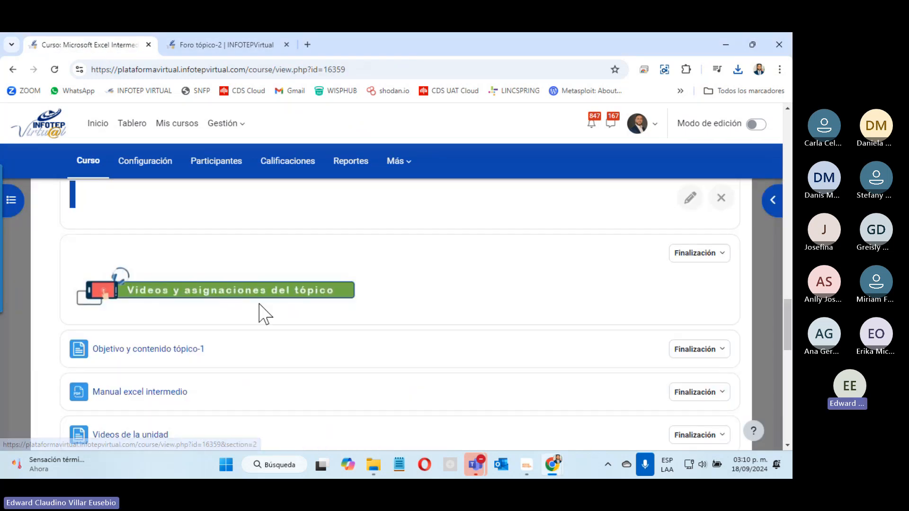
scroll(264, 315, down, 5)
scroll(263, 312, up, 5)
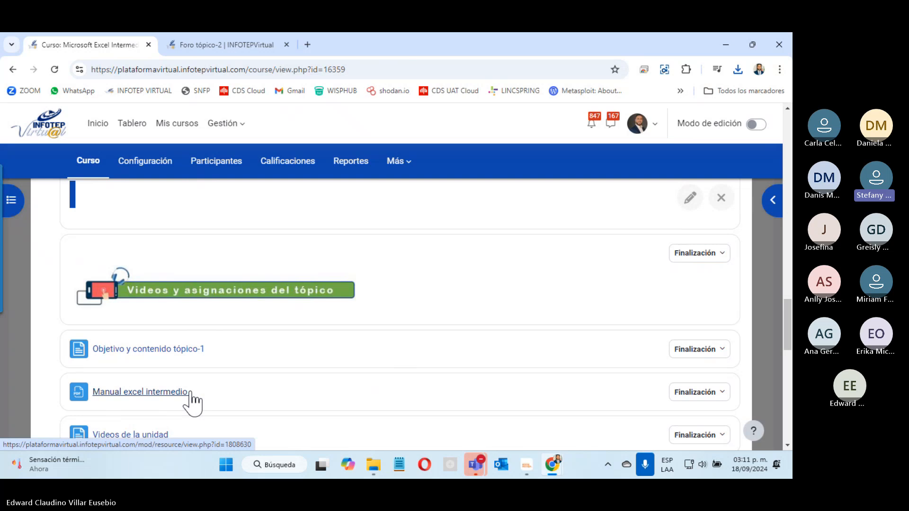
Go back to Foro tópico-2 and review its instructions and the replies posted by the participant and the instructor.
click(212, 47)
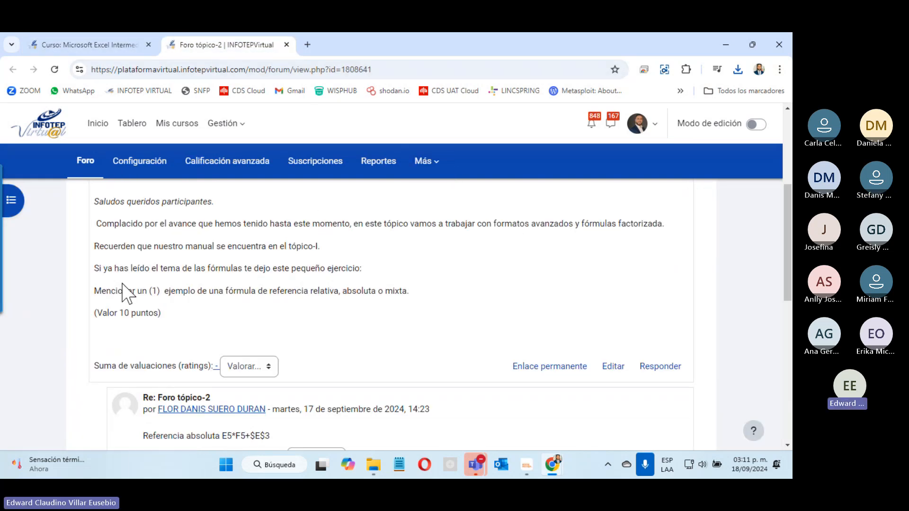
scroll(233, 260, down, 4)
scroll(237, 249, up, 4)
scroll(238, 250, down, 4)
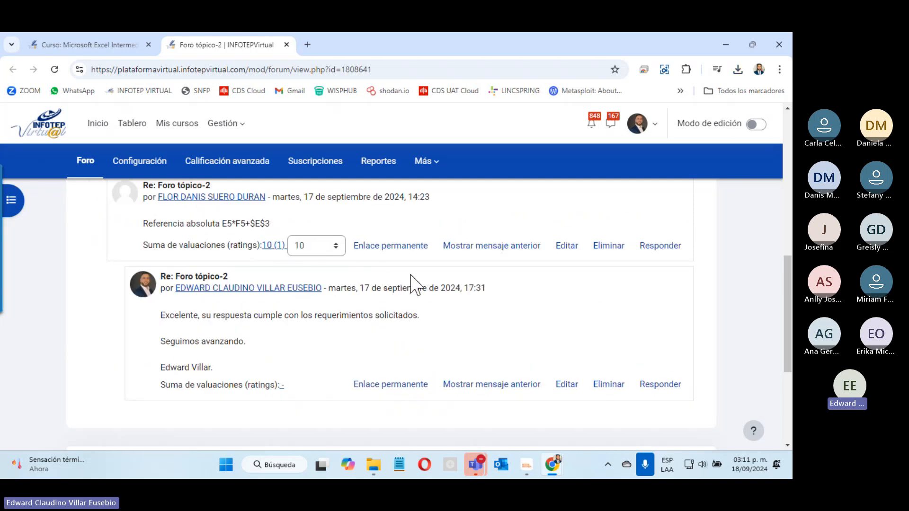
scroll(410, 282, down, 3)
scroll(411, 283, up, 8)
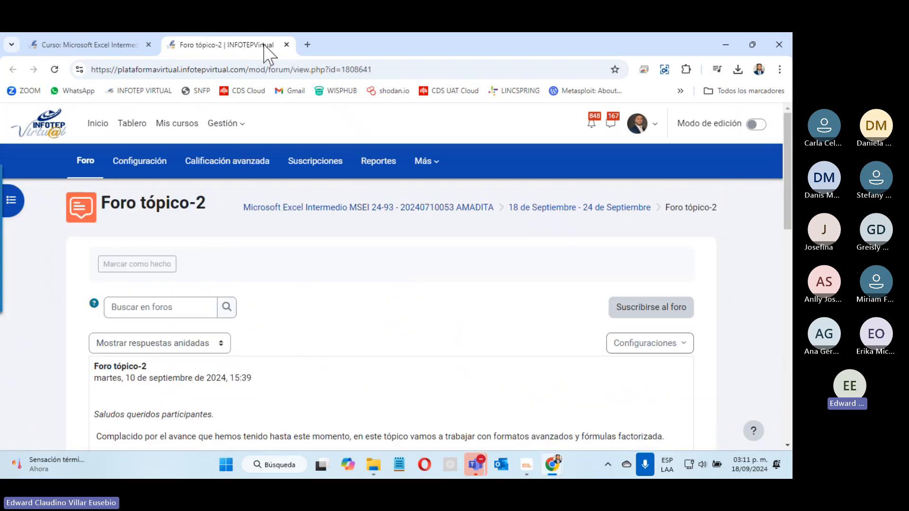
Look through the unit 1 activities and the recorded meeting link on the course page, and reopen section 2, 18 de Septiembre - 24 de Septiembre.
click(88, 46)
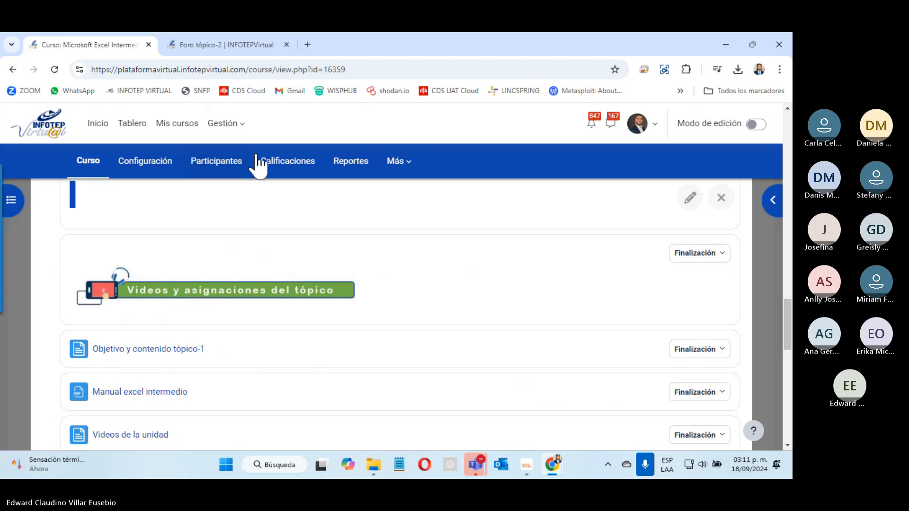
scroll(260, 162, down, 4)
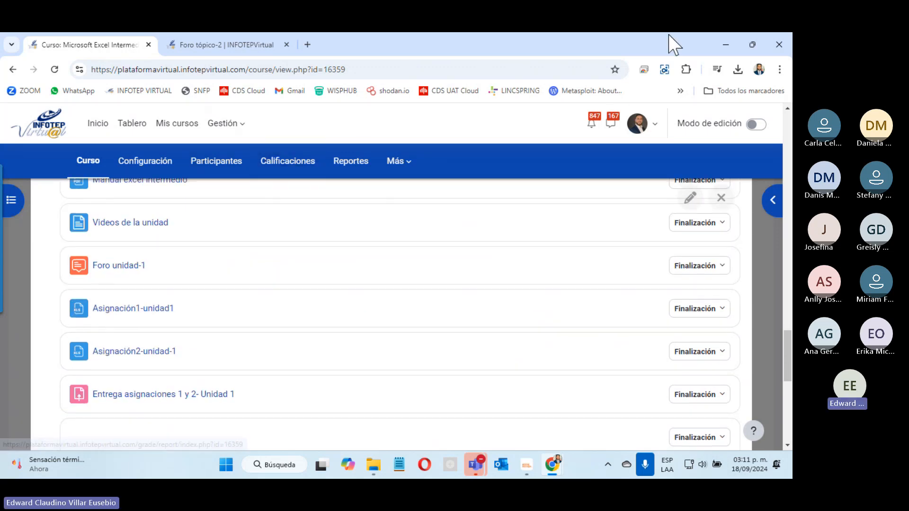
scroll(161, 320, down, 4)
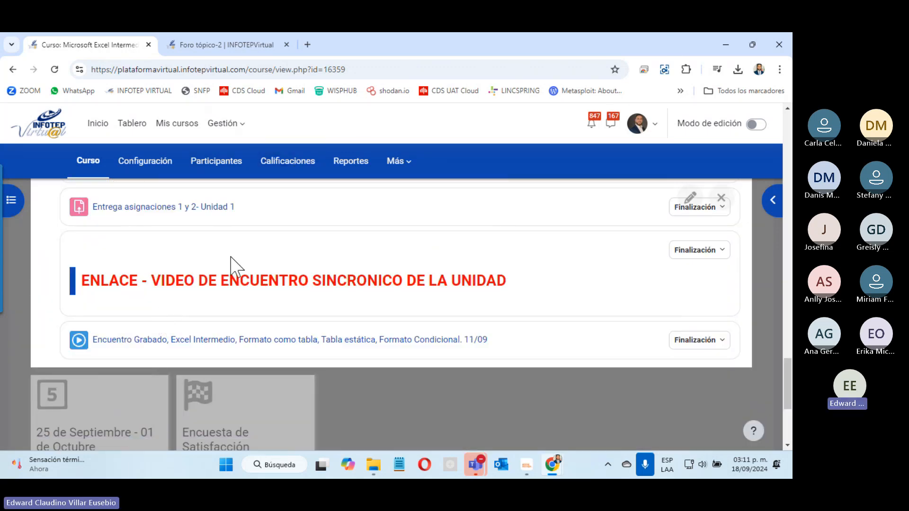
scroll(235, 265, up, 4)
scroll(319, 223, up, 10)
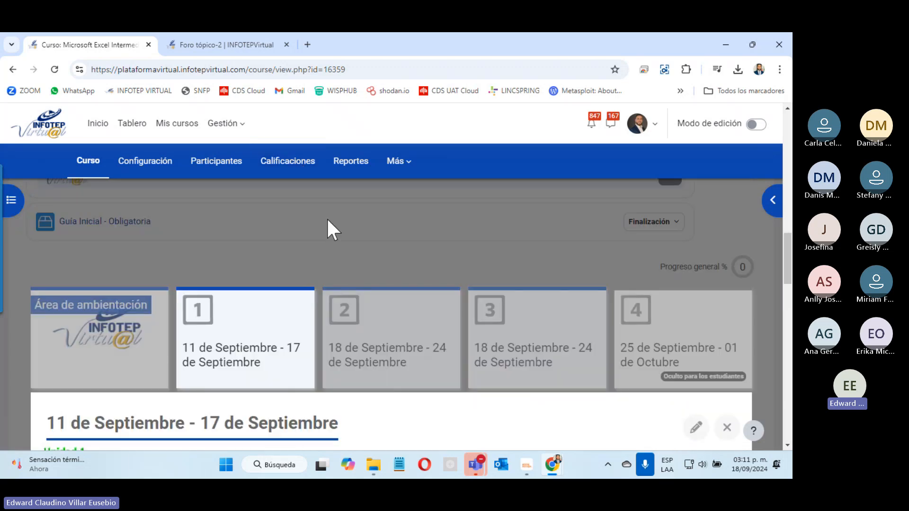
click(380, 345)
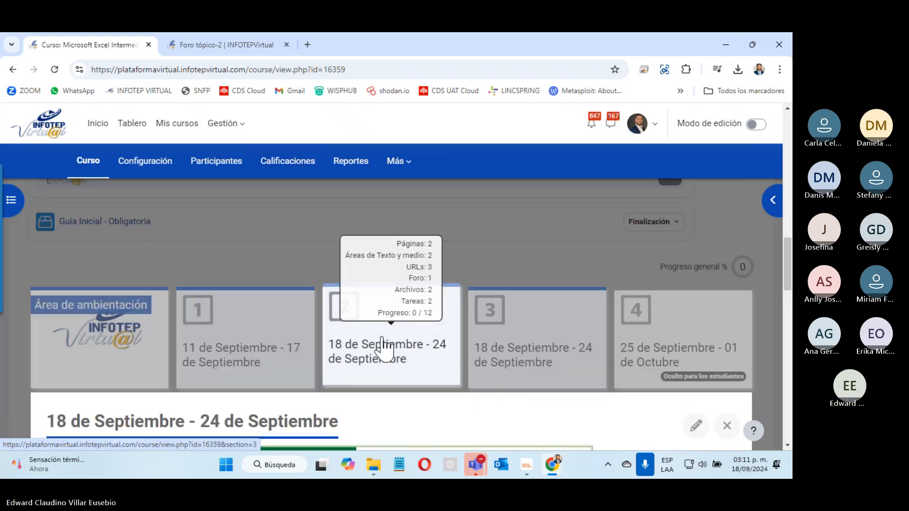
Switch to the Teams meeting, lower the participant's raised hand and return to the course page.
key(alt+Tab)
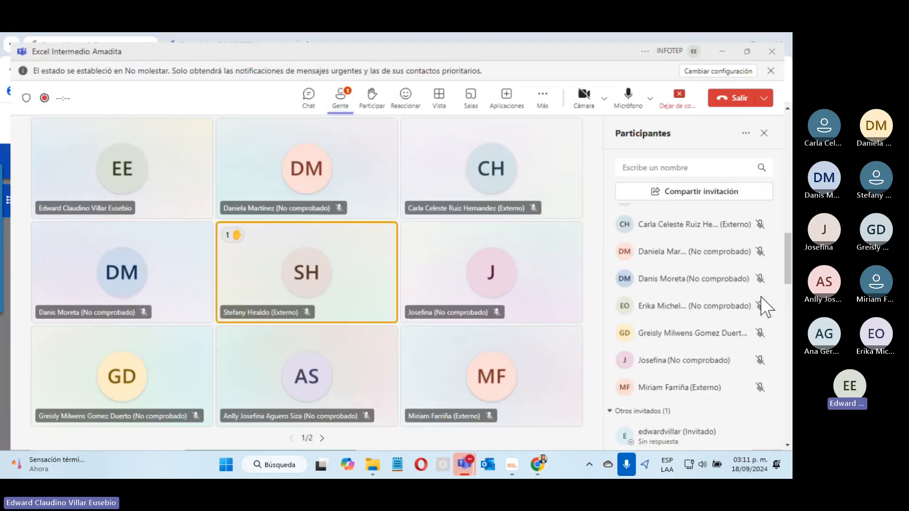
scroll(643, 242, up, 3)
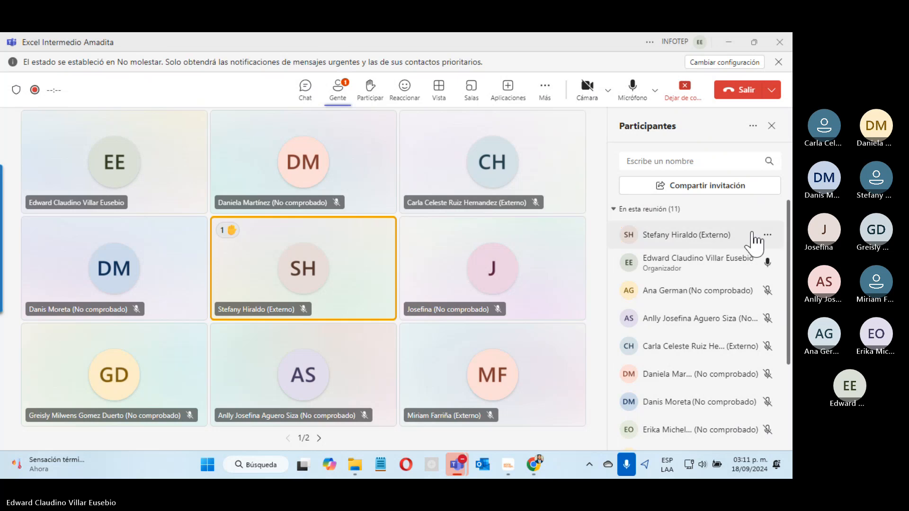
click(769, 235)
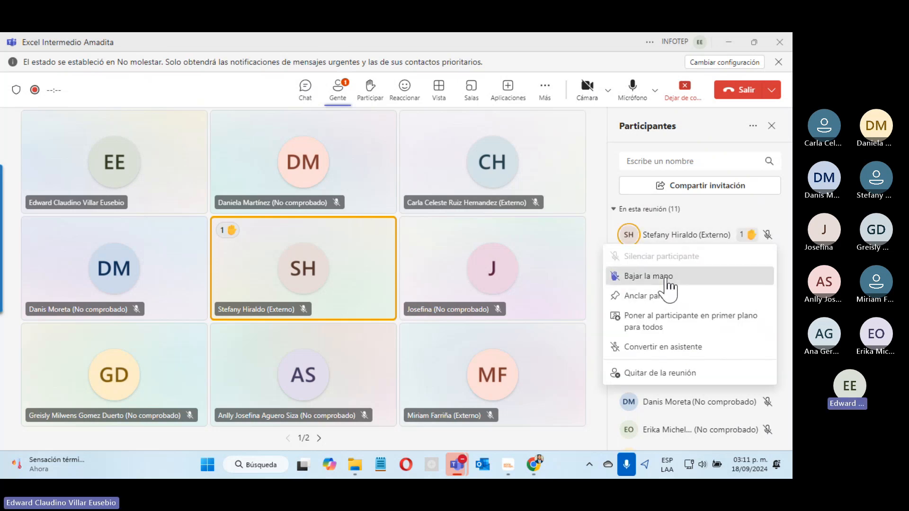
click(668, 276)
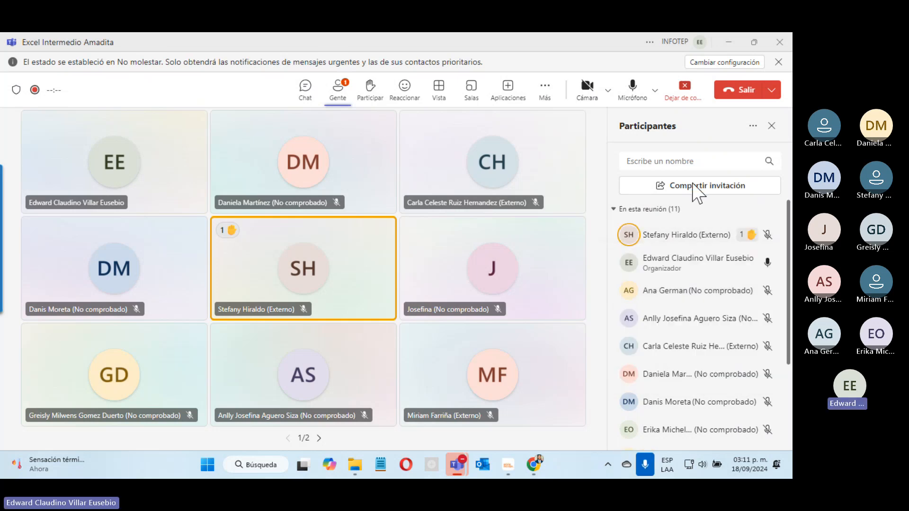
click(729, 41)
Download Asignación1-unidad2 and Asignación2-unidad2 from the course page and open practica subtotales (3) (43).xlsx in Excel.
scroll(248, 277, down, 10)
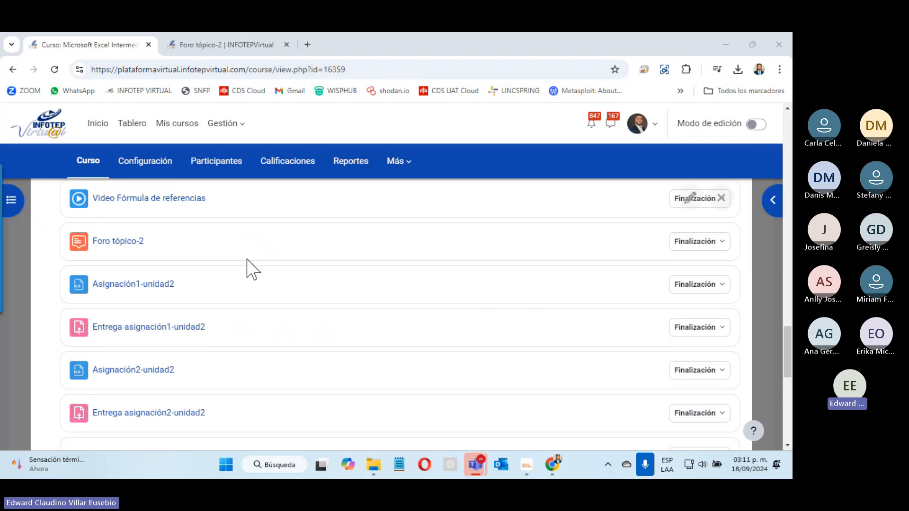
click(132, 286)
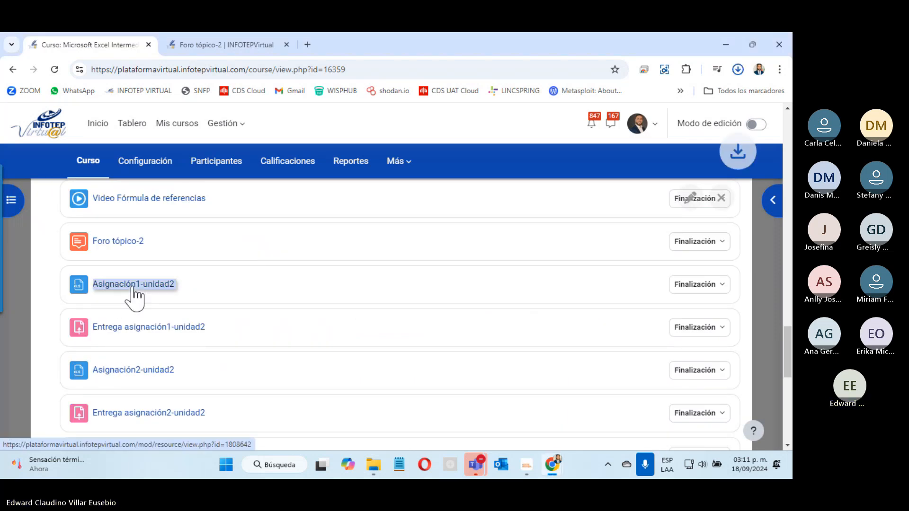
click(147, 372)
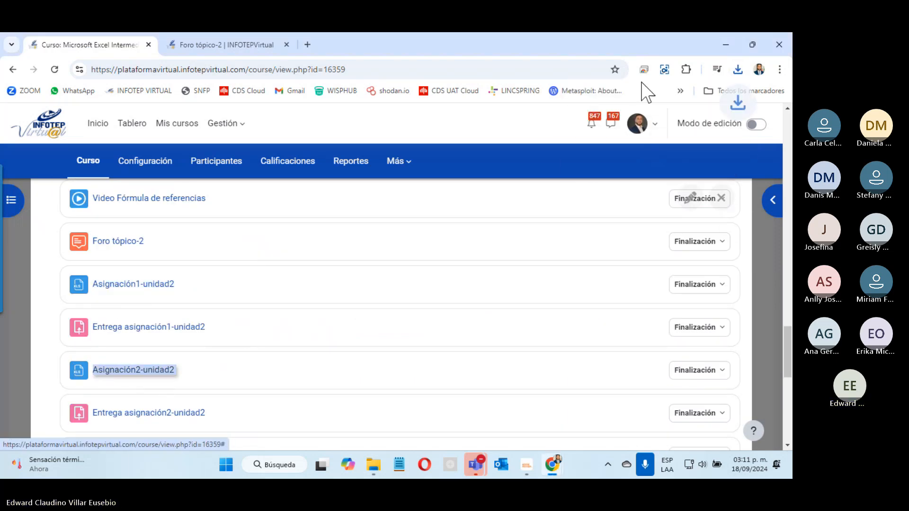
click(722, 70)
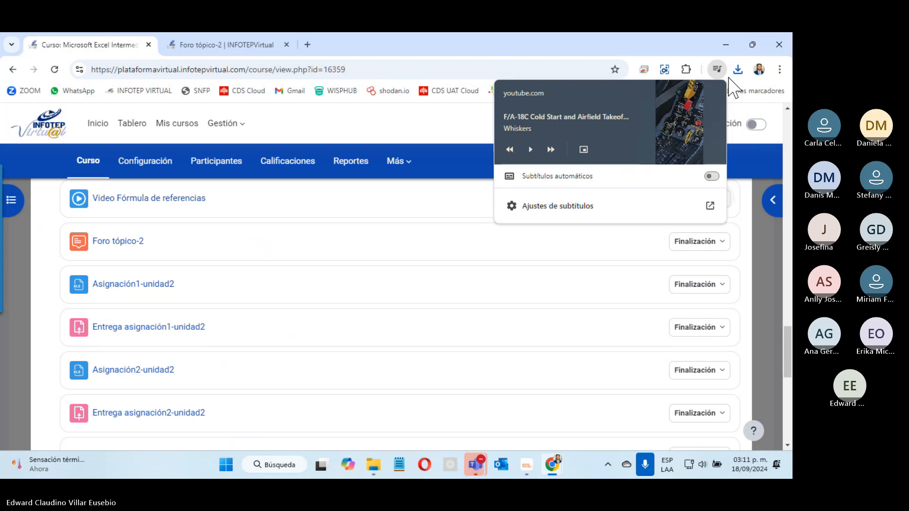
click(737, 71)
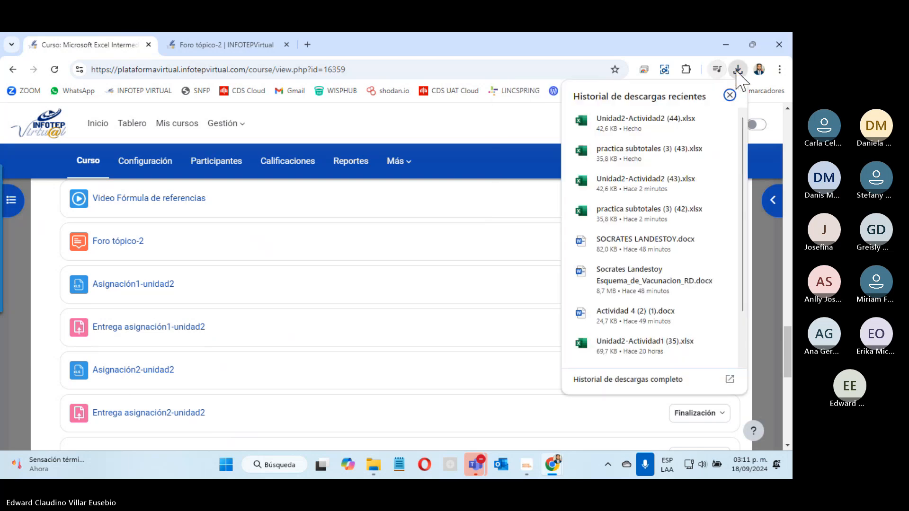
click(628, 147)
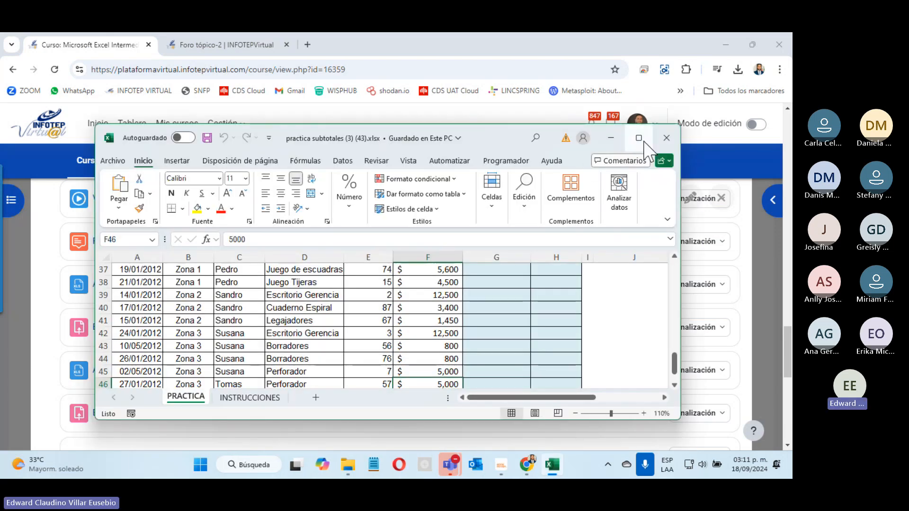
Review the sales table on the PRACTICA sheet and the exercise steps on INSTRUCCIONES, ending on PRACTICA.
scroll(406, 327, up, 12)
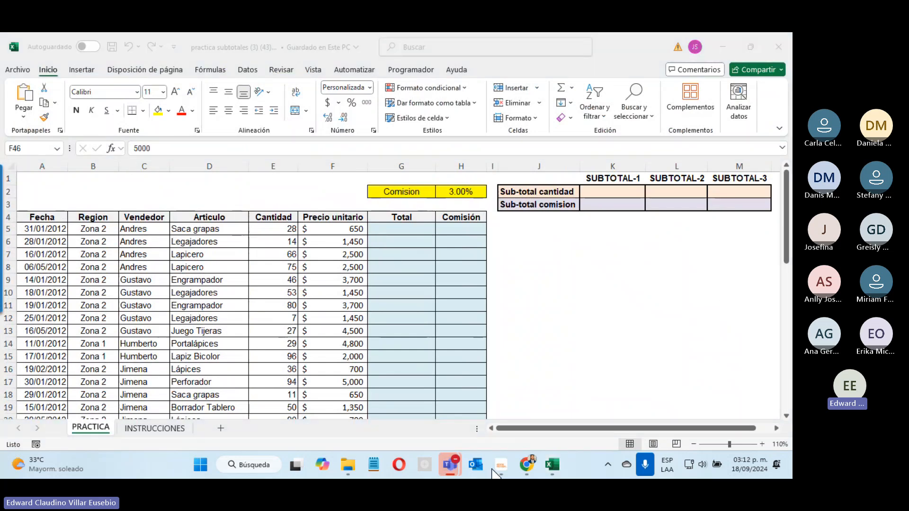
mouse_move(450, 472)
click(146, 432)
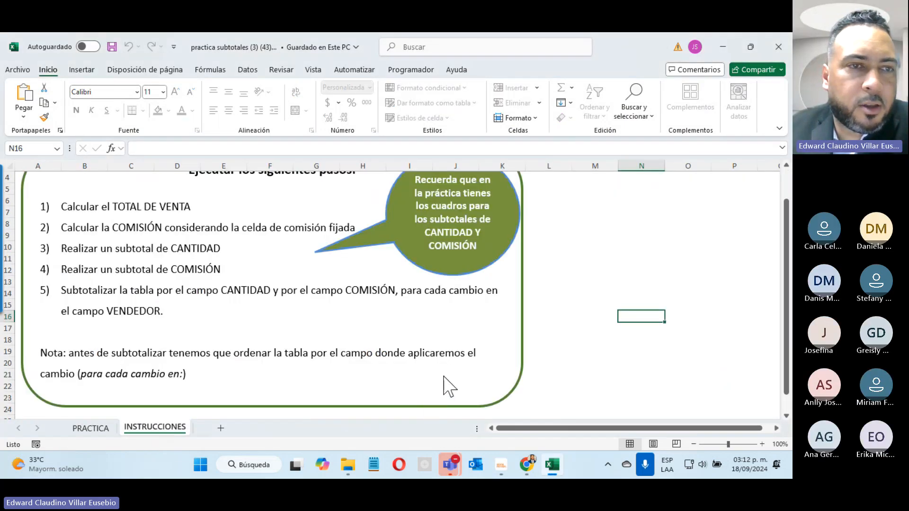
scroll(333, 331, up, 1)
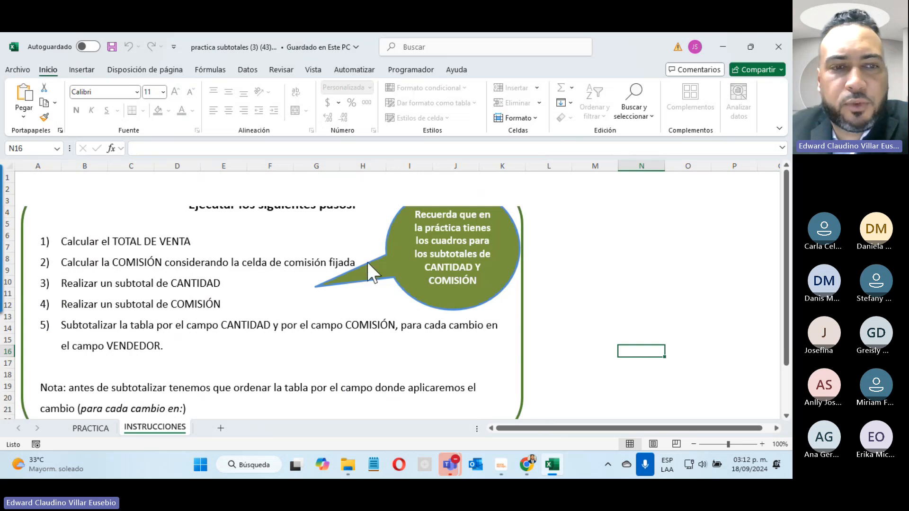
click(105, 429)
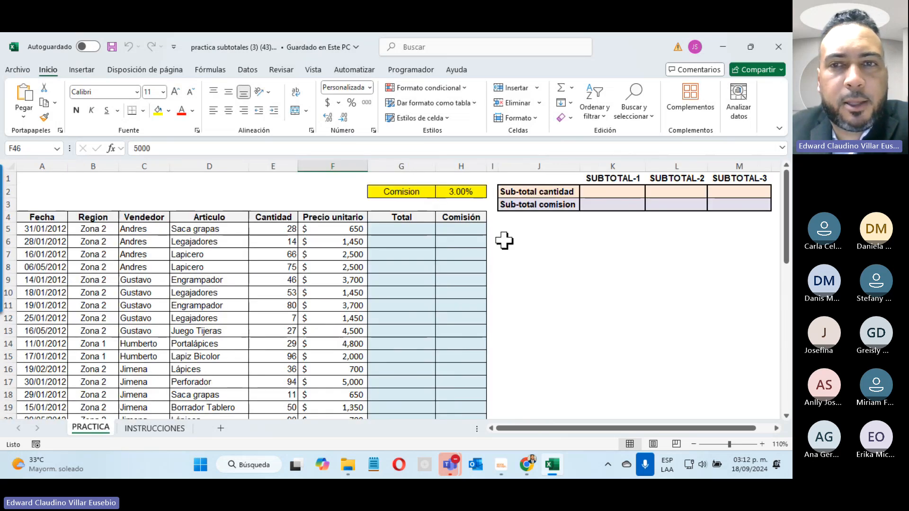
Calculate the first row's Total in G5 with =E5*F5 and copy the formula to G6.
click(393, 229)
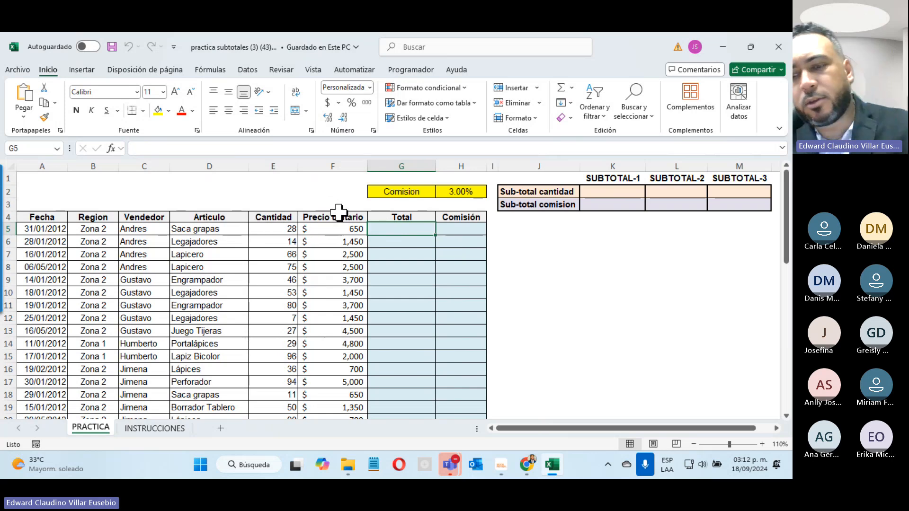
text(=)
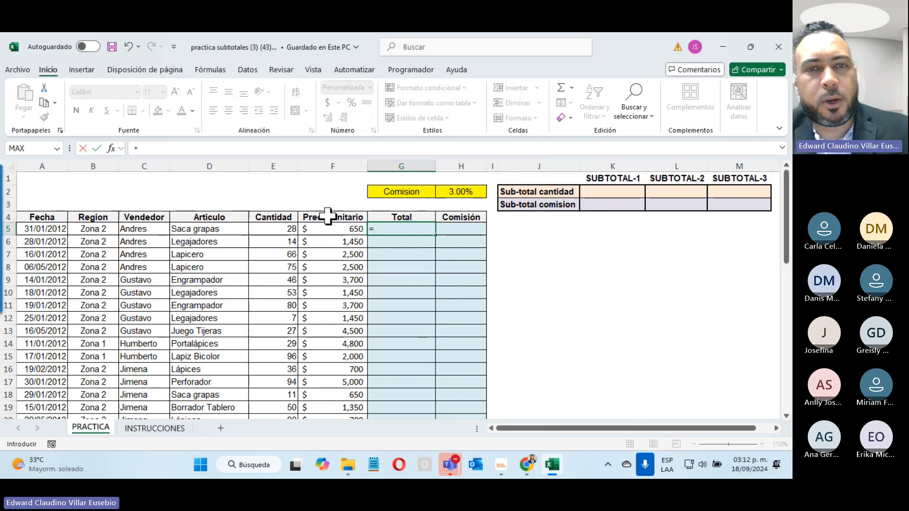
click(280, 231)
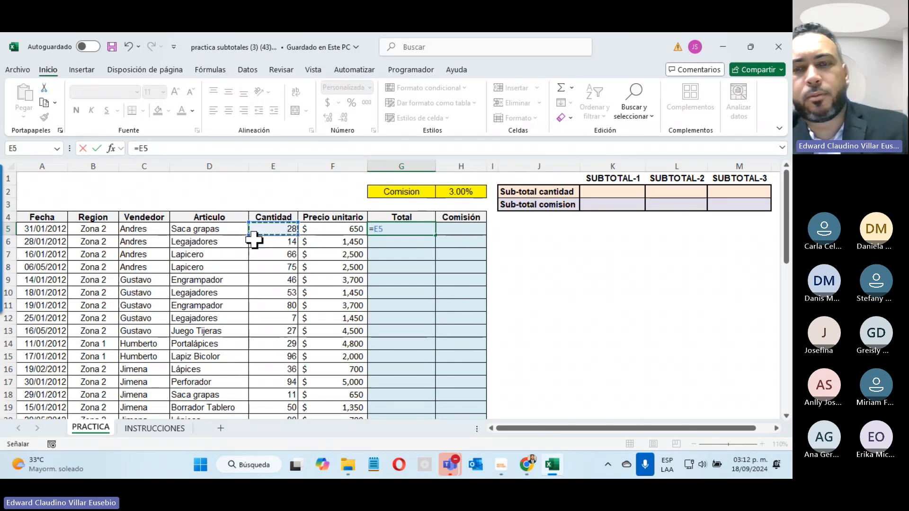
text(*)
click(313, 231)
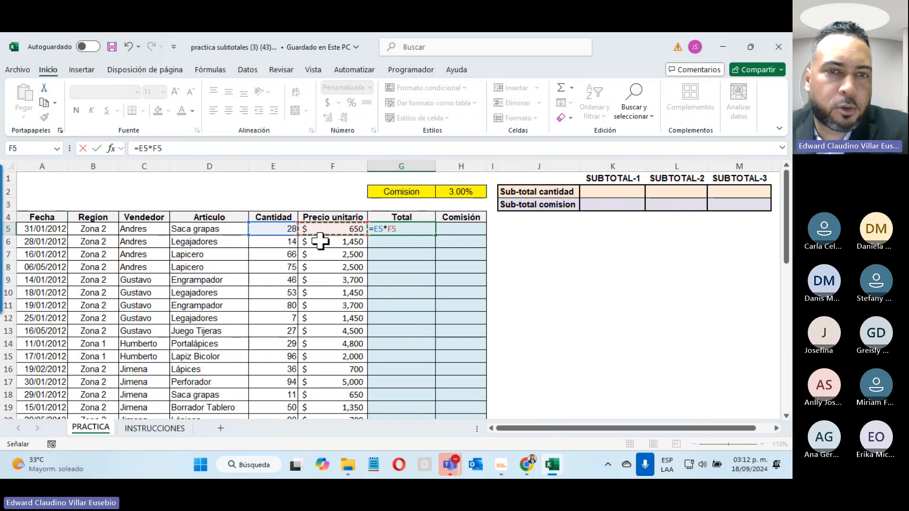
key(Return)
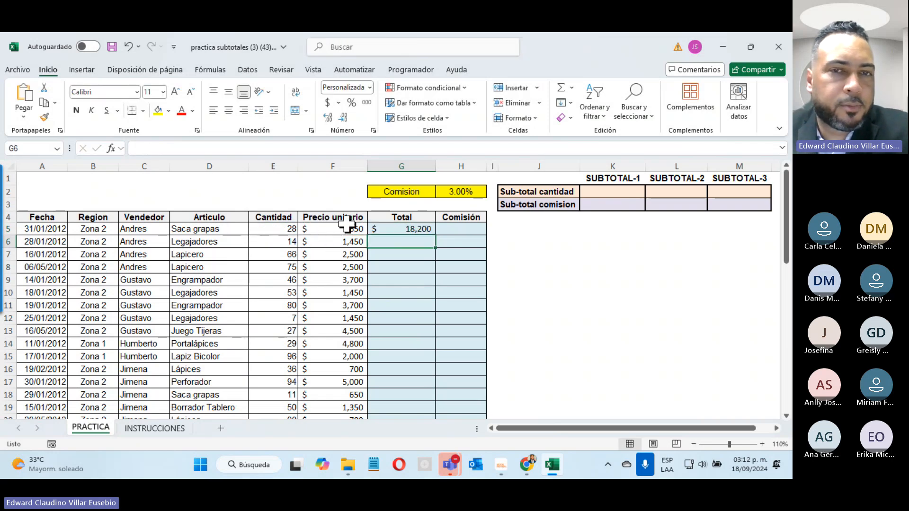
click(416, 230)
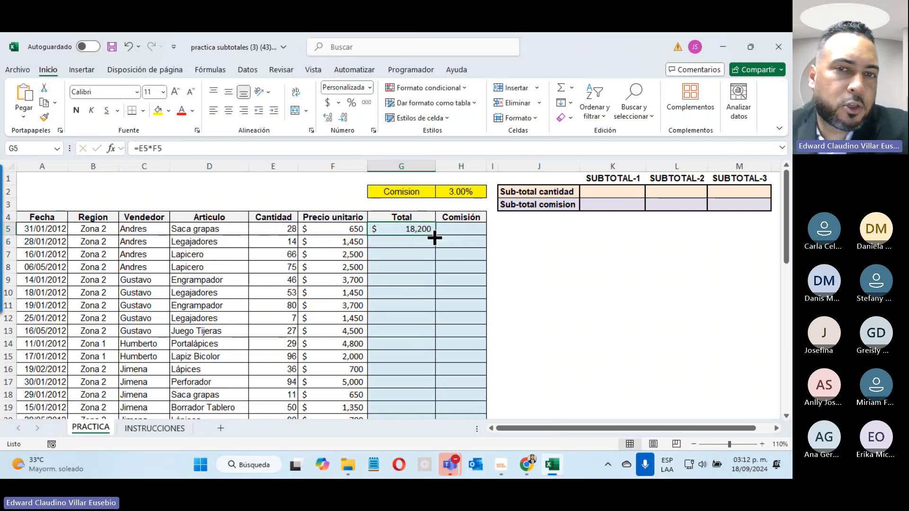
drag(435, 235, 431, 244)
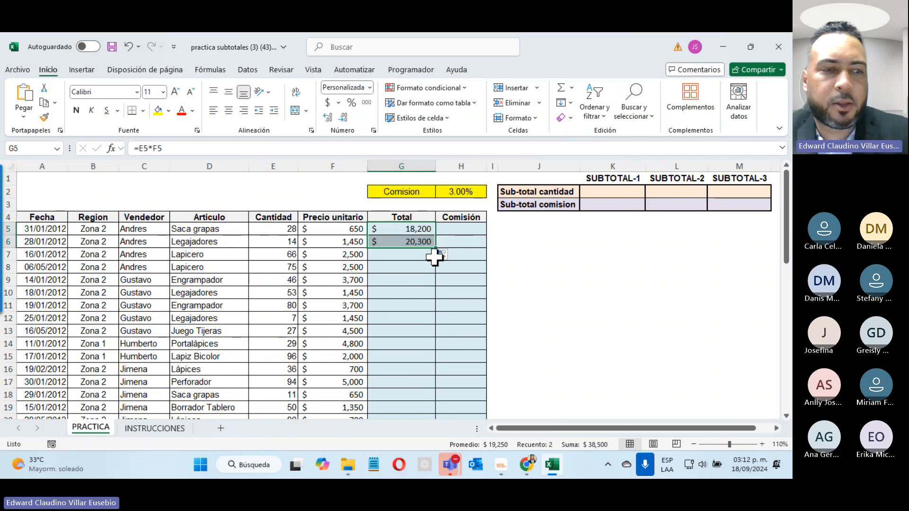
Inspect the cell references in the Total formulas of G5 and G6 without changing them.
double_click(401, 229)
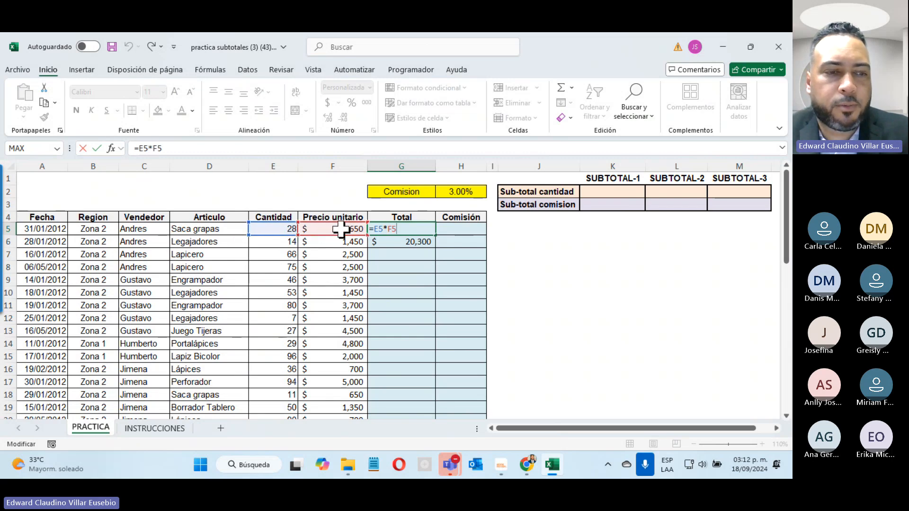
key(Escape)
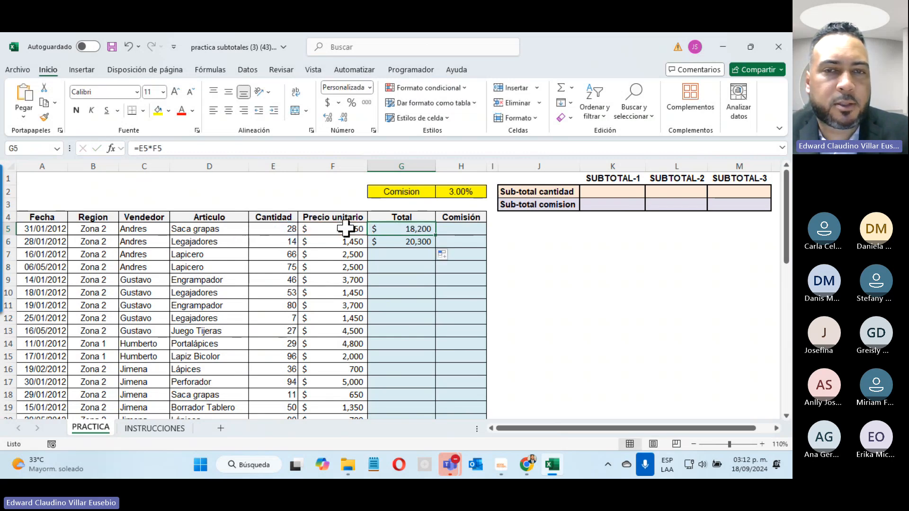
double_click(409, 242)
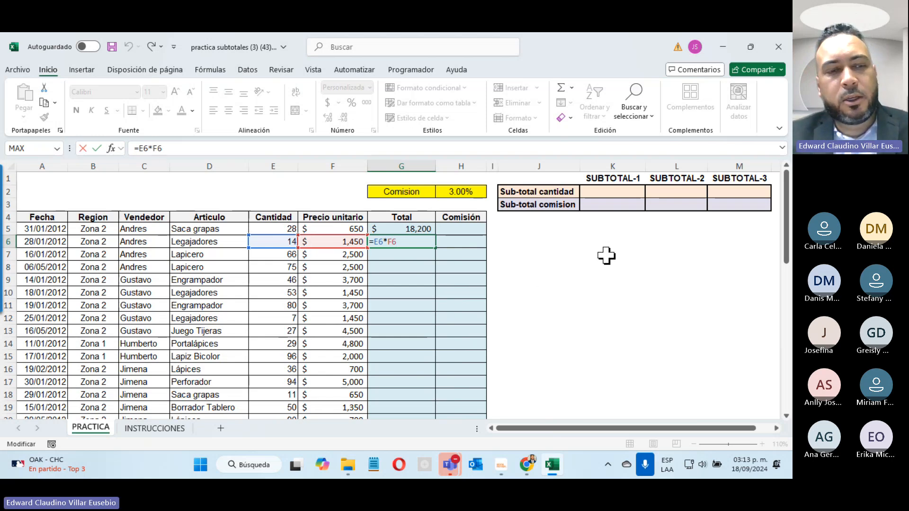
key(ctrl+Return)
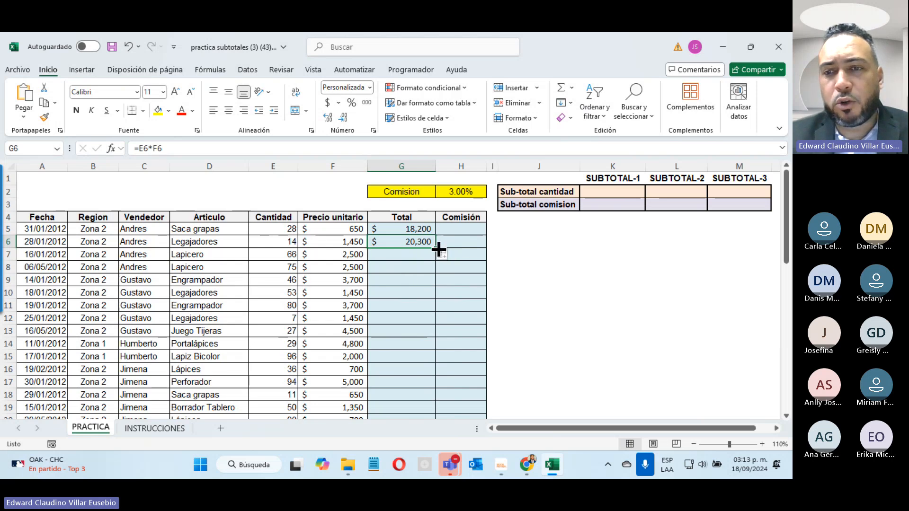
Fill the Total formula from G6 down to the table's last row, G47.
click(713, 389)
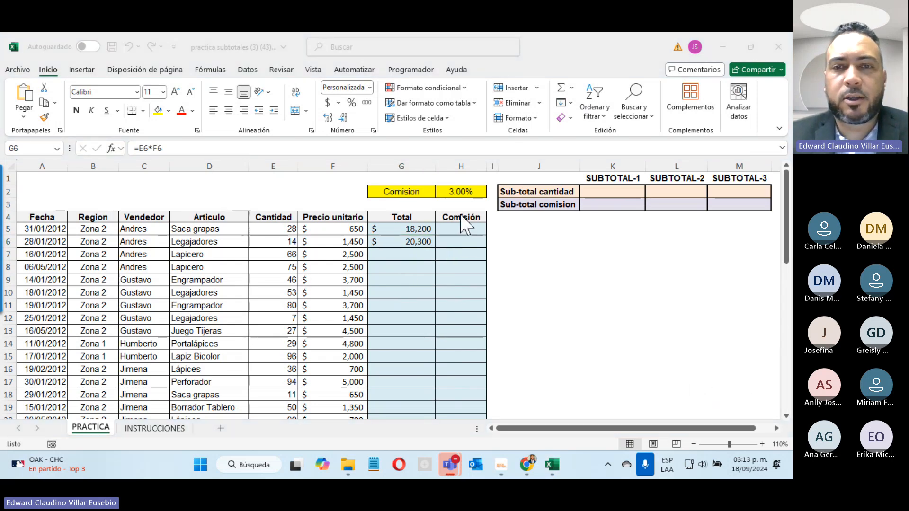
click(417, 241)
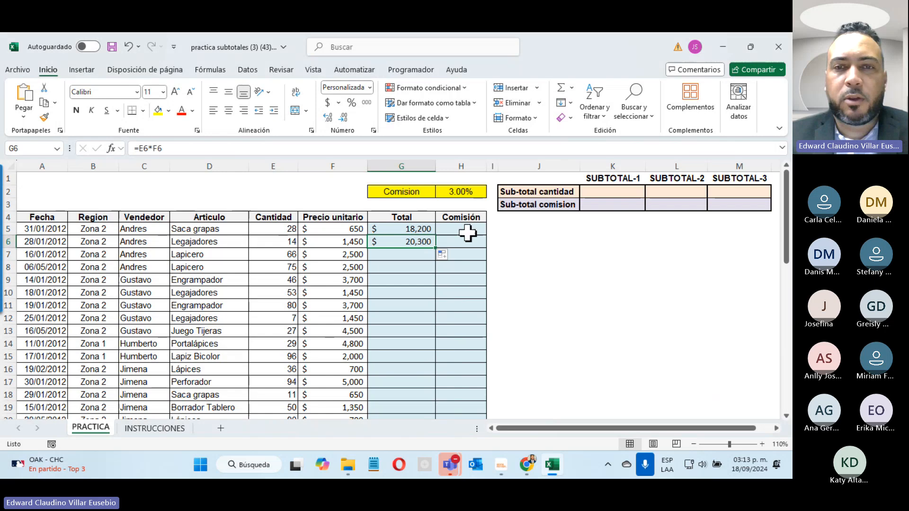
double_click(435, 249)
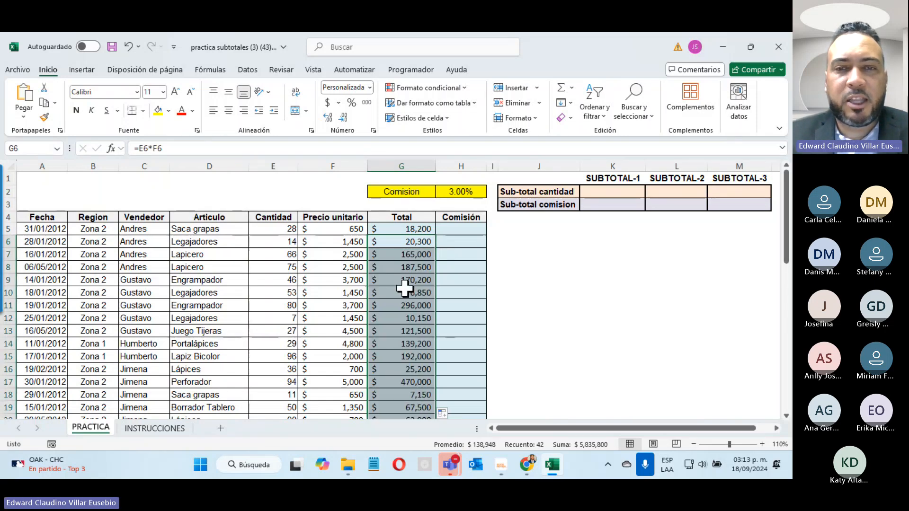
Check which cells the Total formula in the last row, G47, multiplies, and return to the table's start.
scroll(404, 289, down, 11)
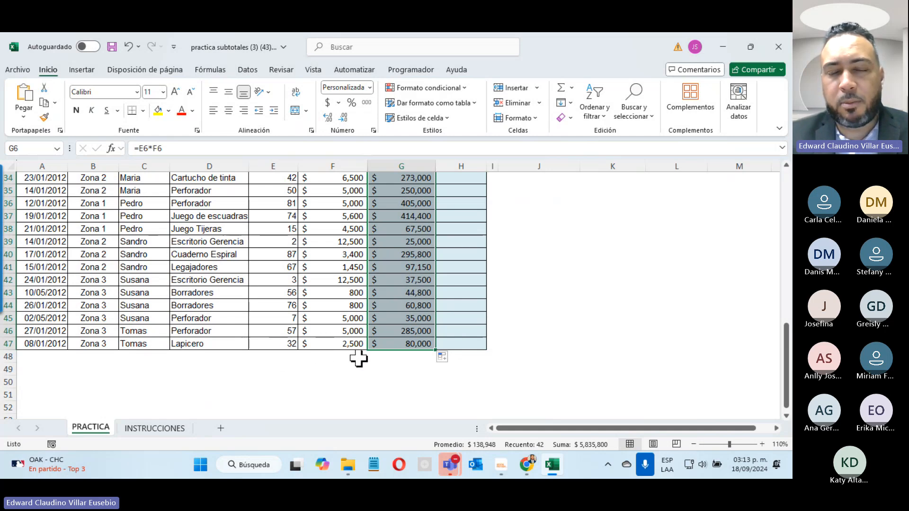
click(423, 345)
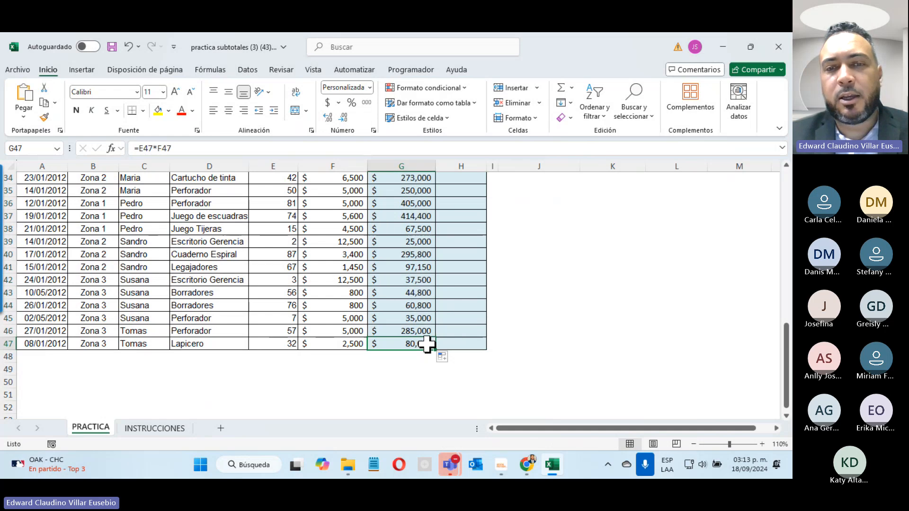
double_click(424, 345)
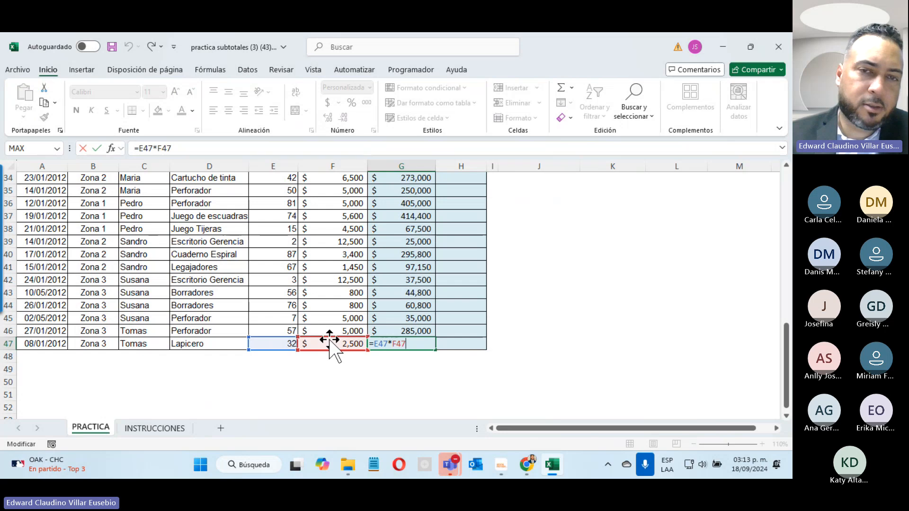
key(ctrl+Return)
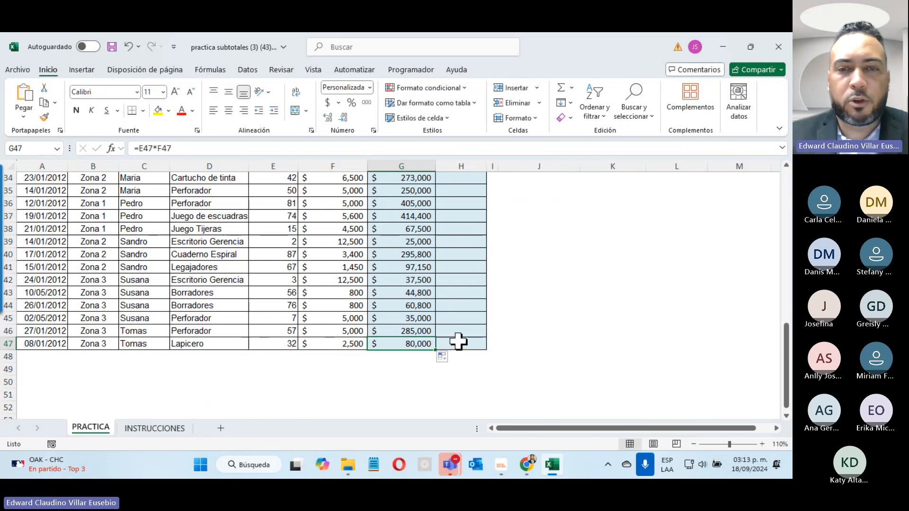
scroll(469, 375, up, 11)
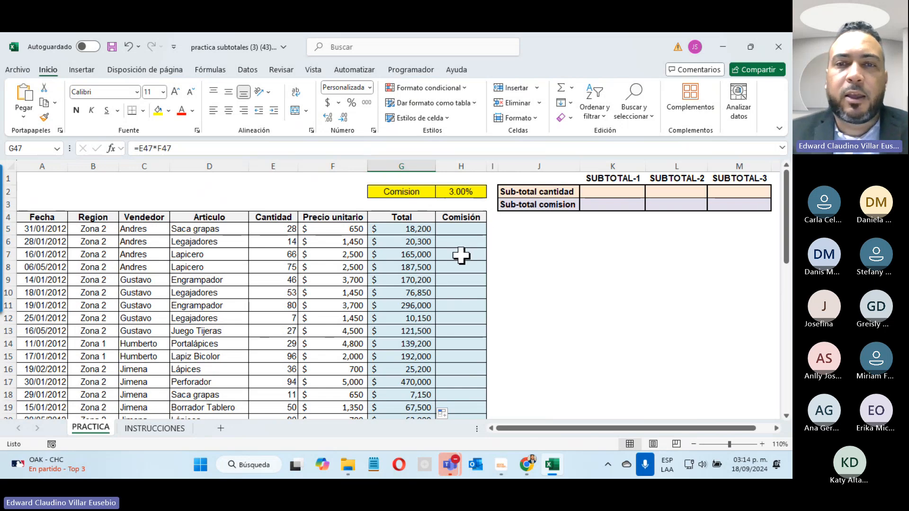
Point out the cells for the commission calculation: the empty H5, the total in G5 and the fixed rate in H2.
click(452, 229)
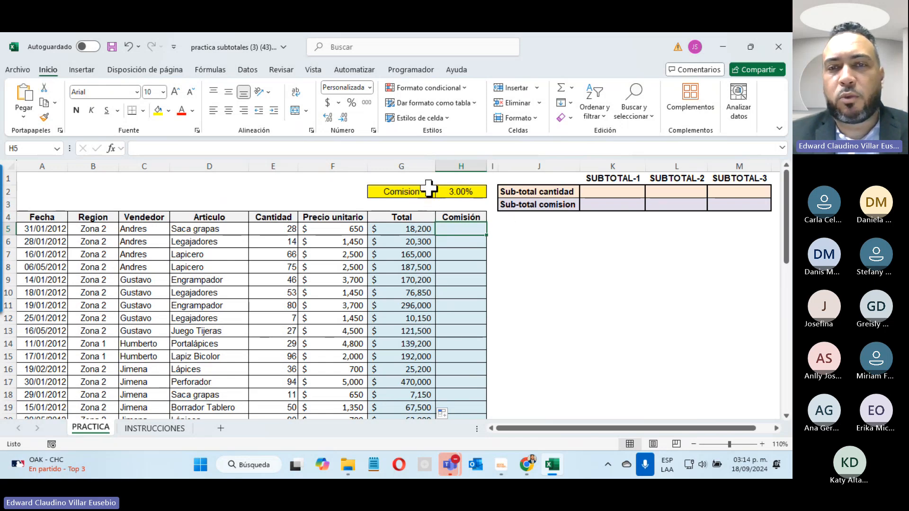
click(398, 231)
click(454, 192)
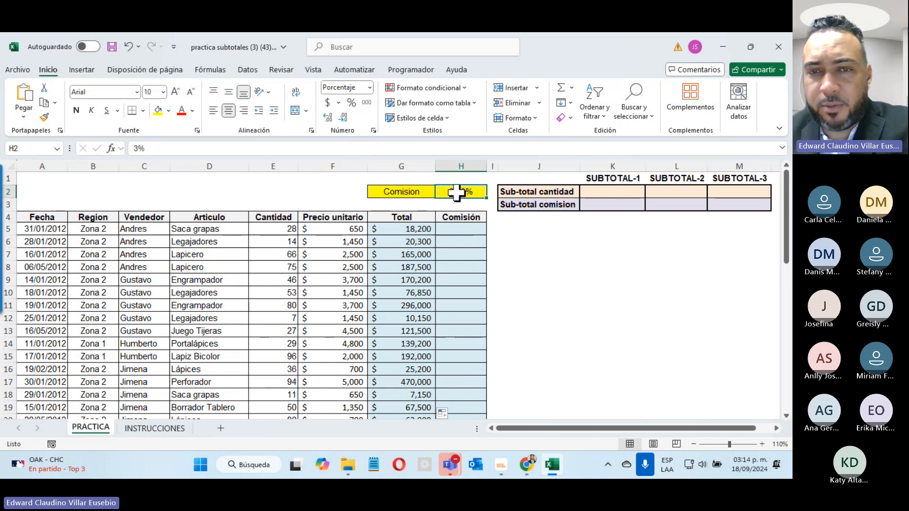
Calculate the first row's commission in H5 with the formula =G5*H2.
click(462, 229)
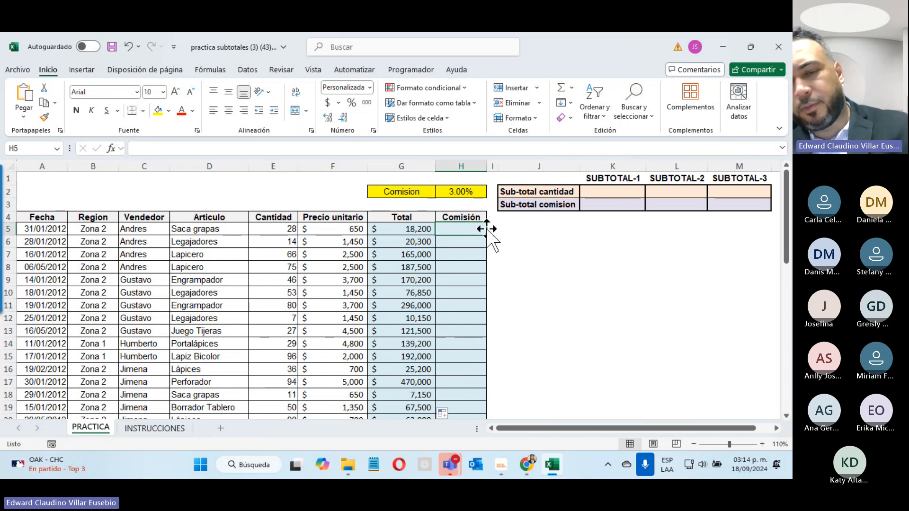
text(=)
click(400, 229)
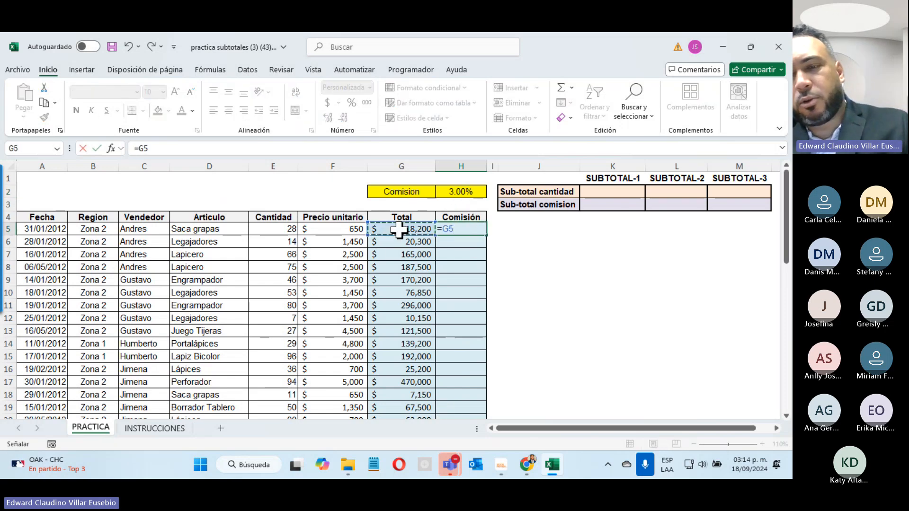
text(*)
click(452, 195)
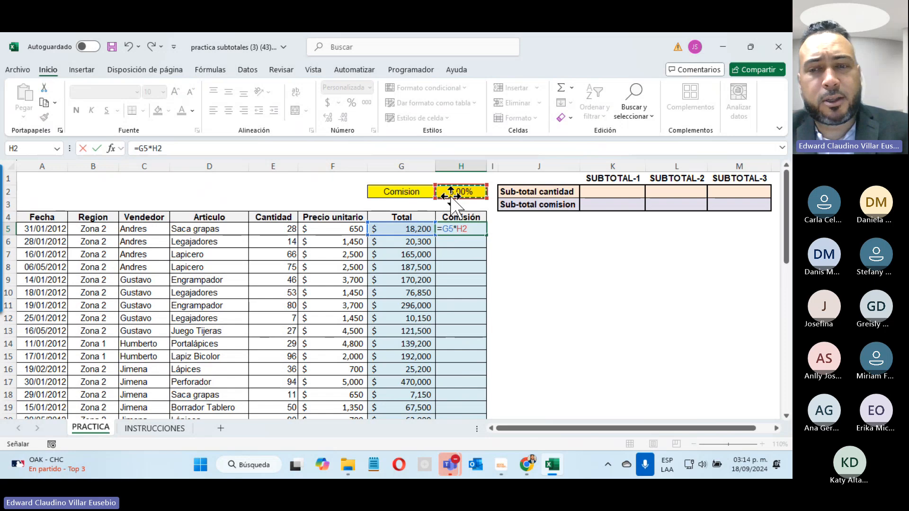
key(Return)
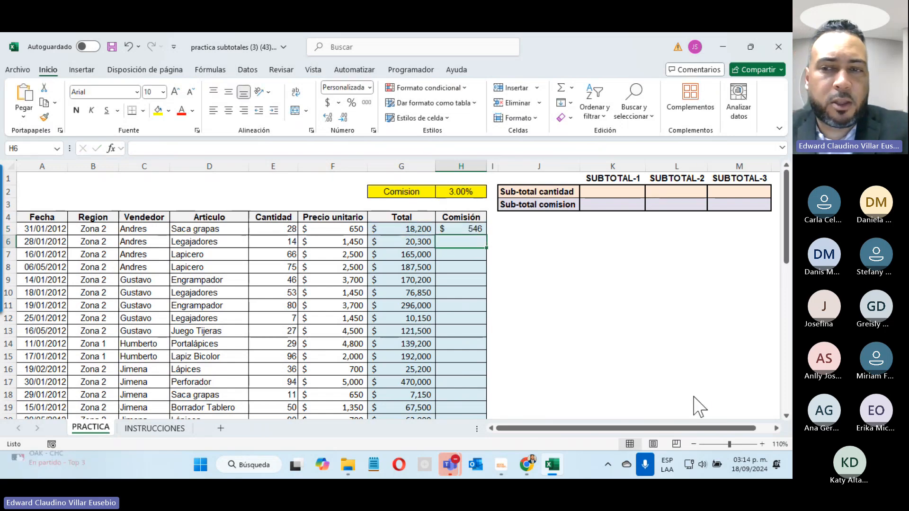
Try filling the H5 commission formula down to H7 and inspect which cells H6 and H7 reference.
click(471, 230)
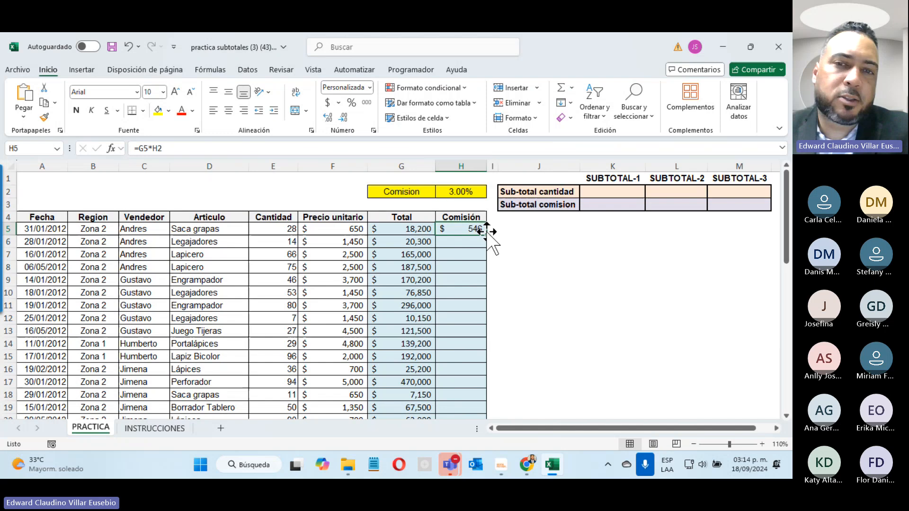
drag(487, 235, 486, 260)
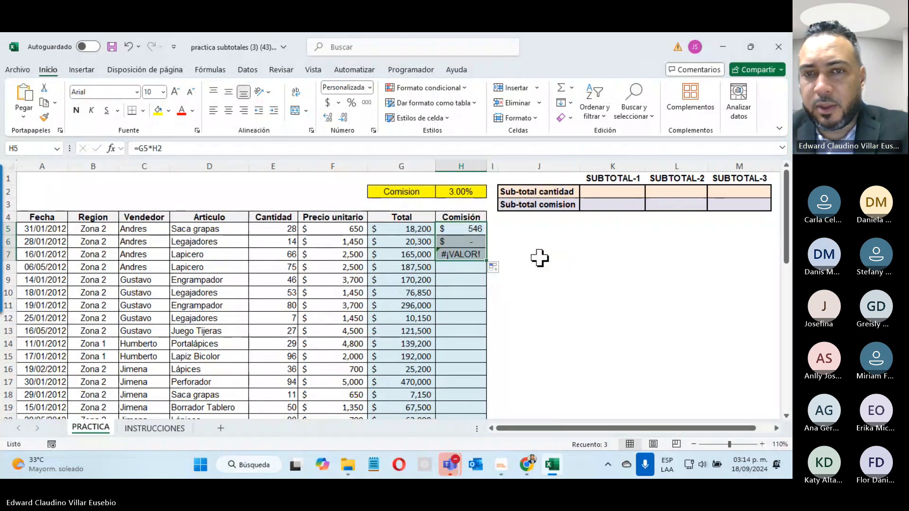
click(461, 241)
double_click(462, 241)
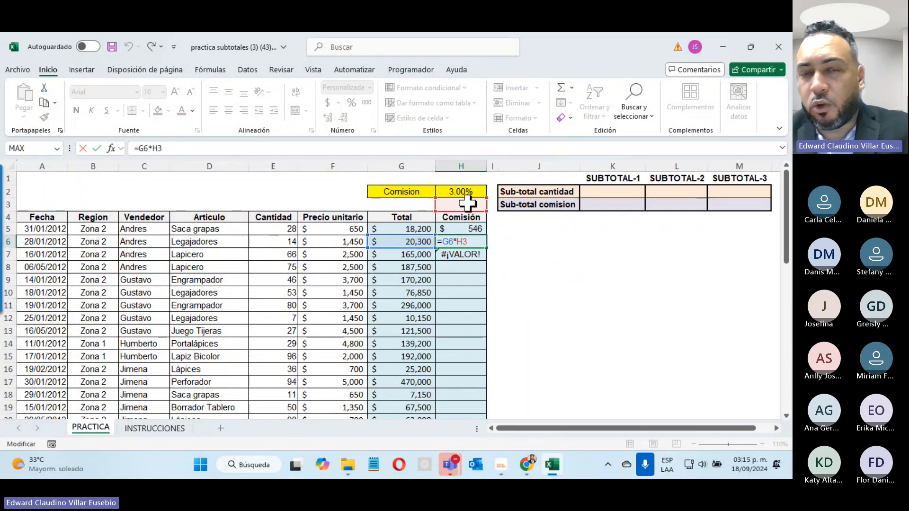
key(Return)
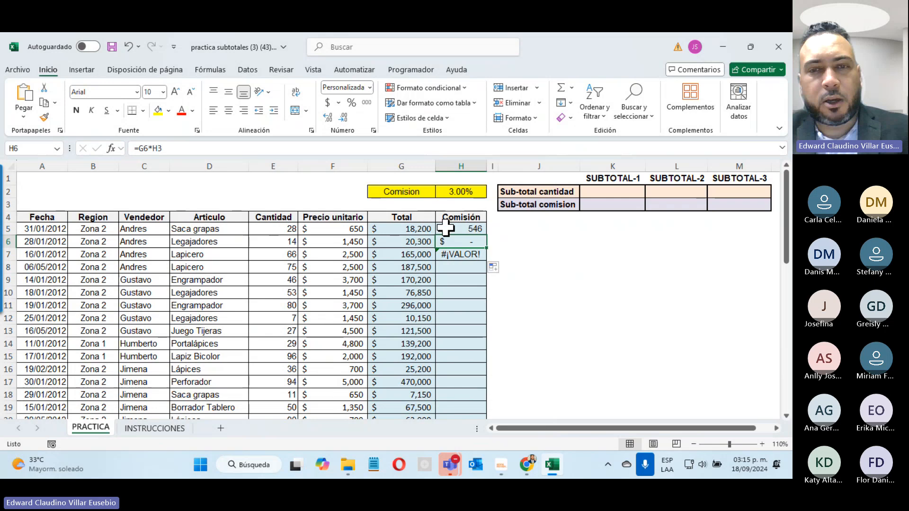
double_click(454, 254)
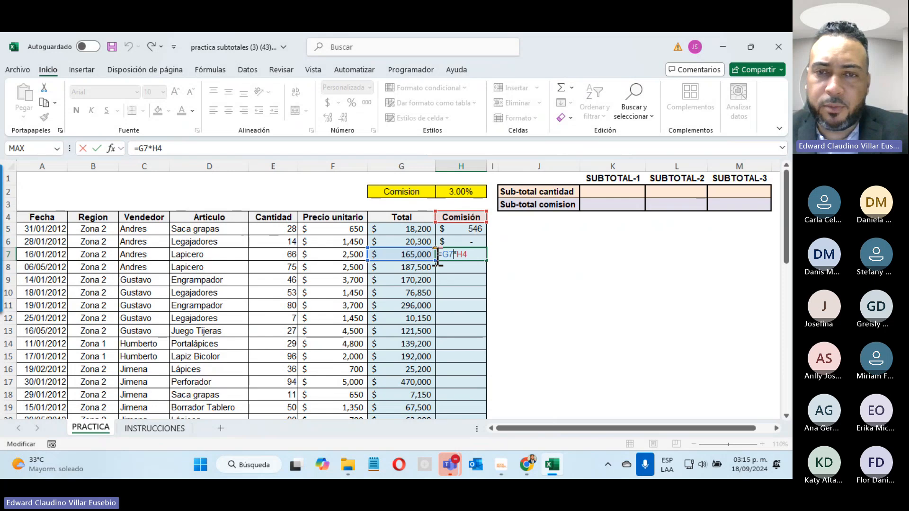
key(Return)
Clear the commission formulas from H6 and H7.
click(457, 243)
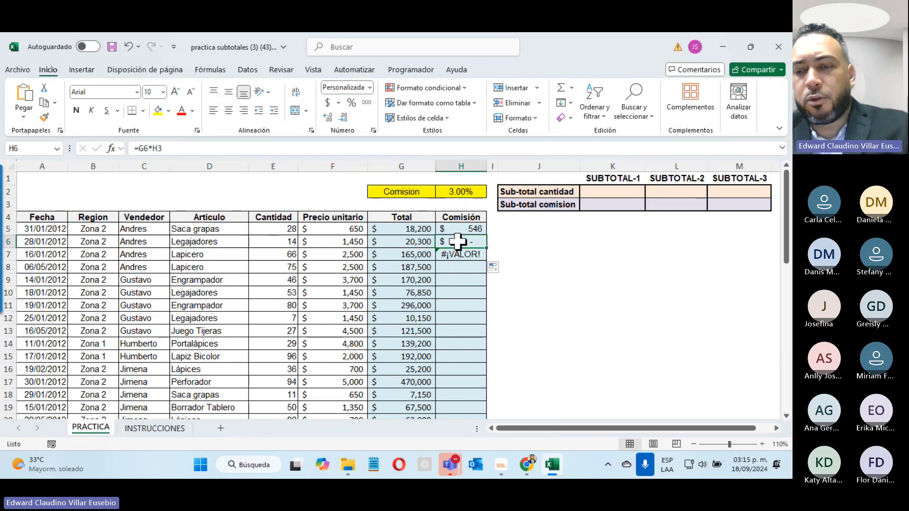
key(Delete)
click(466, 254)
key(Delete)
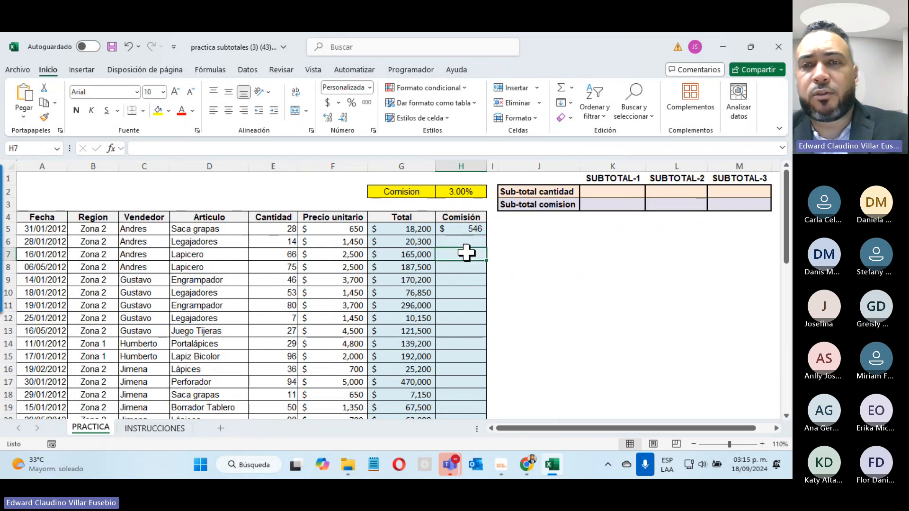
Calculate the commission in H6 as G6 times an absolute reference to the rate cell, =G6*$H$2.
click(466, 242)
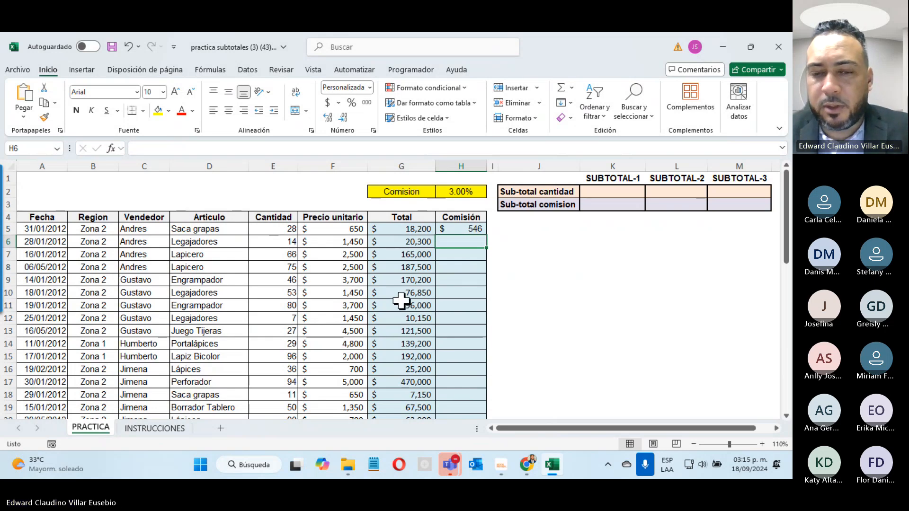
text(=)
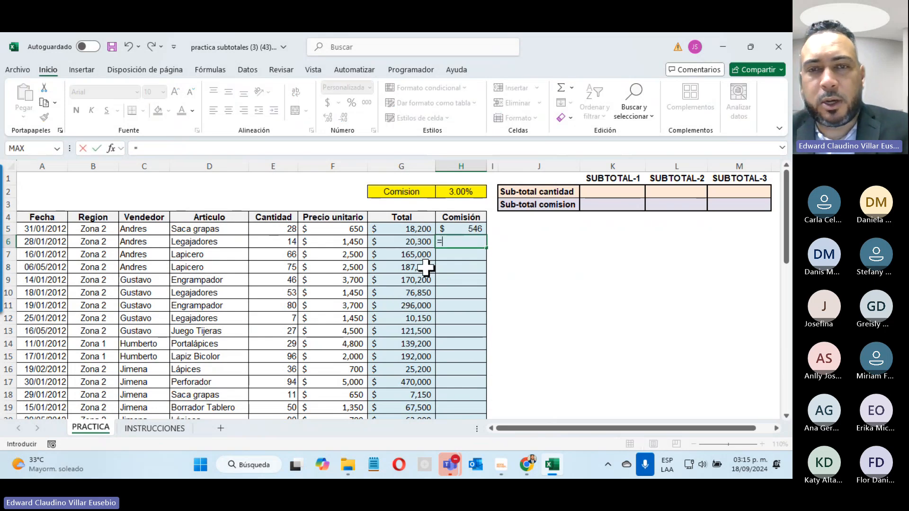
click(419, 242)
text(*)
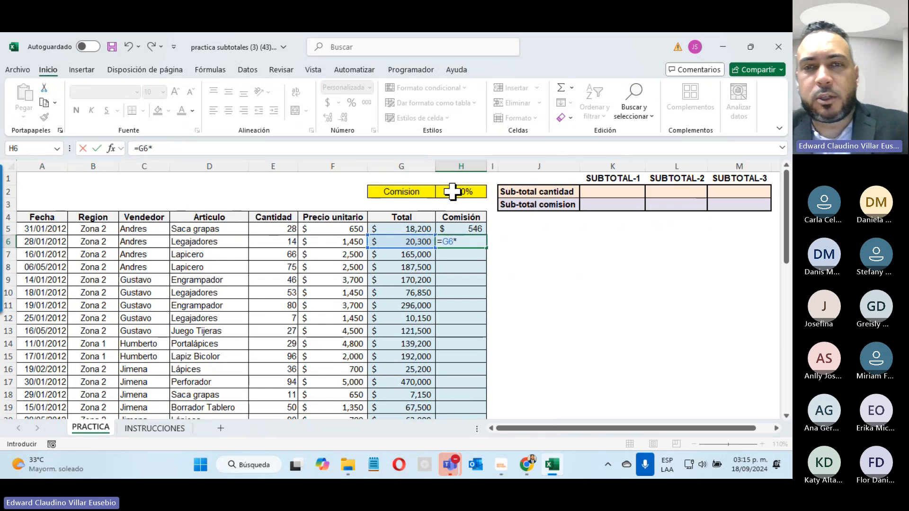
click(453, 191)
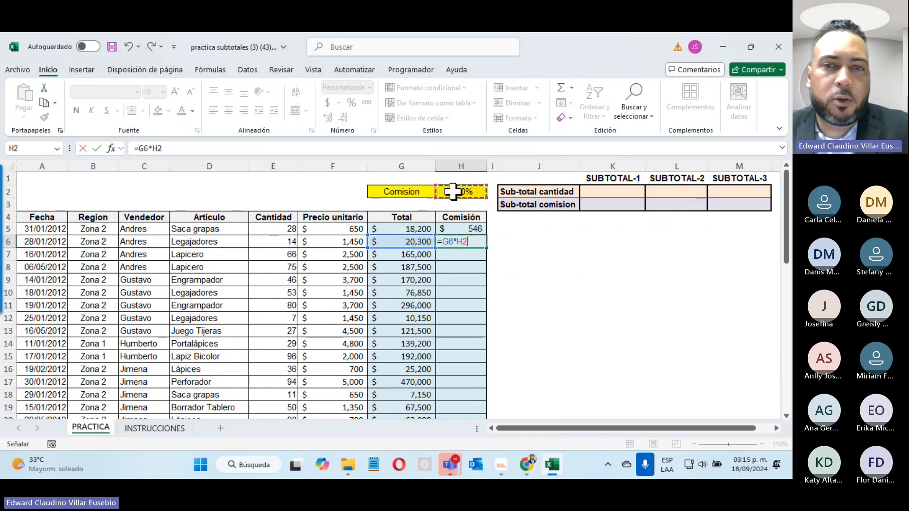
double_click(460, 242)
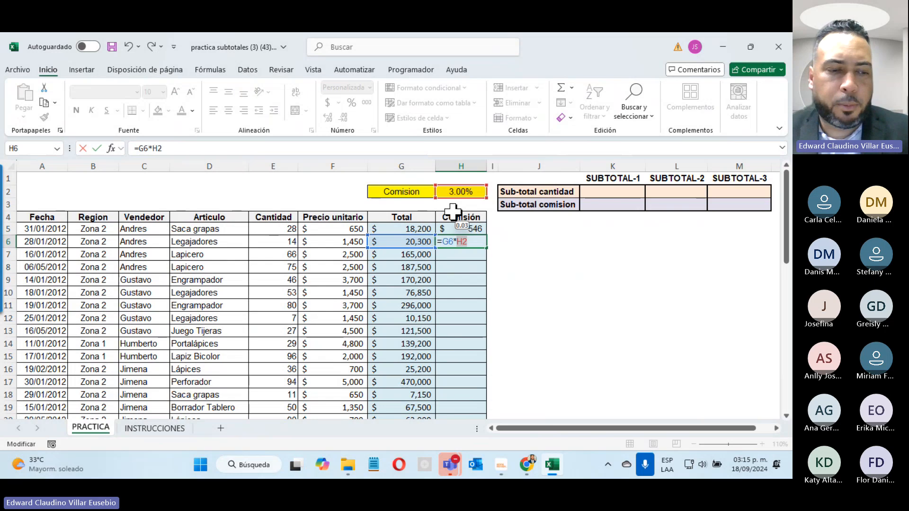
key(F4)
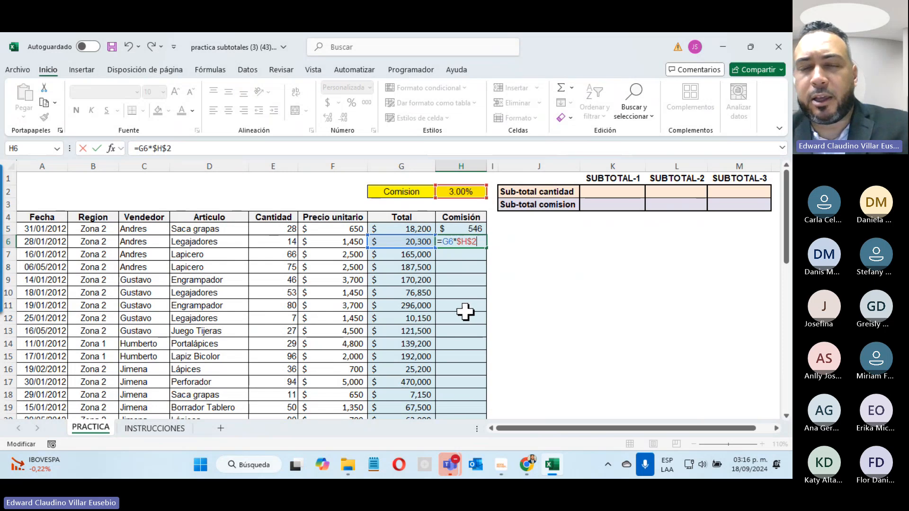
key(Return)
Fill the commission formula from H6 down to the table's last row, H47.
double_click(456, 240)
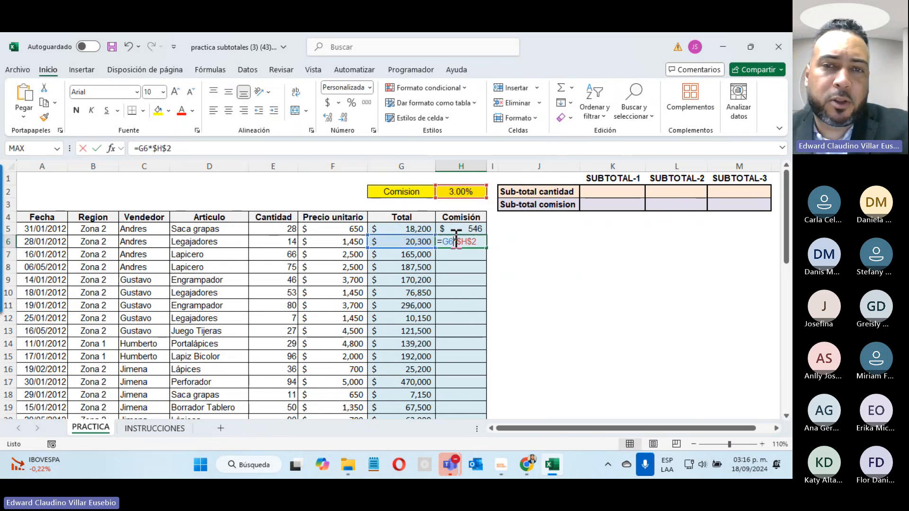
key(Escape)
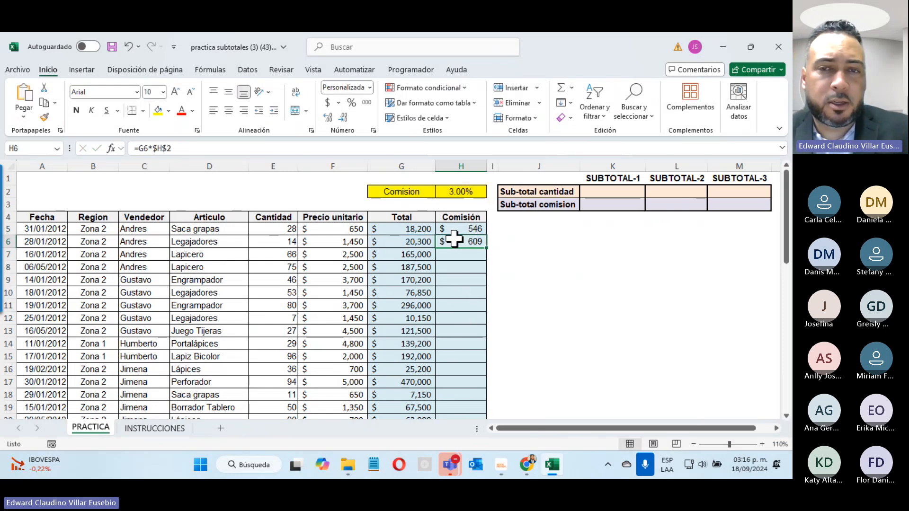
double_click(486, 248)
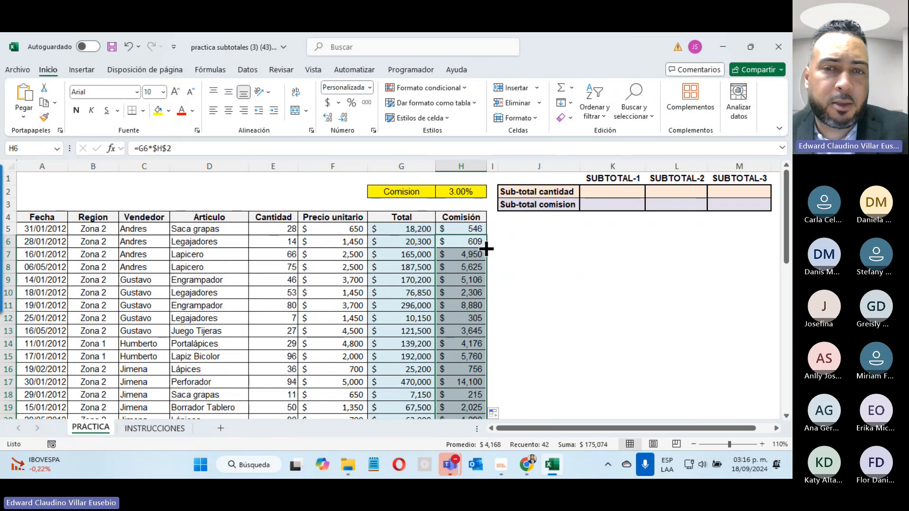
Inspect the cell references in the commission formula of H9 without changing it.
click(465, 283)
double_click(465, 283)
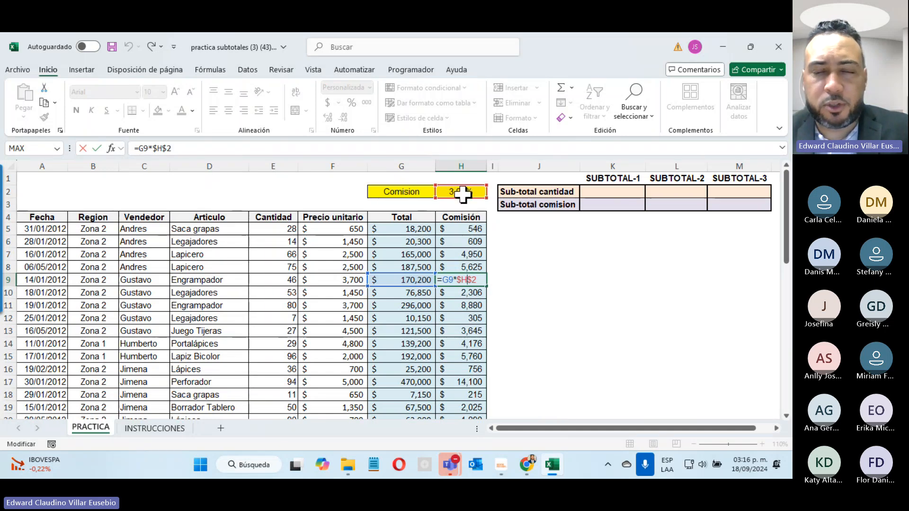
key(Escape)
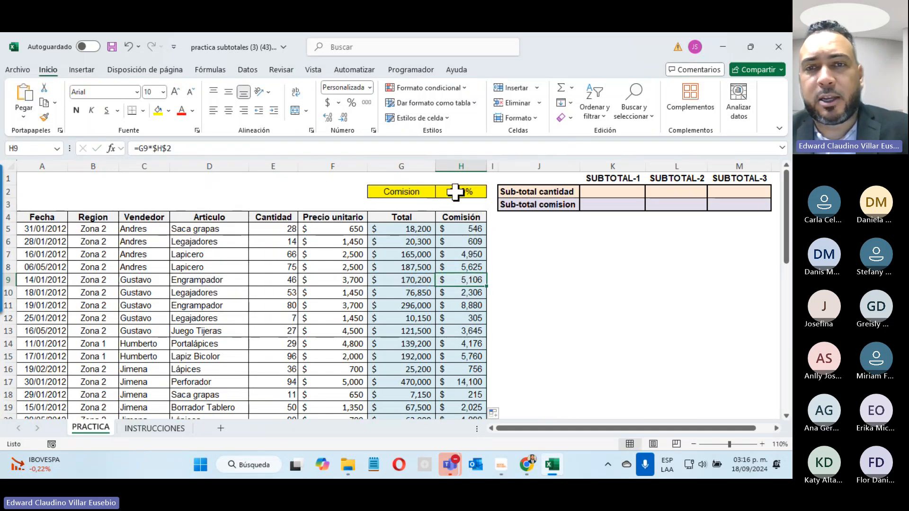
Set the commission rate in H2 to 4%.
click(456, 192)
text(4)
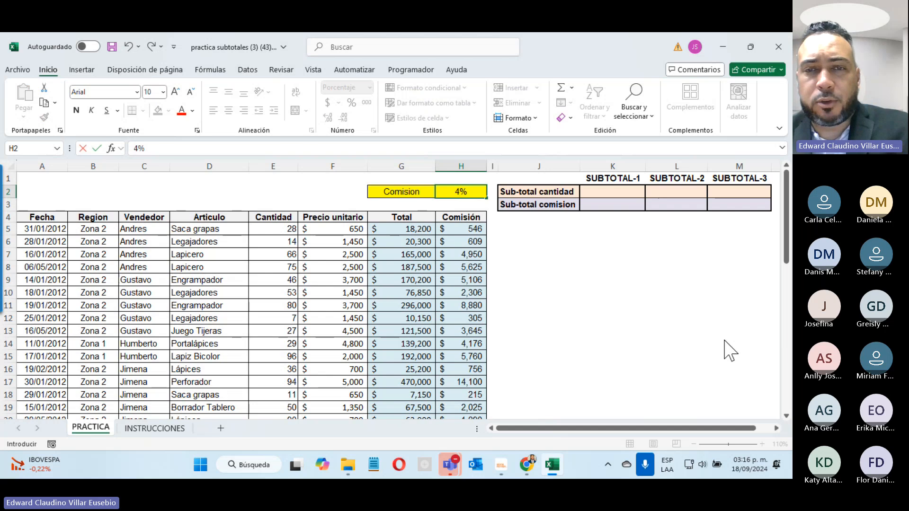
key(Return)
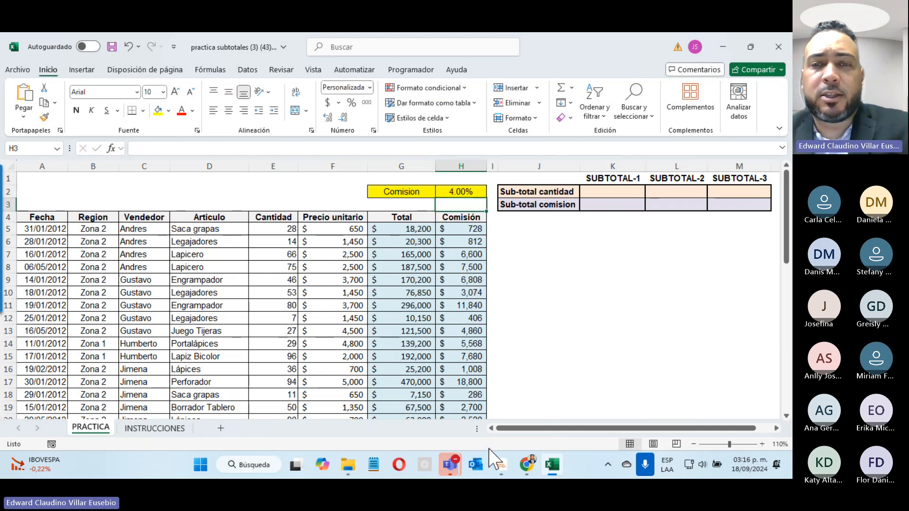
Check which cells the commission formula in the last row, H47, multiplies, and return to the table's start.
scroll(463, 344, down, 11)
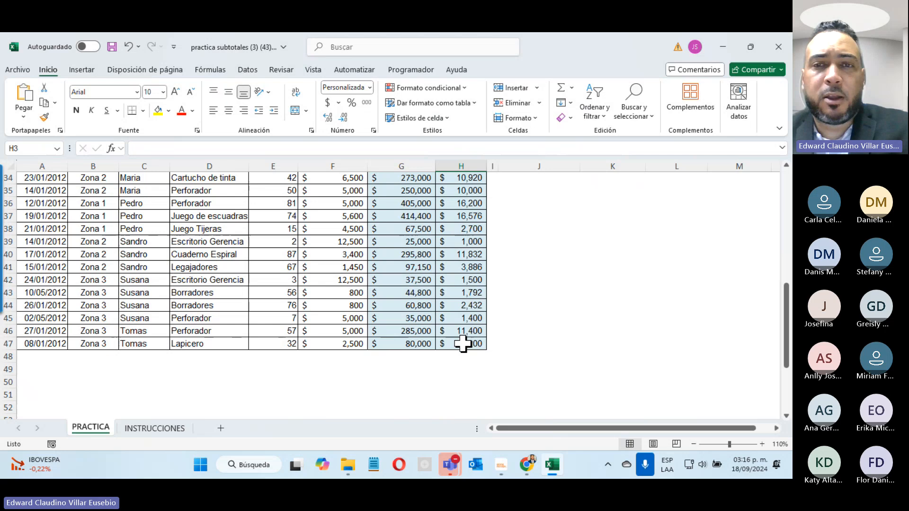
double_click(463, 344)
scroll(463, 344, down, 4)
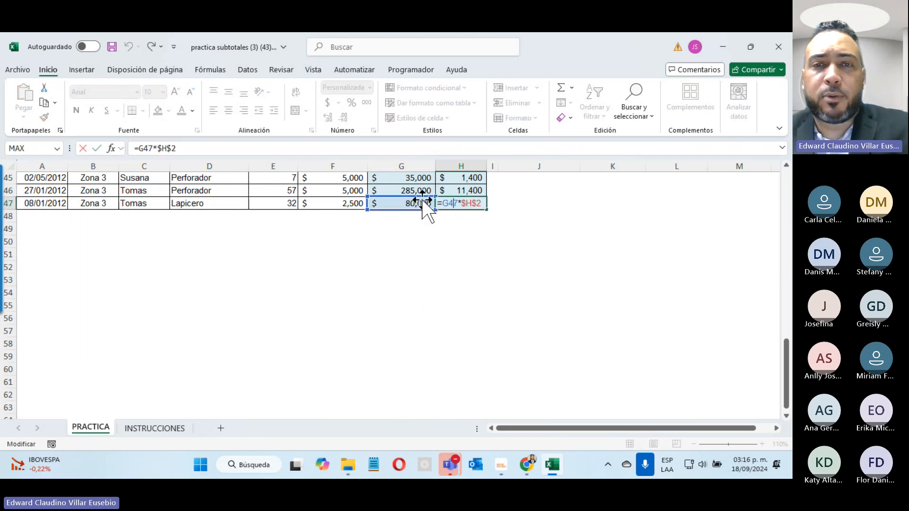
scroll(488, 268, up, 11)
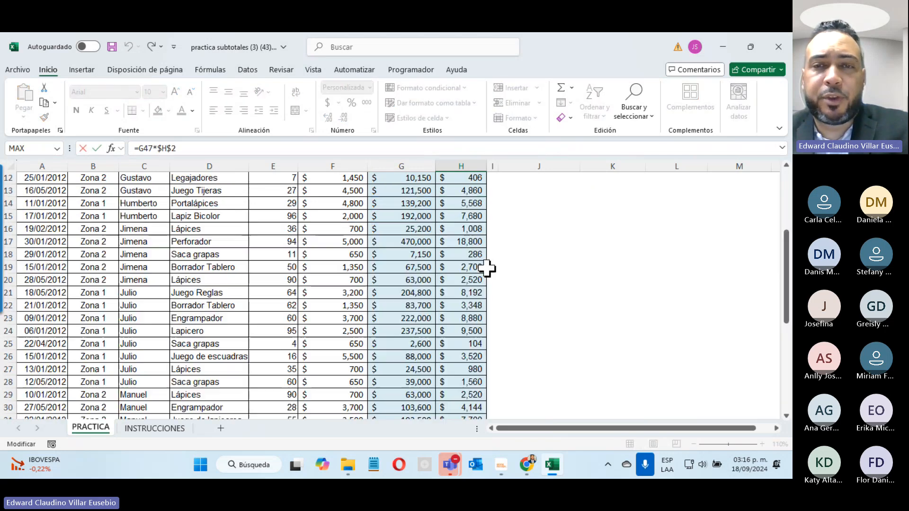
scroll(488, 268, up, 4)
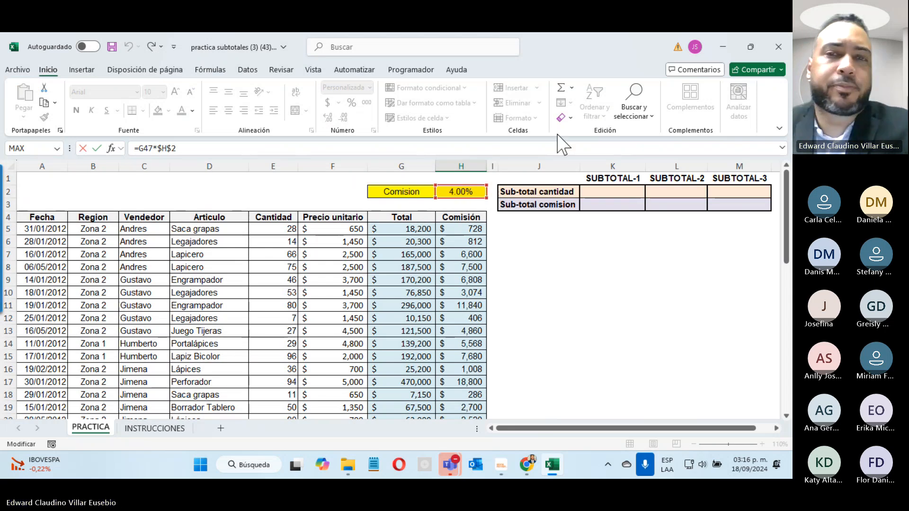
click(520, 280)
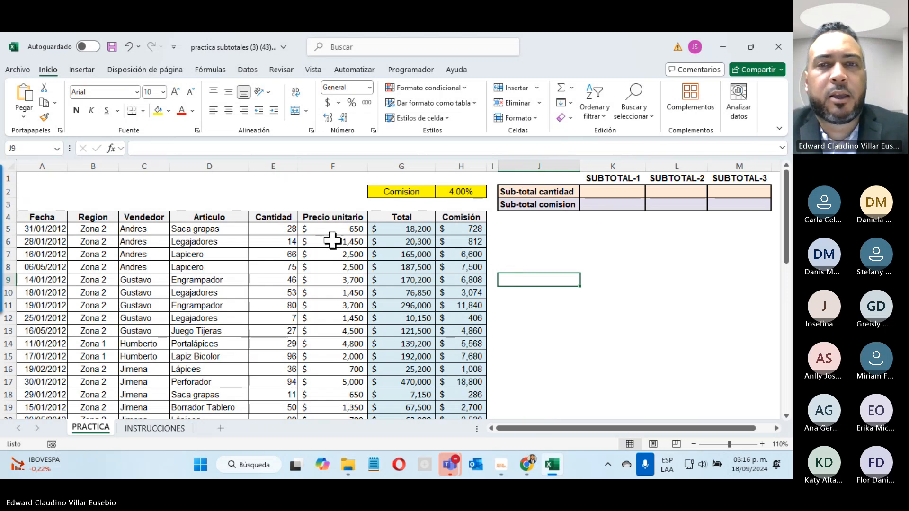
Review the subtotal tasks on the INSTRUCCIONES sheet and return to the PRACTICA sheet.
click(127, 428)
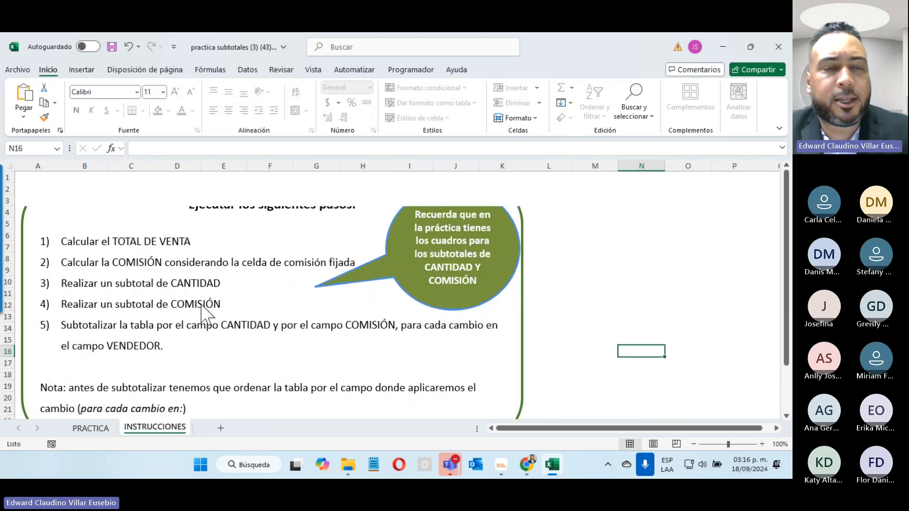
click(311, 303)
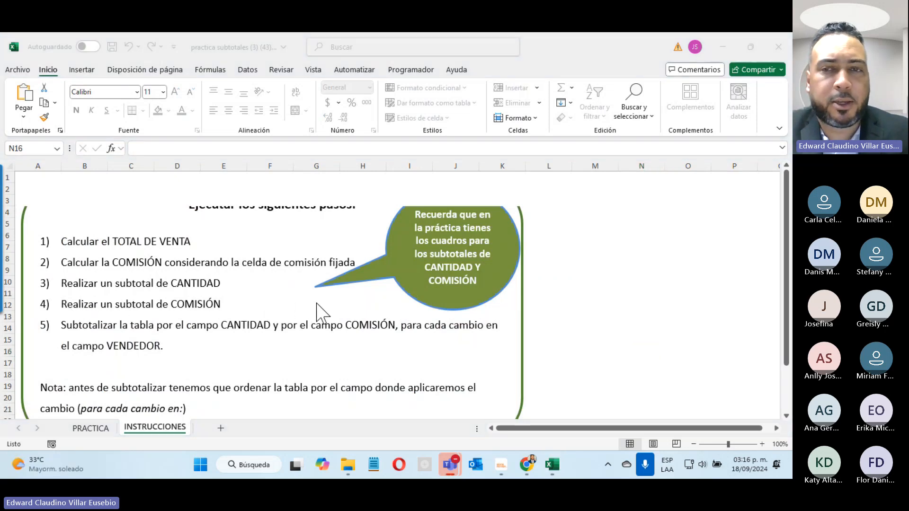
click(102, 433)
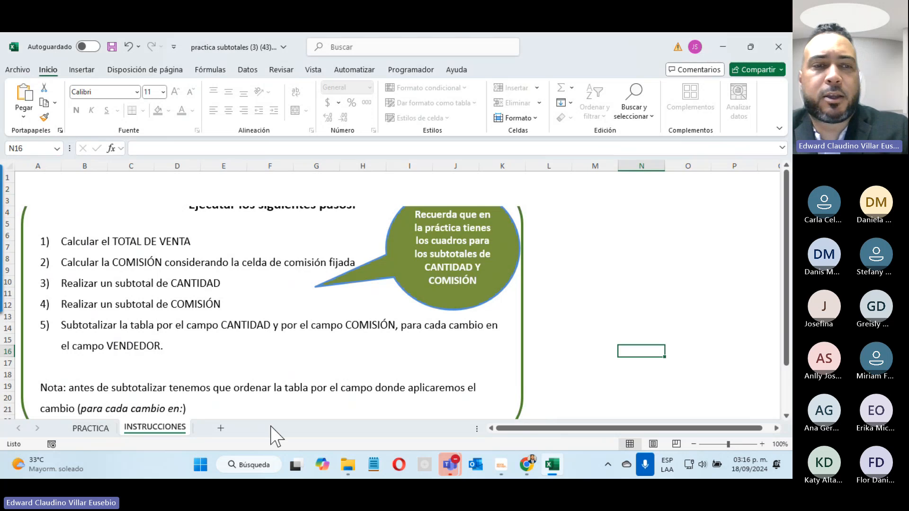
click(75, 429)
Total the Cantidad column in the SUBTOTAL-1 quantity cell K2 with a SUMA formula over E5:E47.
click(615, 191)
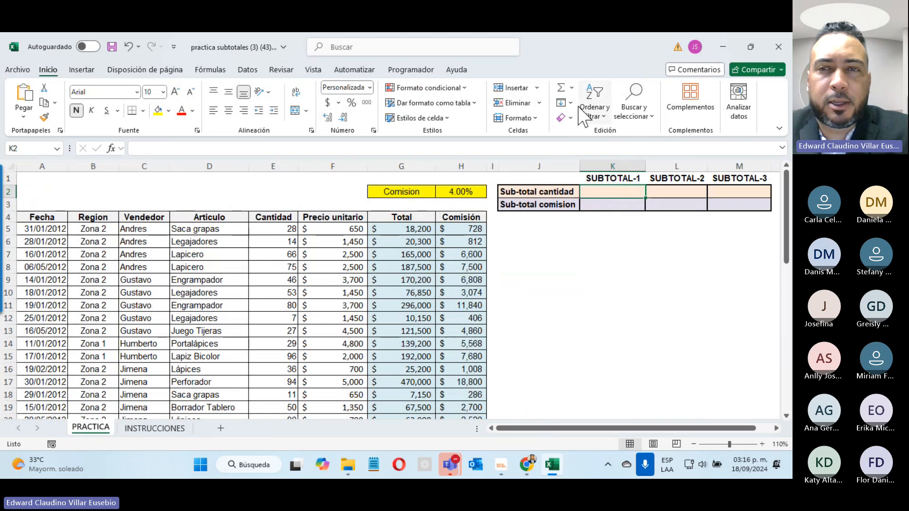
click(562, 93)
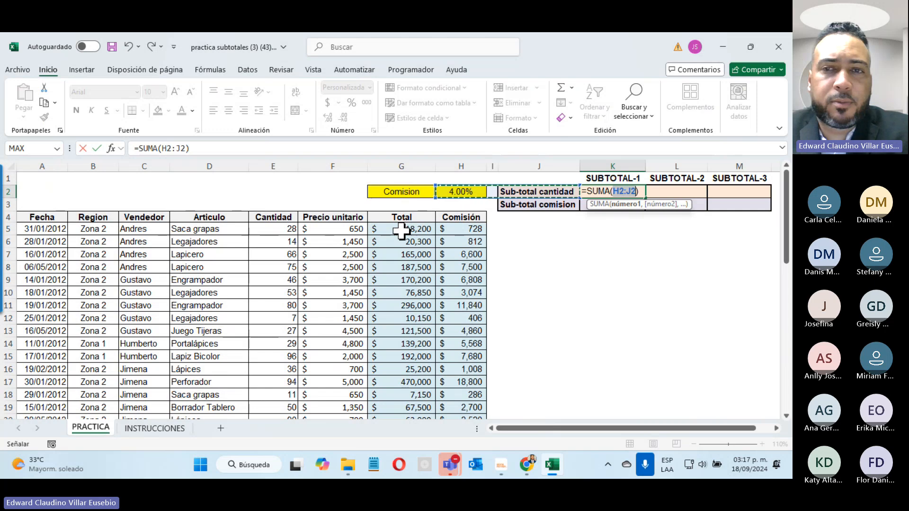
click(256, 230)
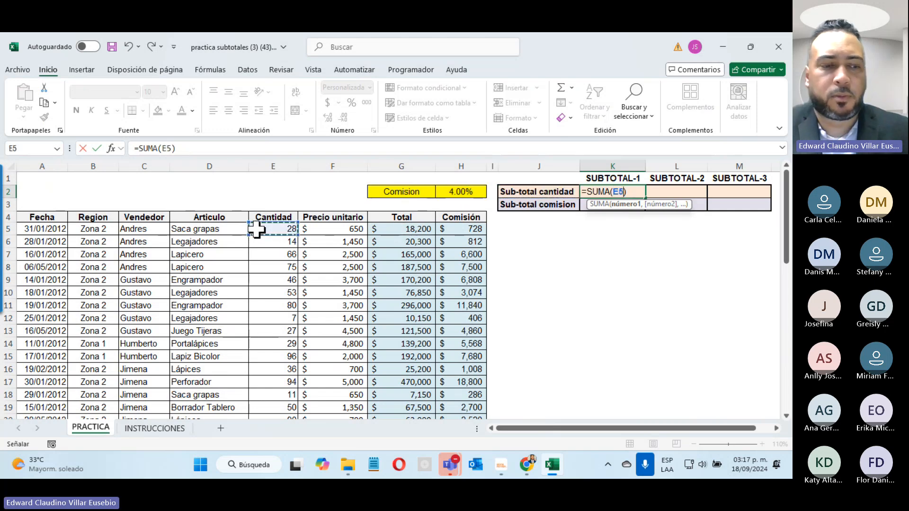
key(ctrl+shift+Down)
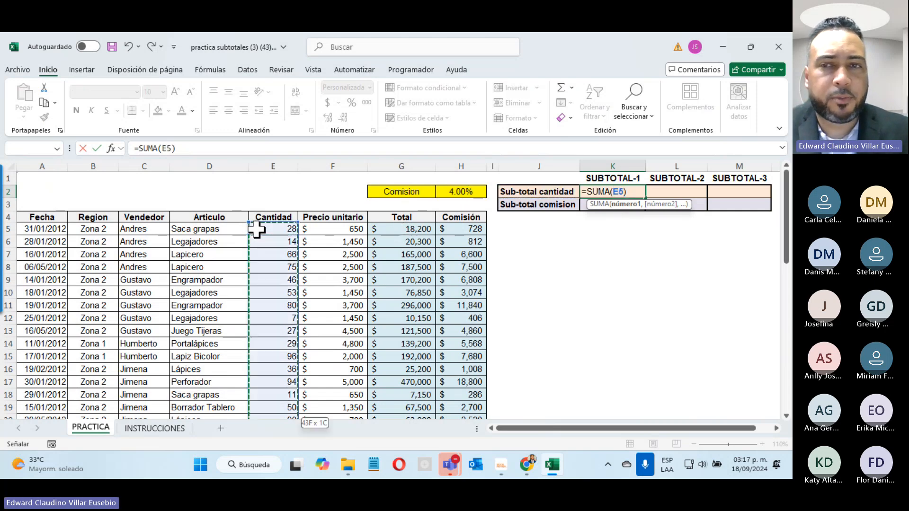
scroll(332, 251, up, 9)
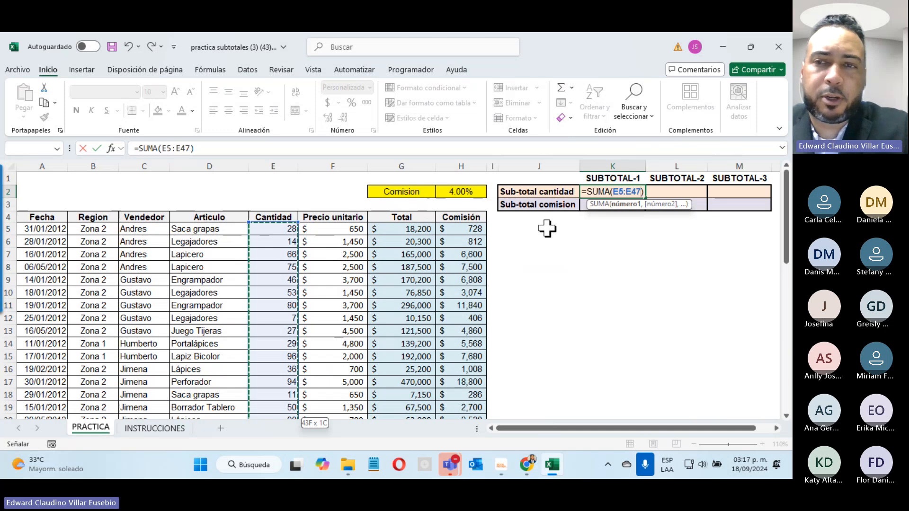
key(Return)
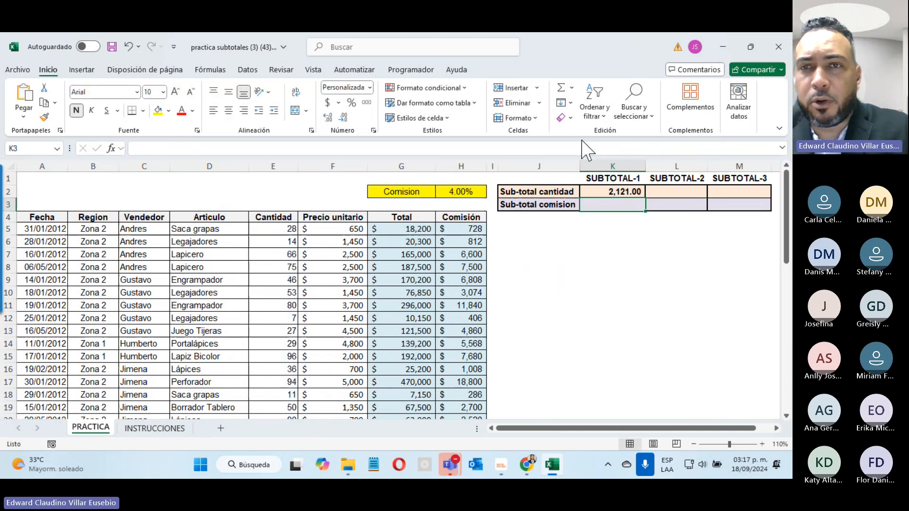
Total the Comisión column in the SUBTOTAL-1 commission cell K3 with a SUMA formula over H5:H47.
click(561, 89)
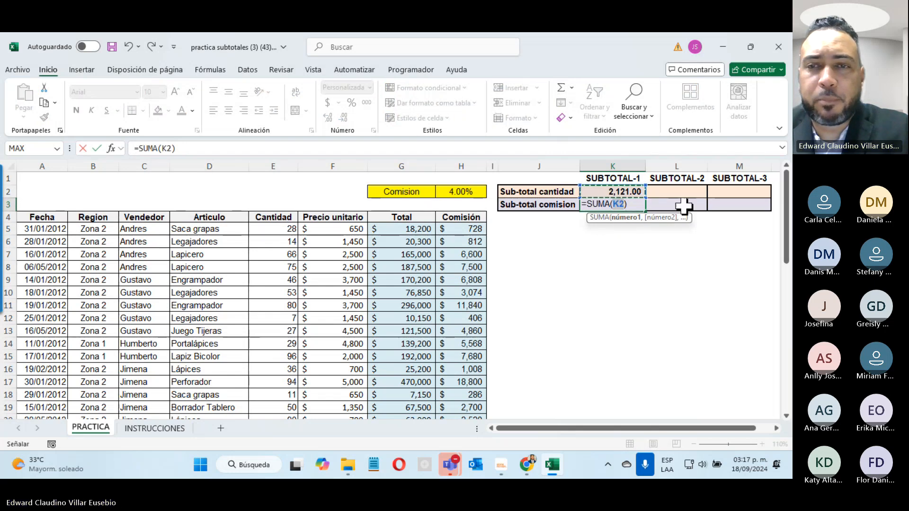
click(474, 230)
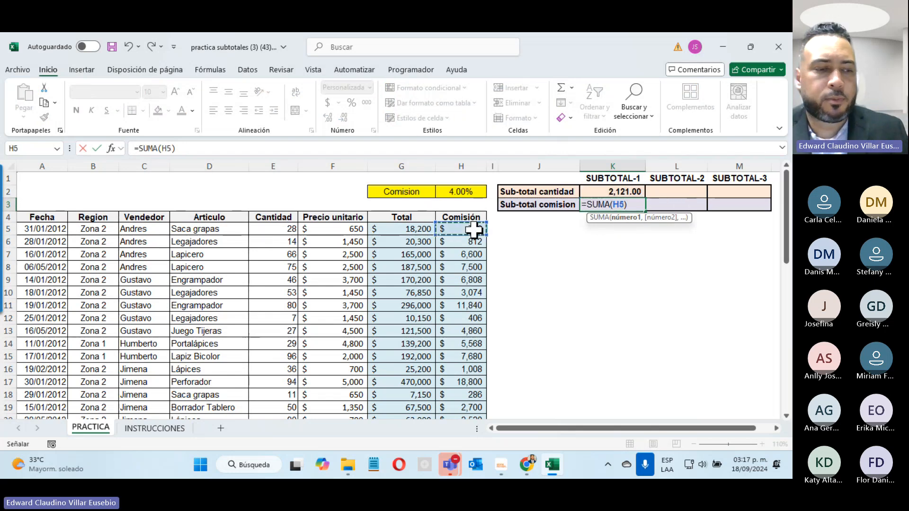
key(ctrl+shift+Down)
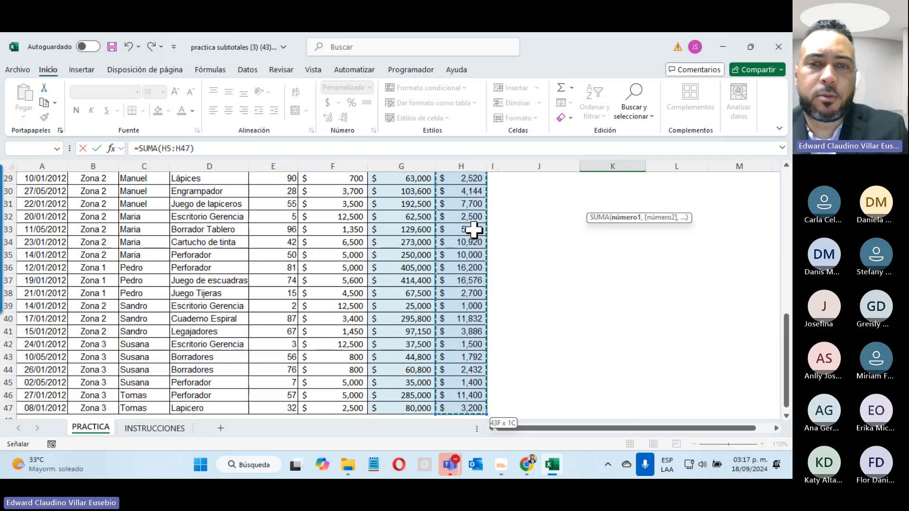
key(Return)
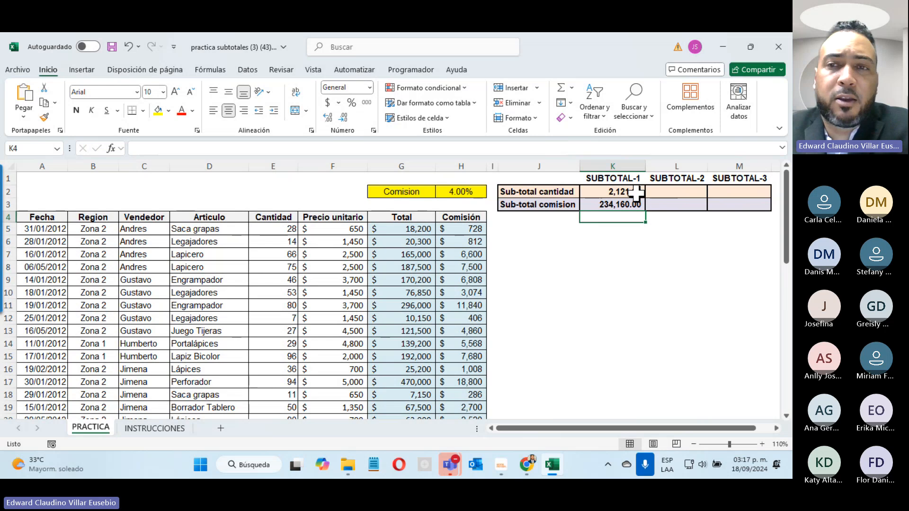
Review the SUMA formulas in K2 and K3, check the INSTRUCCIONES sheet, and return to PRACTICA.
click(592, 194)
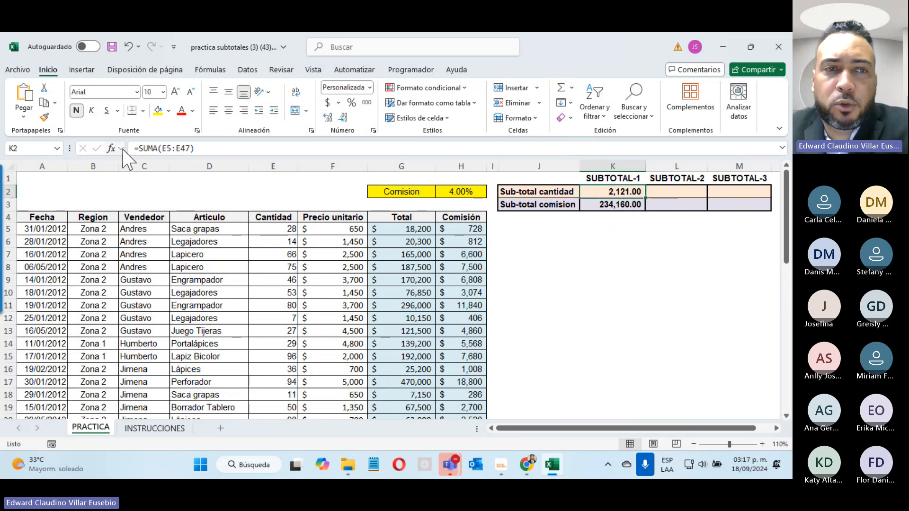
click(592, 204)
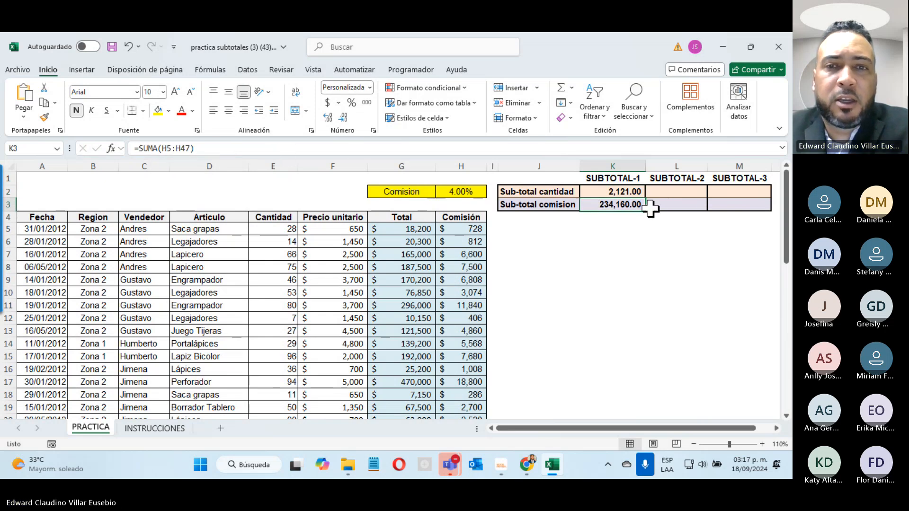
click(153, 428)
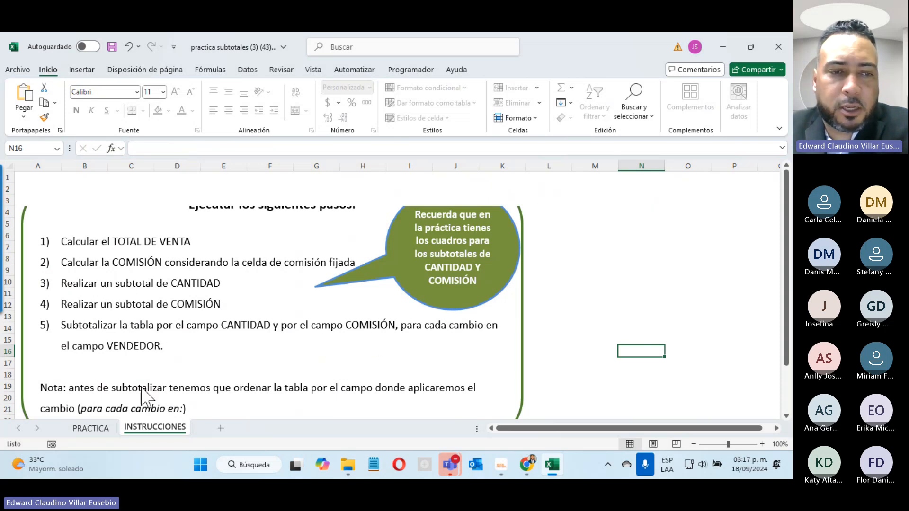
click(91, 428)
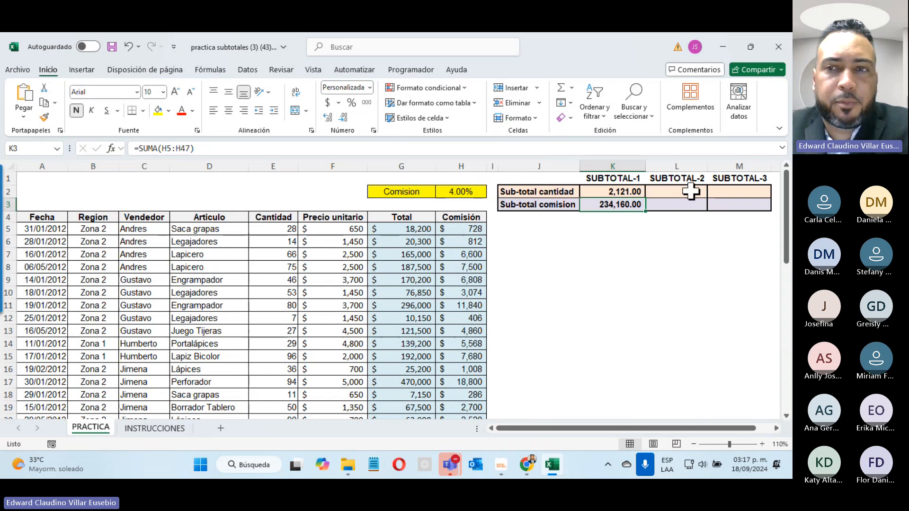
Begin a SUBTOTALES formula in the SUBTOTAL-2 quantity cell L2, choosing 9 - SUMA as the function number.
click(690, 191)
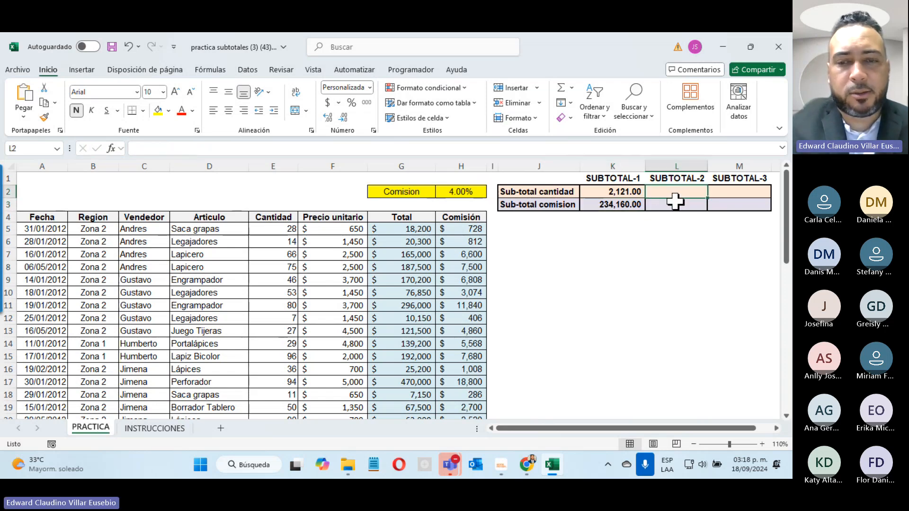
text(=su)
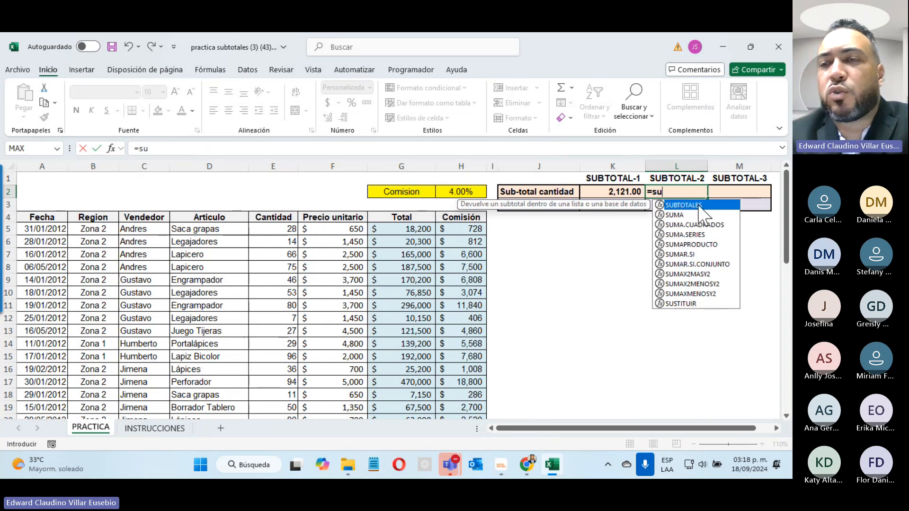
double_click(700, 206)
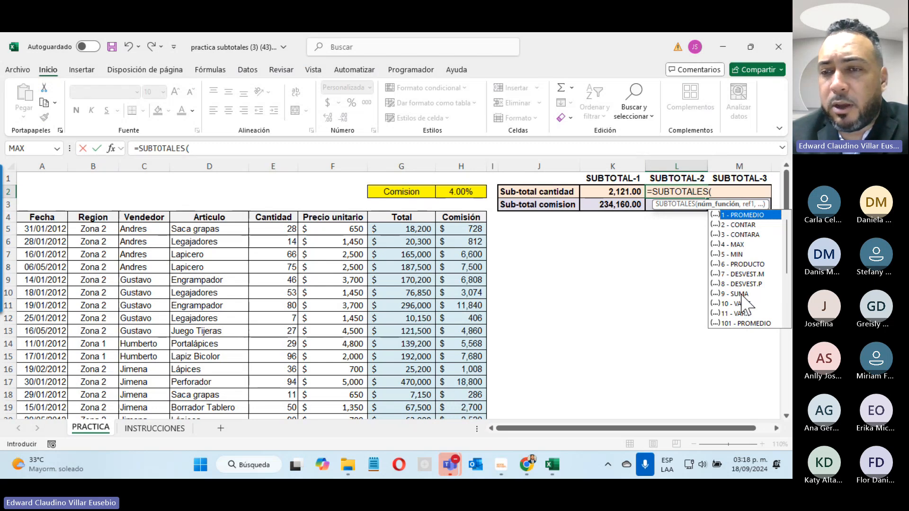
click(726, 386)
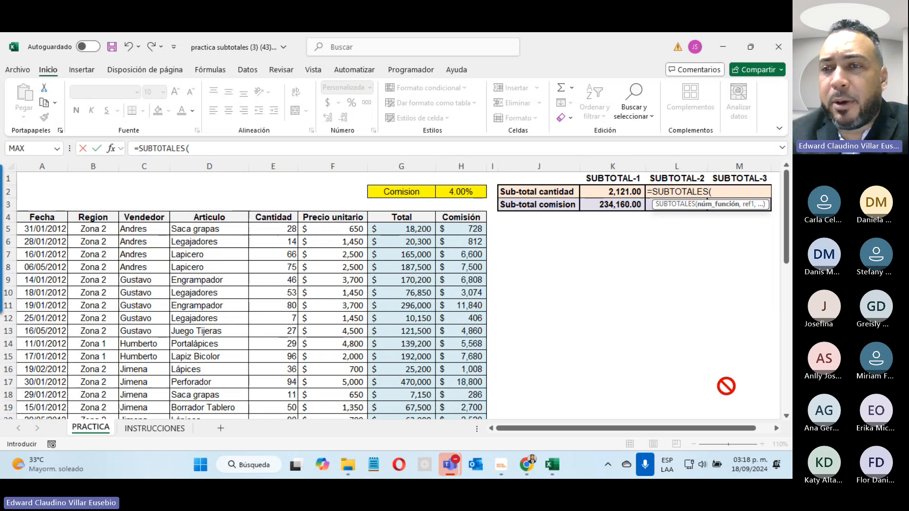
click(724, 192)
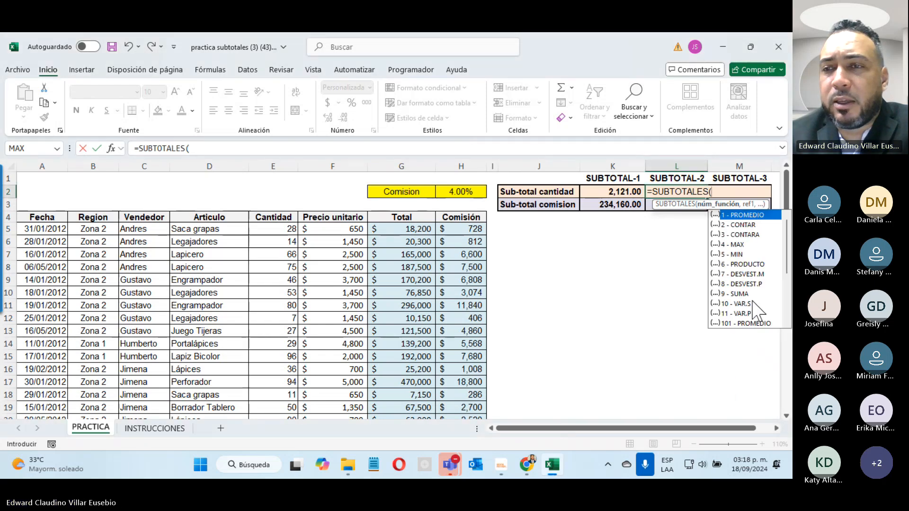
scroll(767, 241, down, 3)
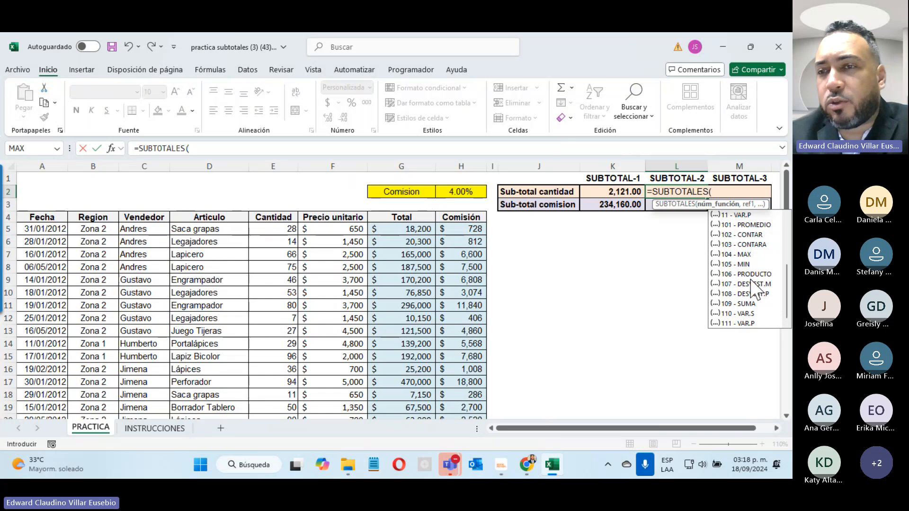
scroll(744, 280, up, 3)
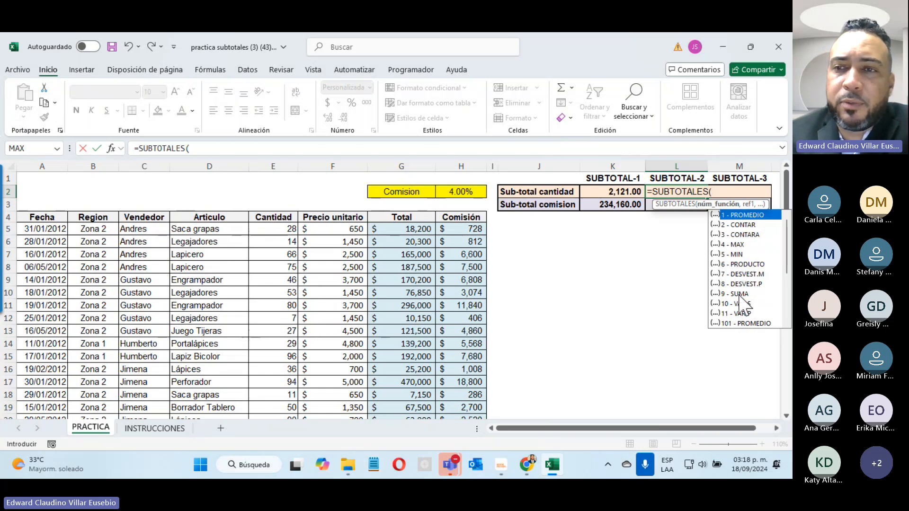
double_click(740, 295)
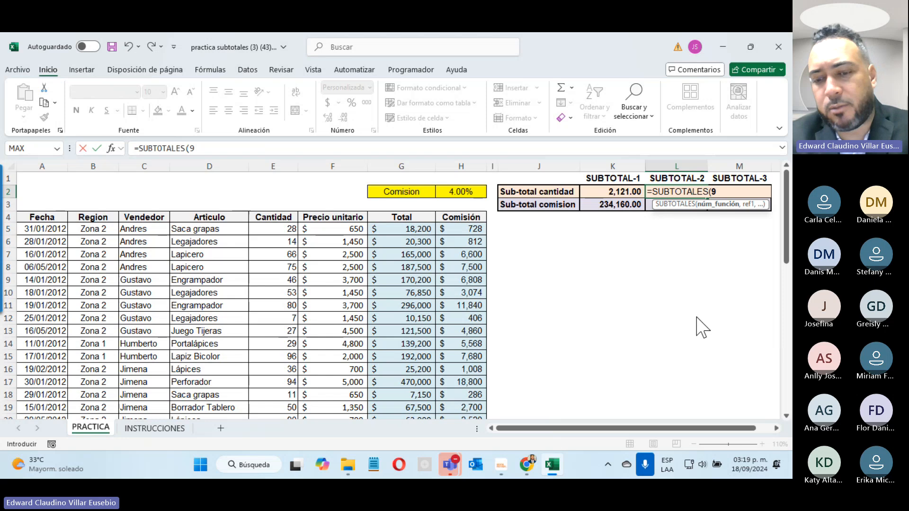
Complete the SUBTOTALES formula in L2 with the Cantidad range E5:E47.
text(,)
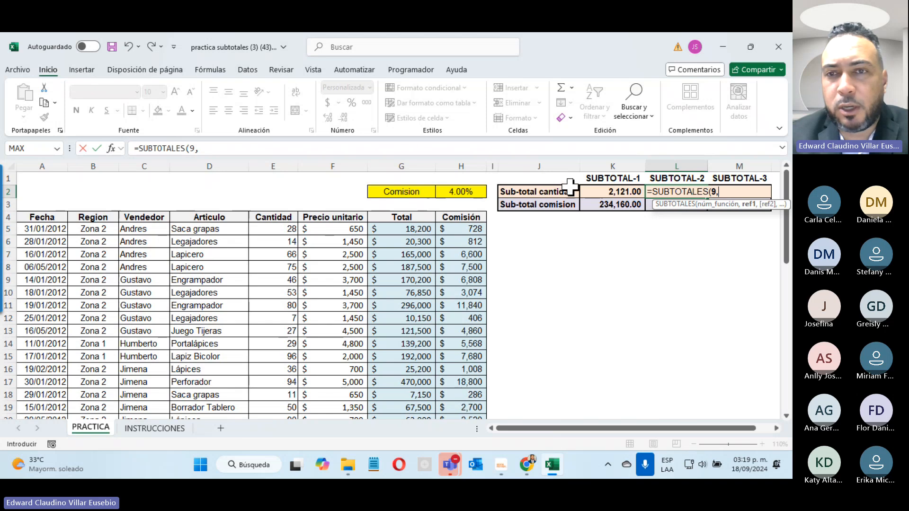
click(267, 229)
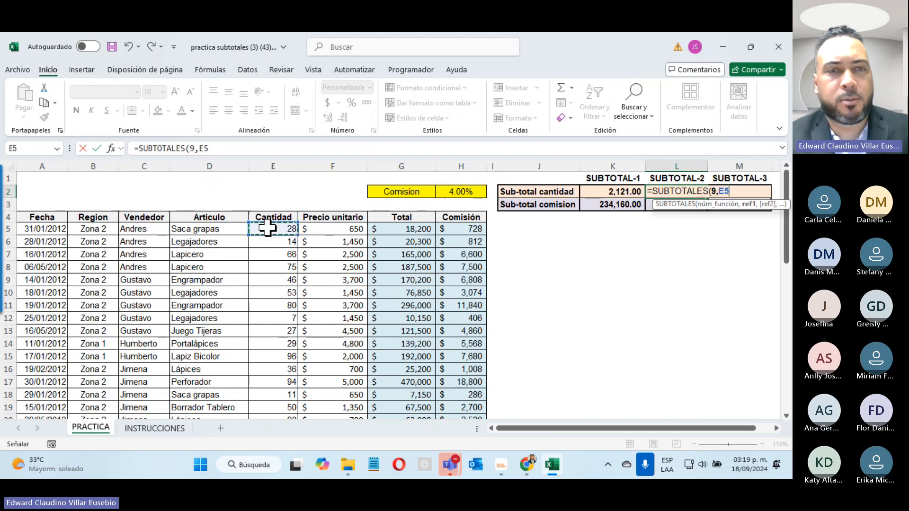
key(ctrl+shift+Down)
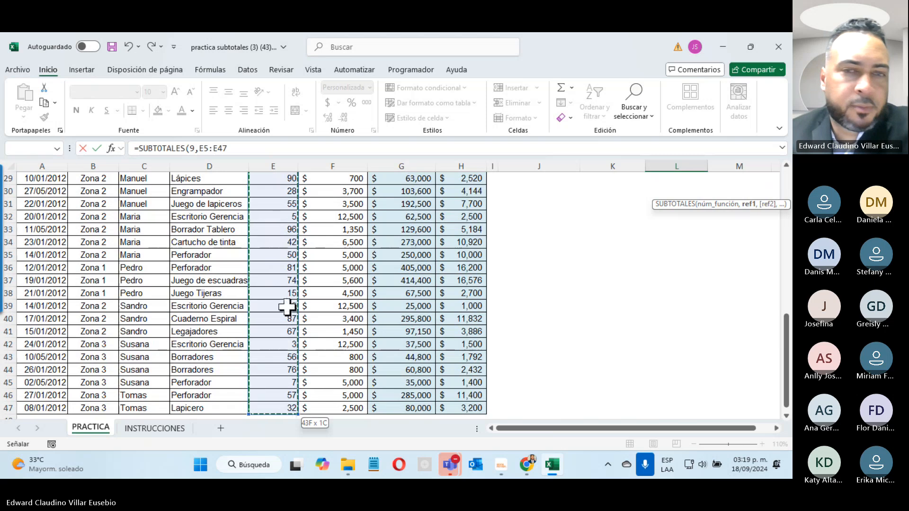
scroll(389, 327, up, 10)
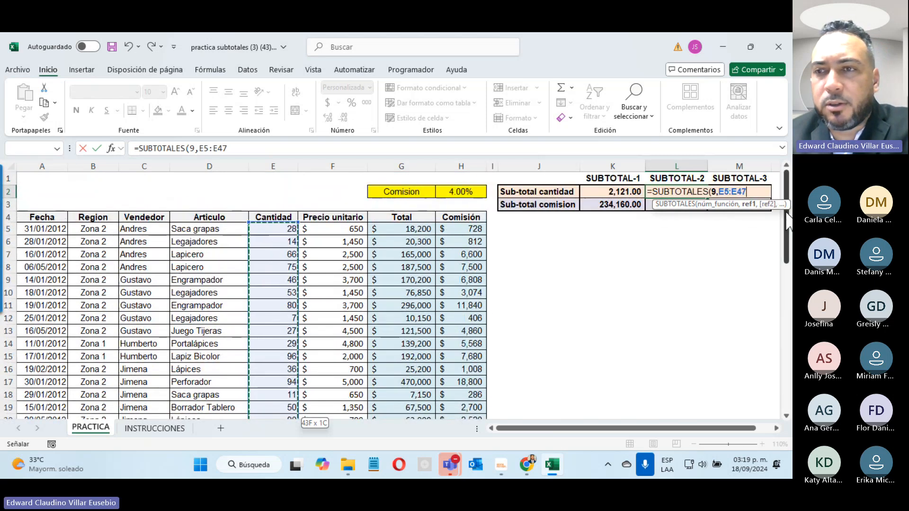
text())
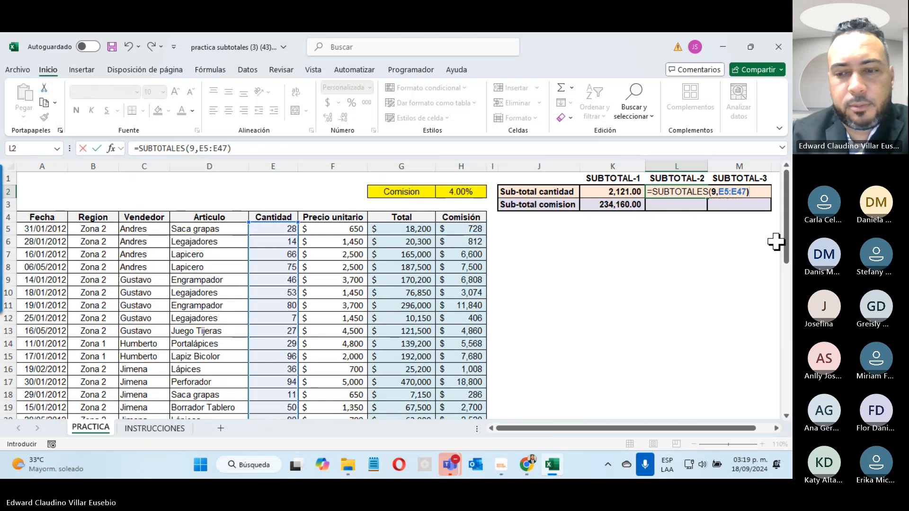
key(Return)
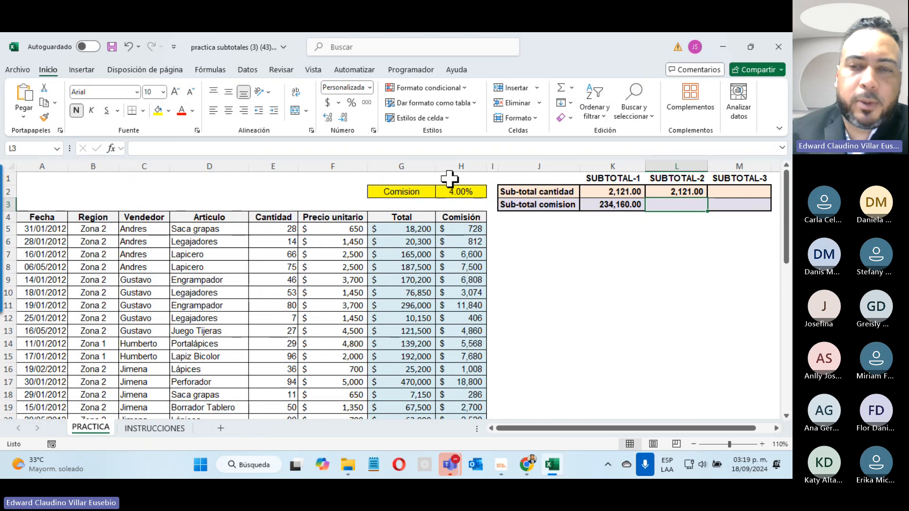
Total the commissions in L3 with a SUBTOTALES formula using function 9 - SUMA over H5:H47.
text(=sub)
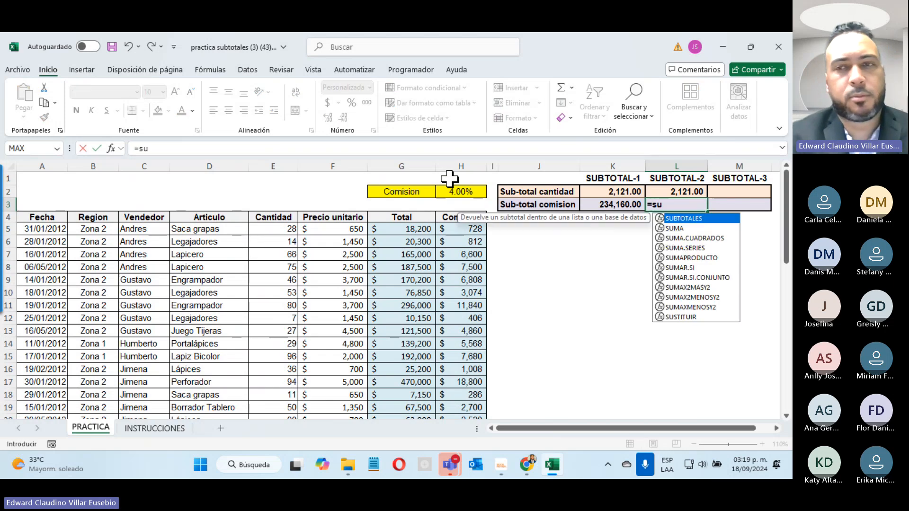
double_click(691, 219)
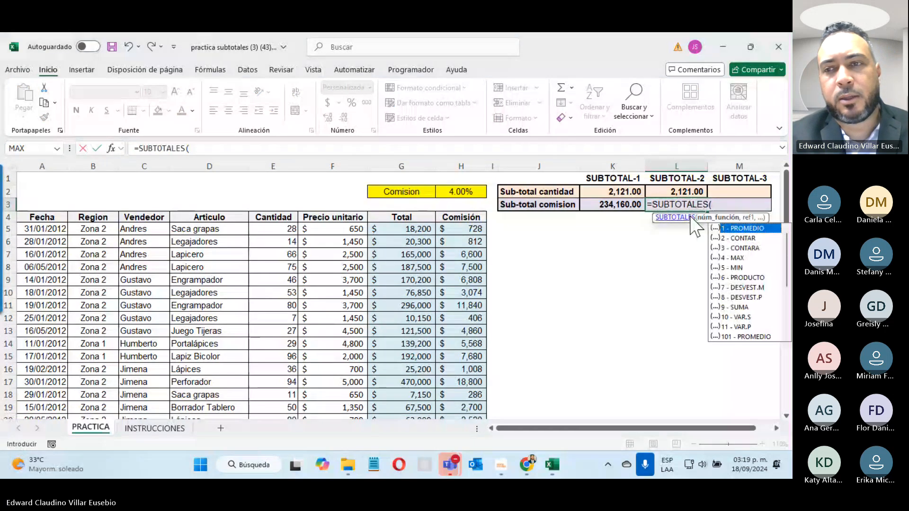
click(746, 308)
double_click(745, 308)
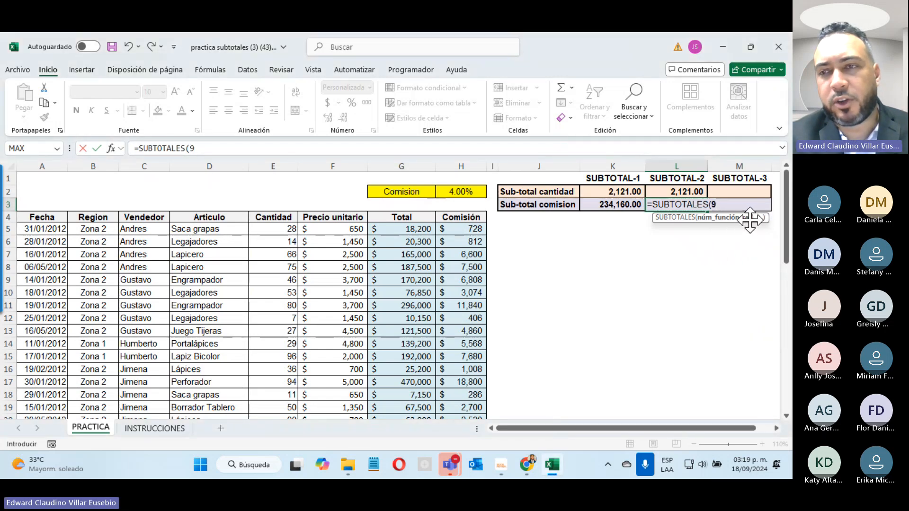
text(,)
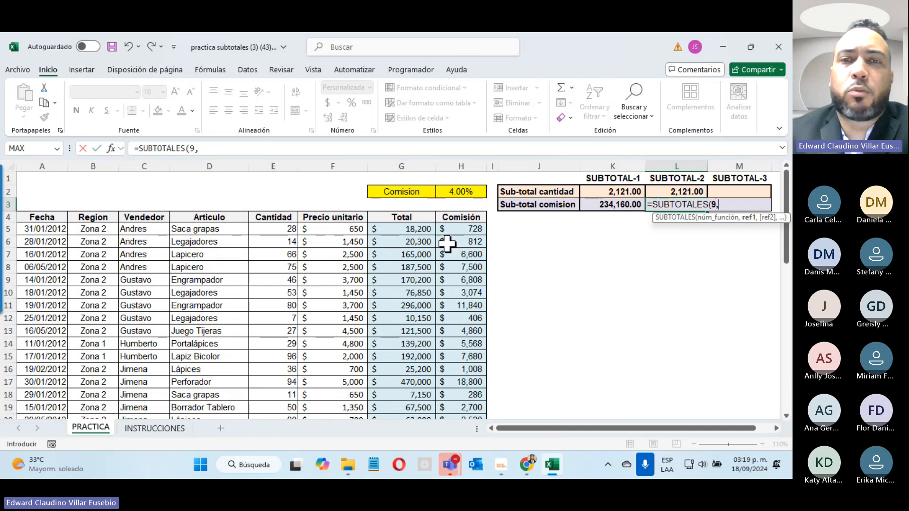
click(454, 229)
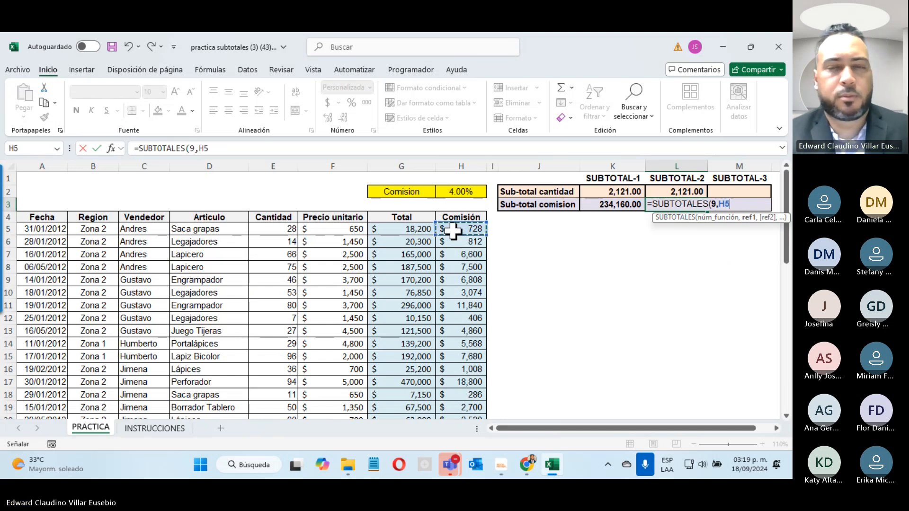
key(ctrl+shift+Down)
scroll(766, 232, up, 9)
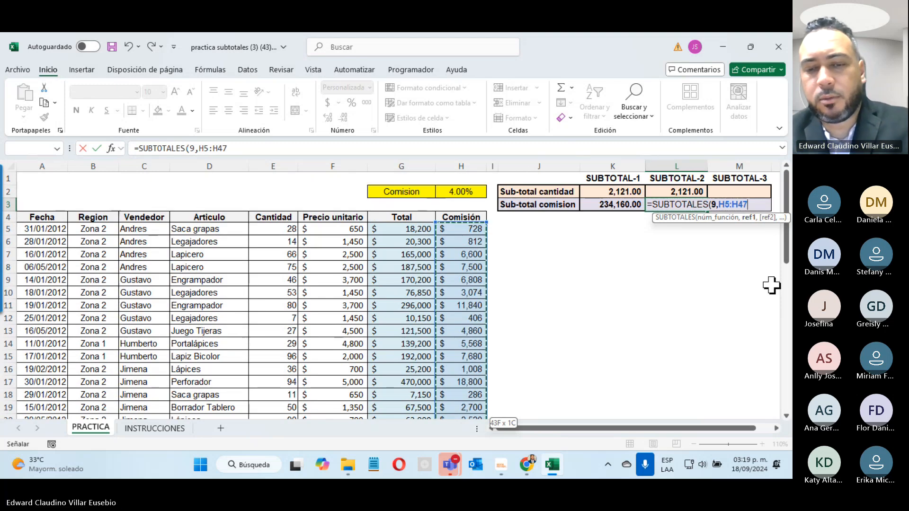
text())
key(Return)
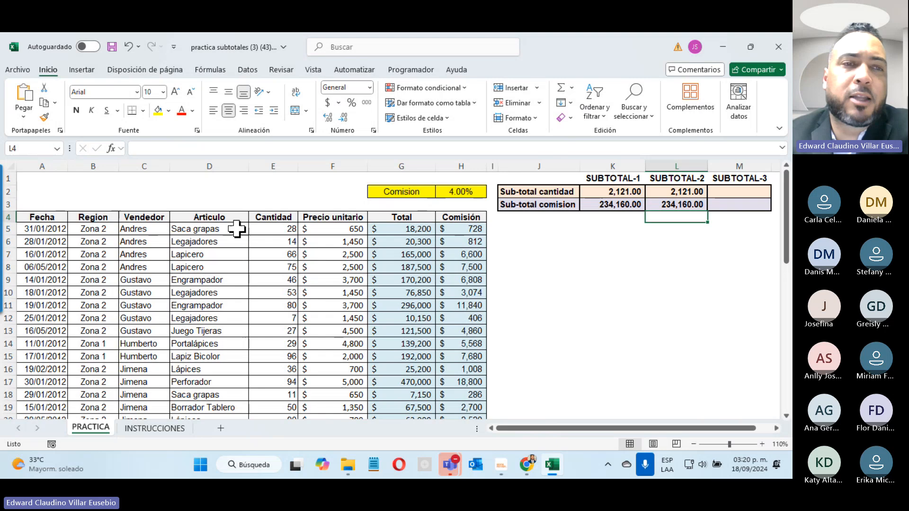
Add filter controls to the header row 4 of the sales table.
click(5, 217)
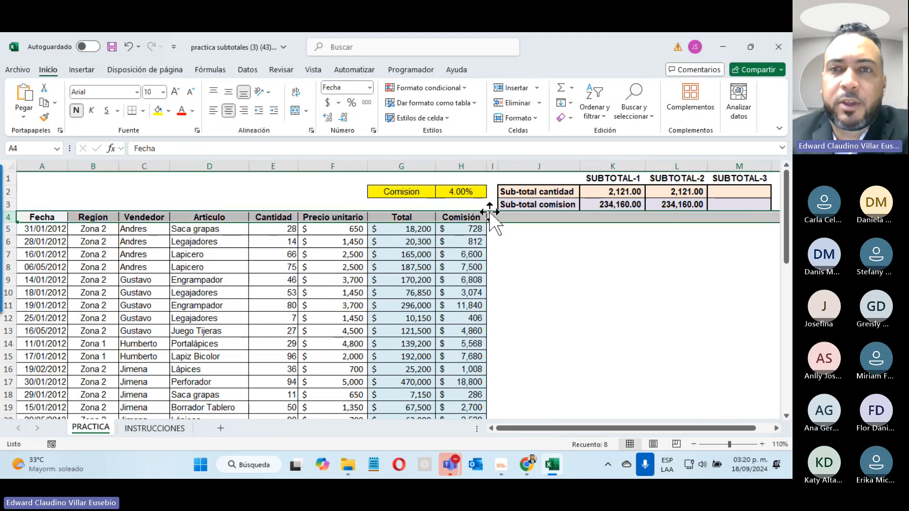
click(597, 113)
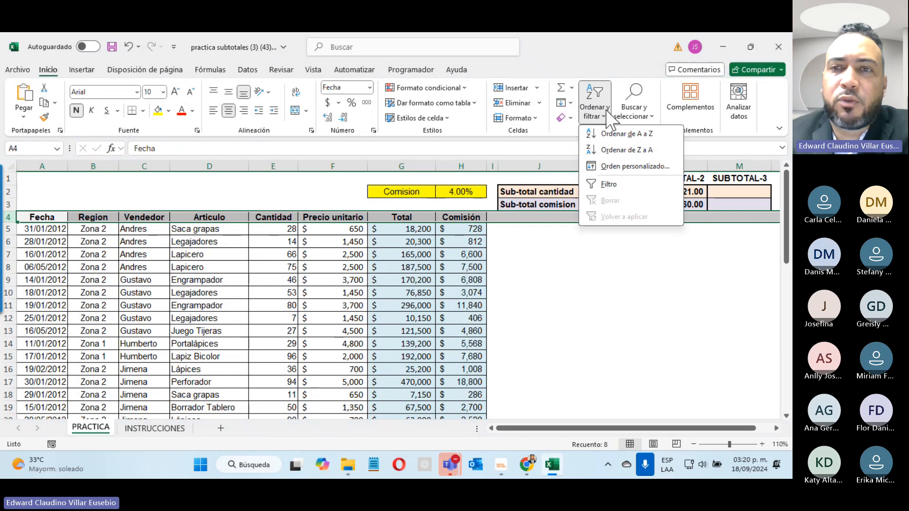
click(597, 186)
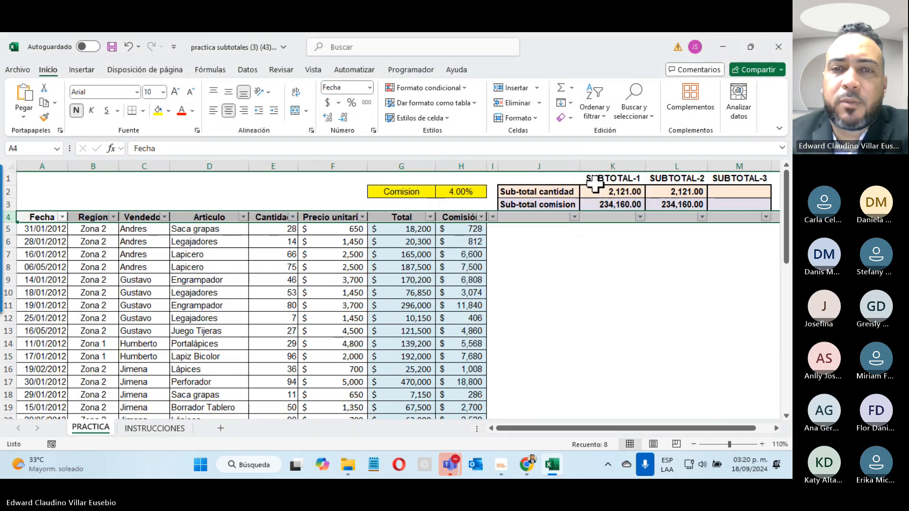
click(539, 269)
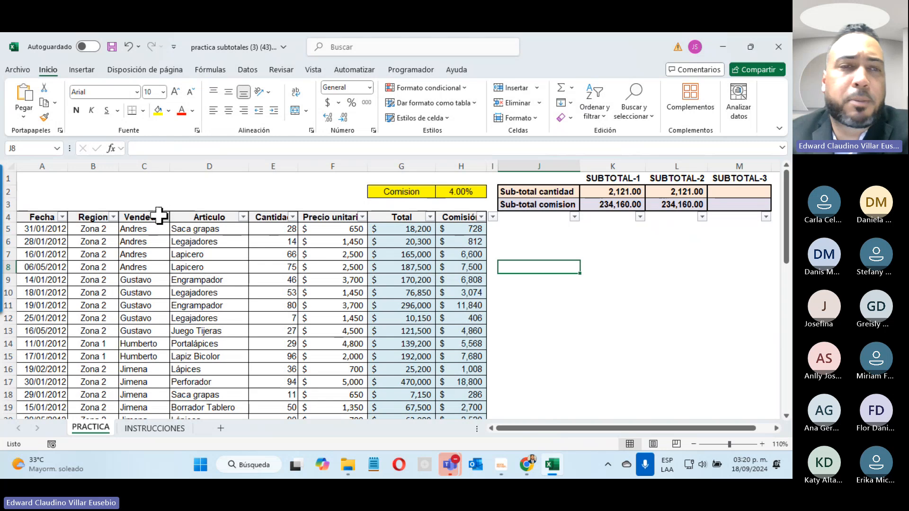
Filter the Vendedor column to show only the first listed seller's rows.
click(165, 216)
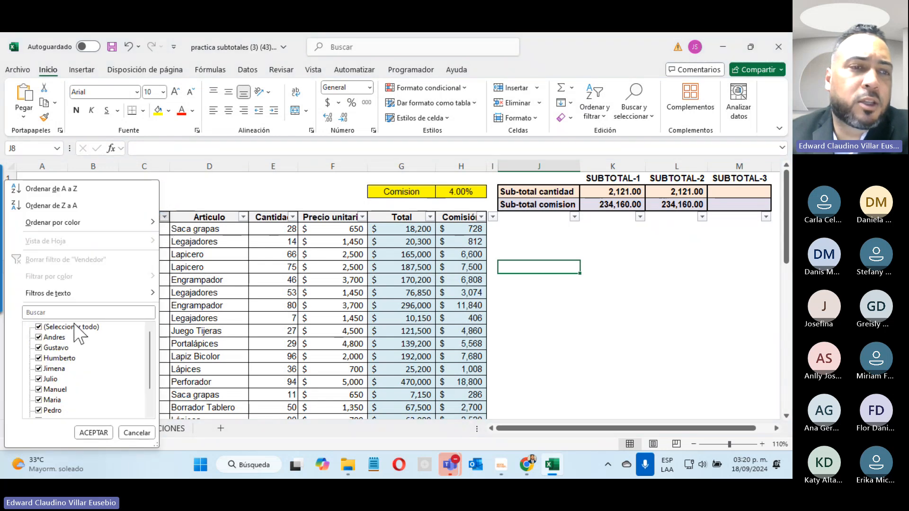
click(74, 327)
click(53, 337)
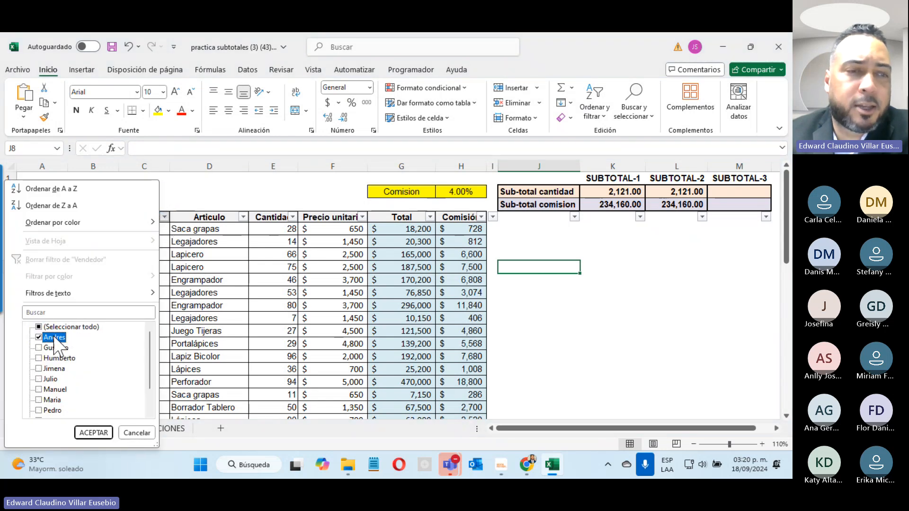
click(94, 433)
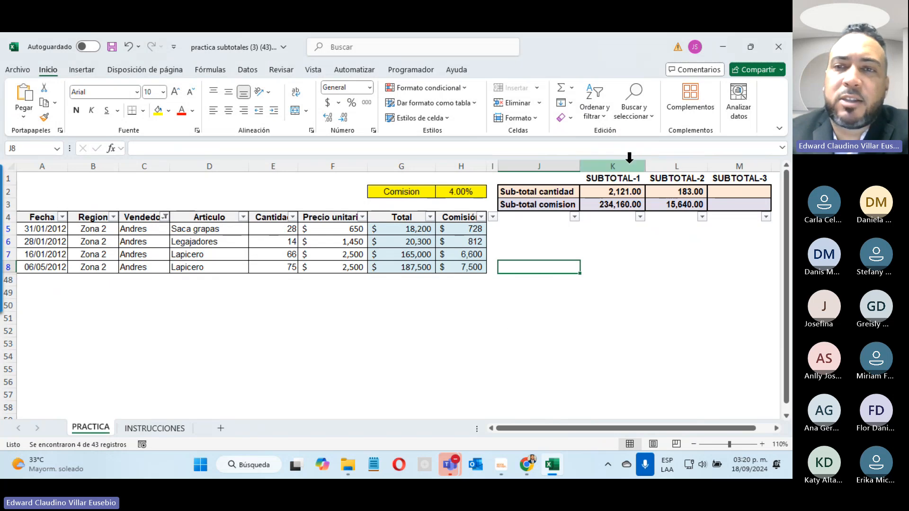
Compare the SUMA formulas in K2 and K3 with the SUBTOTALES formulas in L2 and L3 under the active filter.
click(601, 192)
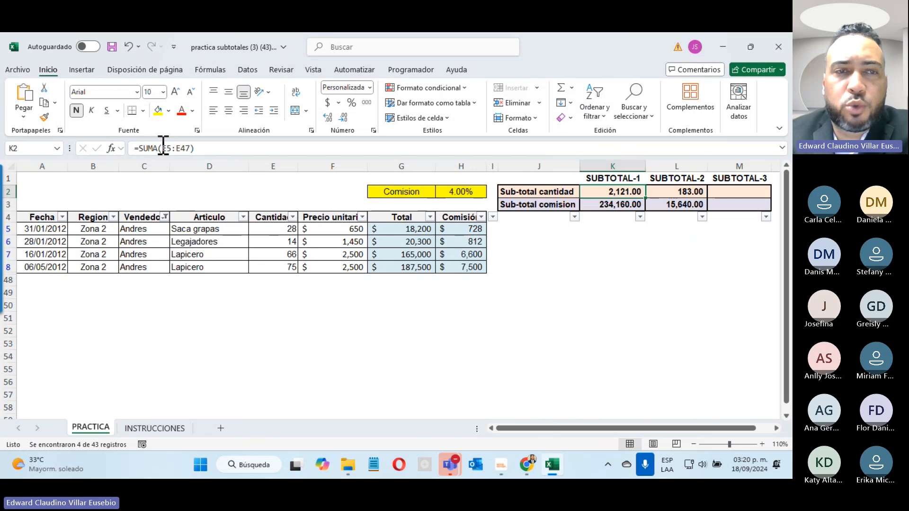
click(613, 205)
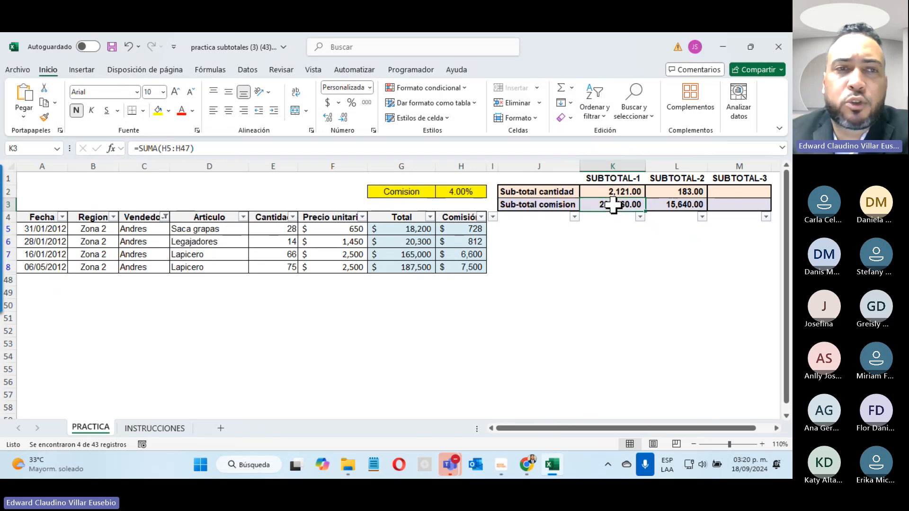
click(207, 150)
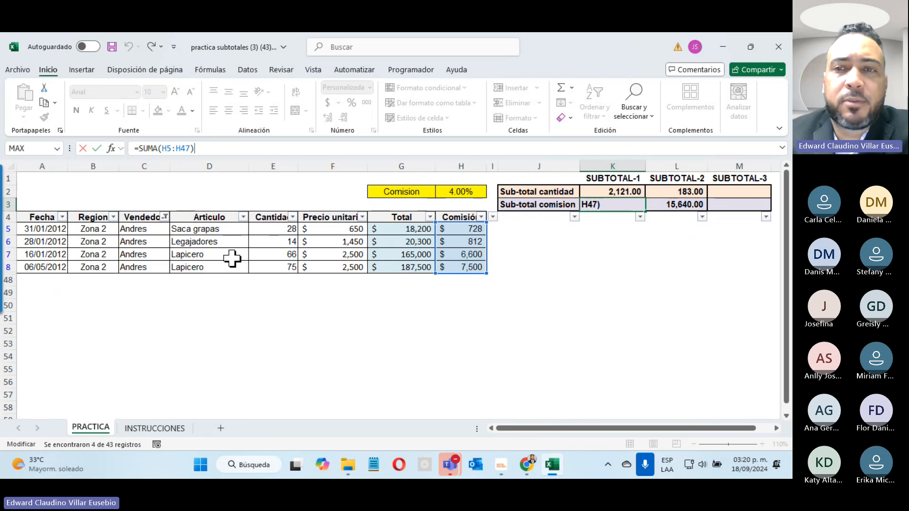
click(597, 296)
click(583, 317)
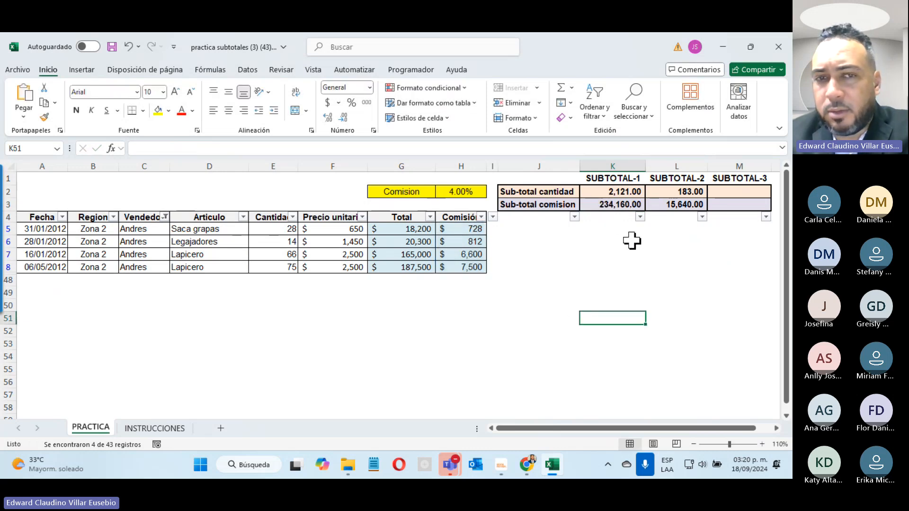
click(681, 193)
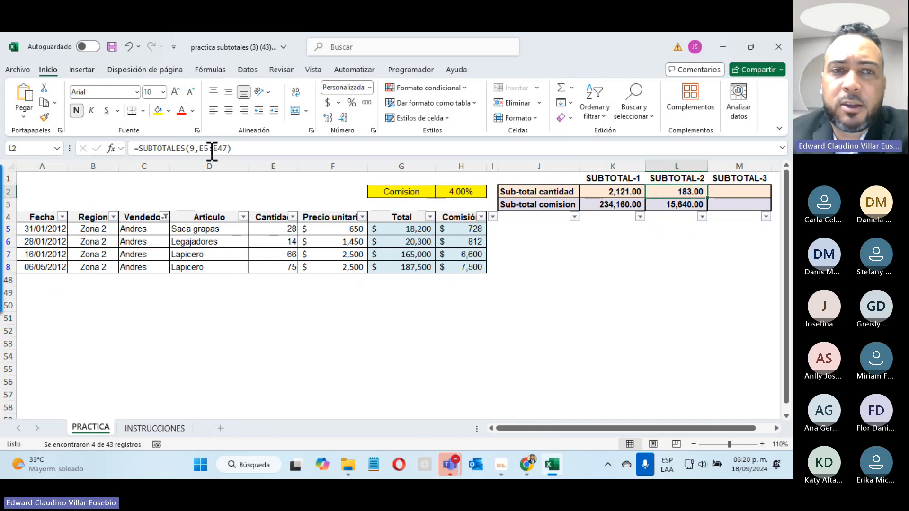
click(677, 205)
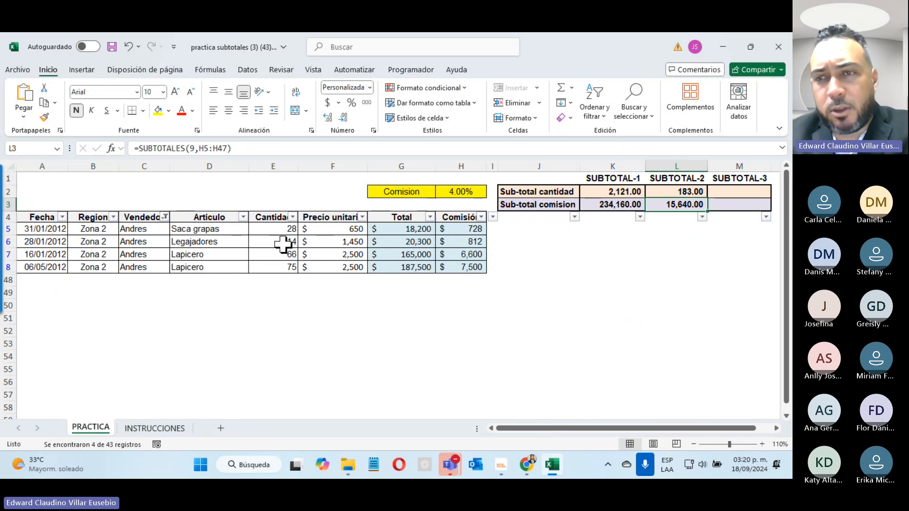
Add the second listed seller to the Vendedor filter and clear that column's filter after viewing the subtotals.
click(165, 217)
click(56, 347)
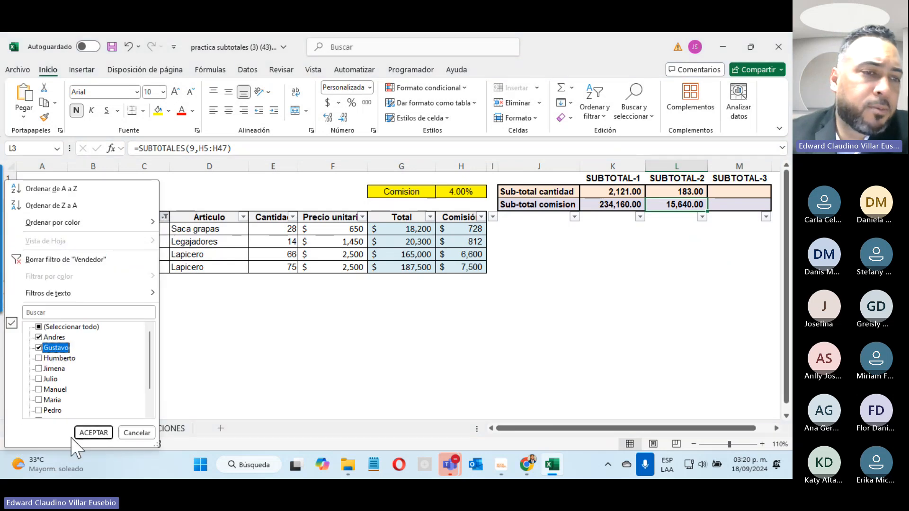
click(95, 433)
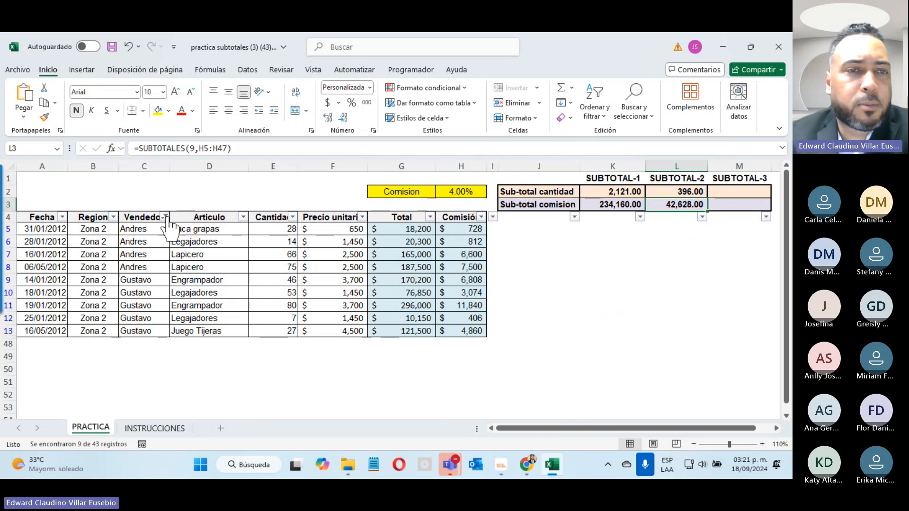
click(165, 217)
click(84, 260)
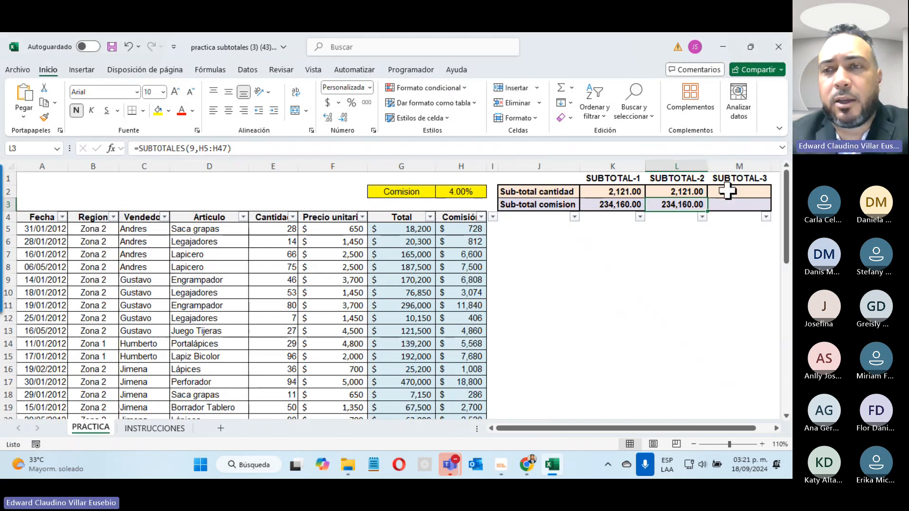
Total the quantities in the SUBTOTAL-3 cell M2 with a SUBTOTALES formula using function 109 - SUMA over E5:E47.
click(728, 191)
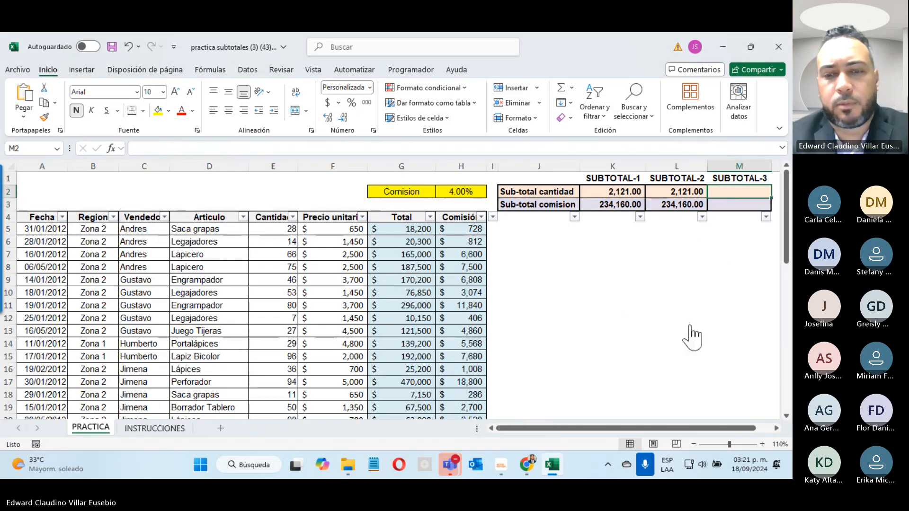
text(=sub)
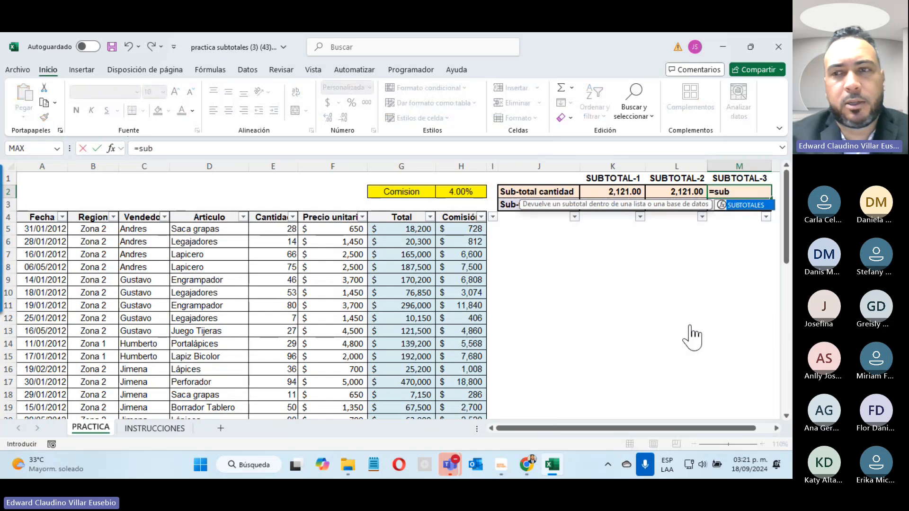
double_click(742, 206)
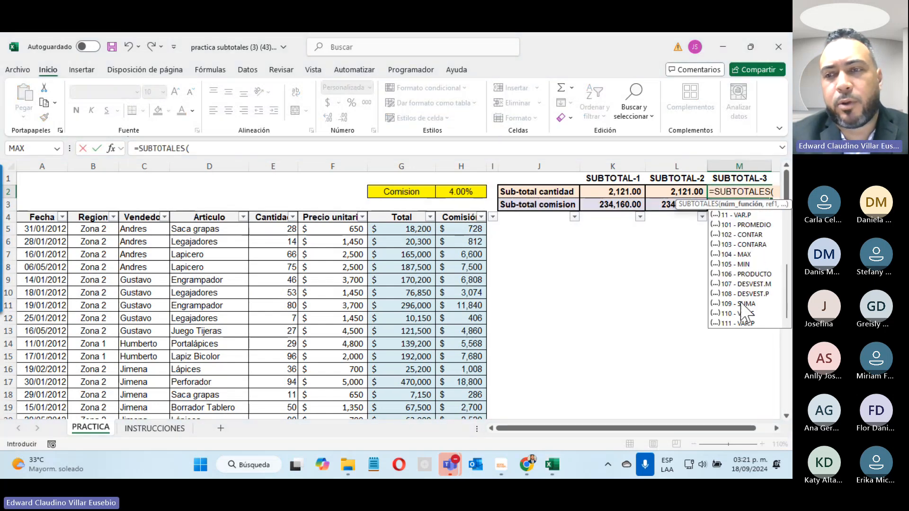
click(742, 304)
double_click(742, 303)
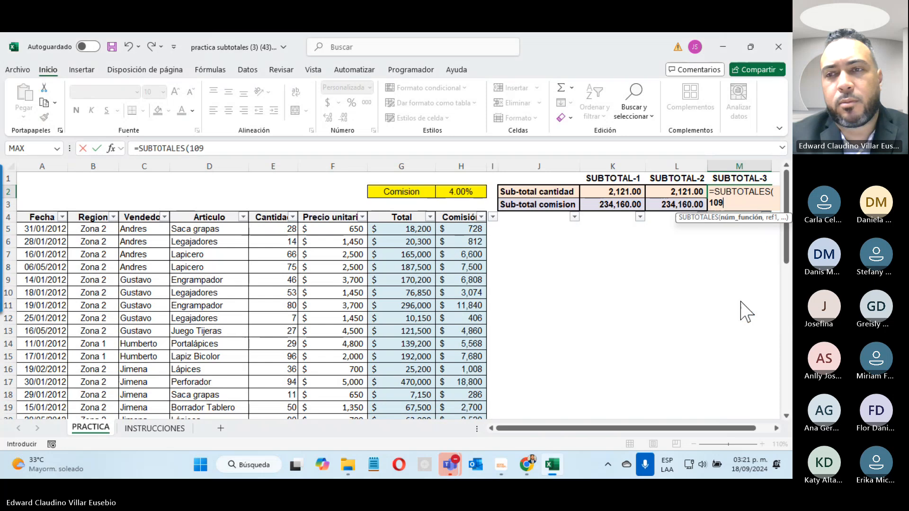
text(,)
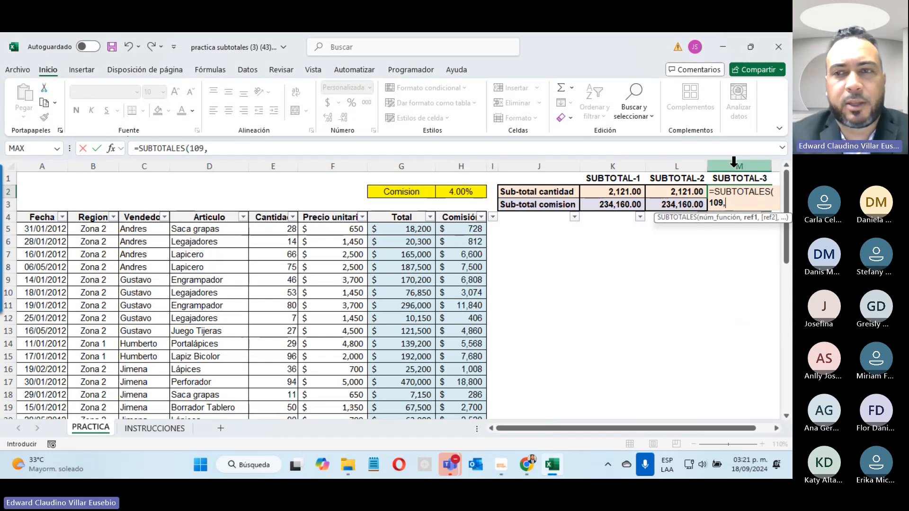
click(266, 230)
key(ctrl+shift+Down)
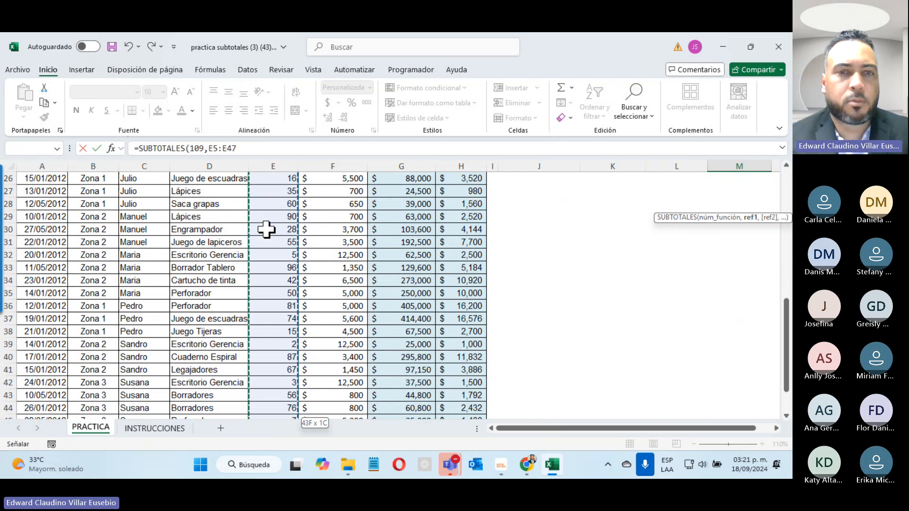
scroll(591, 199, up, 9)
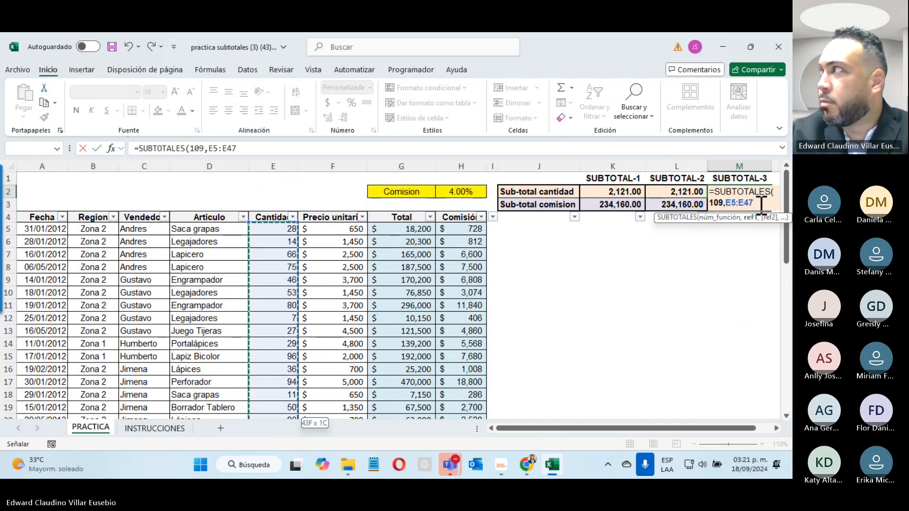
text())
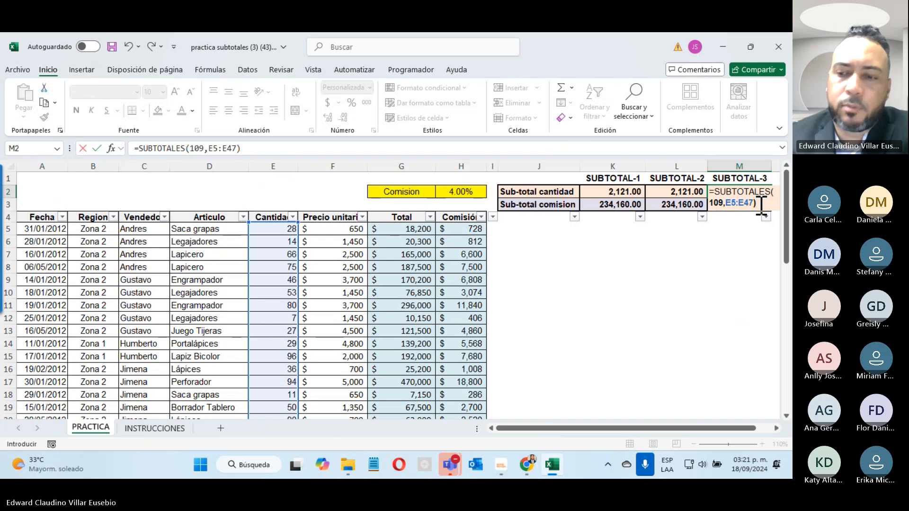
key(Return)
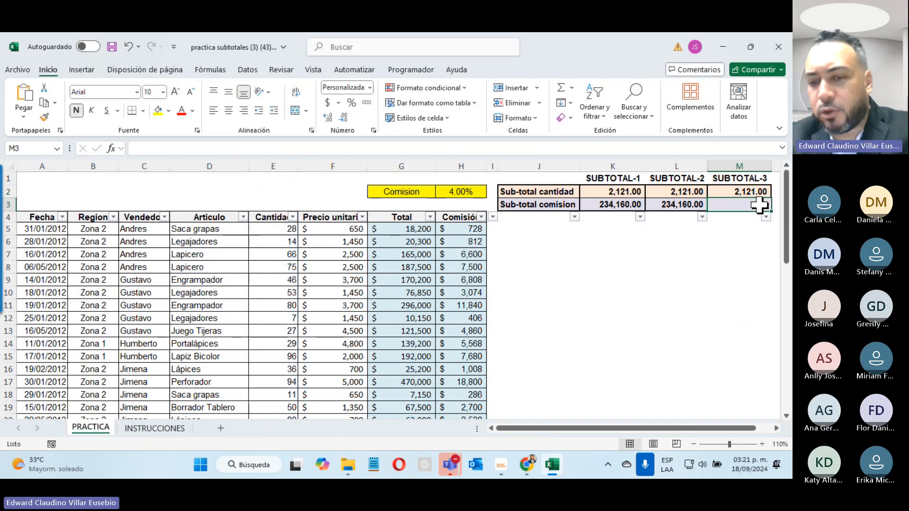
Total the commissions in M3 with a SUBTOTALES formula using function 109 - SUMA over H5:H47.
text(=)
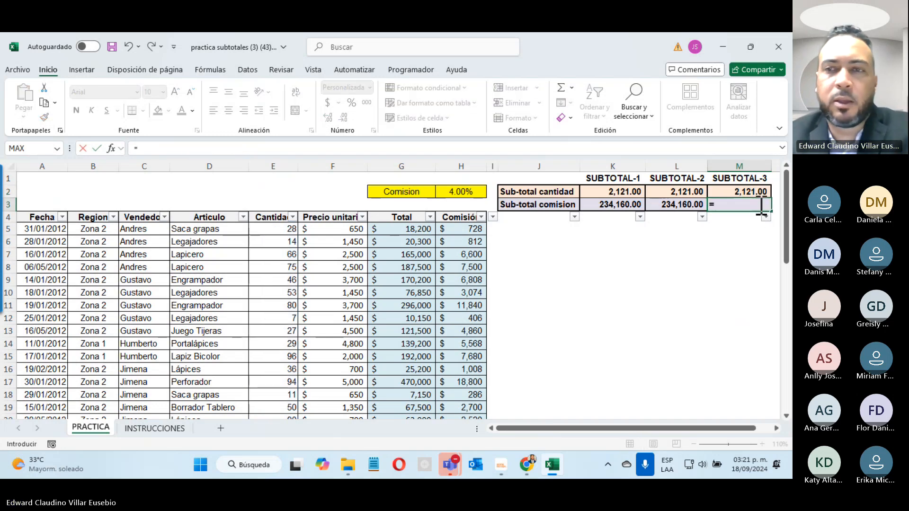
text(su)
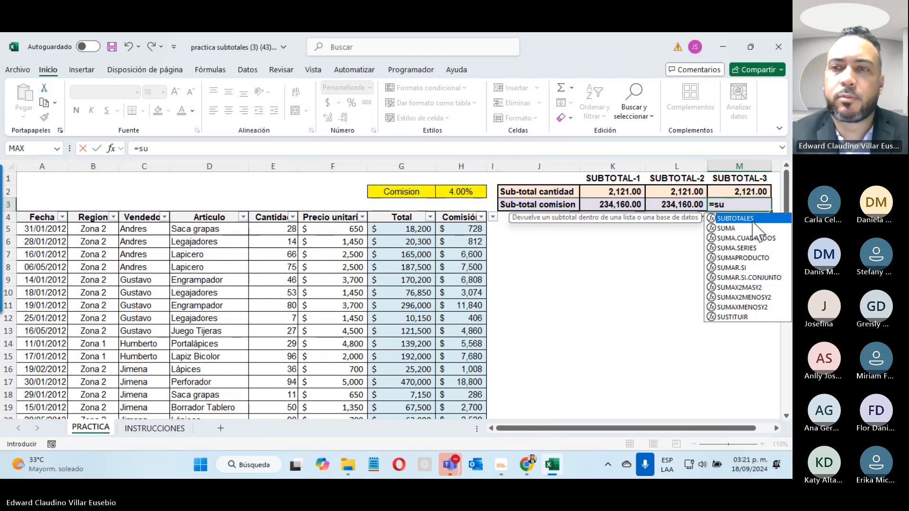
double_click(754, 219)
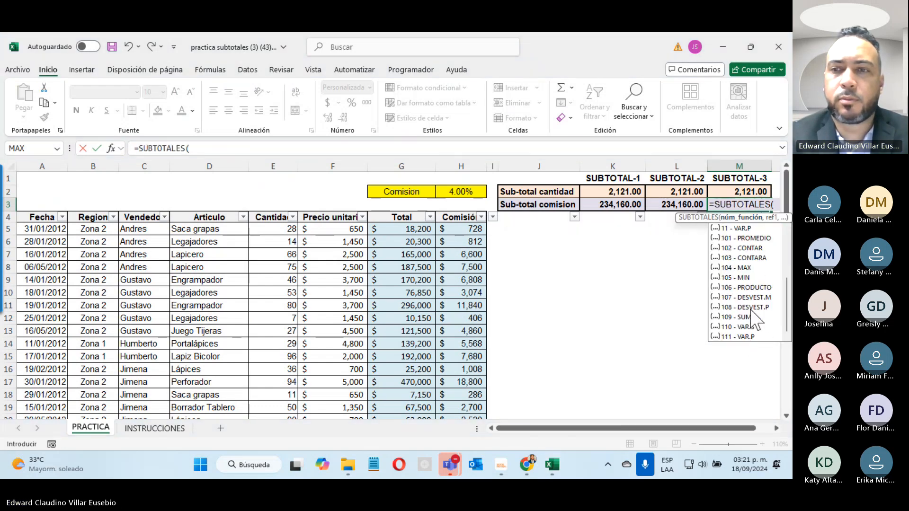
double_click(741, 317)
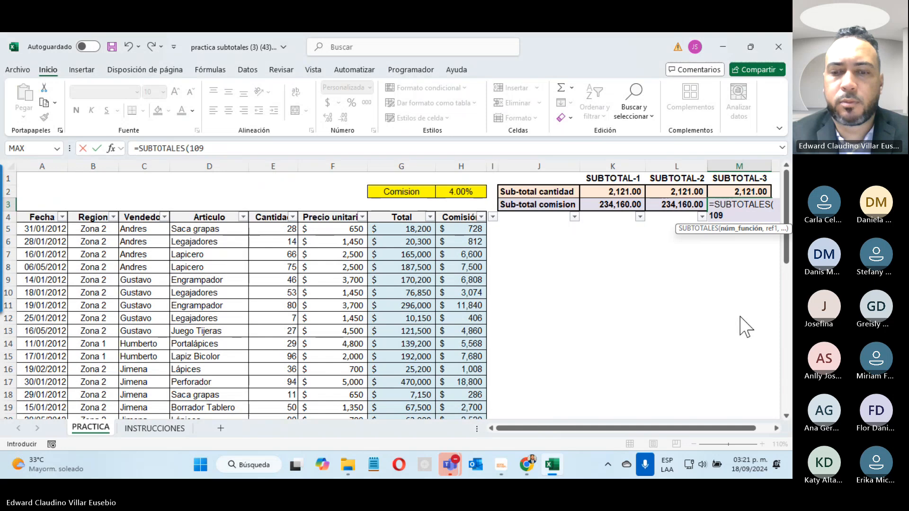
text(,)
click(449, 229)
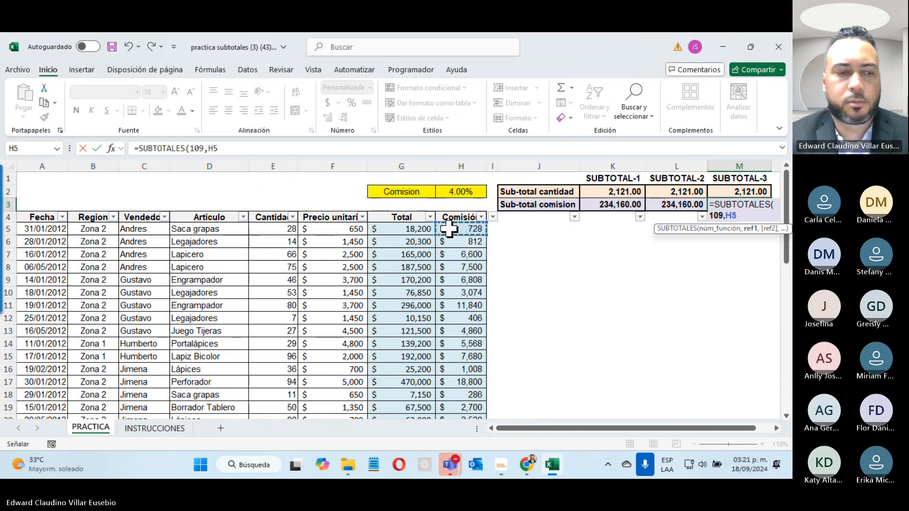
key(ctrl+shift+Down)
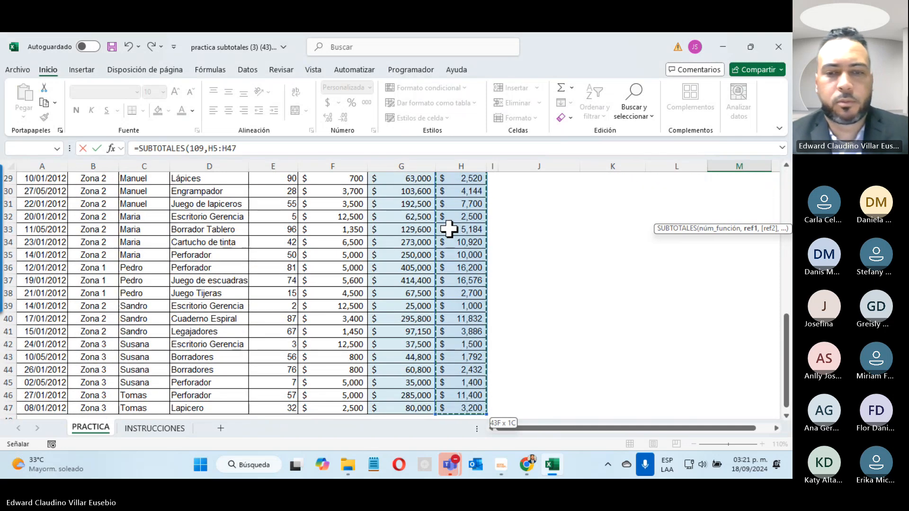
text())
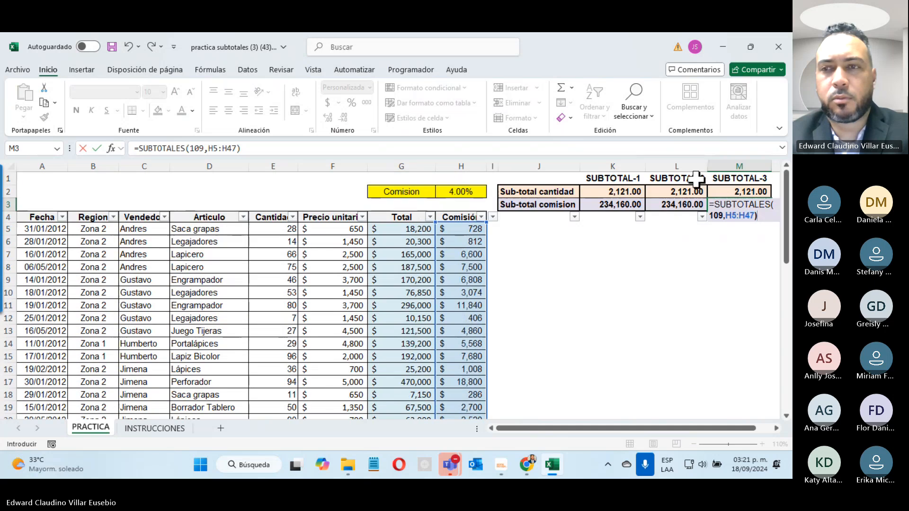
key(Return)
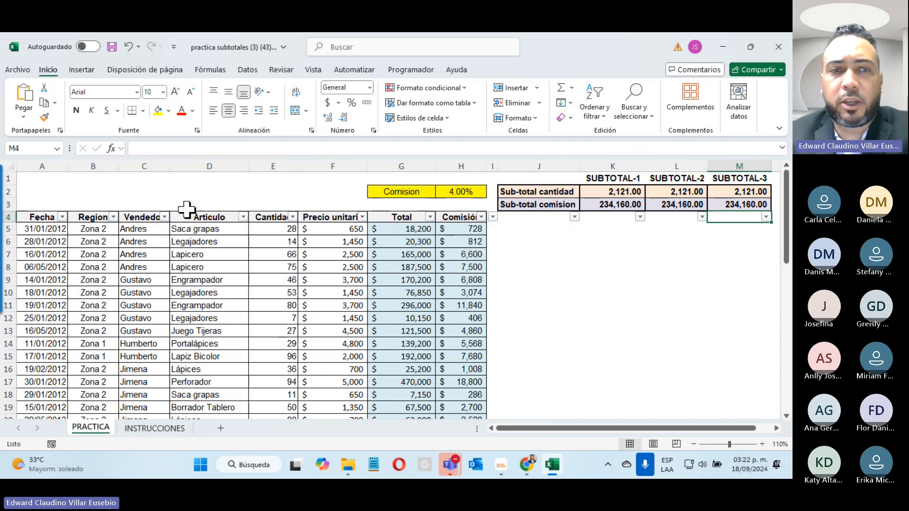
Remove the filter controls from the header row 4 of the sales table.
click(4, 218)
click(595, 109)
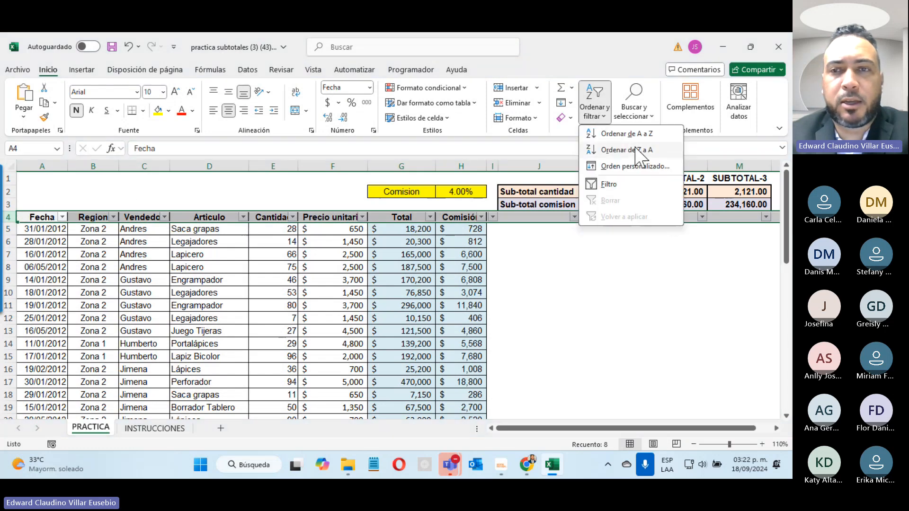
click(609, 184)
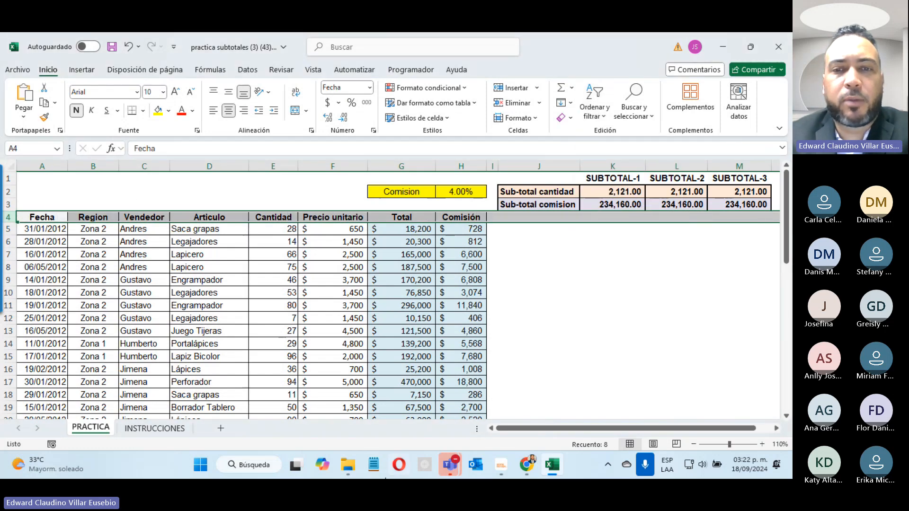
Review the exercise steps and the sorting note on the INSTRUCCIONES sheet, and return to the PRACTICA sheet.
click(174, 430)
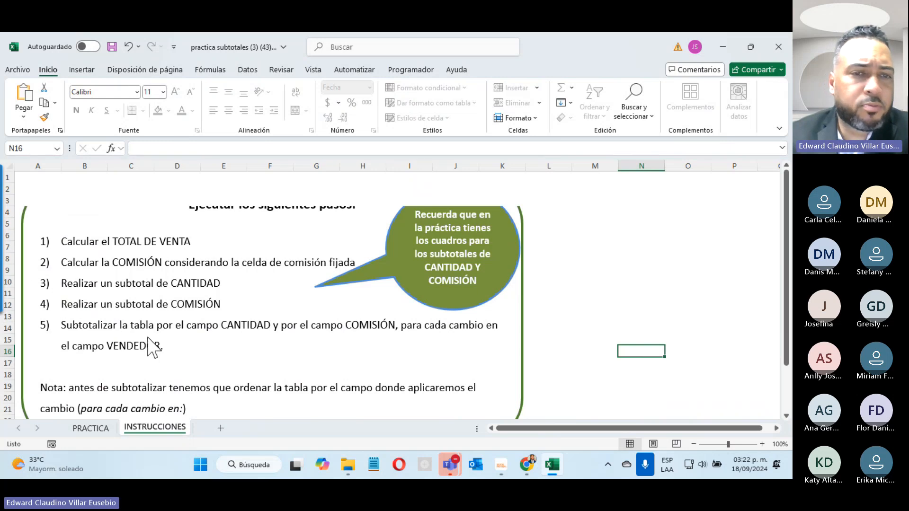
scroll(148, 346, down, 7)
scroll(149, 346, up, 7)
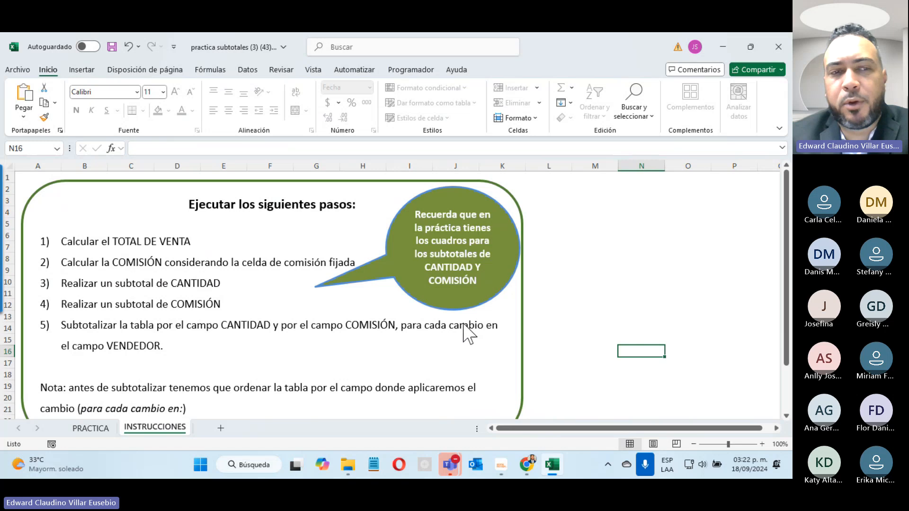
click(85, 429)
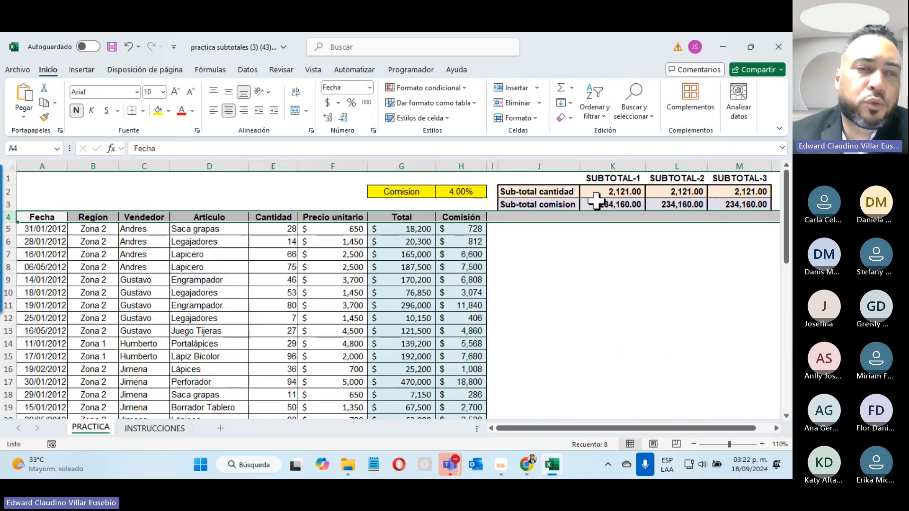
Examine the first seller's rows in the Vendedor column, C5 to C8, and where the seller changes at C9.
drag(145, 229, 152, 266)
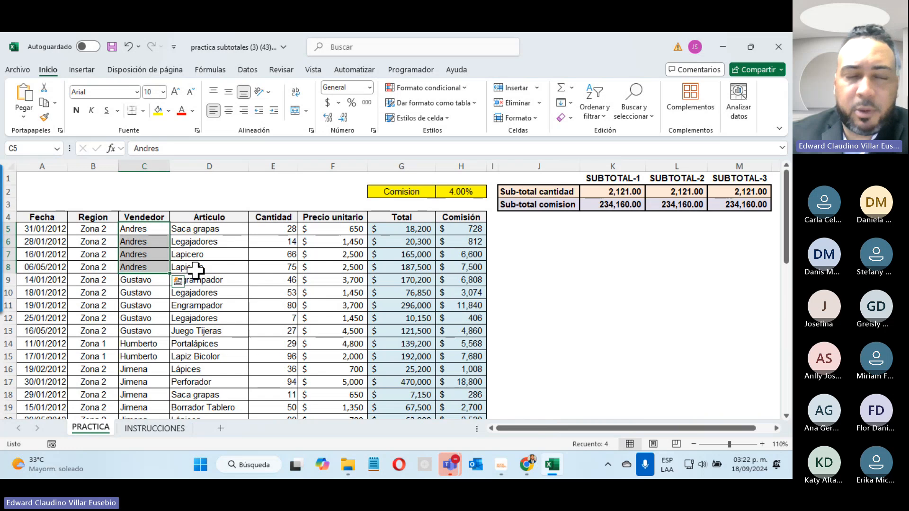
click(157, 229)
click(148, 240)
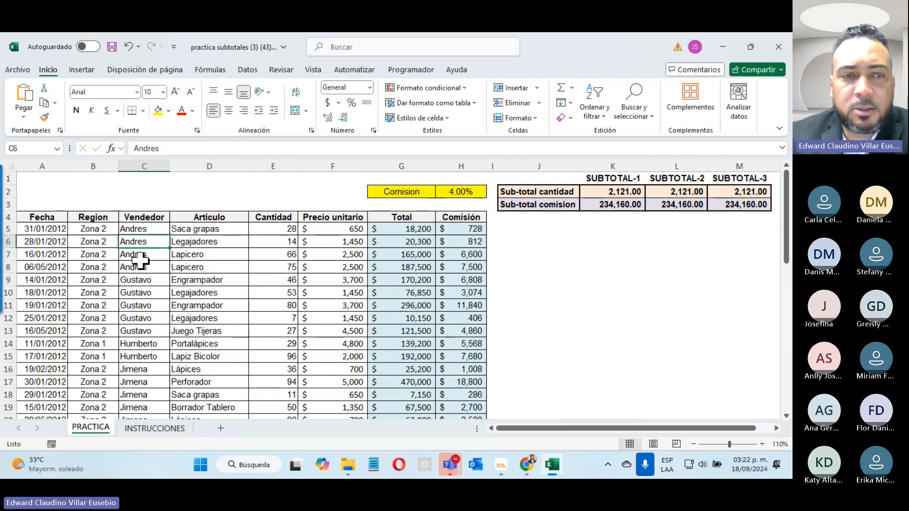
click(140, 257)
click(138, 267)
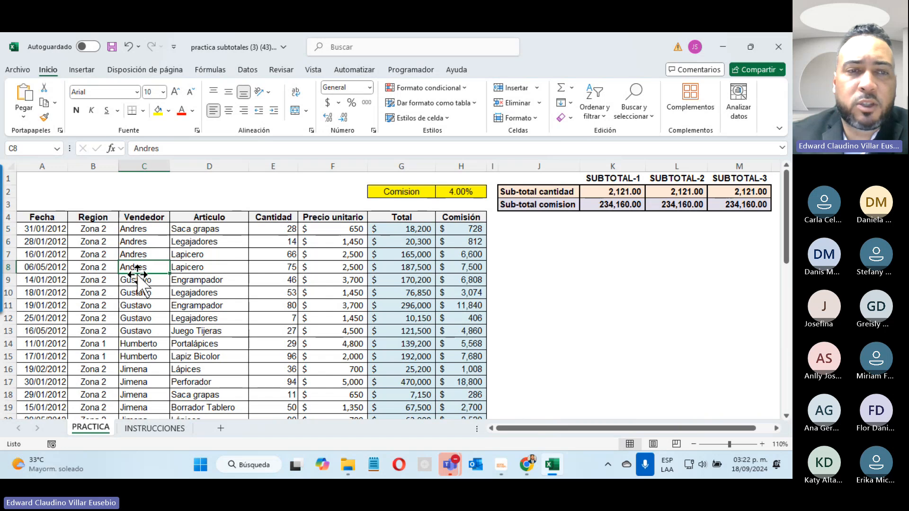
click(137, 280)
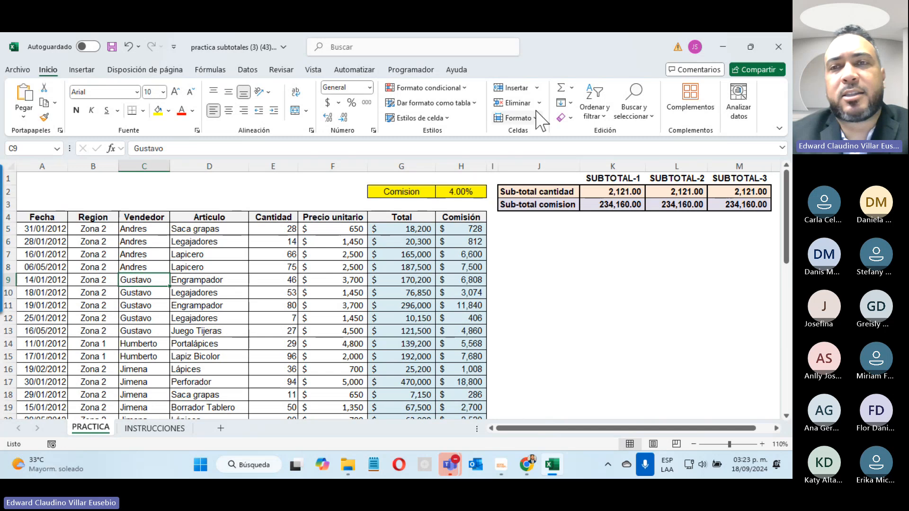
Subtotal the sales table at each change in Vendedor, using Suma on Cantidad and Comisión.
click(246, 71)
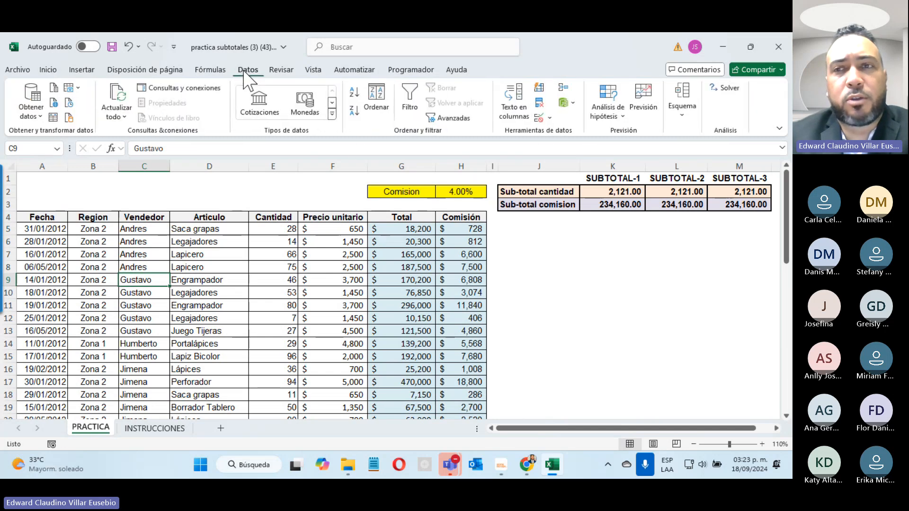
click(682, 109)
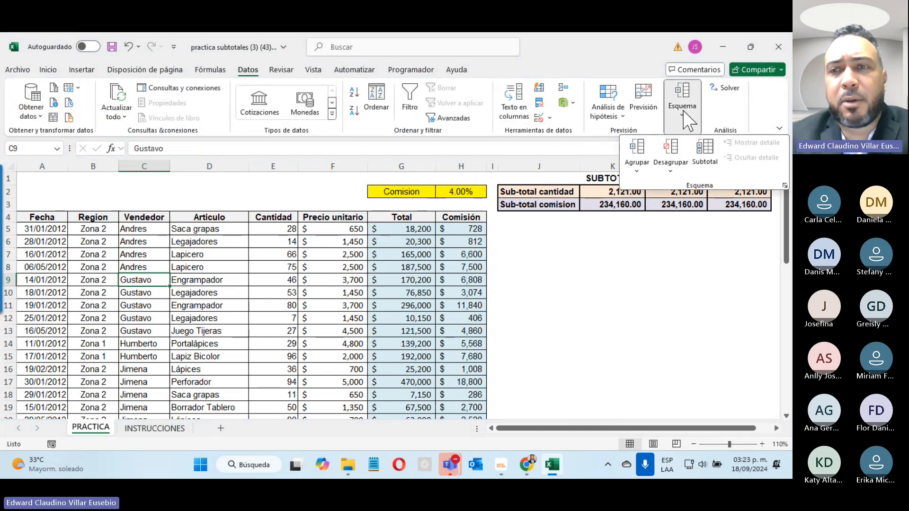
click(705, 154)
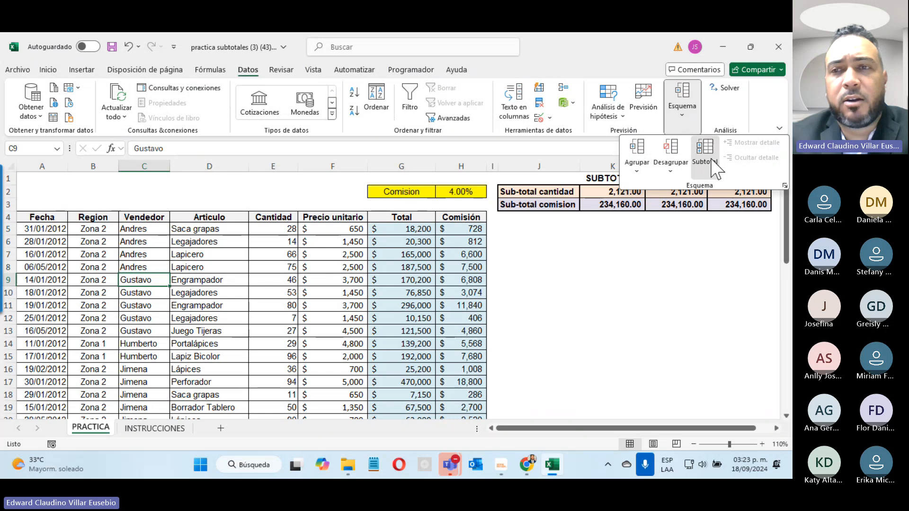
drag(370, 133, 514, 83)
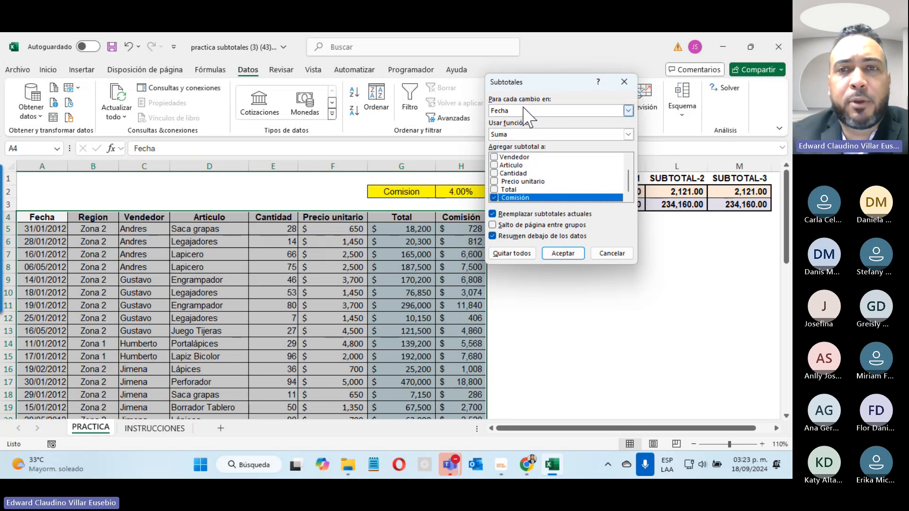
click(538, 112)
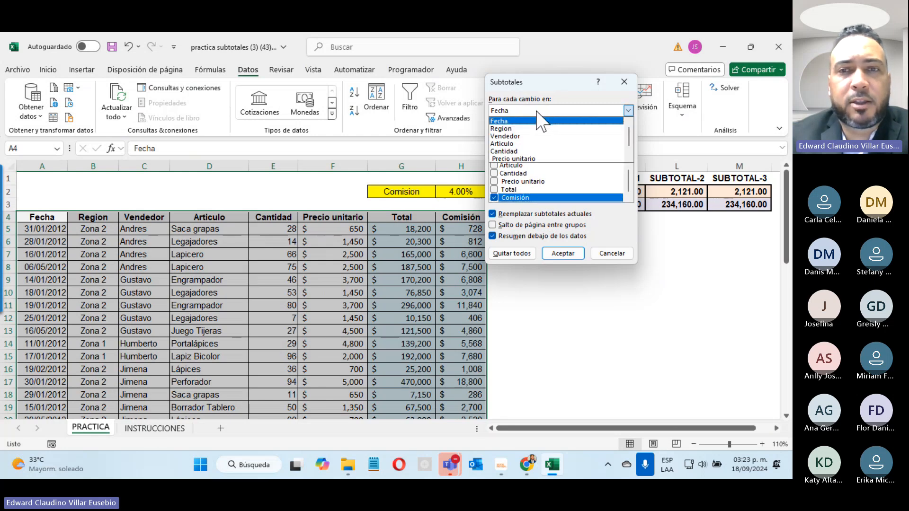
click(523, 136)
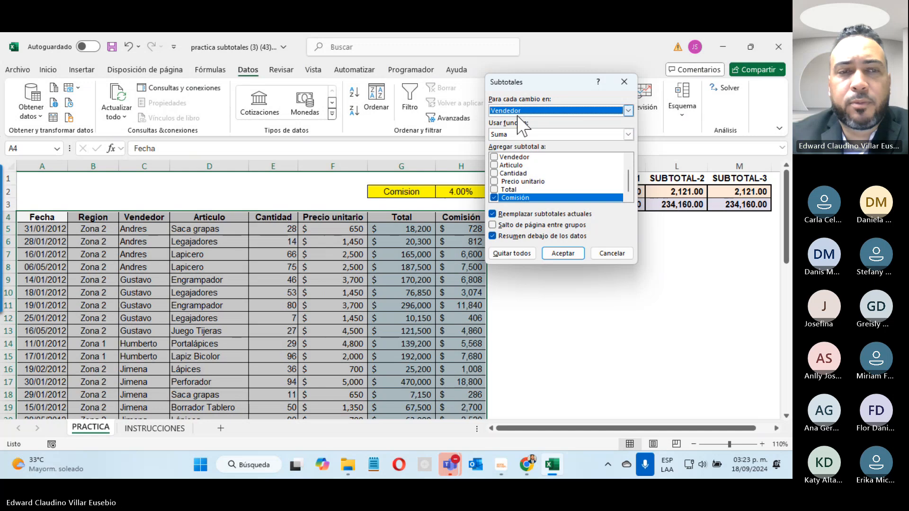
click(520, 135)
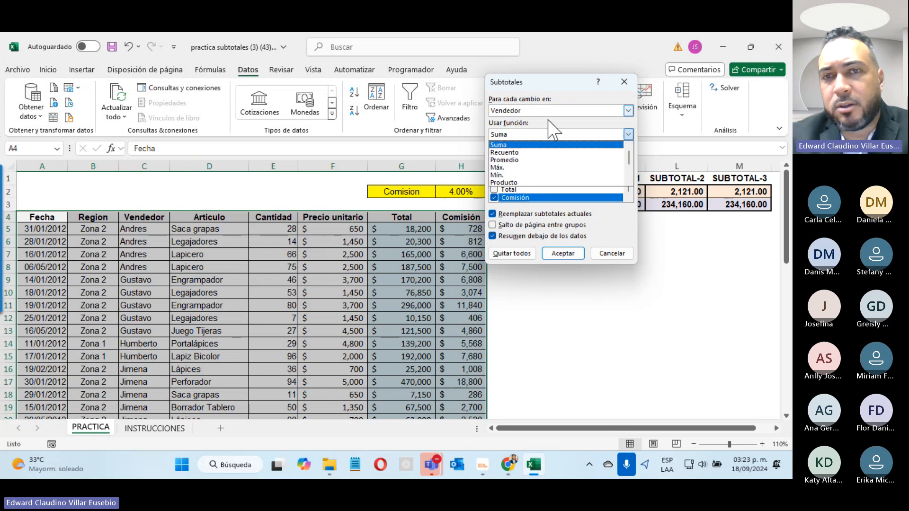
click(526, 144)
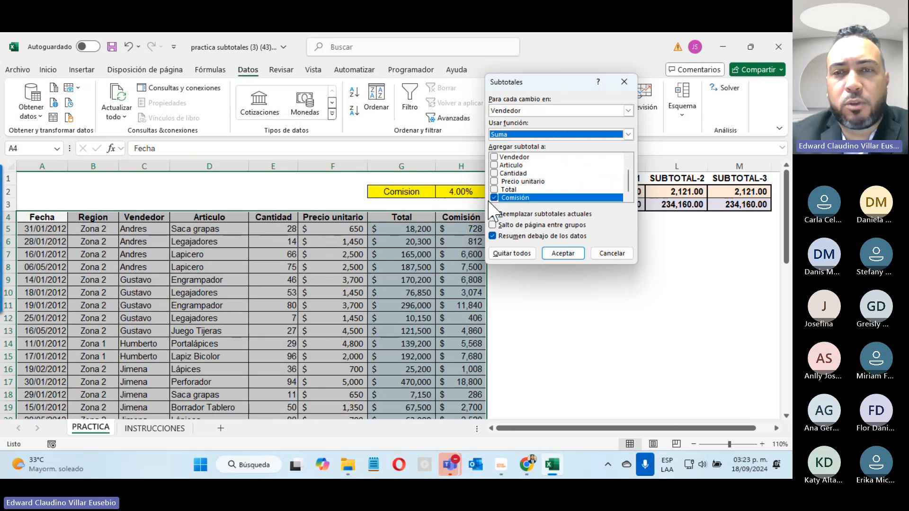
click(495, 174)
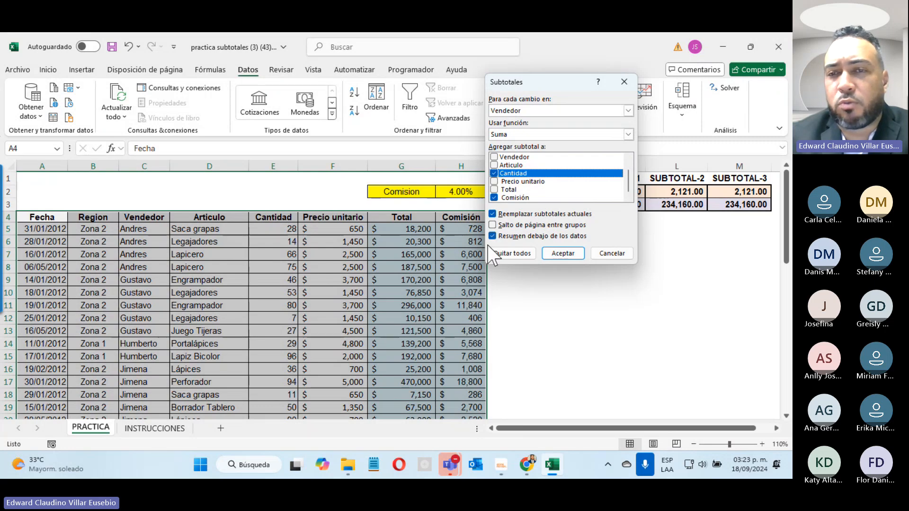
click(563, 253)
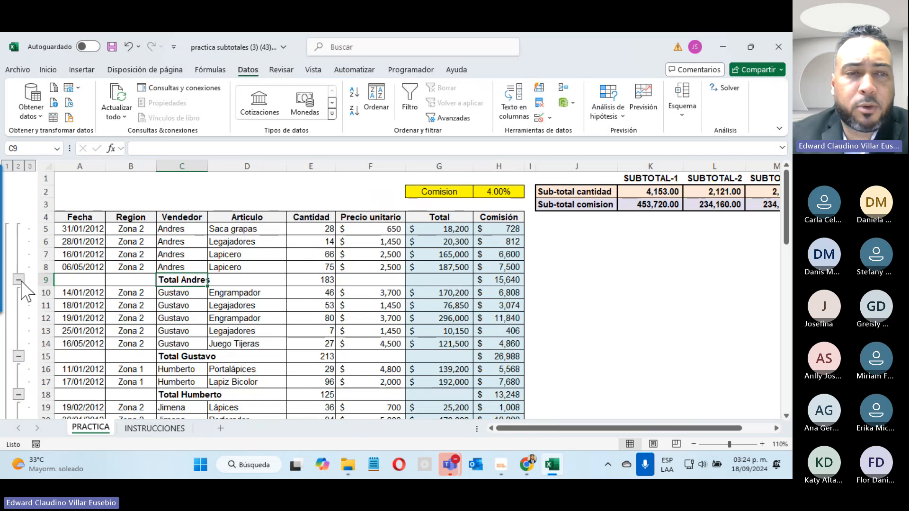
Collapse the first two seller groups and reduce the whole outline to the seller totals at level 2.
click(18, 280)
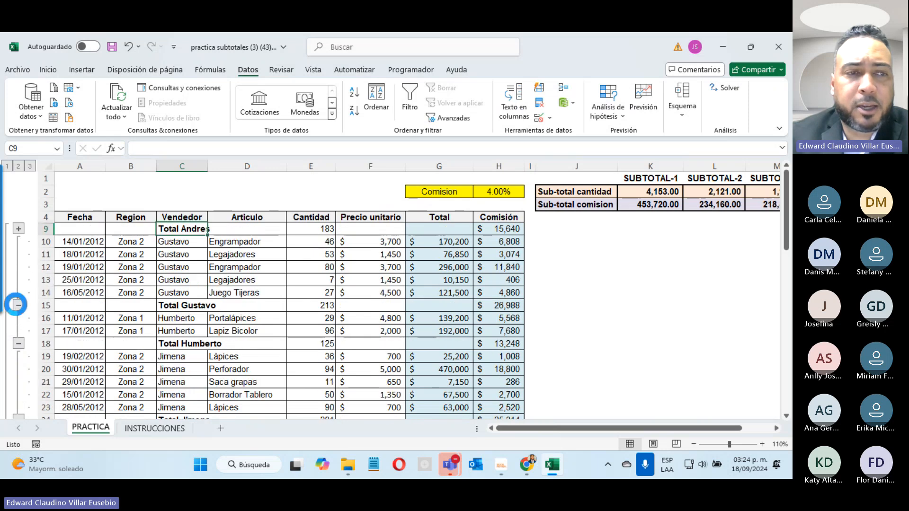
click(18, 305)
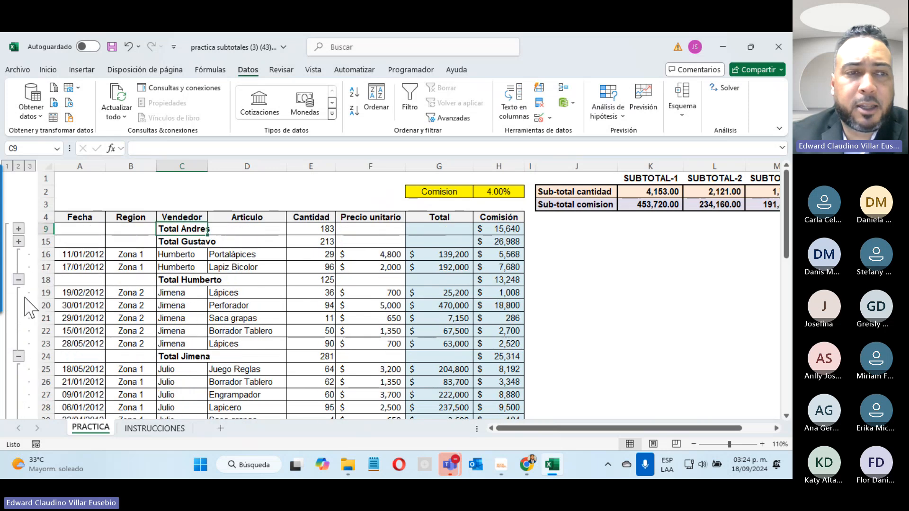
click(7, 166)
click(18, 167)
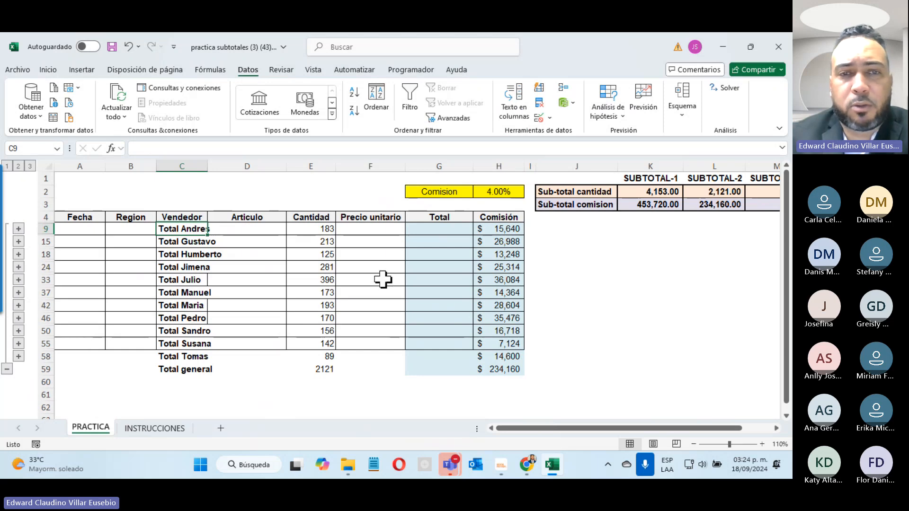
drag(564, 429, 583, 412)
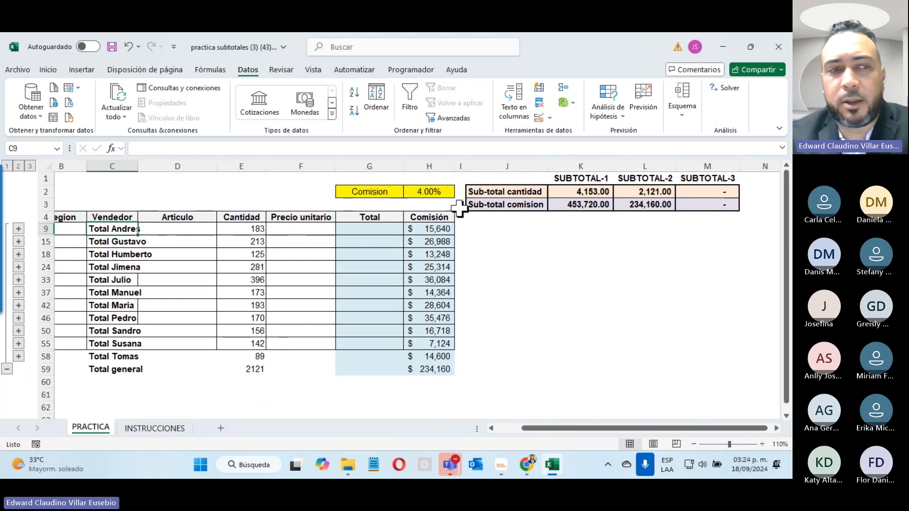
Display the outline at level 3, level 1 and again level 2 to compare the three subtotal columns.
click(31, 167)
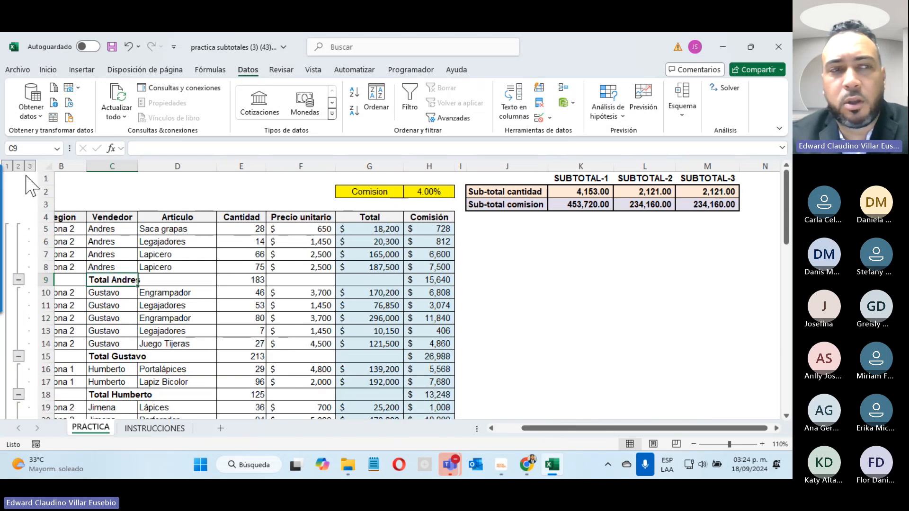
click(7, 166)
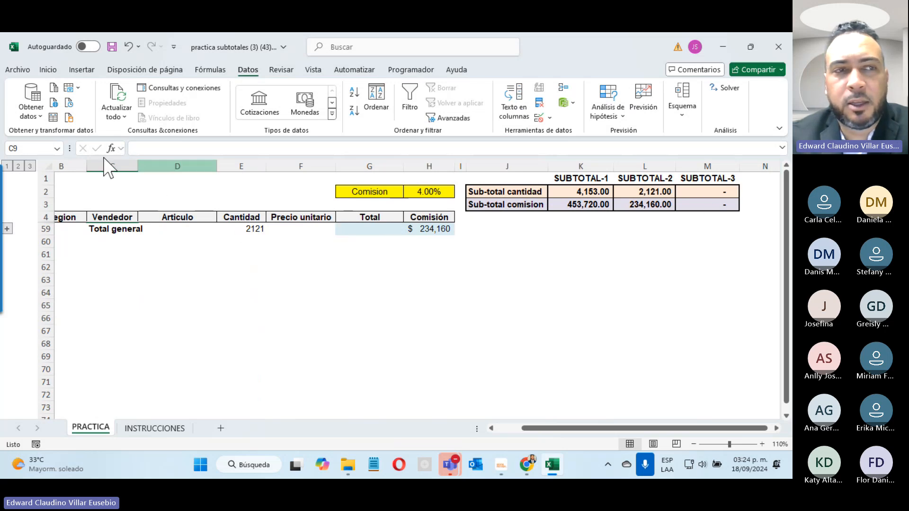
click(19, 167)
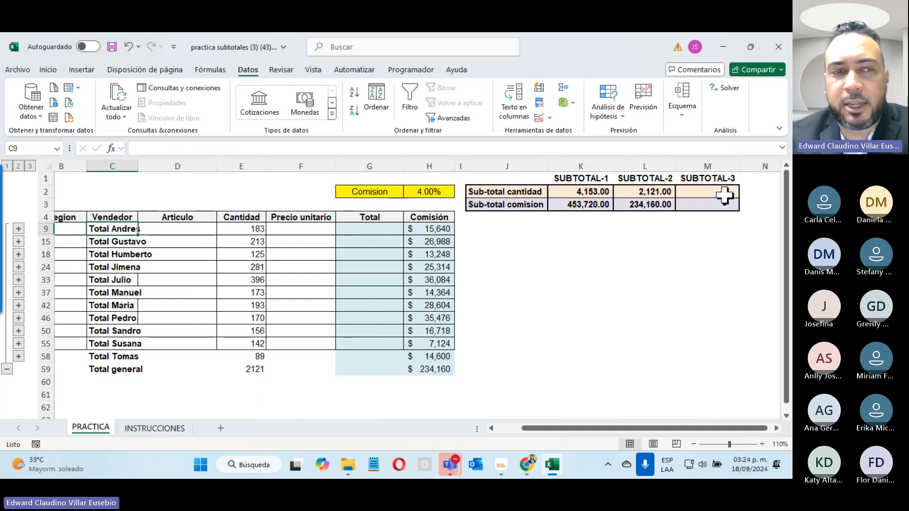
Expand the first two seller groups and highlight the first seller's total in row 9.
click(18, 228)
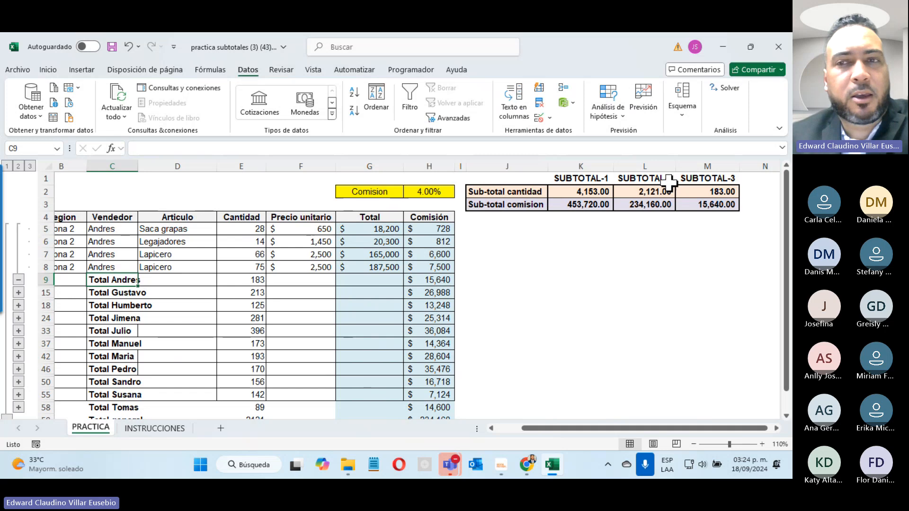
click(18, 293)
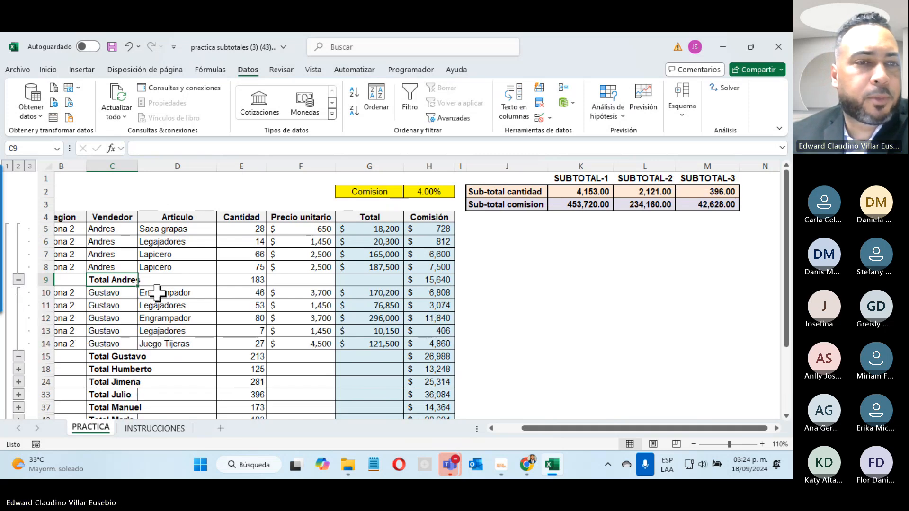
drag(71, 280, 466, 281)
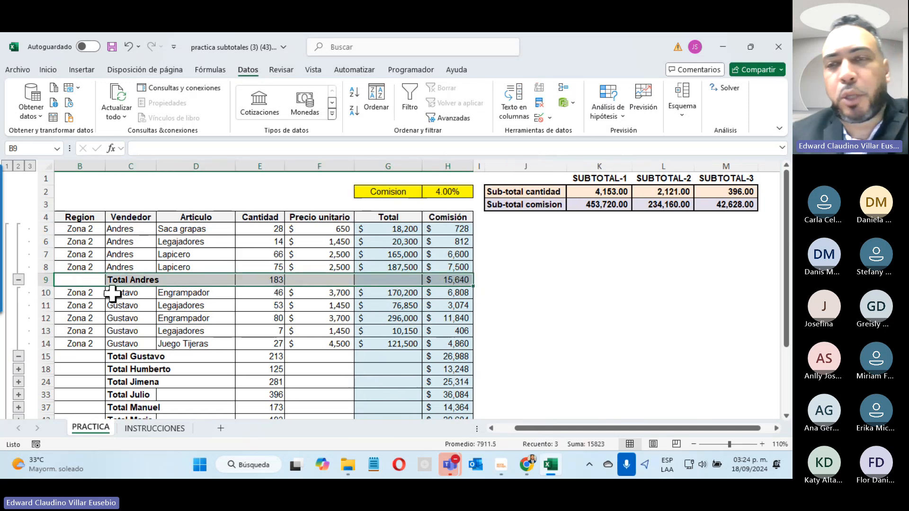
Check the SUBTOTAL-1 formulas in K2 and K3 and collapse the first seller's group.
click(587, 192)
click(587, 207)
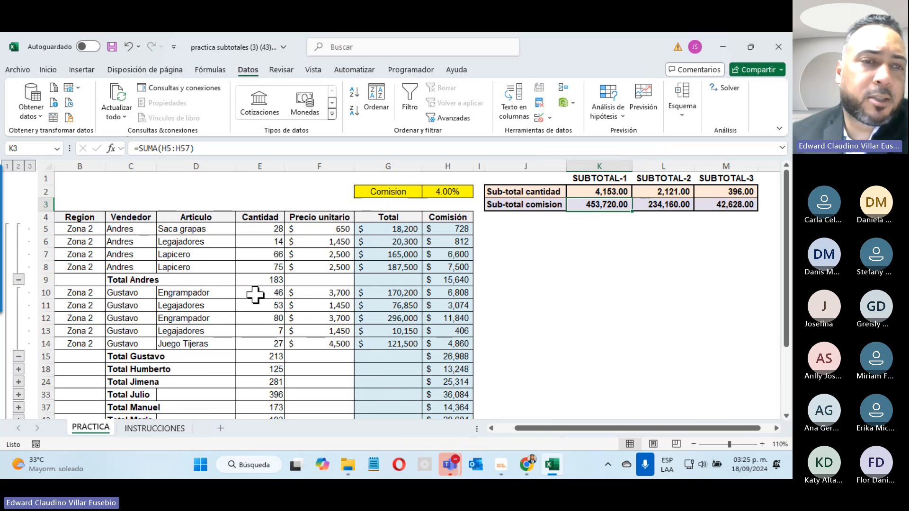
click(16, 281)
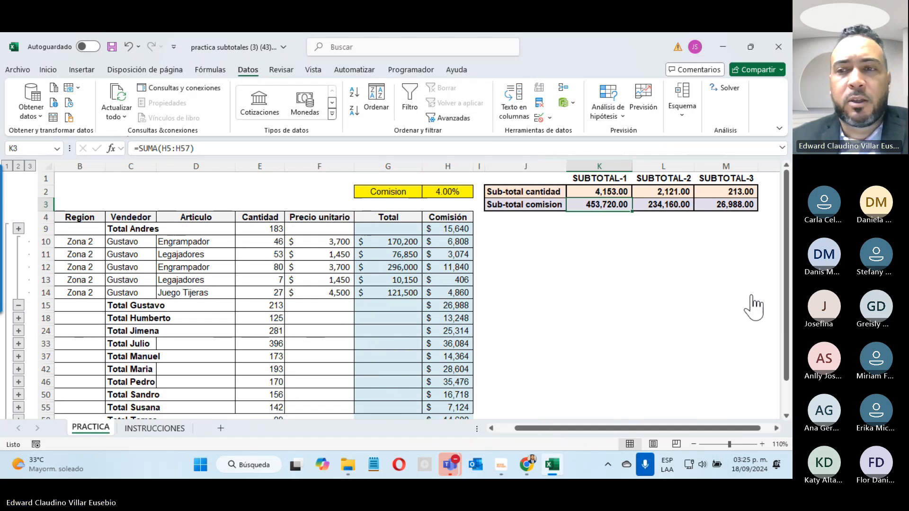
Switch to the Teams meeting to check the participants and return to the subtotals workbook.
key(alt+Tab)
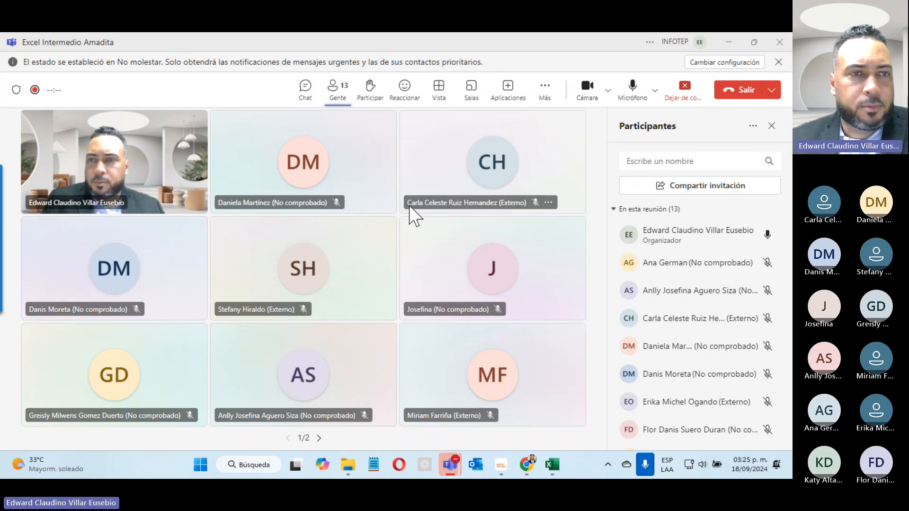
mouse_move(409, 209)
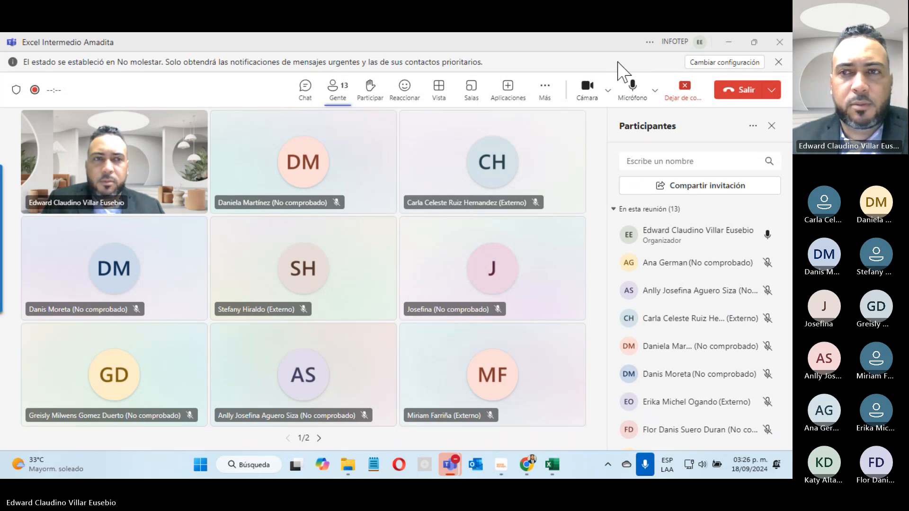
click(729, 43)
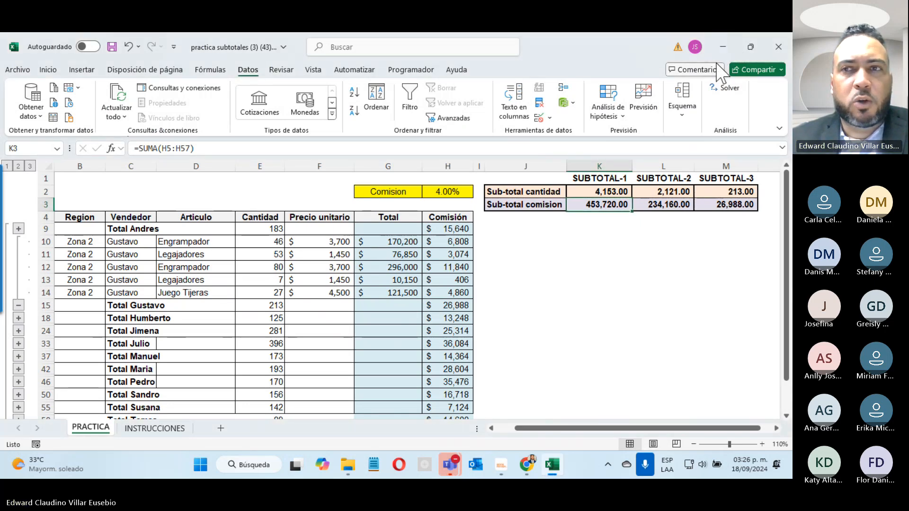
Cancel closing the workbook and minimize it to return to the course page in Chrome.
click(777, 53)
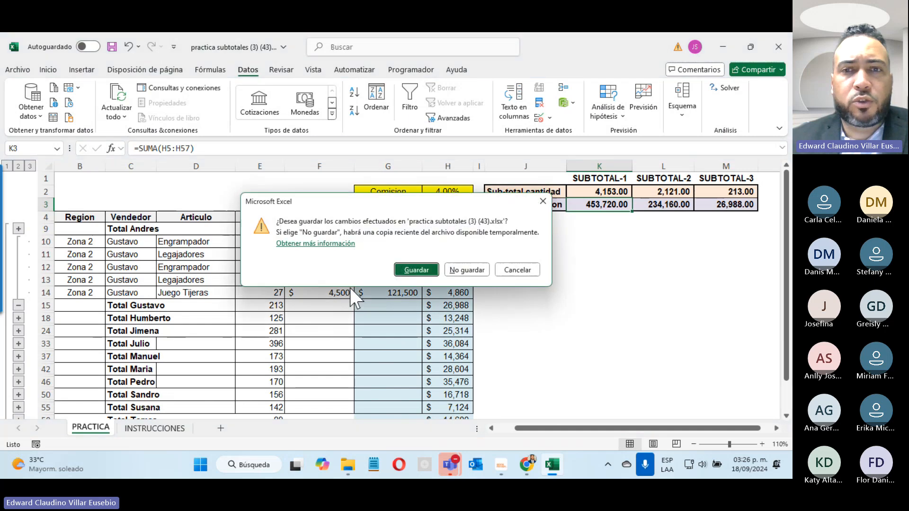
click(502, 270)
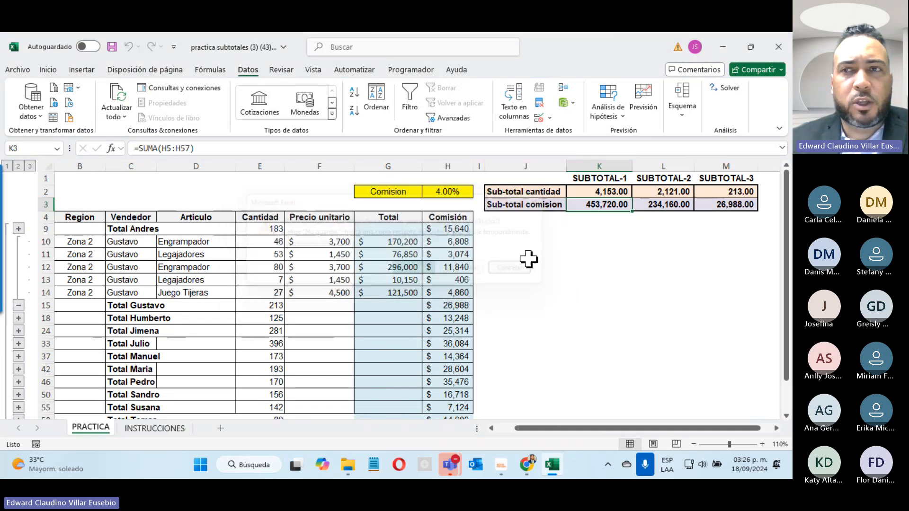
click(724, 47)
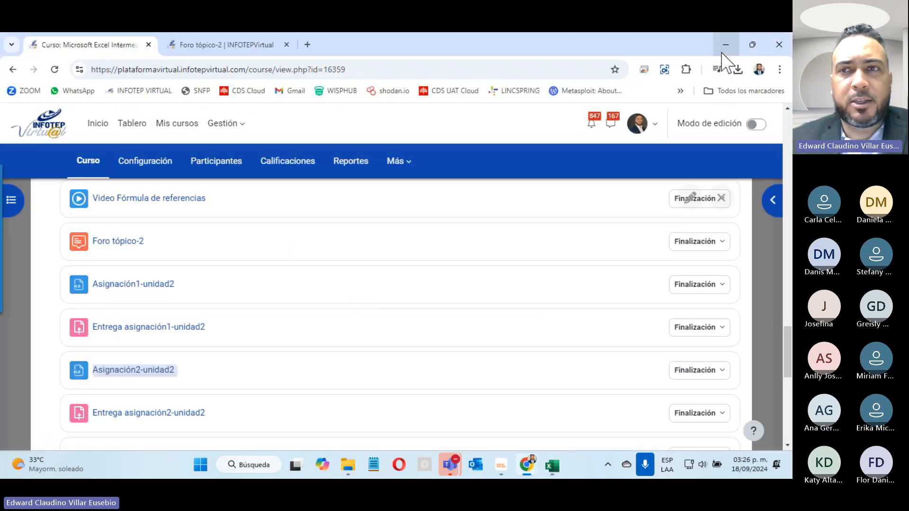
Open the downloaded workbook Unidad2-Actividad2 (44).xlsx, look over its instructions and show the Datos sheet.
click(738, 70)
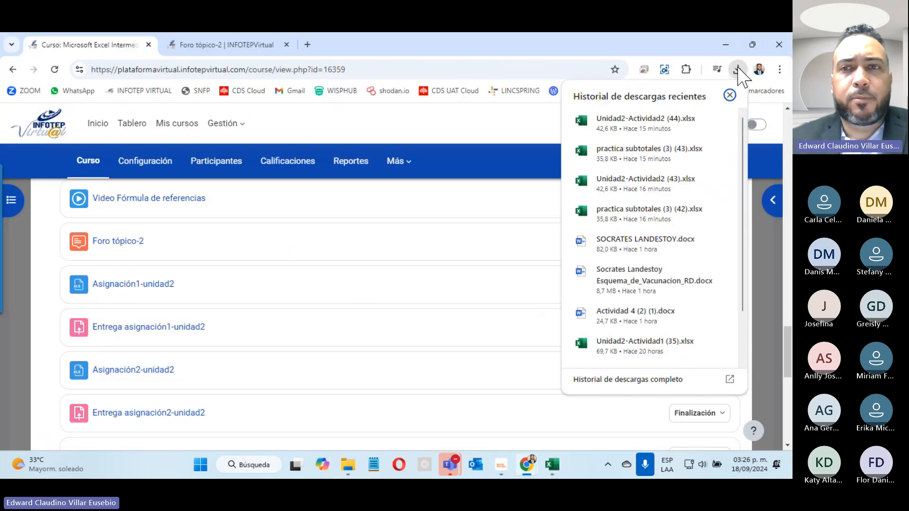
click(640, 124)
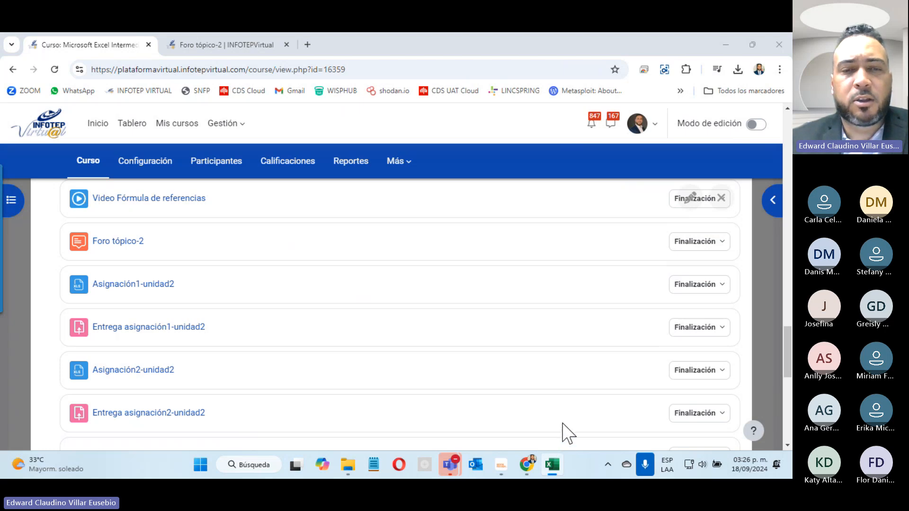
click(552, 465)
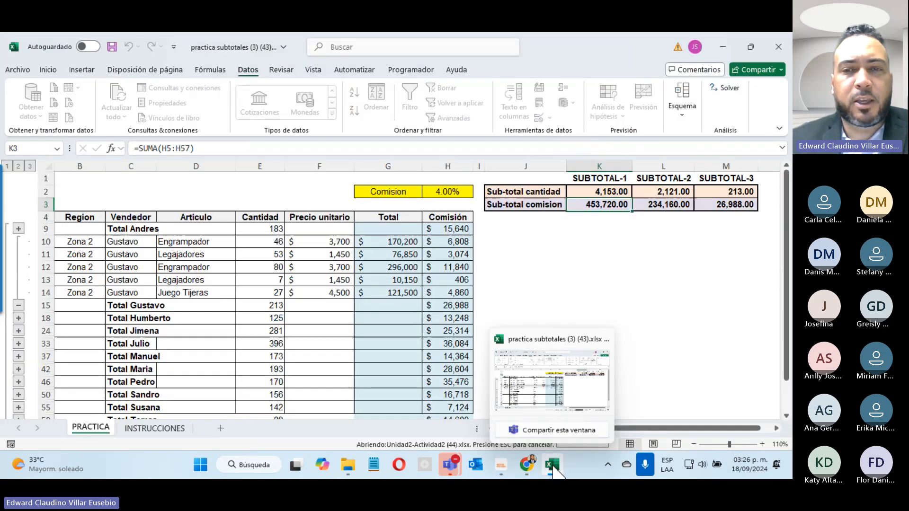
scroll(349, 260, down, 4)
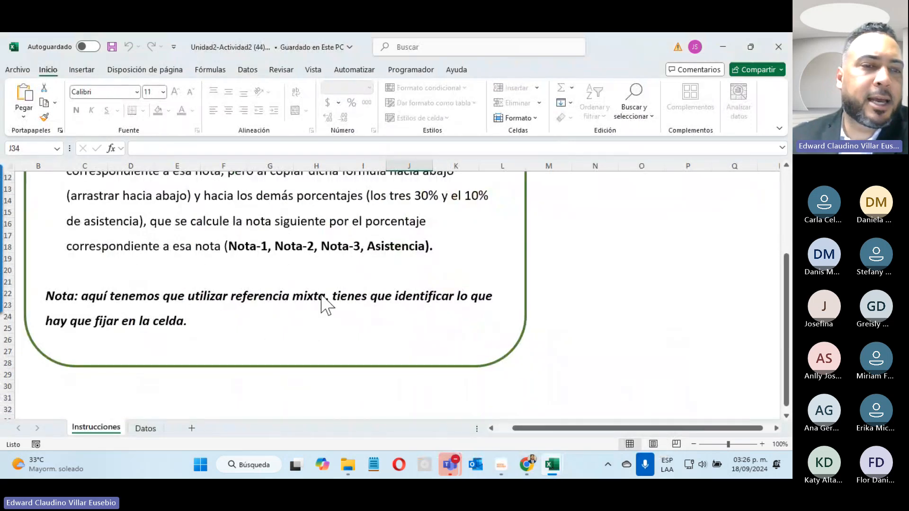
click(147, 428)
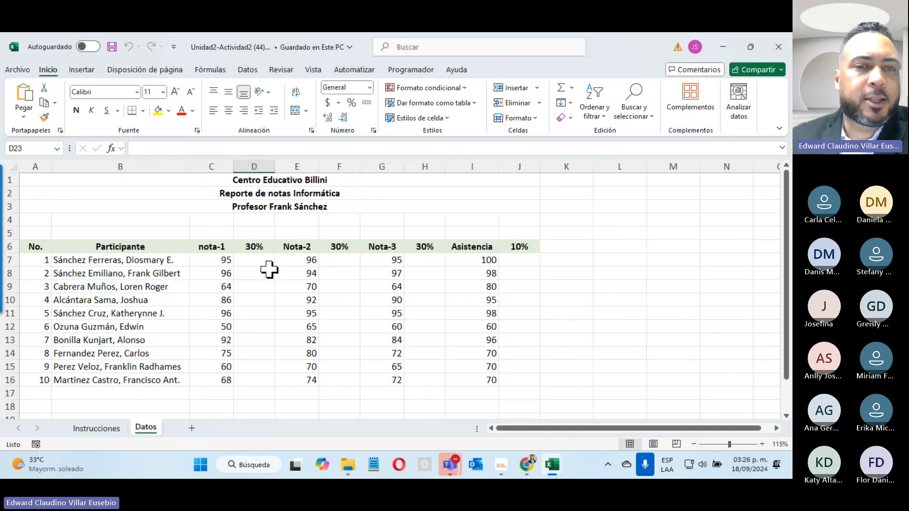
Highlight the empty 30% cells D7:D16, the nota-1 grades C7:C16 and the remaining percentage headers in row 6.
drag(258, 261, 265, 381)
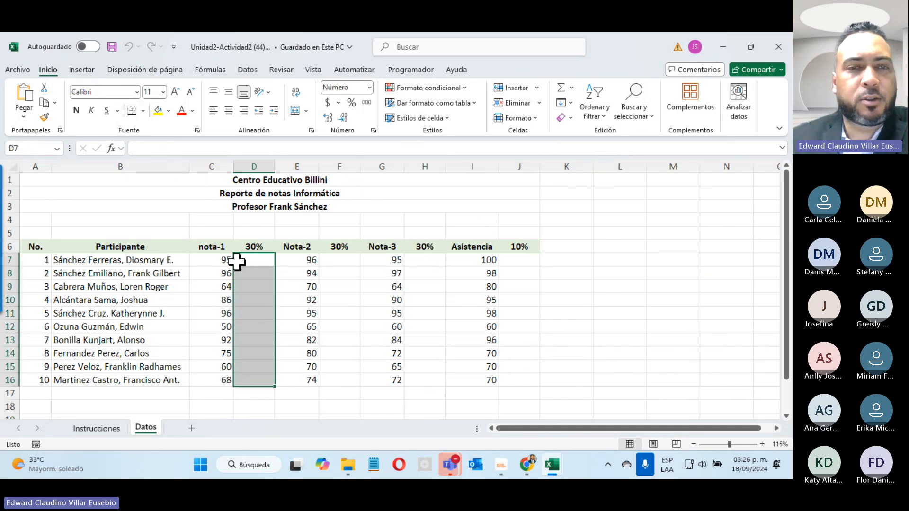
drag(220, 257, 211, 381)
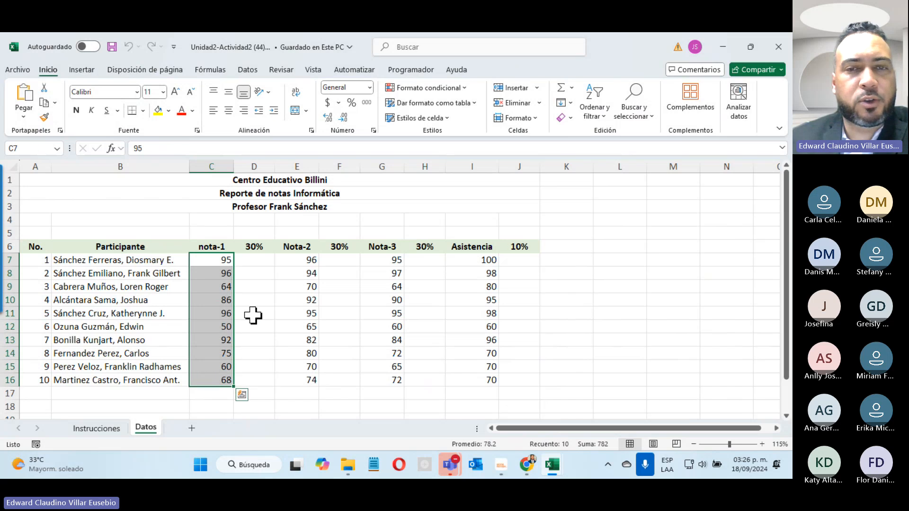
click(342, 250)
click(429, 247)
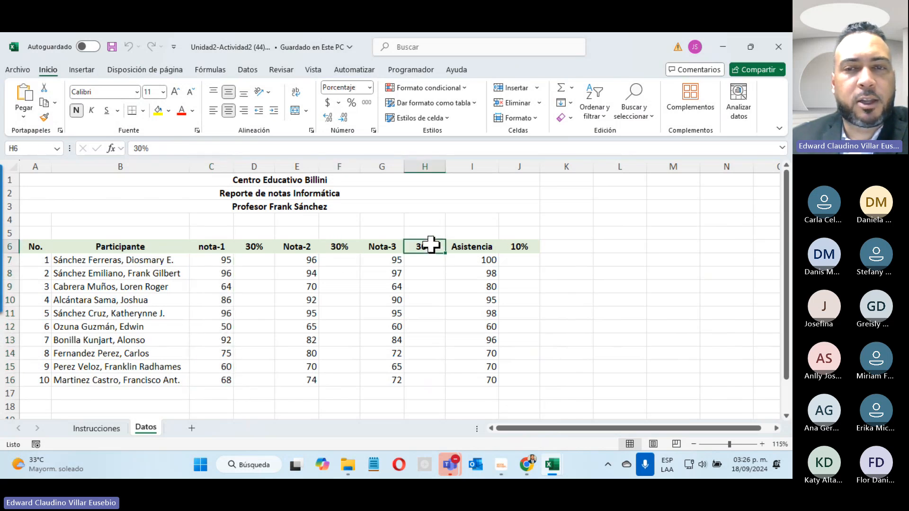
click(516, 245)
Enter the formula =C7*$D$6 in D7, fixing the percentage cell as an absolute reference.
click(257, 258)
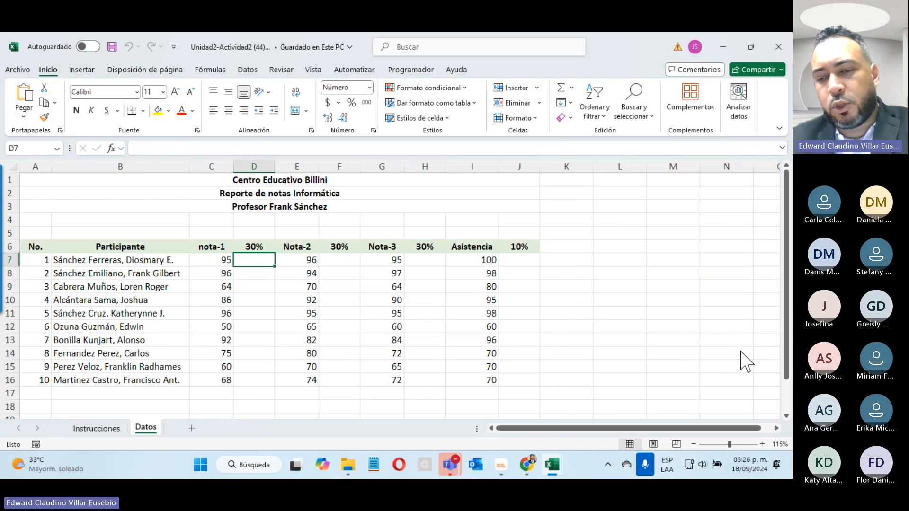
text(=)
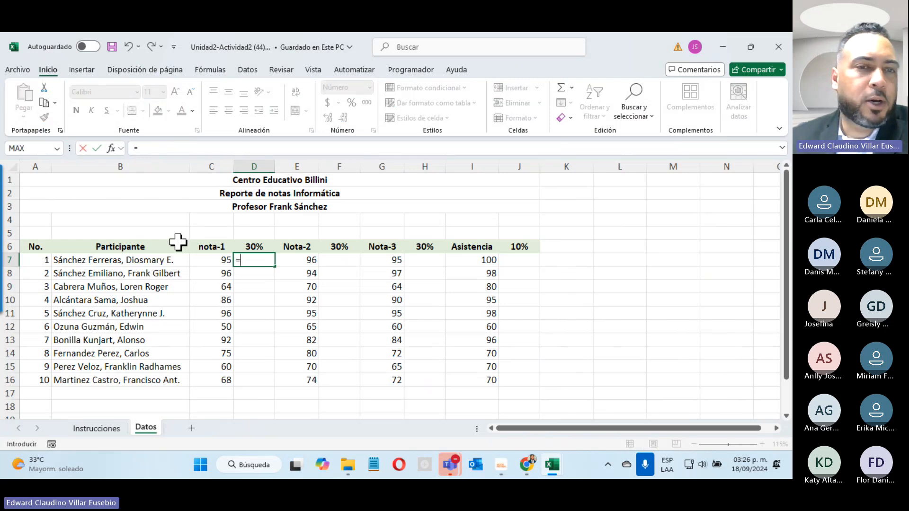
click(203, 258)
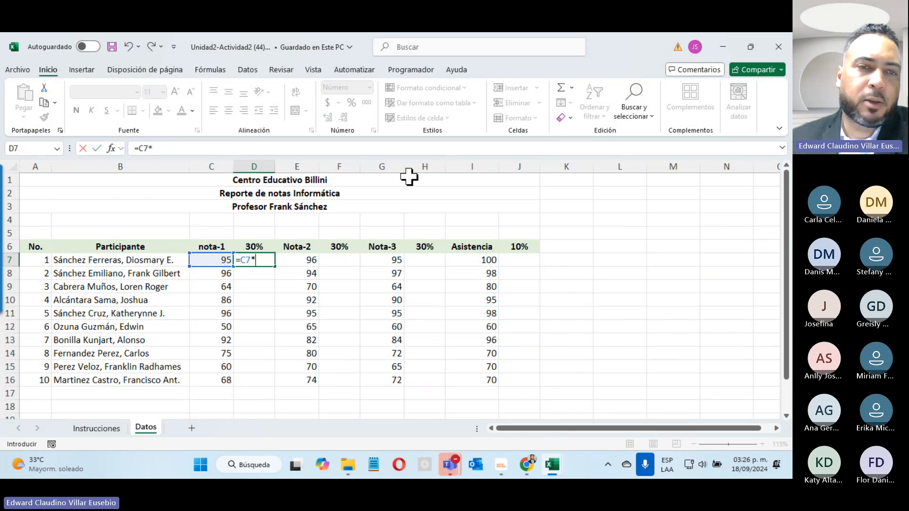
click(259, 248)
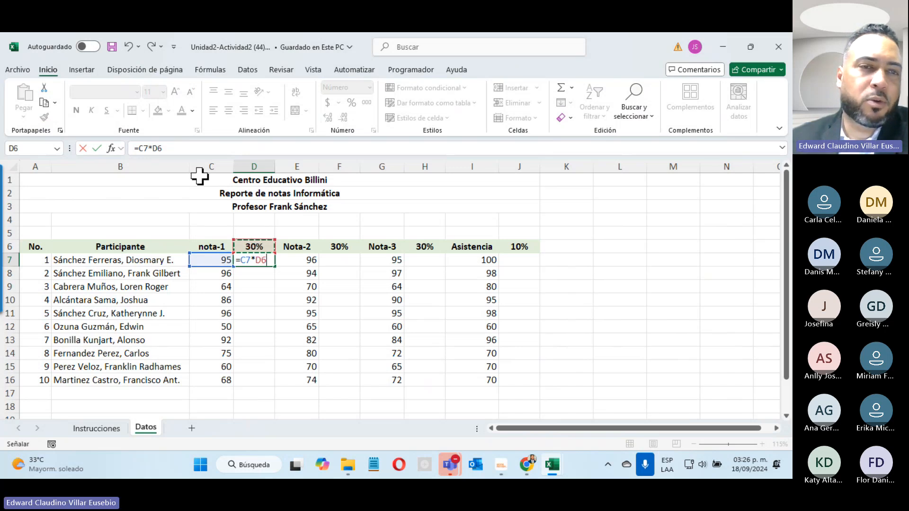
click(159, 148)
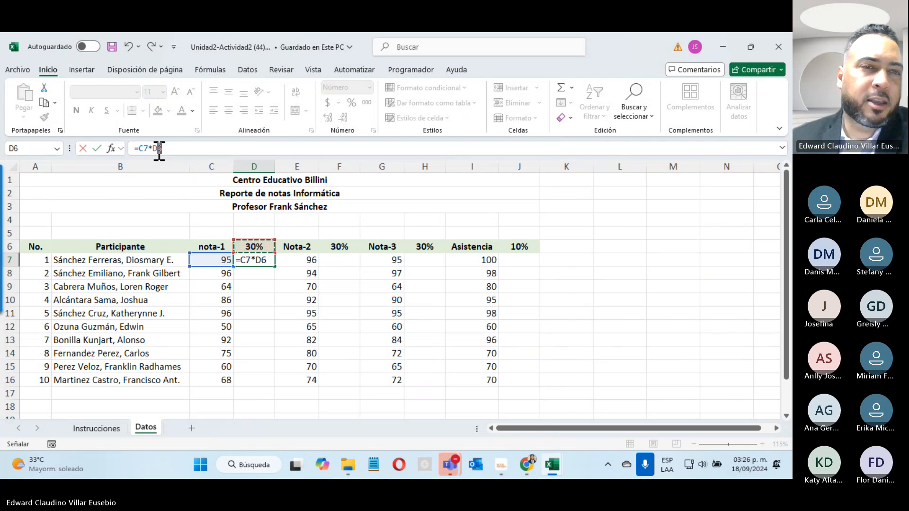
drag(159, 151, 156, 152)
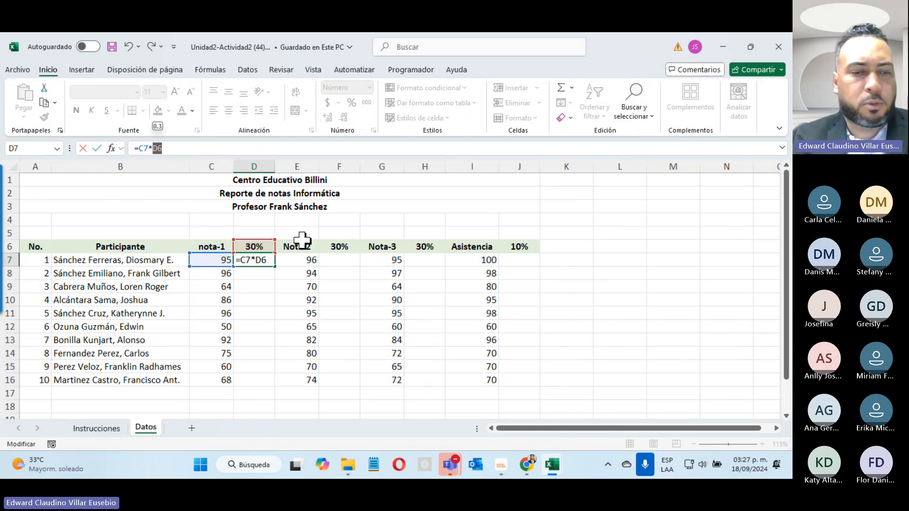
key(F4)
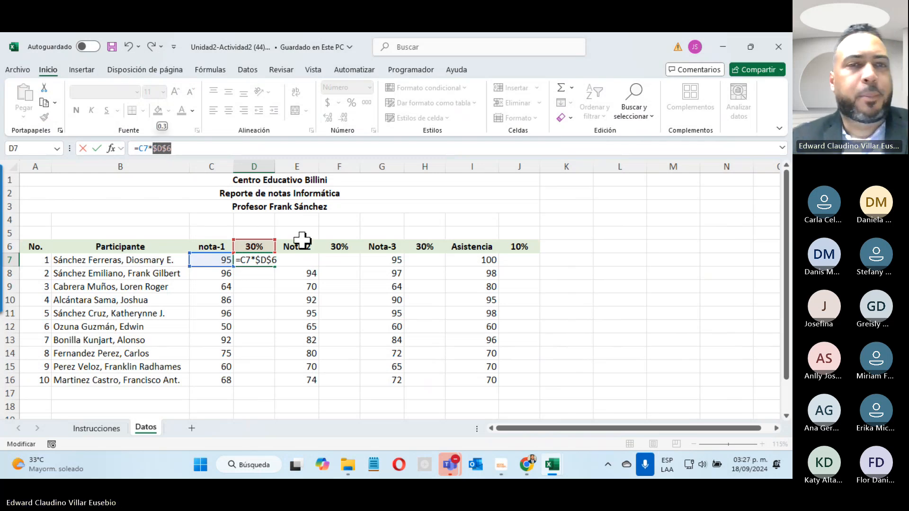
key(Return)
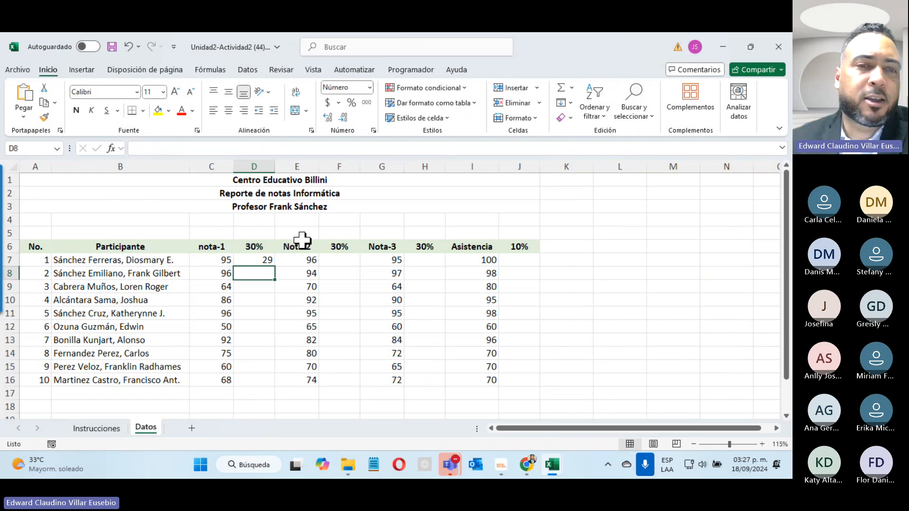
Fill the D7 formula down to D16 and inspect the copied formula's references in D16.
click(263, 260)
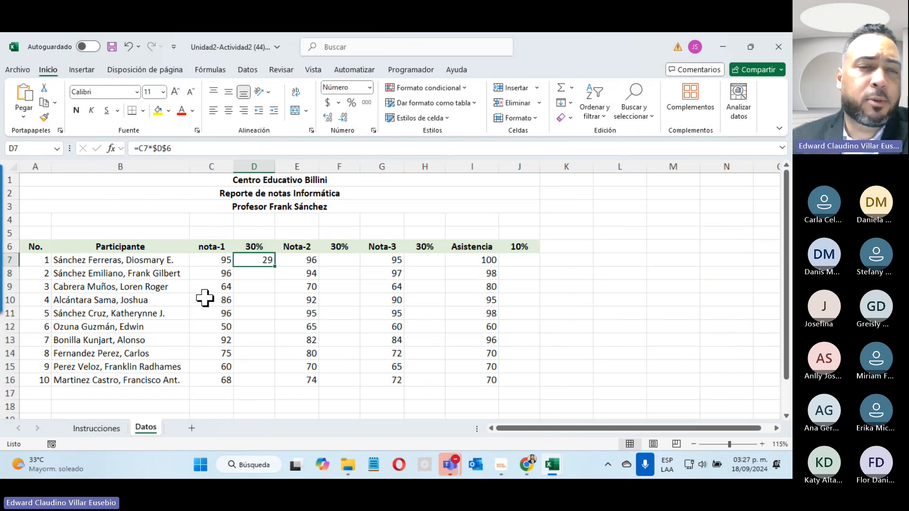
double_click(274, 268)
click(253, 380)
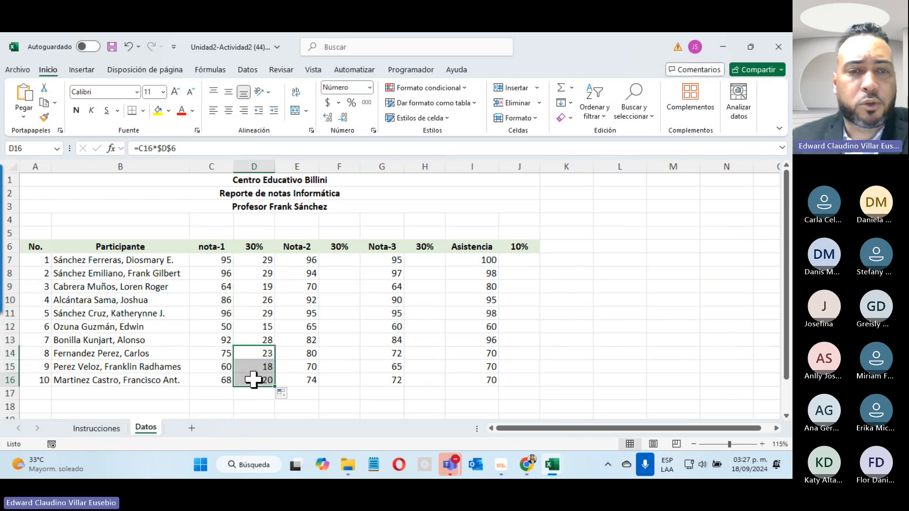
double_click(253, 380)
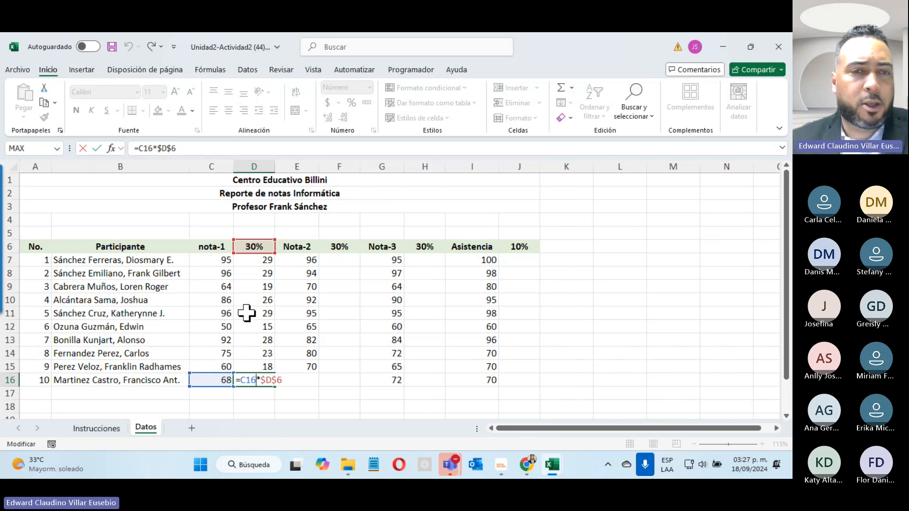
key(ctrl+Return)
Highlight the empty percentage columns for Nota-2, Nota-3 and Asistencia in columns F, H and J.
click(385, 379)
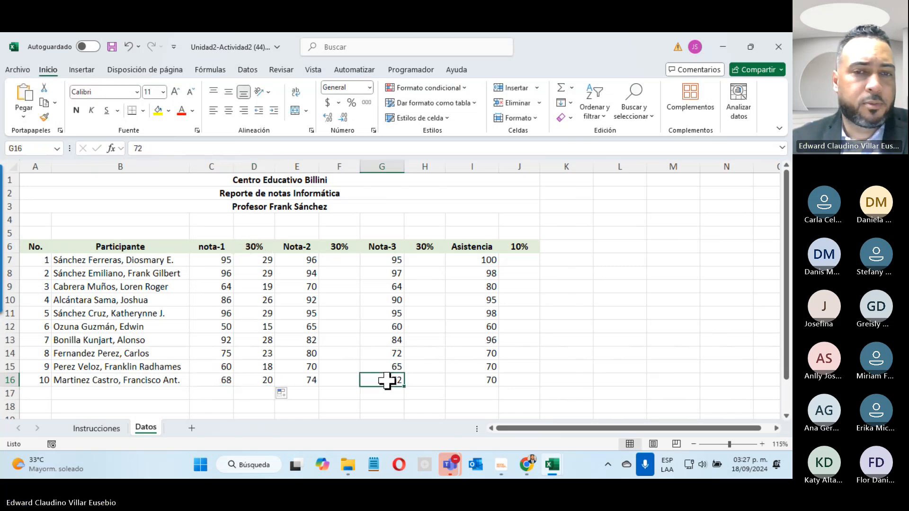
click(456, 378)
click(601, 286)
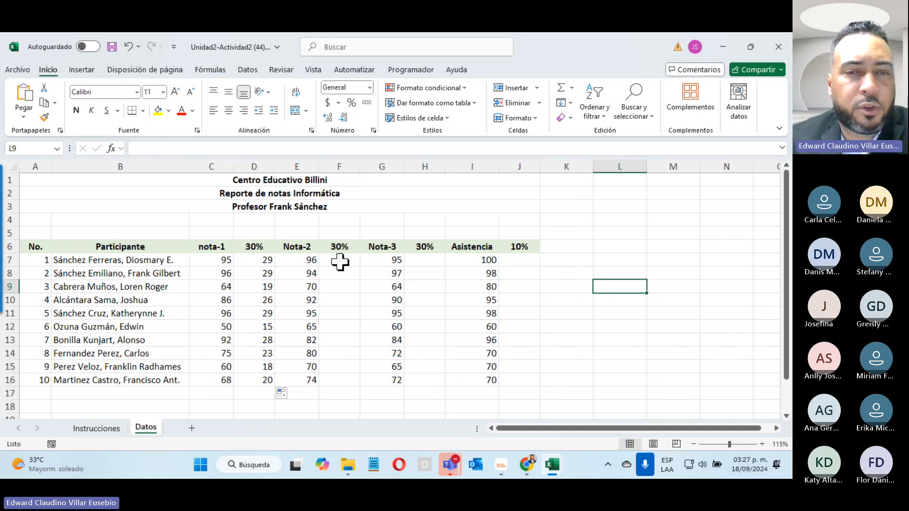
drag(341, 259, 340, 379)
drag(436, 246, 426, 379)
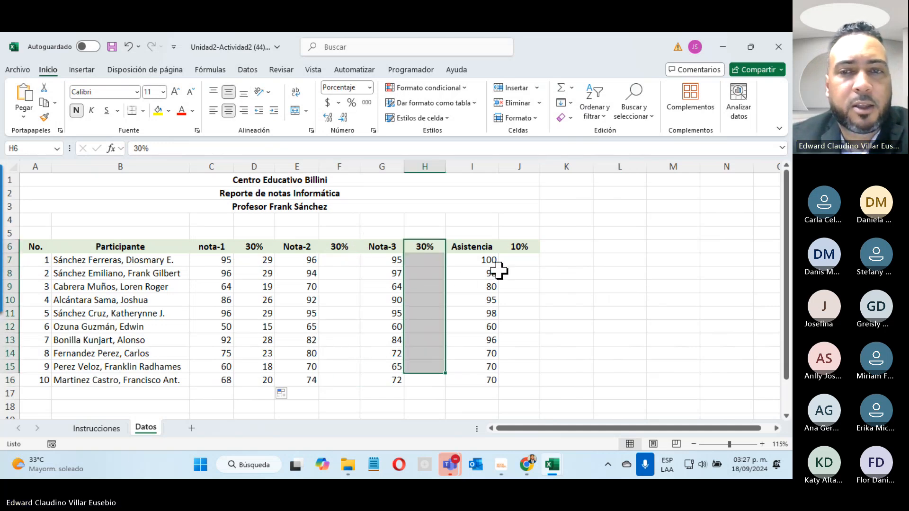
drag(520, 260, 533, 396)
Cancel closing the grades workbook and minimize both Excel windows to return to the course page in Chrome.
click(773, 51)
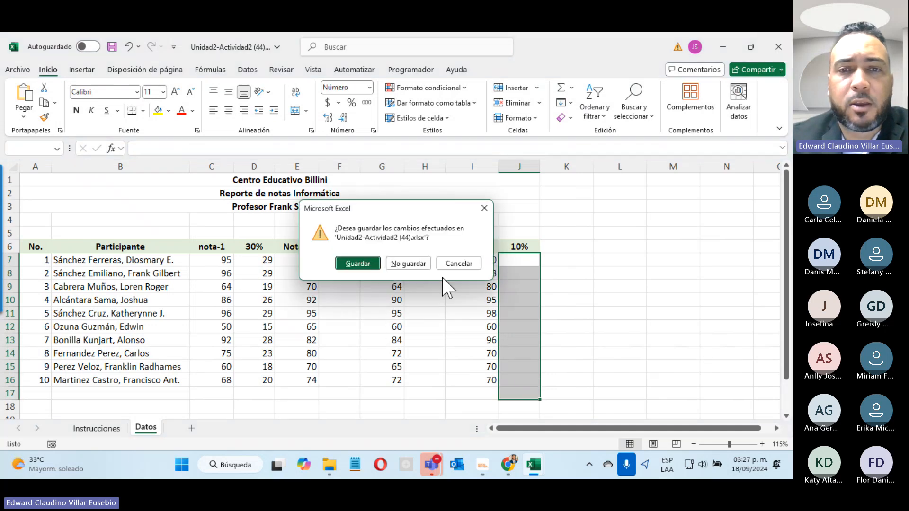
click(468, 262)
click(723, 46)
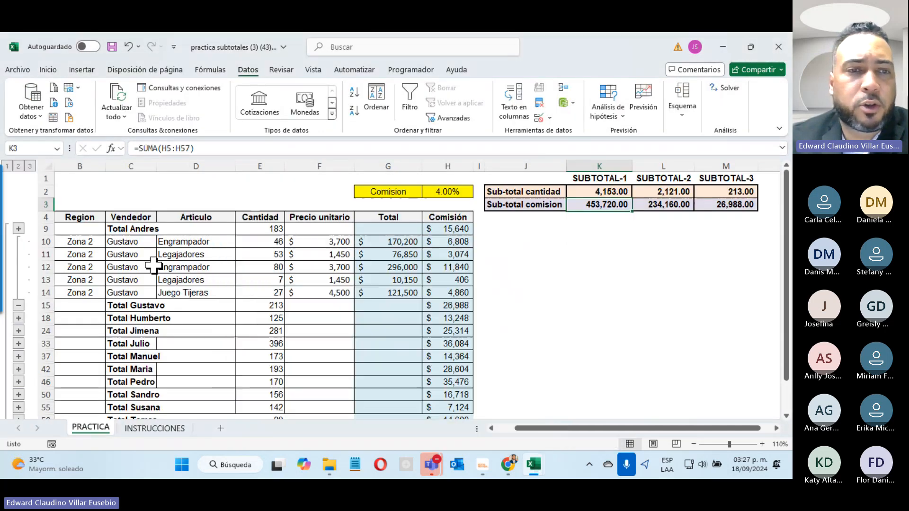
click(723, 46)
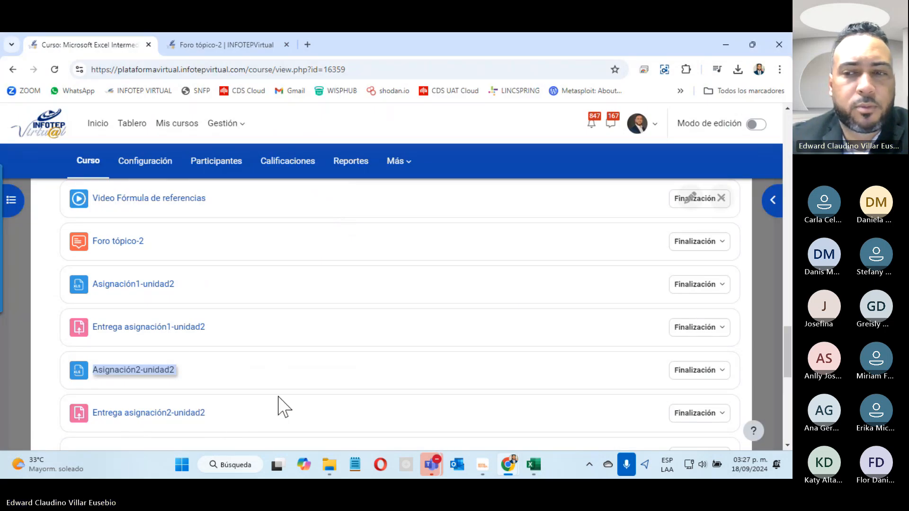
Open section 3 of the course, 18 de Septiembre - 24 de Septiembre, and look through its Unidad-3 resources and assignments.
scroll(283, 406, up, 15)
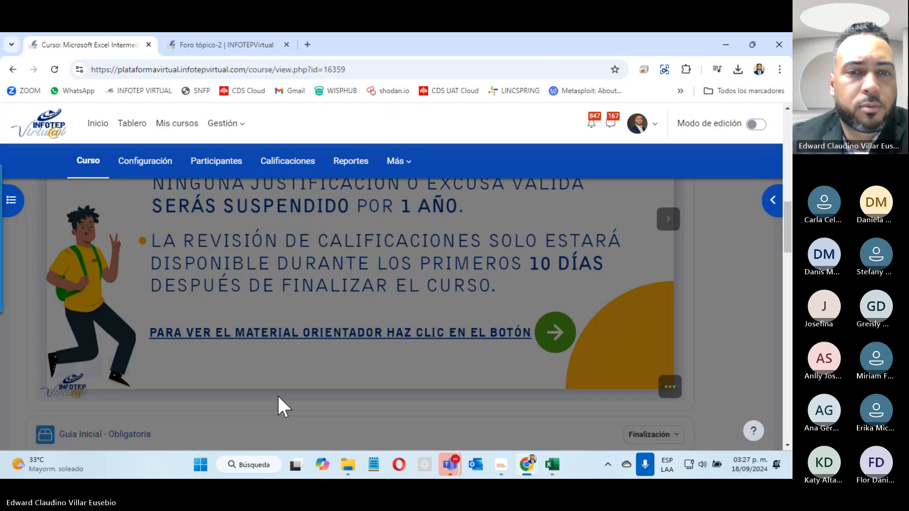
scroll(278, 396, down, 2)
scroll(277, 396, up, 1)
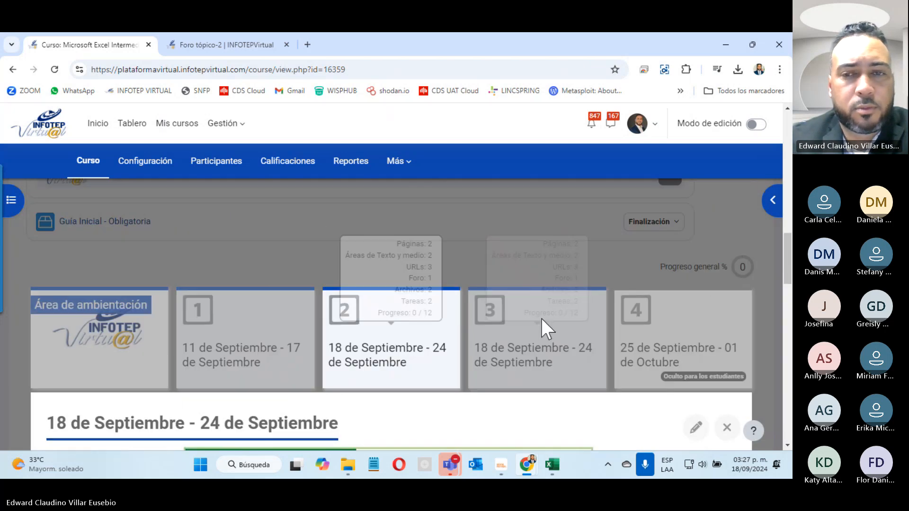
click(517, 351)
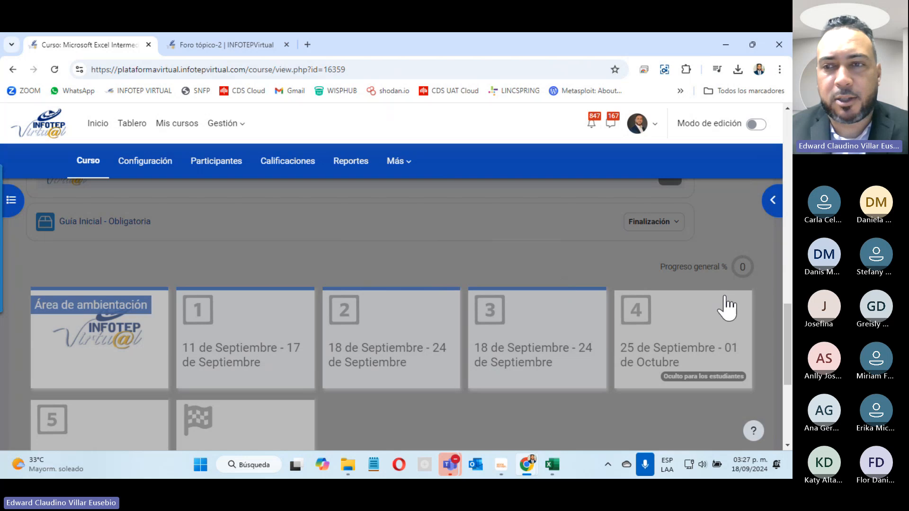
mouse_move(523, 341)
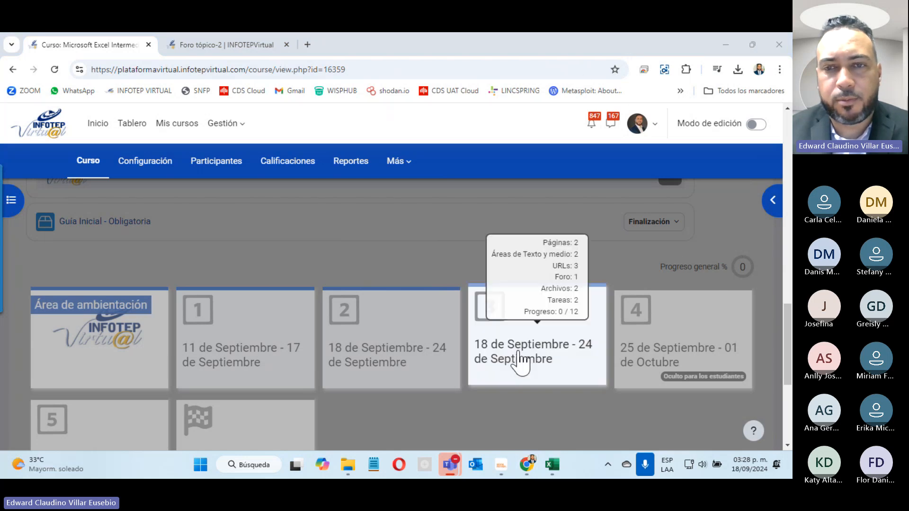
click(525, 348)
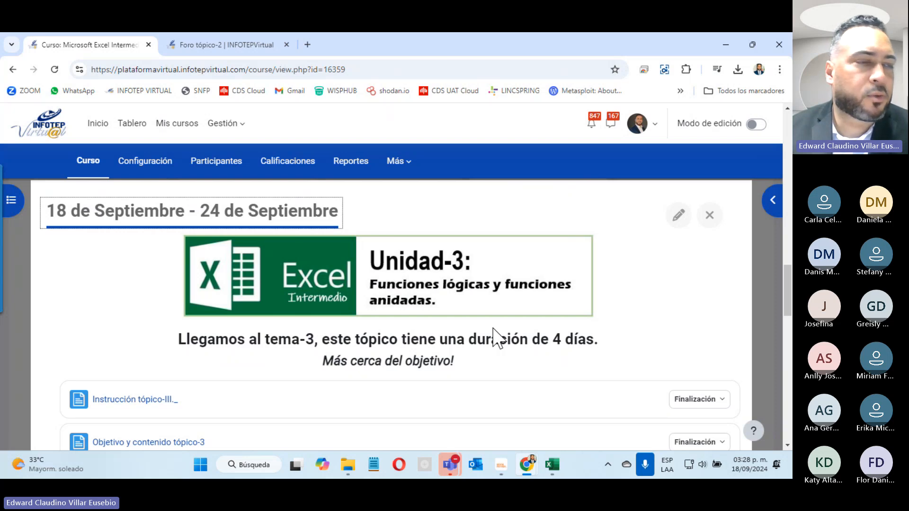
scroll(487, 331, down, 5)
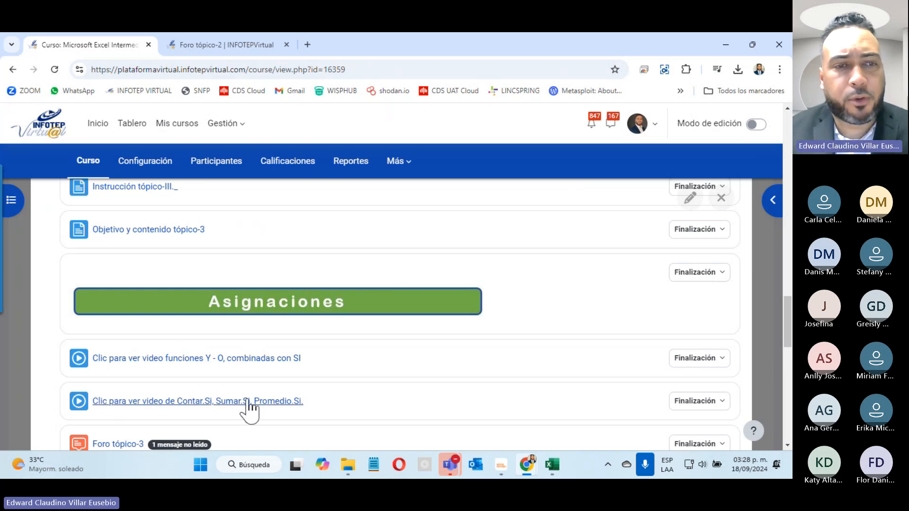
Open the Foro tópico-3 forum in a new browser tab and read its logical functions exercise.
scroll(264, 391, down, 5)
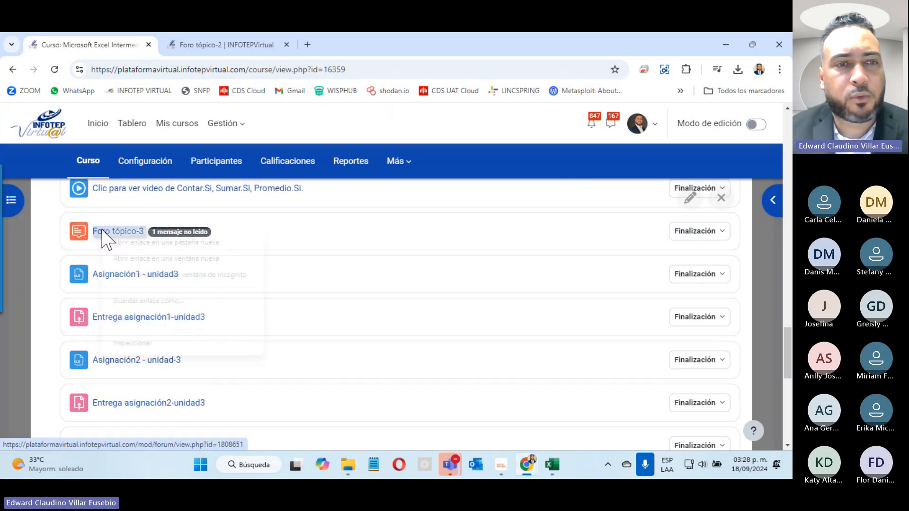
right_click(107, 237)
click(147, 239)
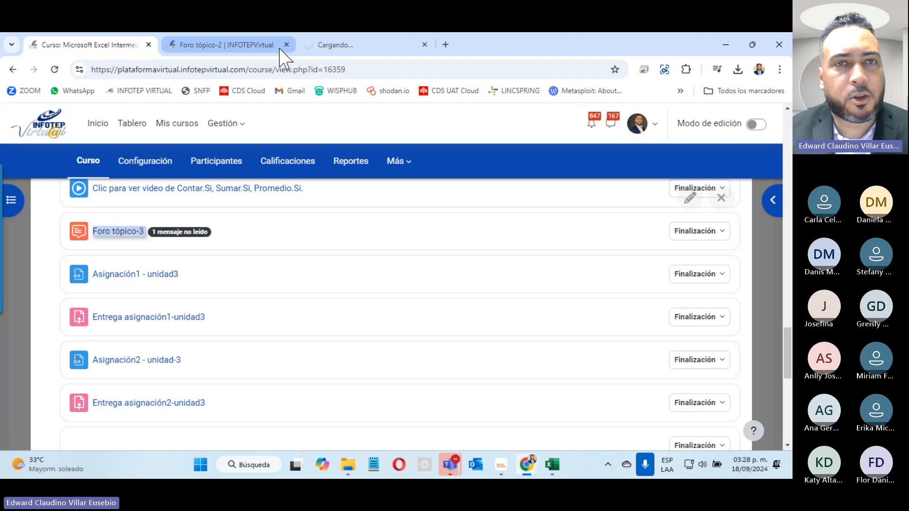
click(311, 46)
scroll(337, 190, down, 5)
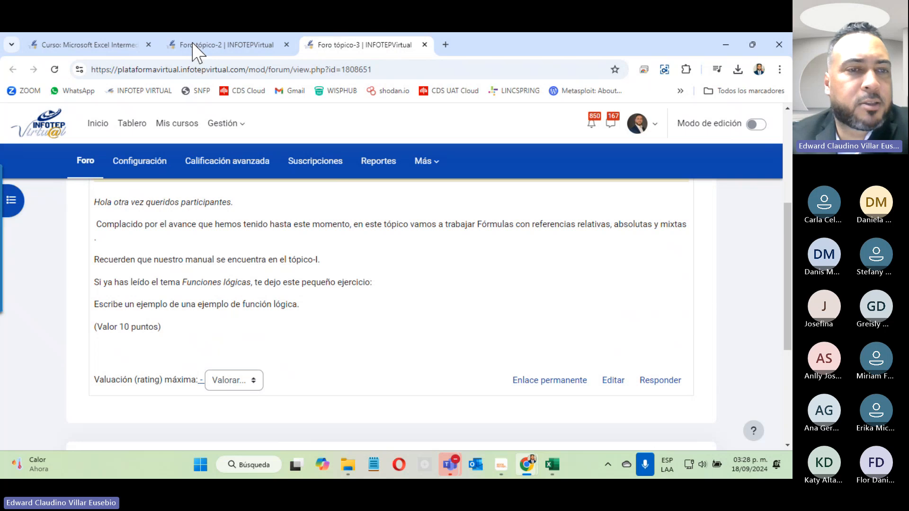
scroll(254, 264, down, 5)
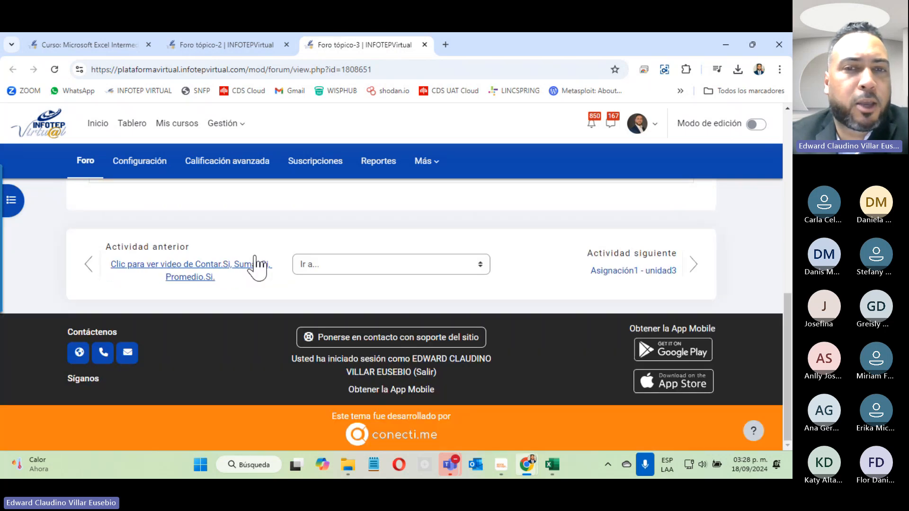
scroll(265, 271, up, 15)
scroll(265, 271, down, 4)
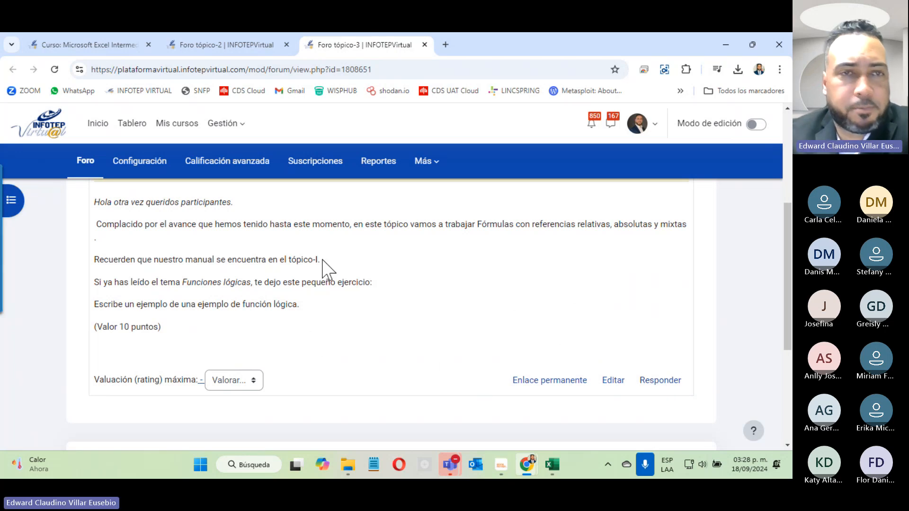
Return to the Excel Intermedio course page and download the Asignación1 - unidad3 and Asignación2 - unidad-3 files.
click(209, 45)
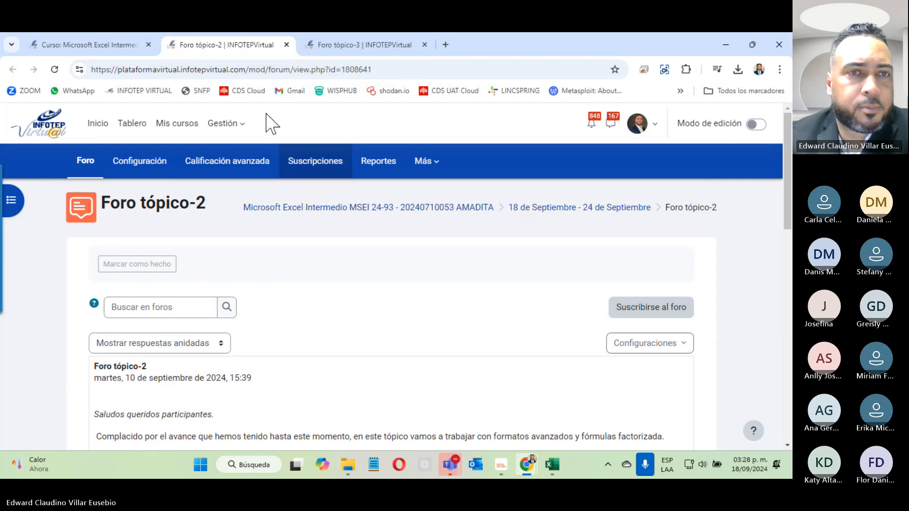
click(341, 45)
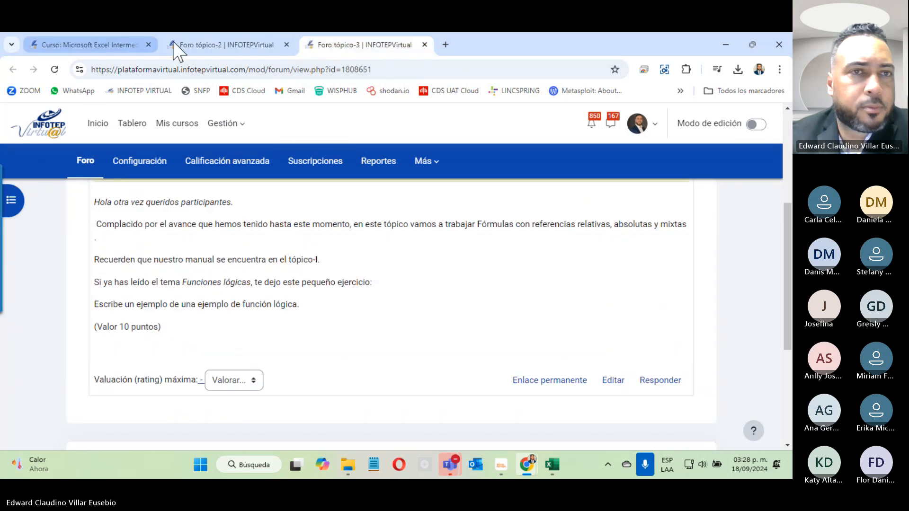
click(178, 47)
click(106, 47)
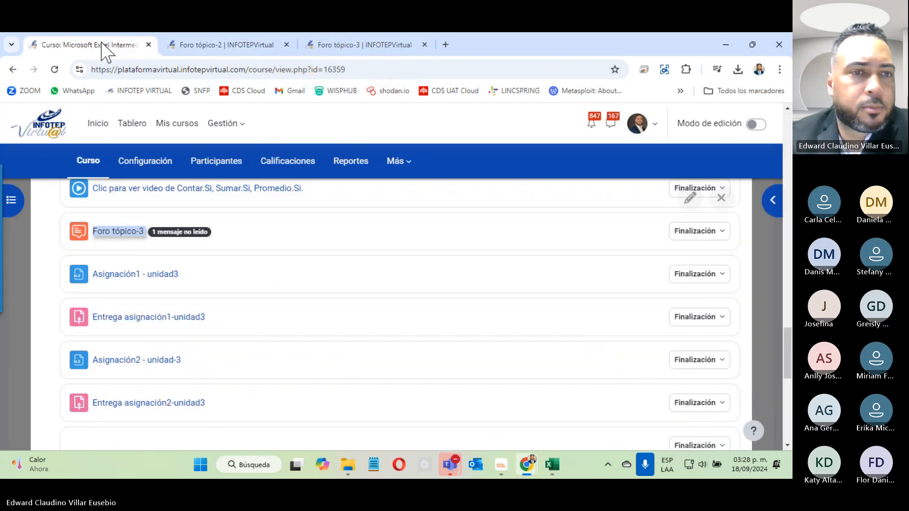
click(121, 276)
click(171, 362)
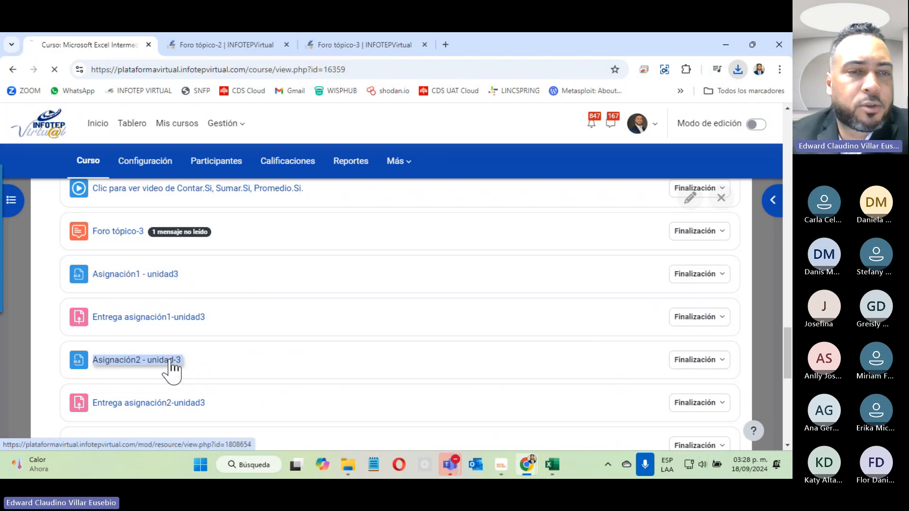
Open the downloaded workbook practica funciones logicas1 (43).xlsx and switch to it in Excel.
click(747, 71)
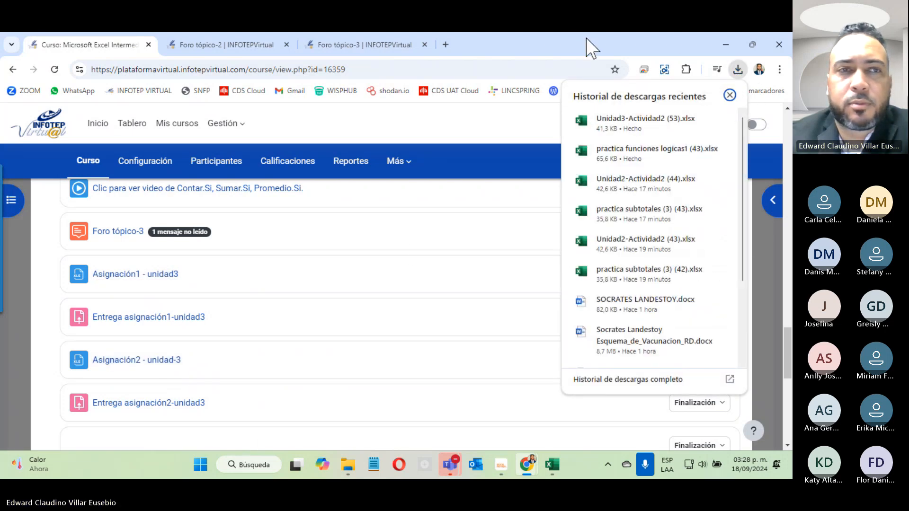
click(590, 47)
click(738, 71)
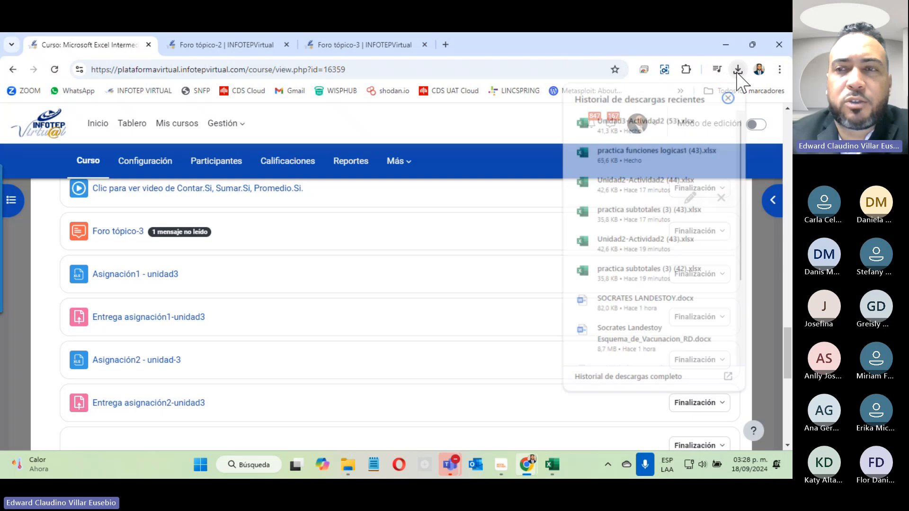
click(620, 152)
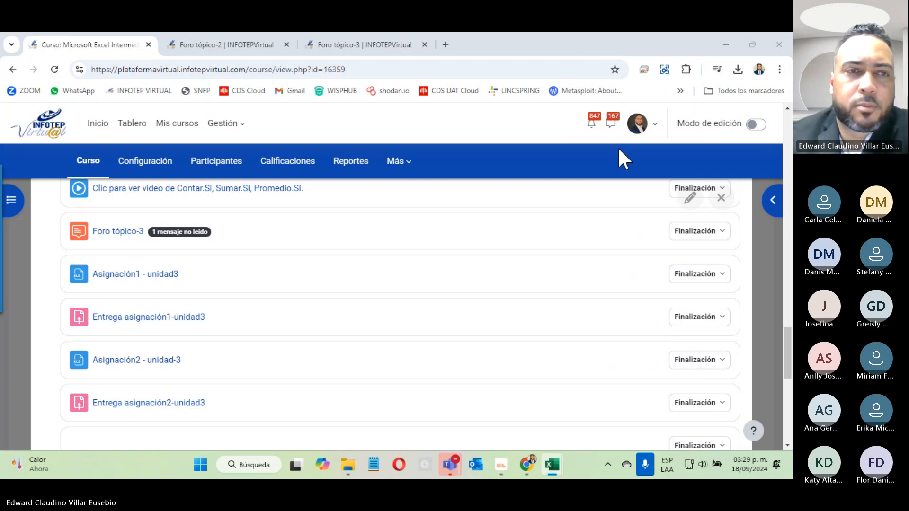
click(552, 471)
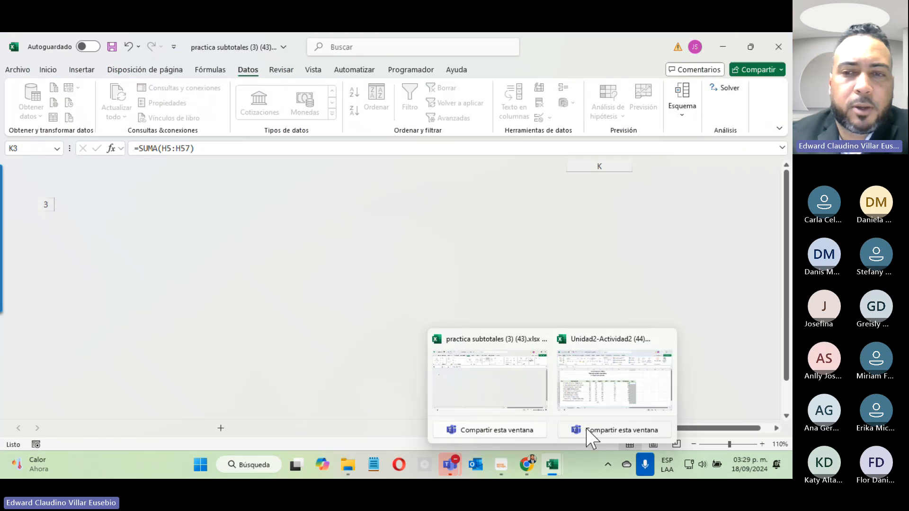
click(401, 204)
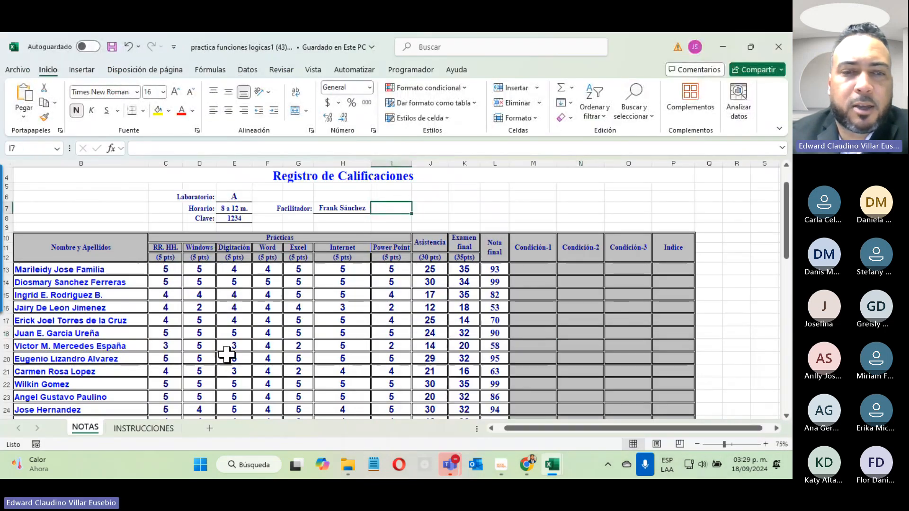
Review the grade table on the NOTAS sheet and the exercise tasks on the INSTRUCCIONES sheet, ending back on NOTAS.
scroll(284, 312, down, 5)
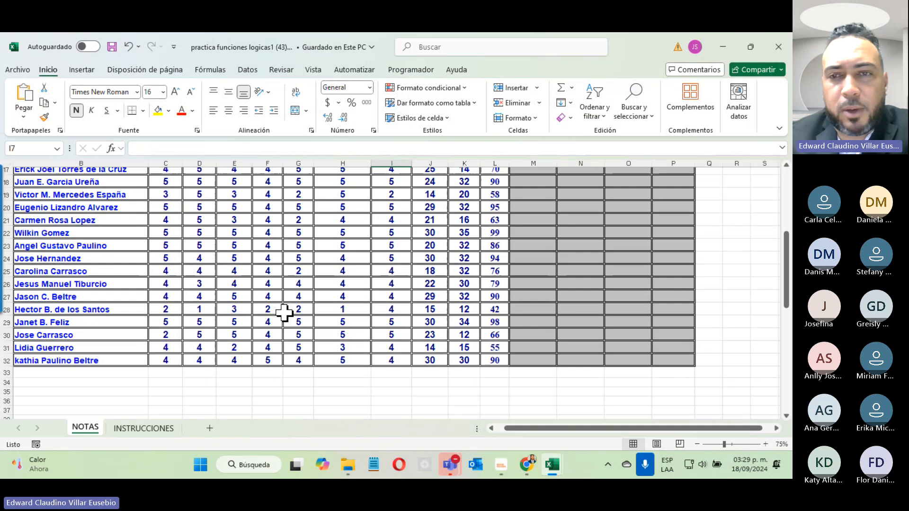
scroll(285, 313, up, 5)
click(144, 429)
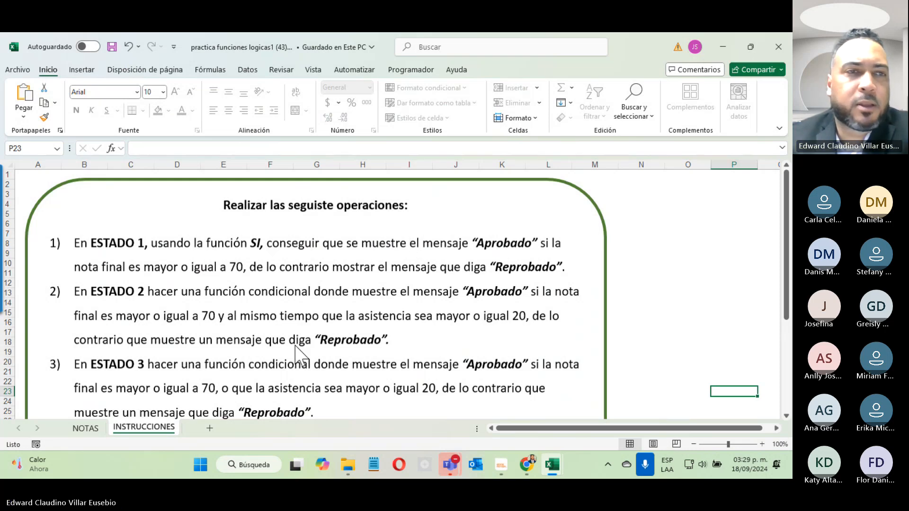
click(138, 132)
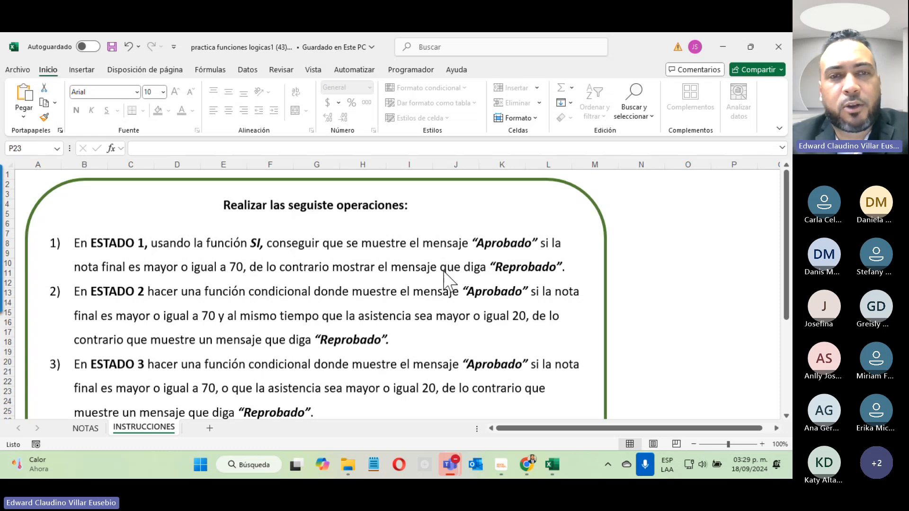
click(85, 428)
click(85, 428)
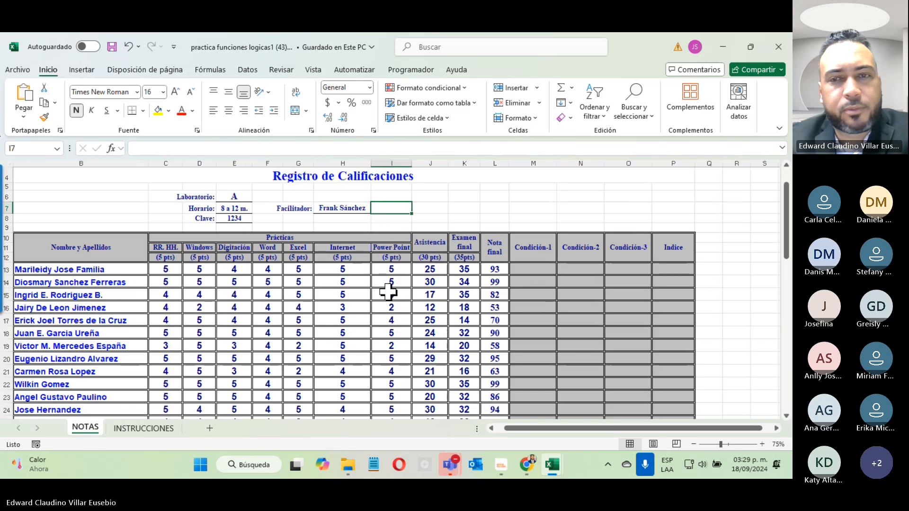
Start inserting a function in cell M13, the first cell under Condición-1.
click(539, 270)
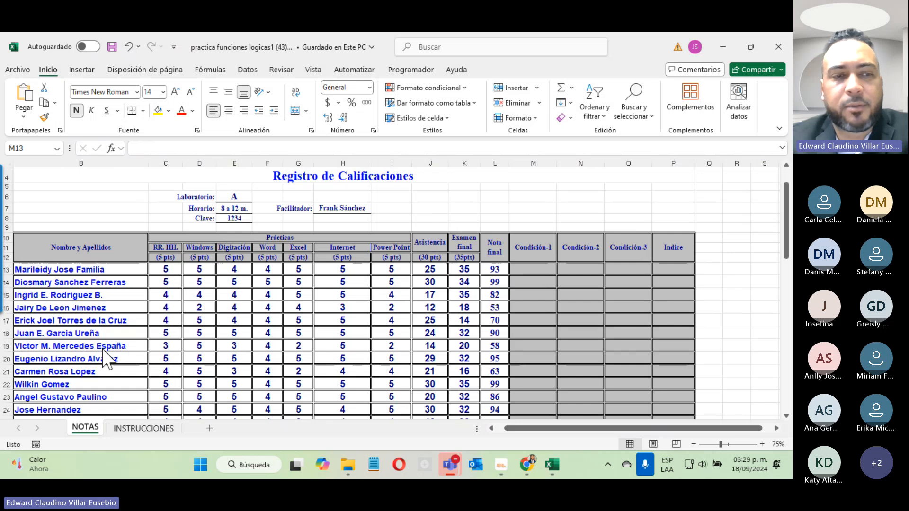
click(537, 266)
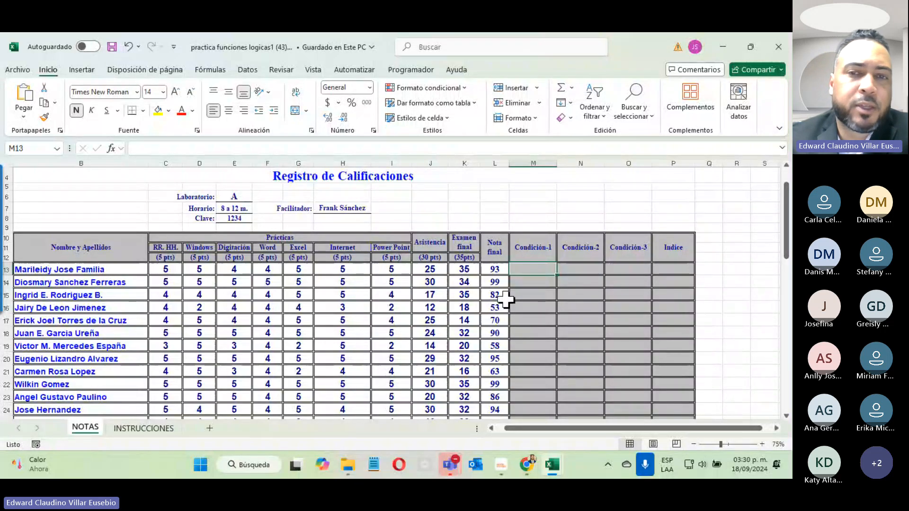
click(112, 149)
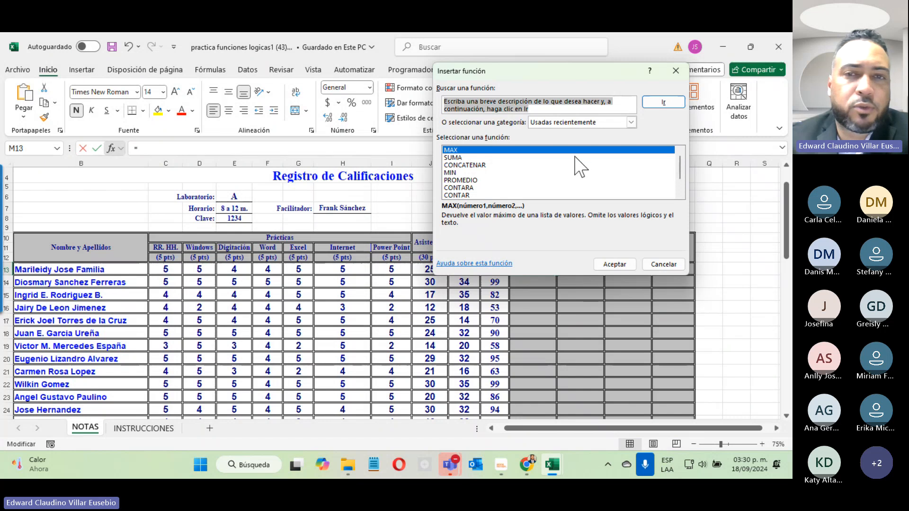
Try to find the SI function by searching for "si" and browsing the Usadas recientemente and Todo categories.
scroll(578, 169, down, 1)
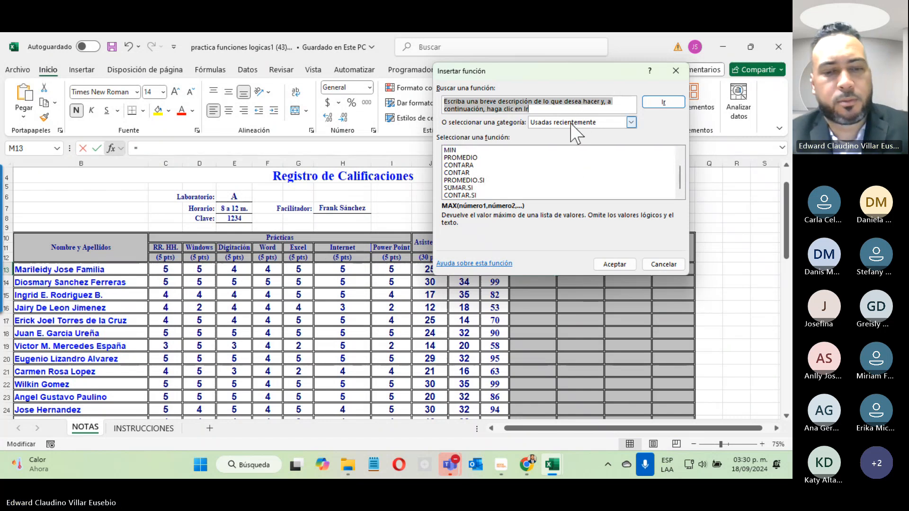
text(si)
click(669, 103)
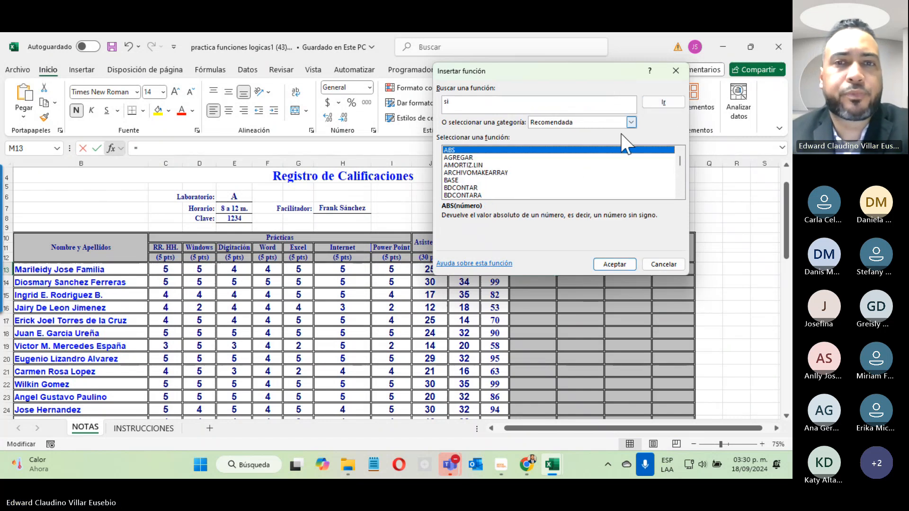
scroll(602, 182, down, 3)
scroll(601, 185, down, 8)
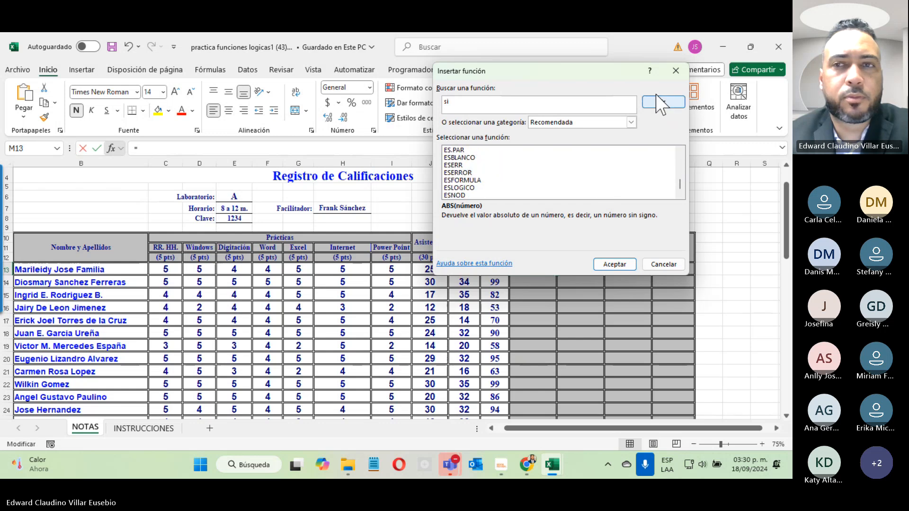
click(632, 123)
click(609, 140)
scroll(521, 183, down, 1)
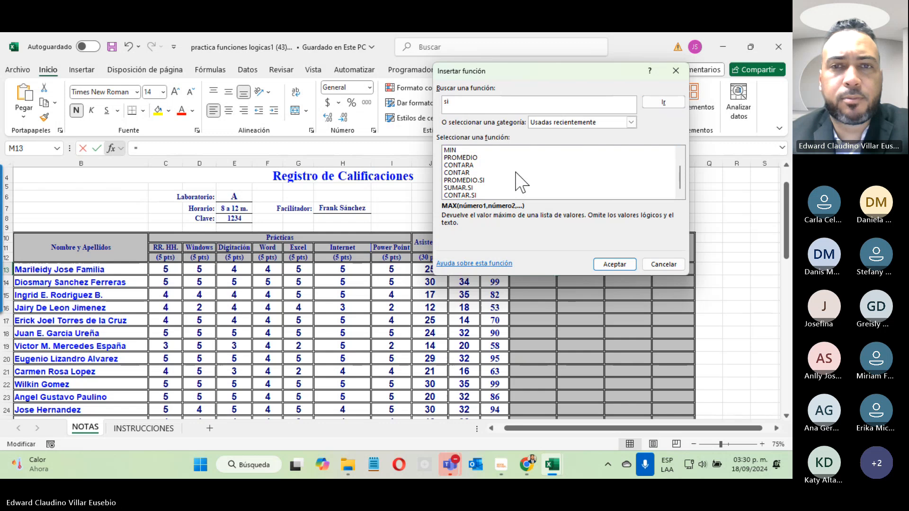
click(632, 122)
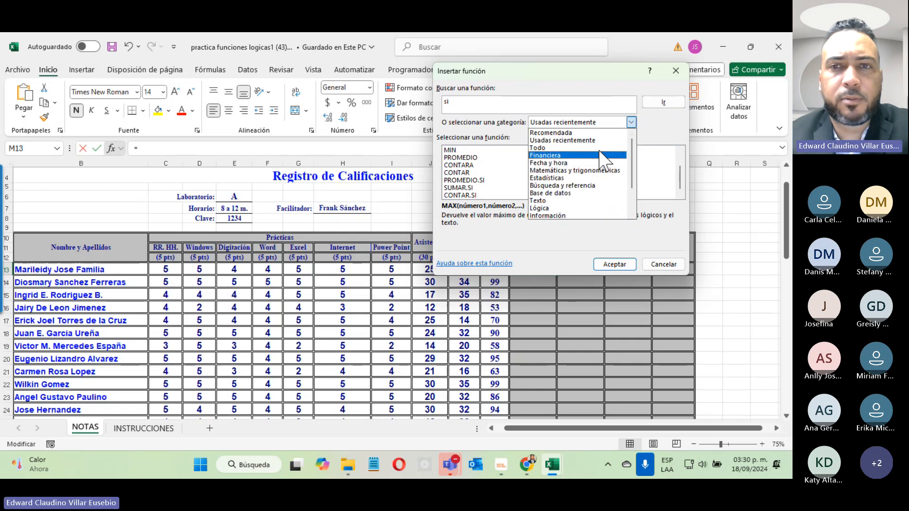
click(600, 149)
Choose the SI function from the Lógica category and open its arguments.
click(631, 122)
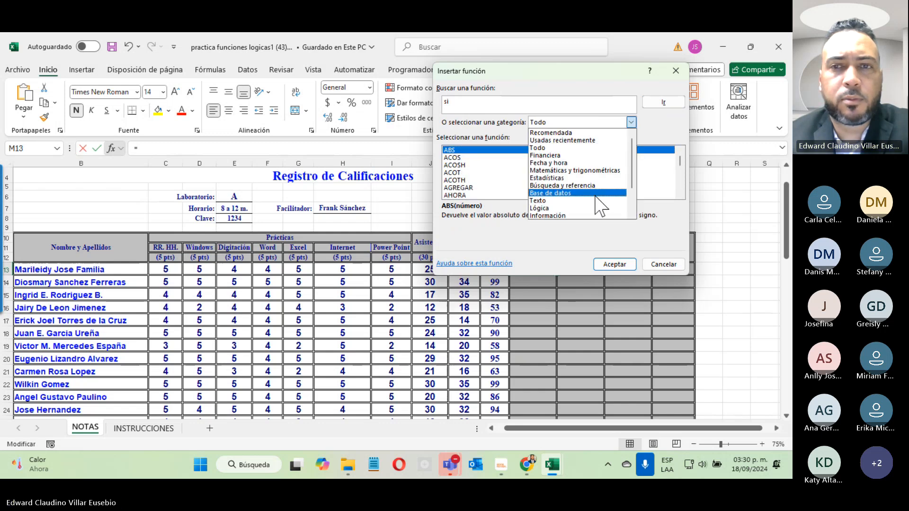
click(591, 208)
scroll(611, 194, down, 4)
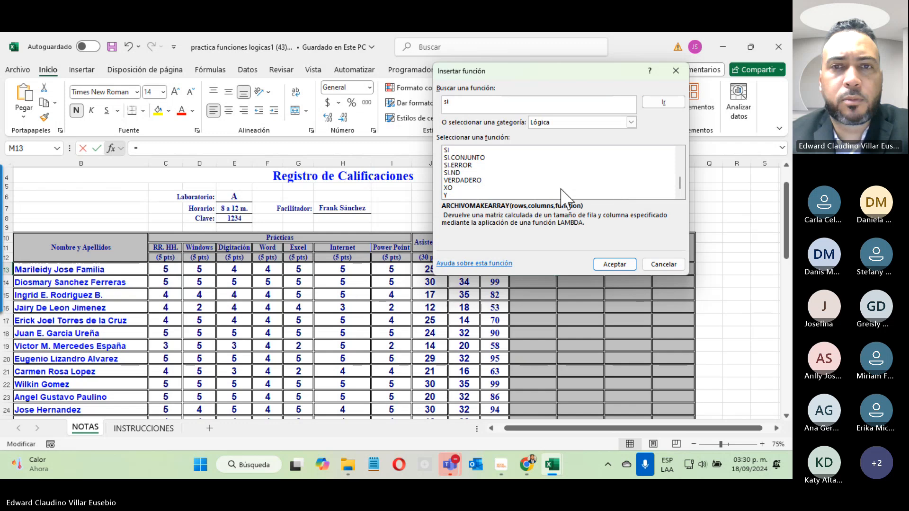
click(452, 150)
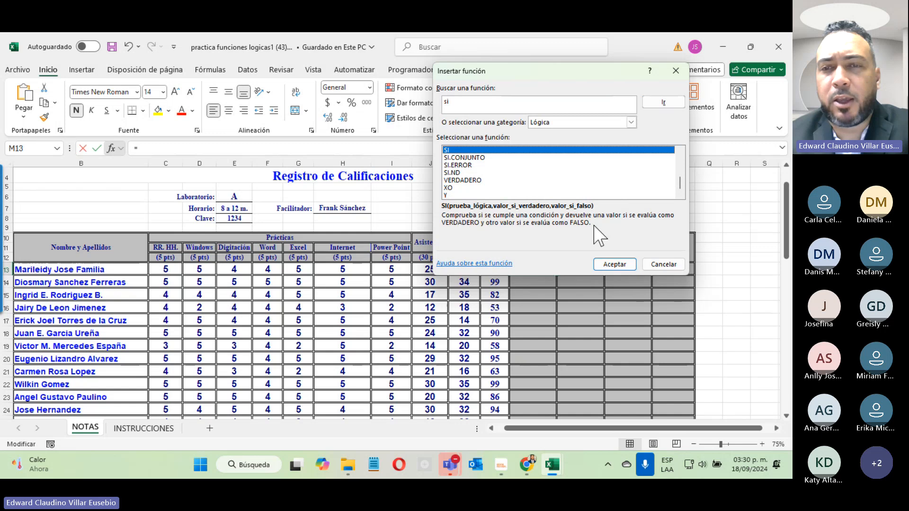
click(616, 264)
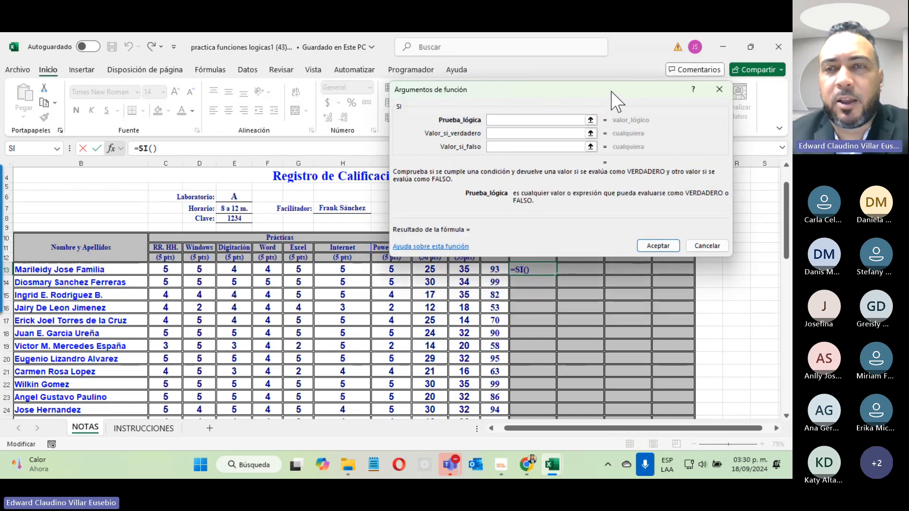
Set the SI function's logical test to L13>=70, using the first student's final grade.
drag(612, 92, 614, 68)
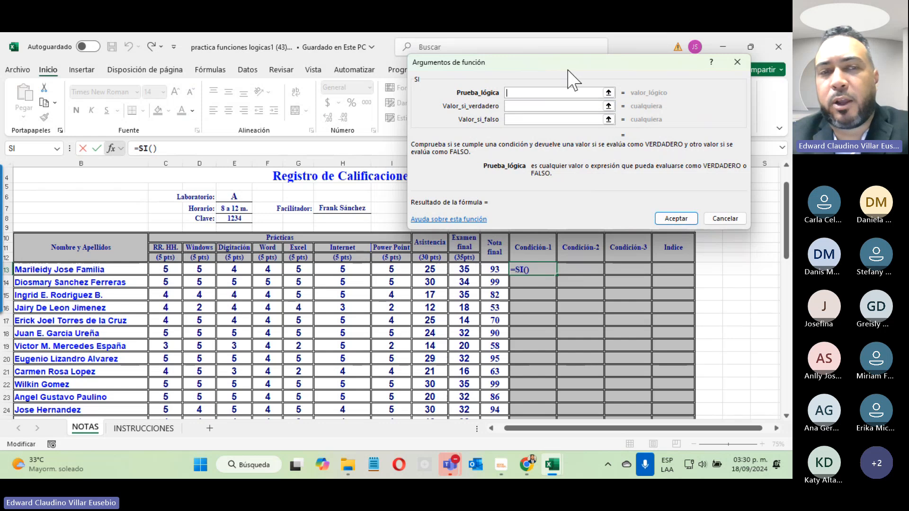
click(97, 304)
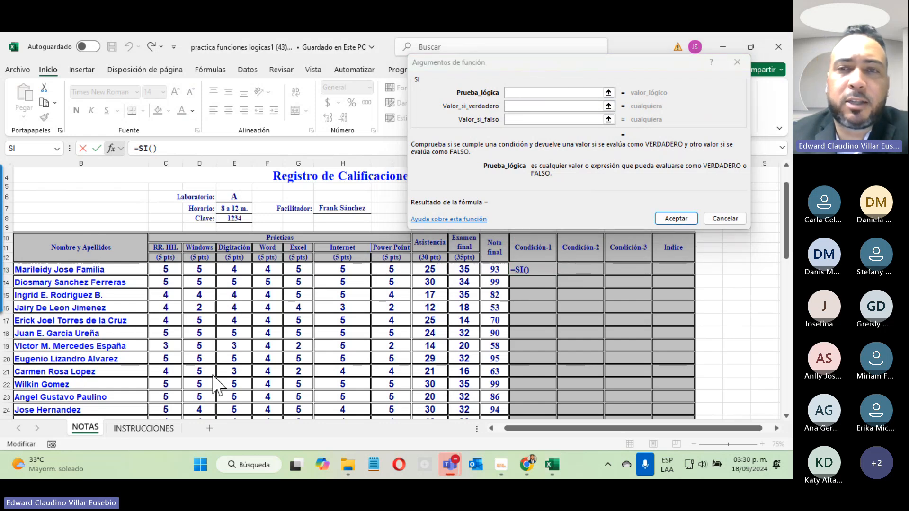
click(494, 269)
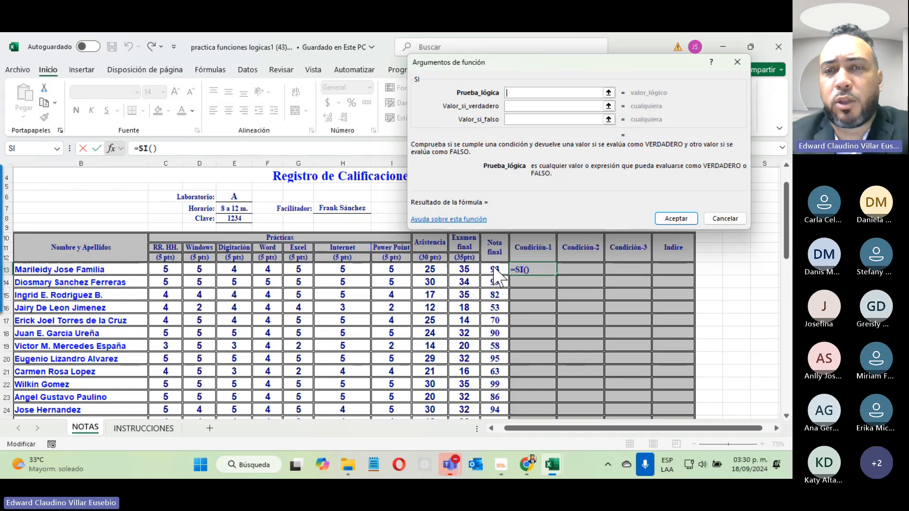
click(493, 268)
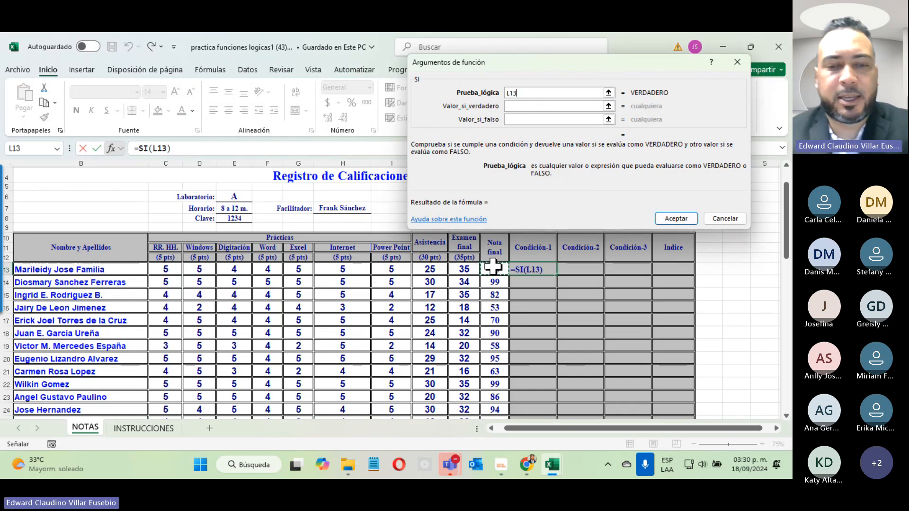
text(>)
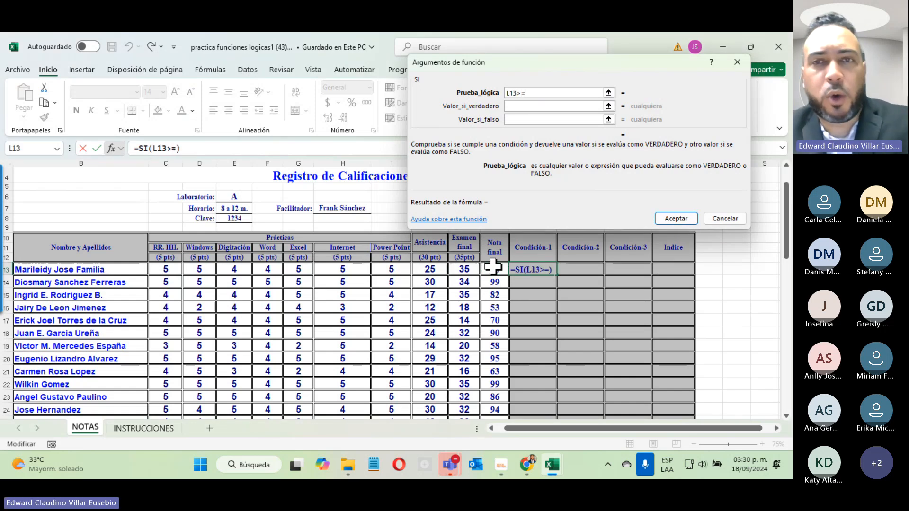
text(=70)
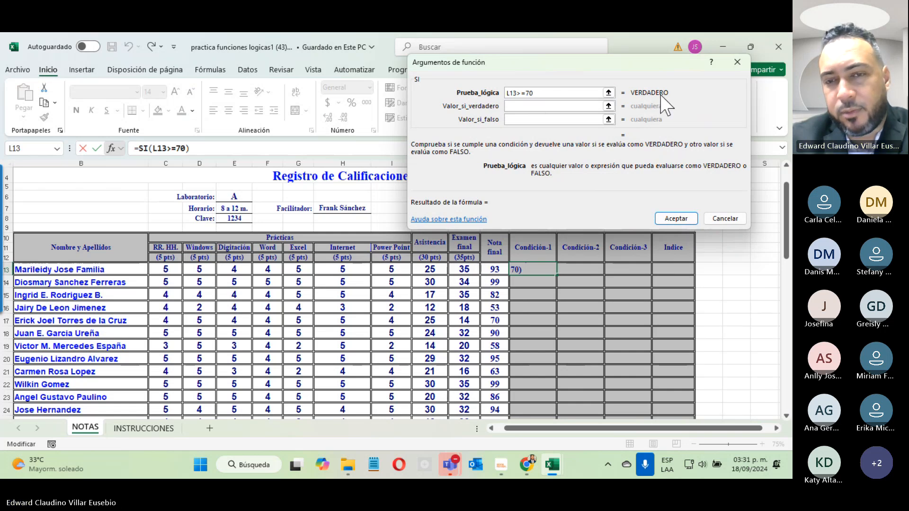
Set the SI function's value if true to the text "Aprobado".
click(520, 106)
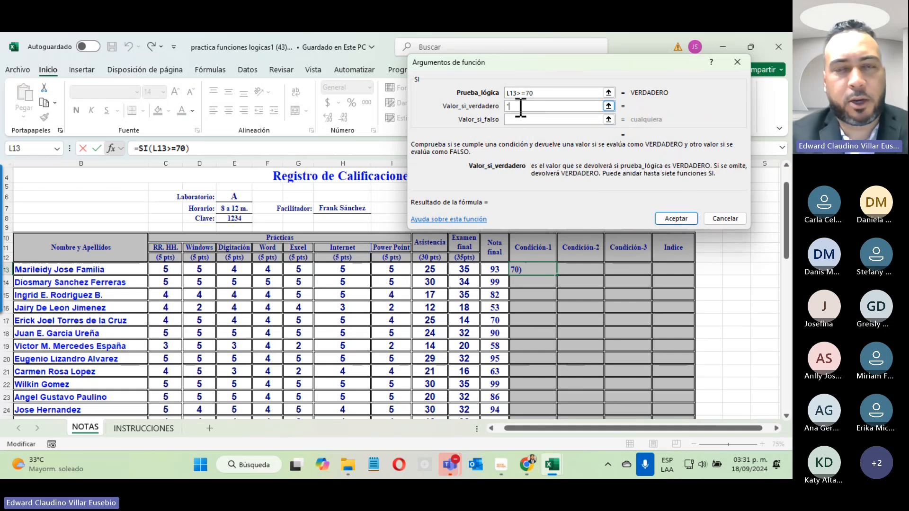
text(")
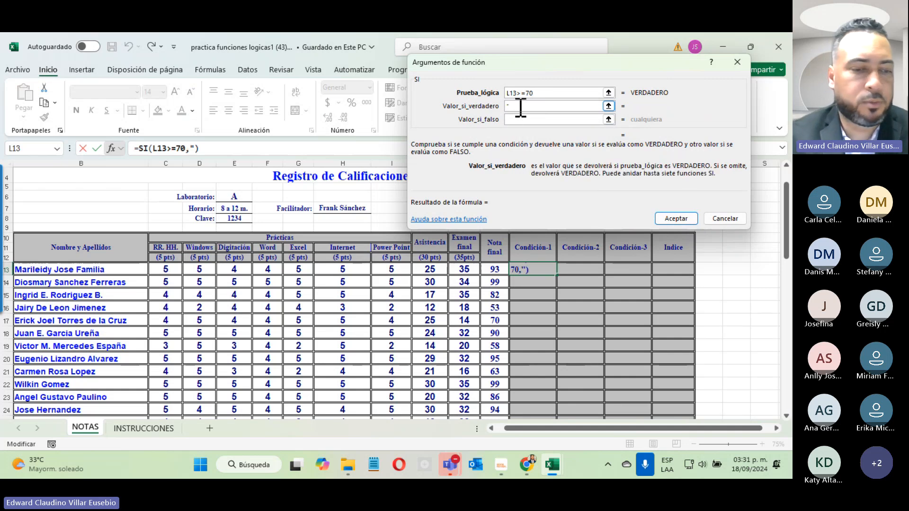
text(Aprob)
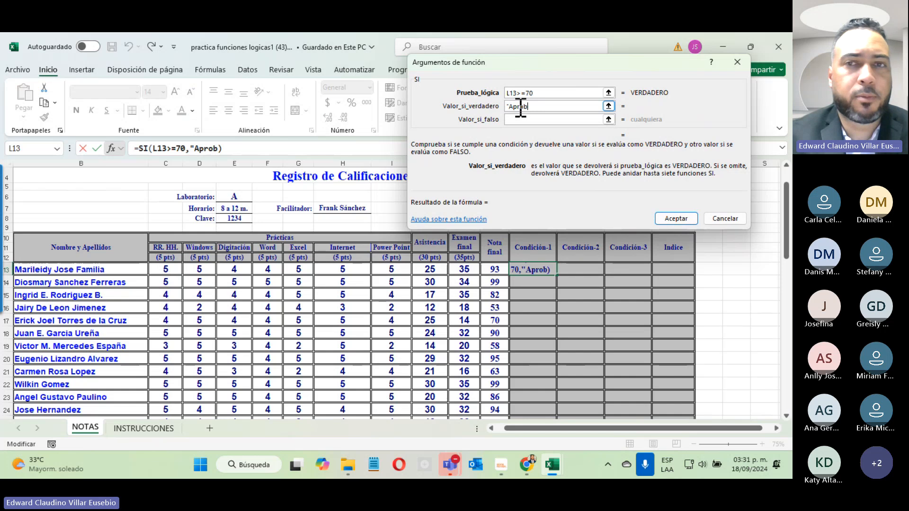
text(aro)
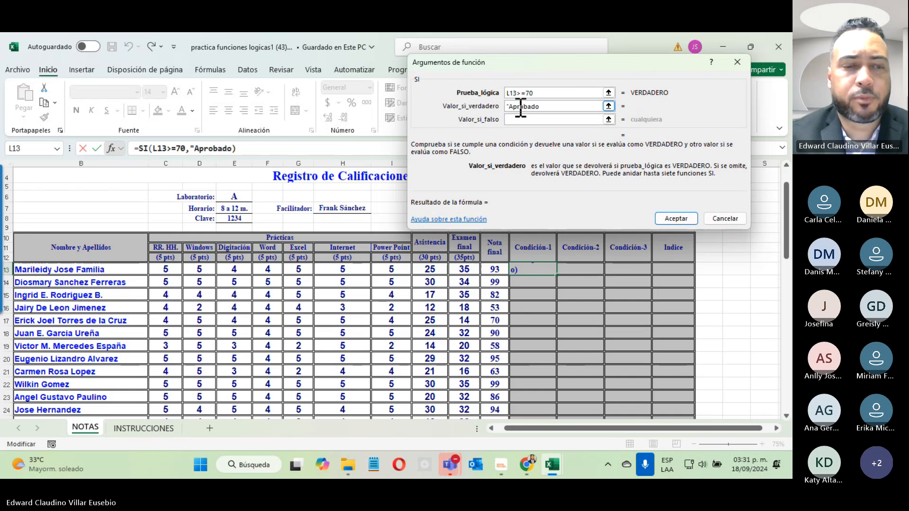
text(")
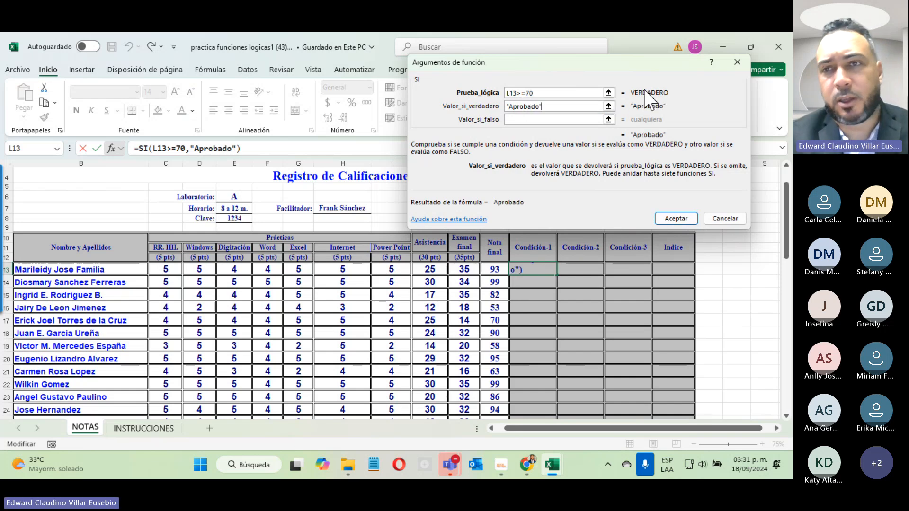
Set the value if false to "Reprobado", accept the SI formula and fill it down the Condición-1 column.
click(543, 120)
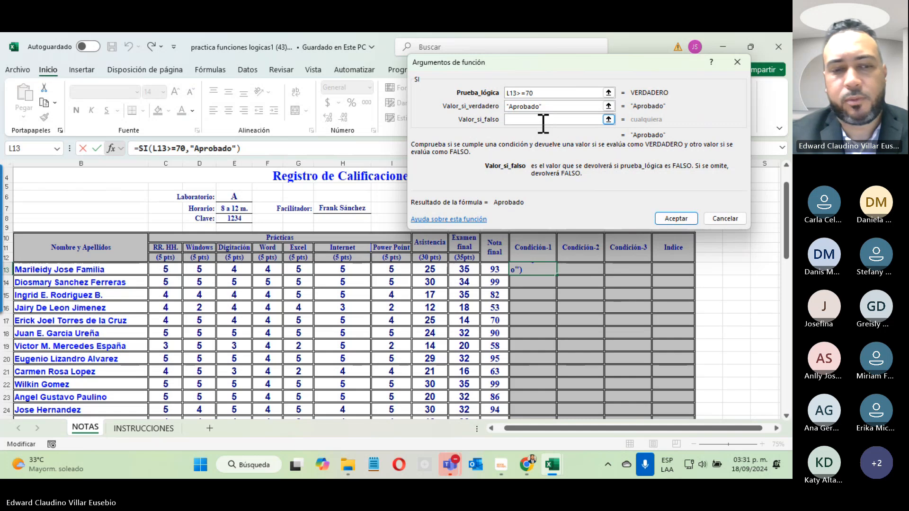
text(")
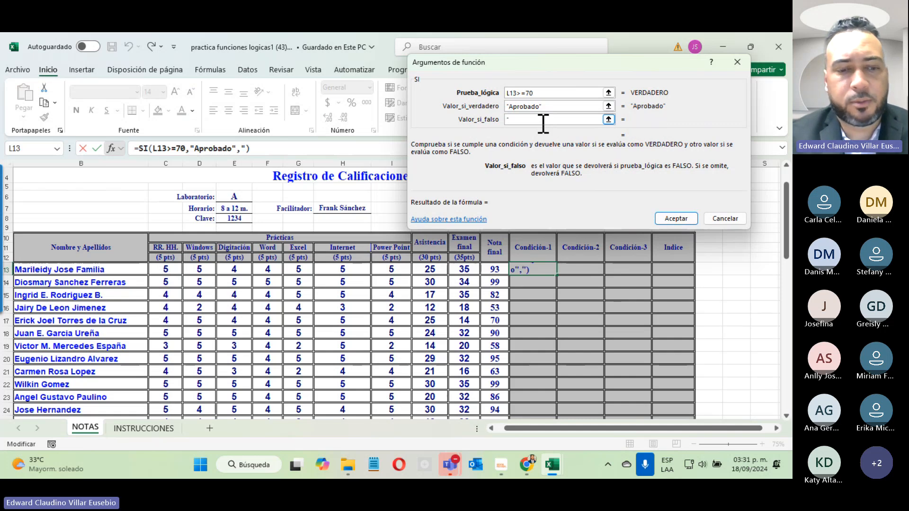
text(Reproba)
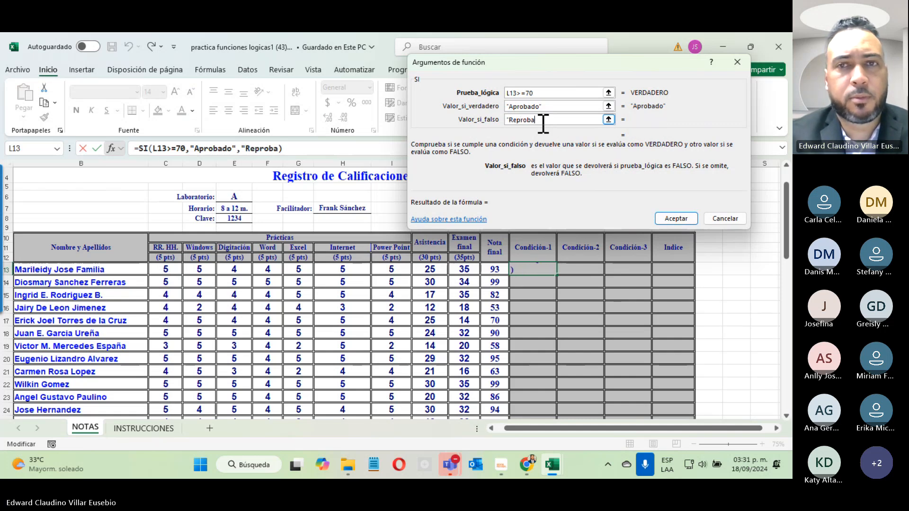
text(do")
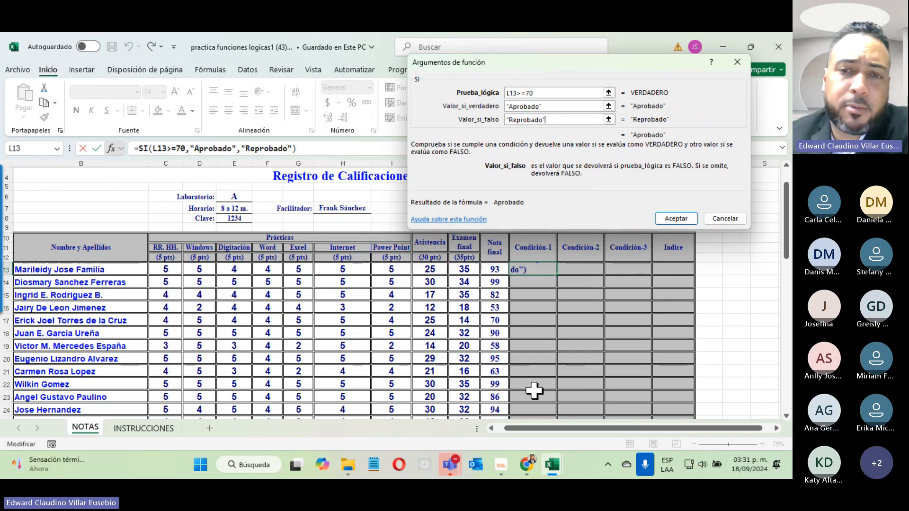
click(675, 217)
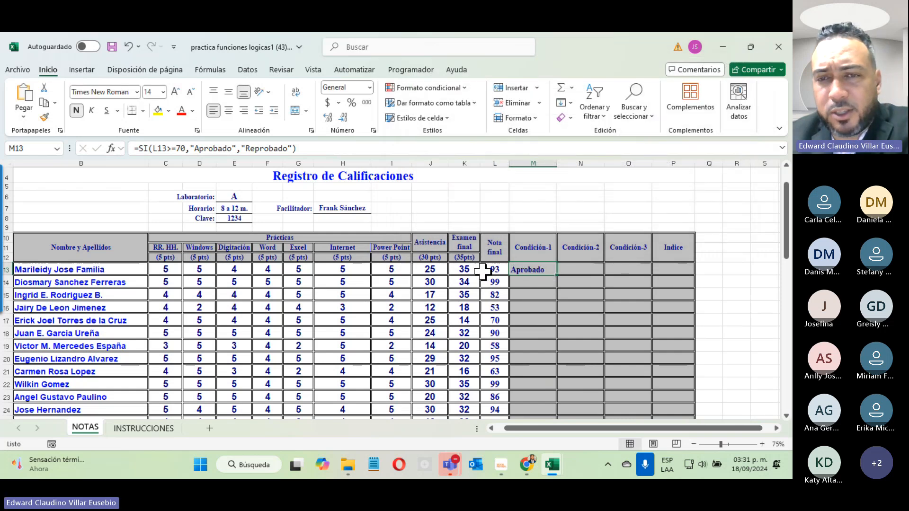
double_click(558, 276)
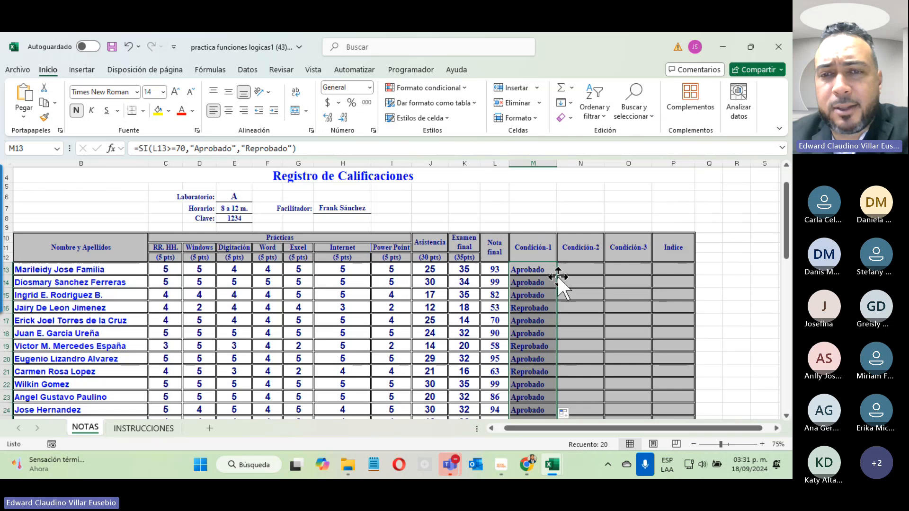
Check the Condición-1 results against the final grades, inspecting rows 16, 19 and 21 and the rest of the list.
click(523, 308)
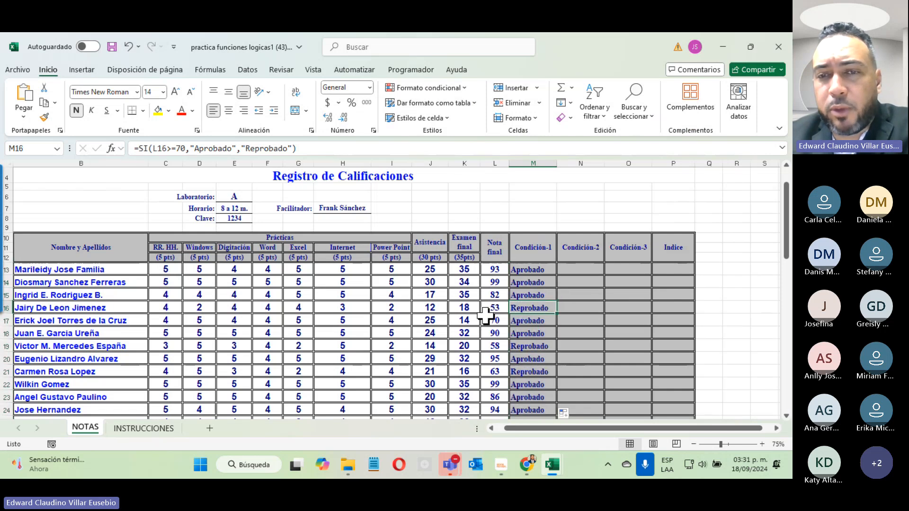
click(493, 346)
click(528, 347)
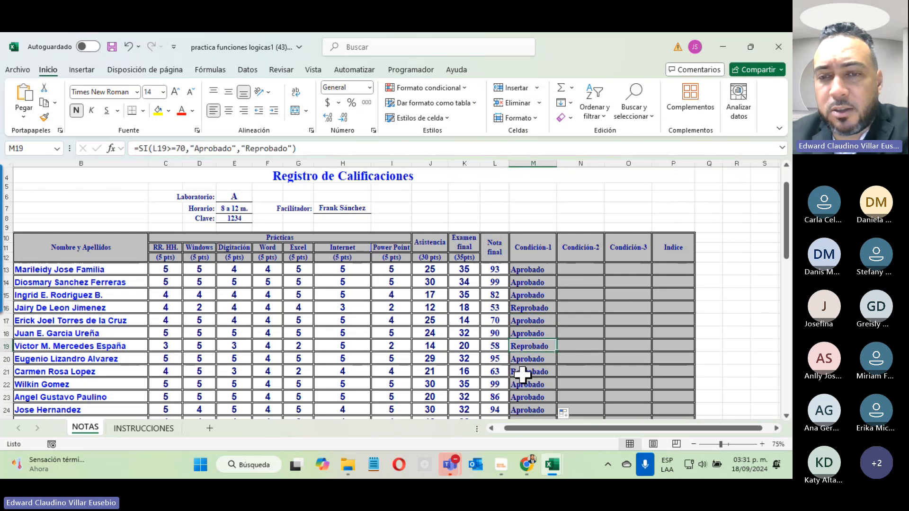
click(523, 372)
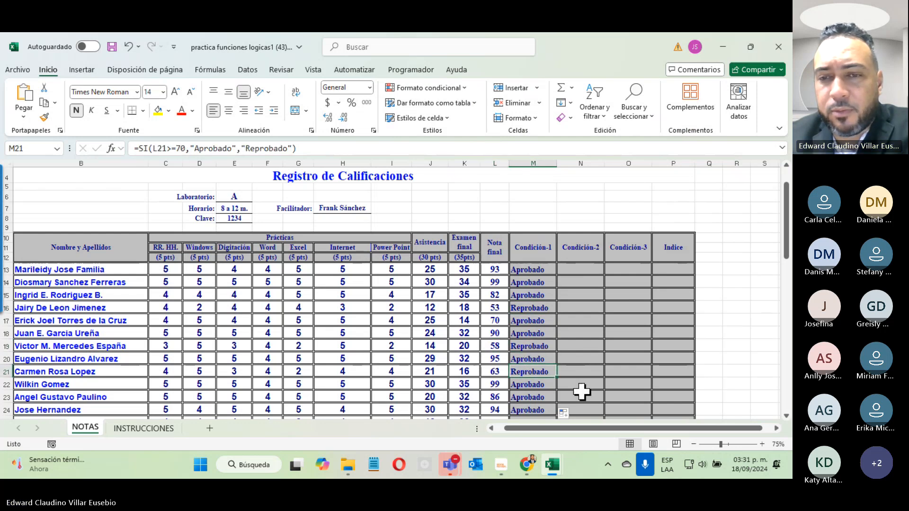
scroll(575, 389, down, 3)
scroll(531, 345, up, 4)
scroll(532, 344, down, 5)
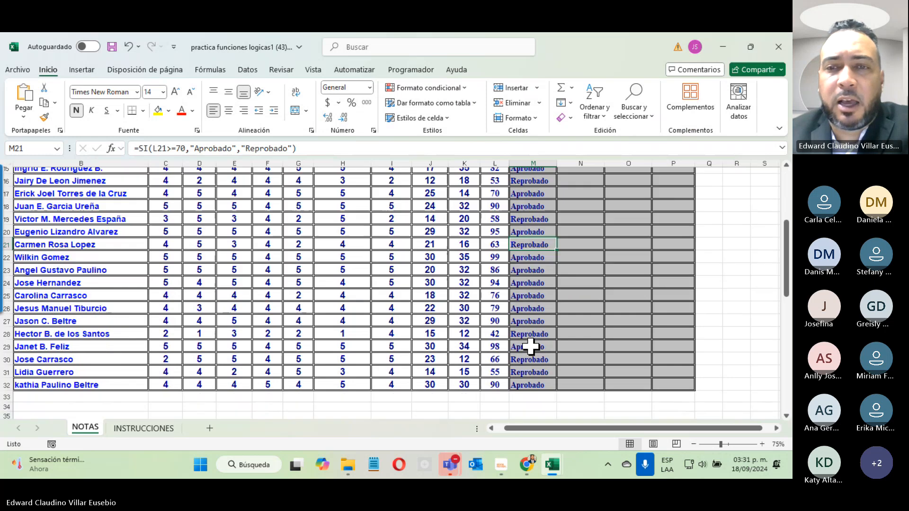
scroll(532, 345, up, 2)
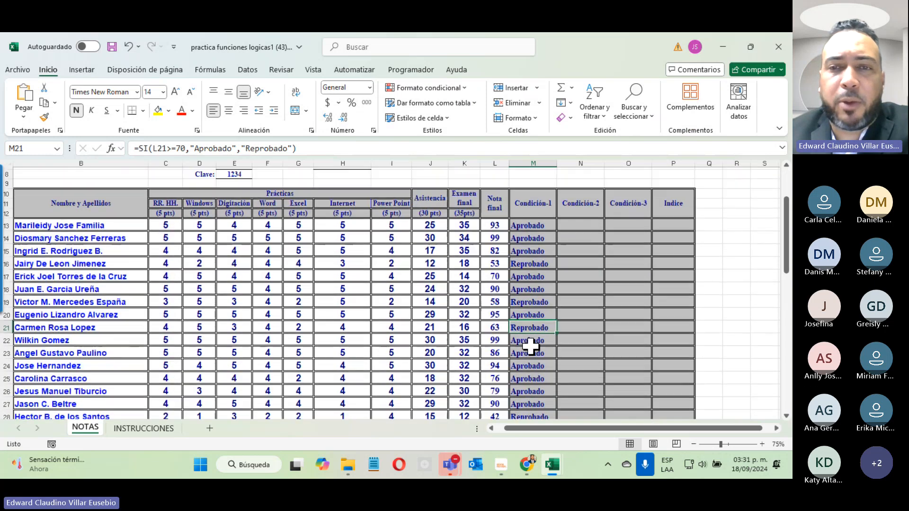
Review the second task on the INSTRUCCIONES sheet and locate the Nota final and Asistencia cells it needs in row 13 of NOTAS.
click(144, 429)
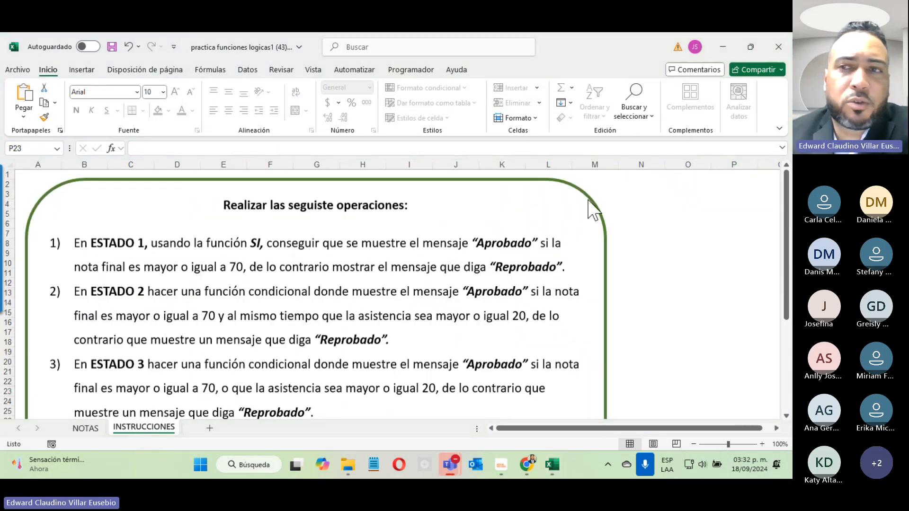
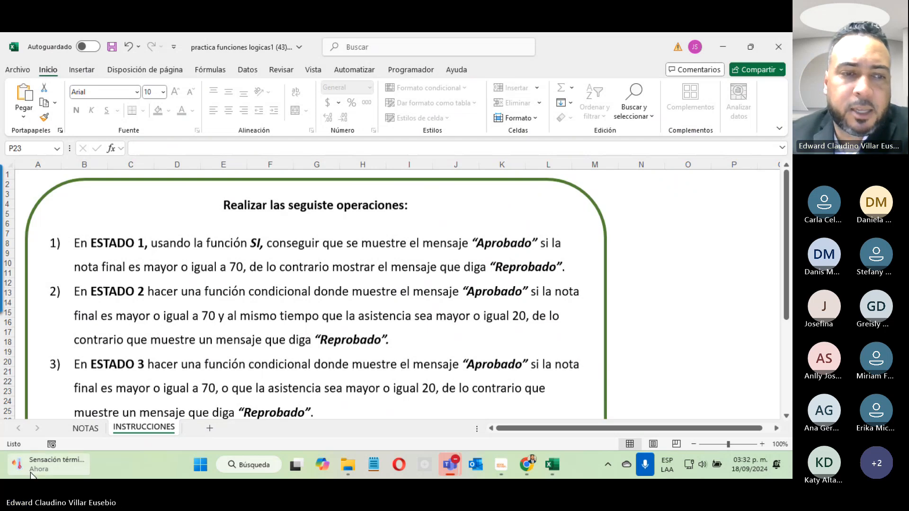
click(85, 428)
click(85, 429)
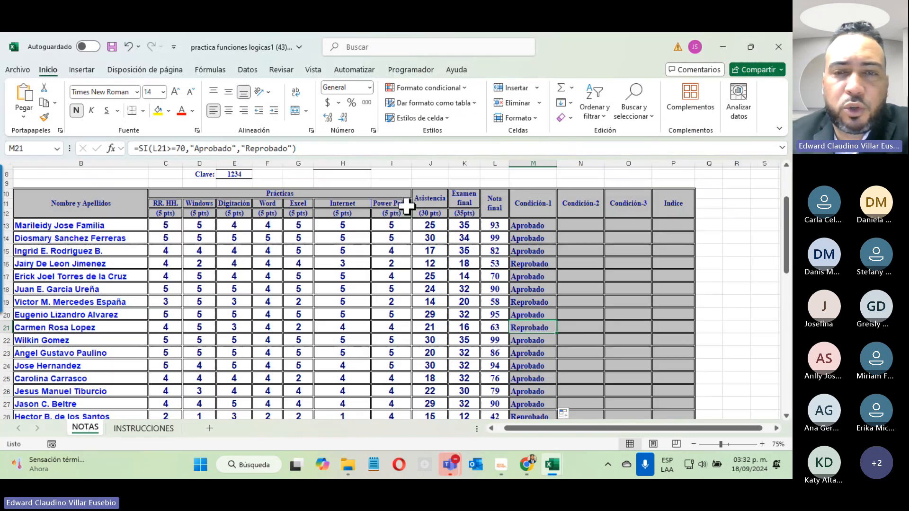
click(586, 227)
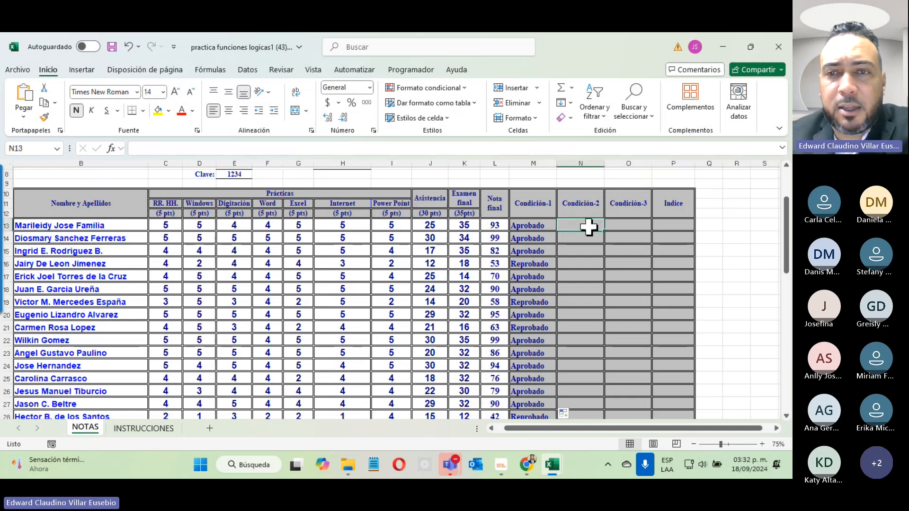
click(490, 226)
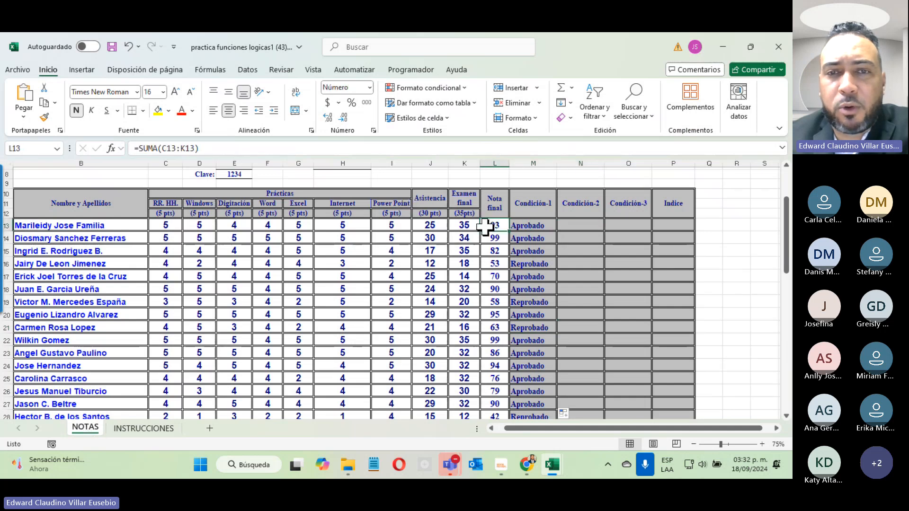
click(417, 222)
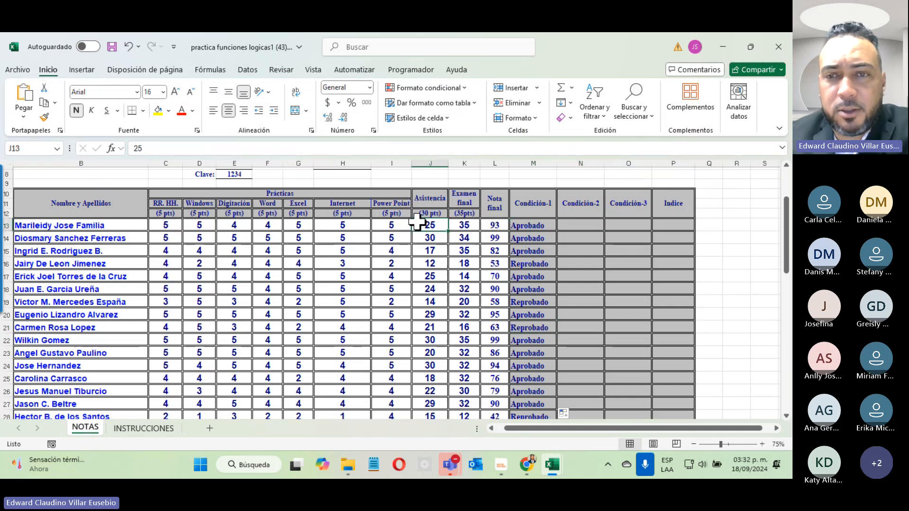
Start an SI formula in the Condición-2 cell of row 13, nesting the Y function as its logical test.
click(590, 229)
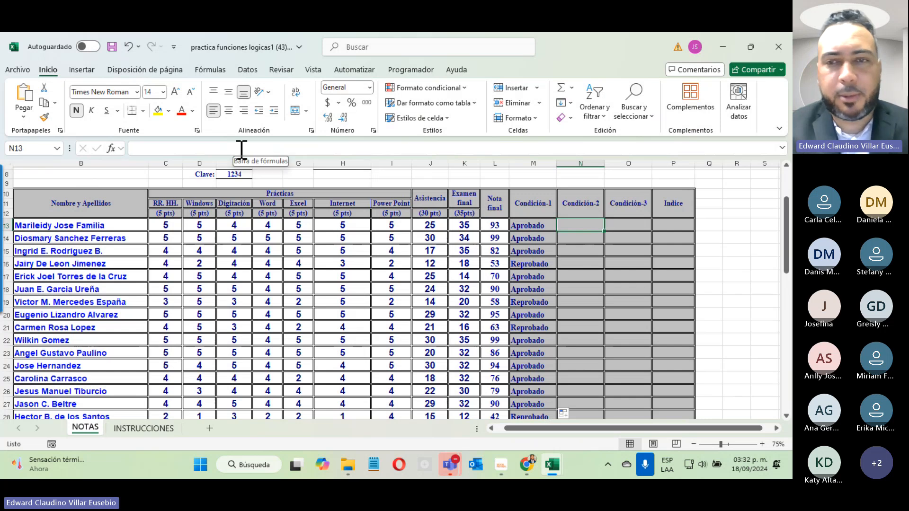
text(=si)
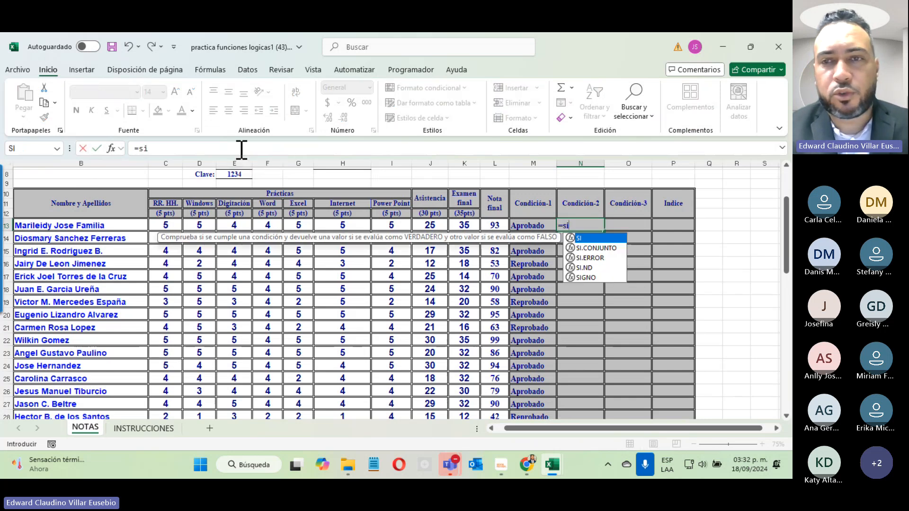
double_click(587, 238)
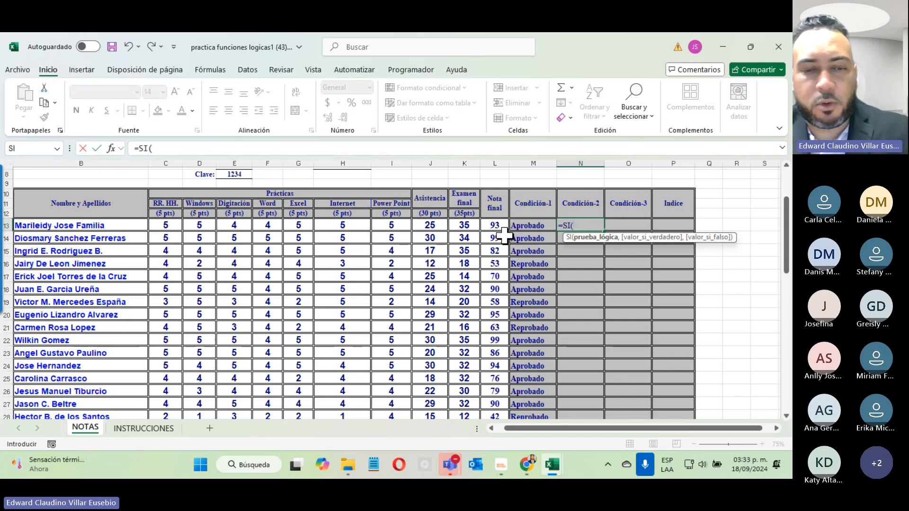
text(y)
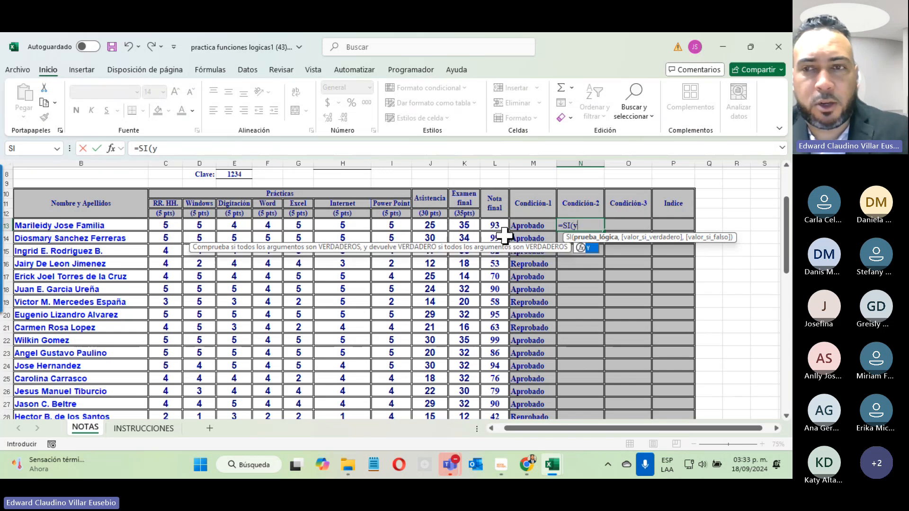
double_click(590, 247)
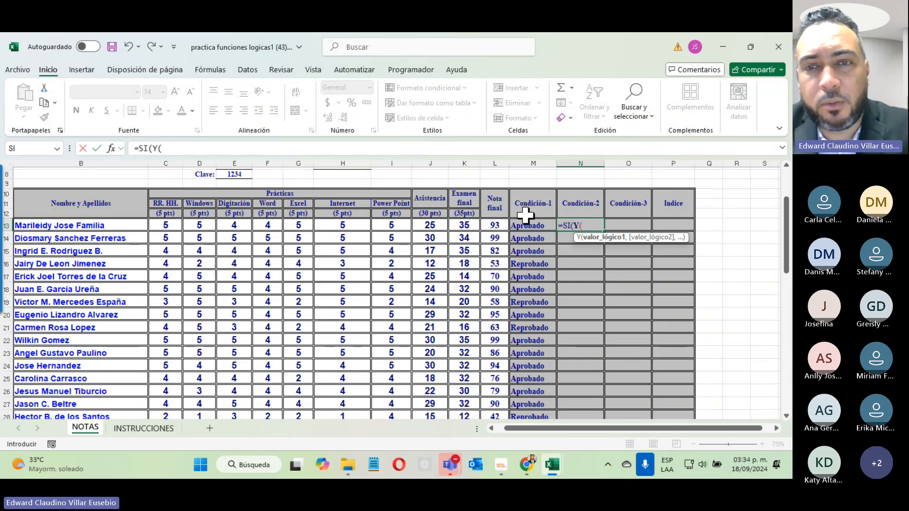
Set the Y function's first condition to the row's Nota final being at least 70 (L13>=70).
click(493, 224)
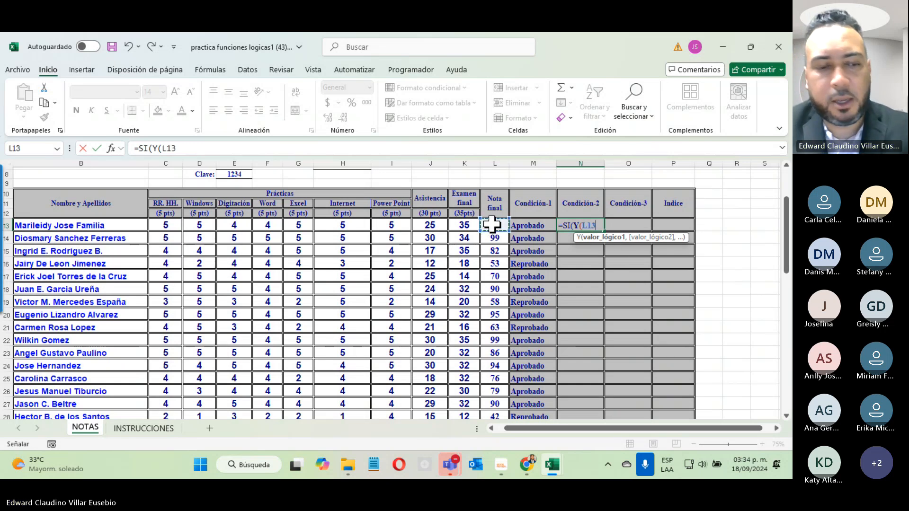
text(>)
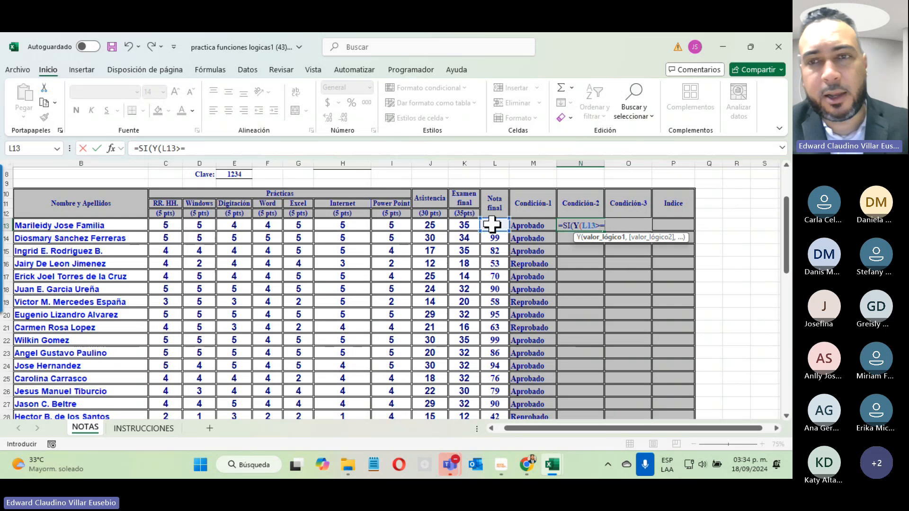
text(=70)
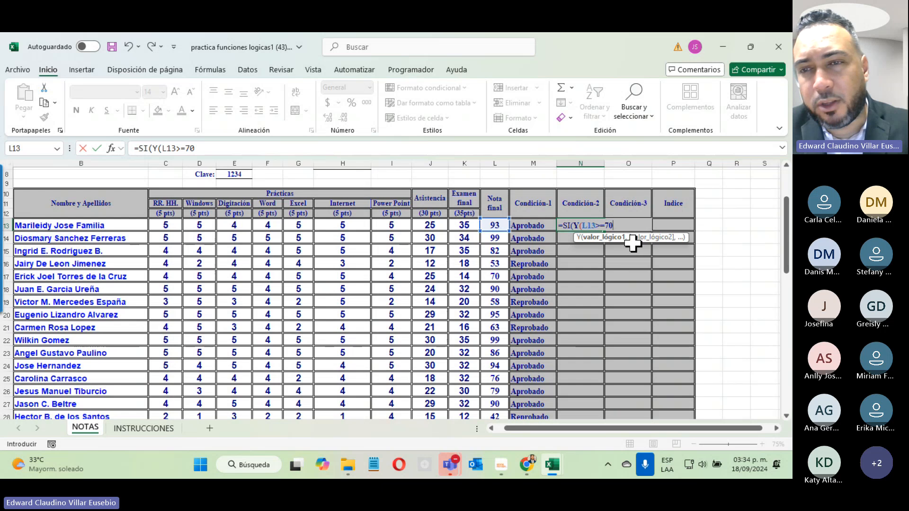
text(,)
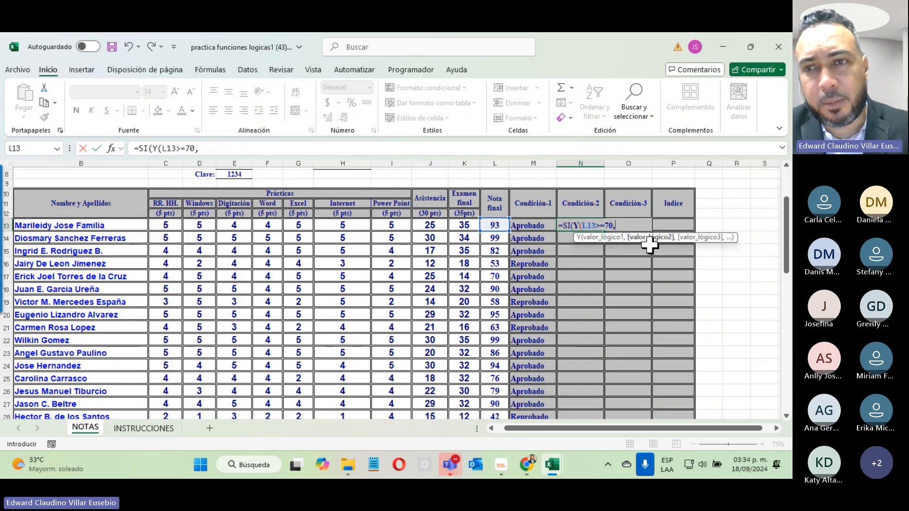
Add the Y function's second condition, the row's Asistencia being at least 20 (J13>=20).
click(682, 103)
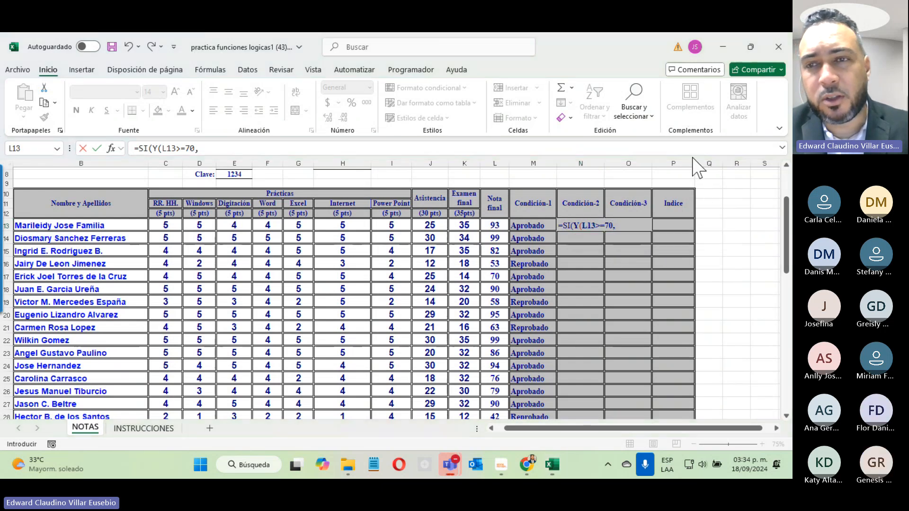
click(634, 228)
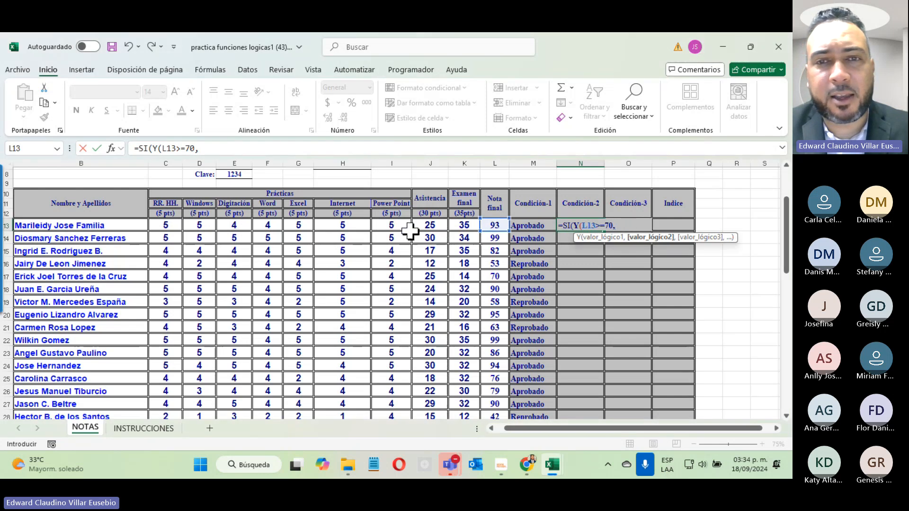
click(416, 228)
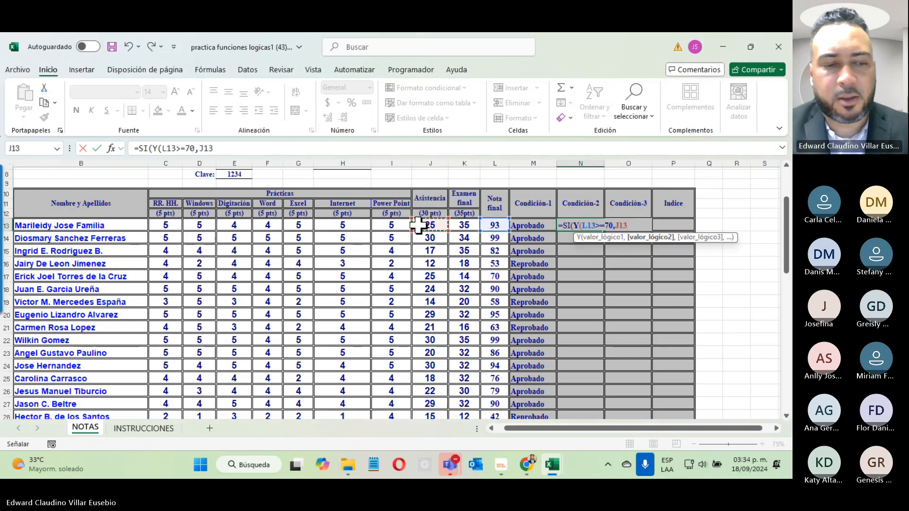
text(>=20)
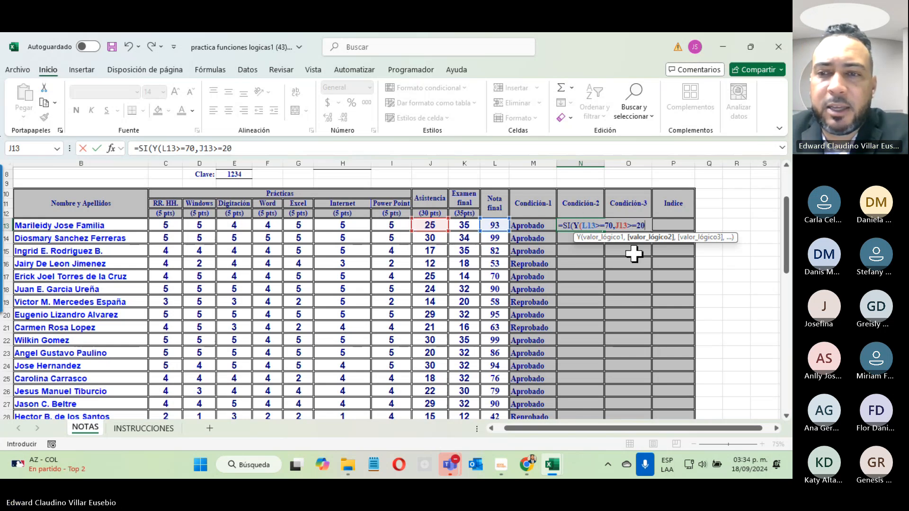
Switch to the Microsoft Teams meeting to look through both pages of participants, and return to the unfinished formula in Excel.
click(759, 410)
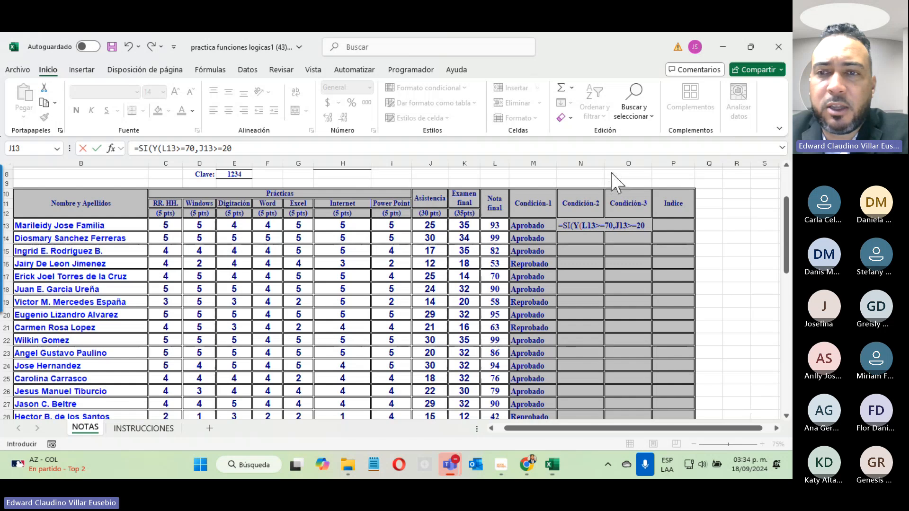
click(649, 225)
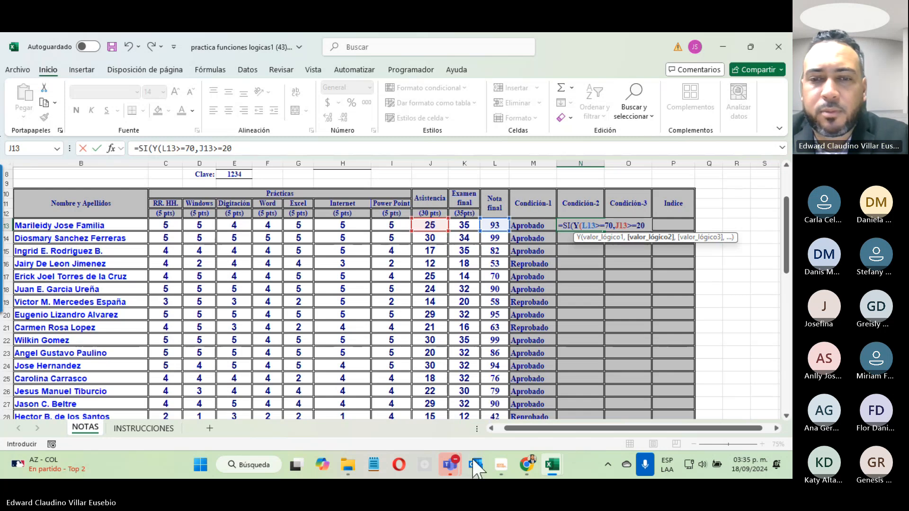
mouse_move(456, 467)
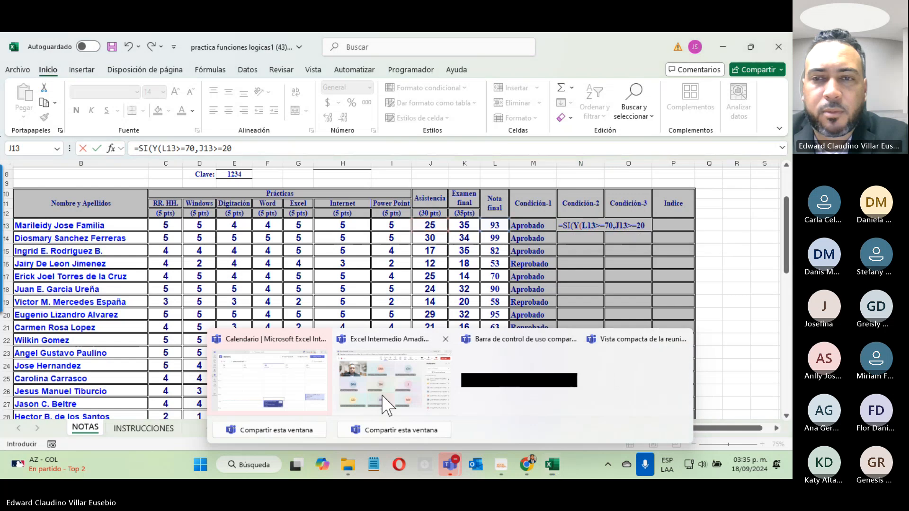
click(393, 386)
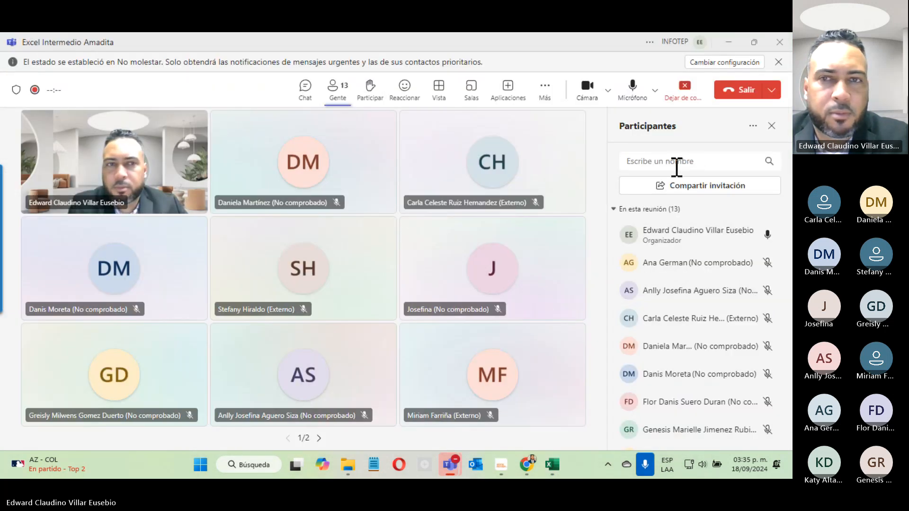
click(753, 237)
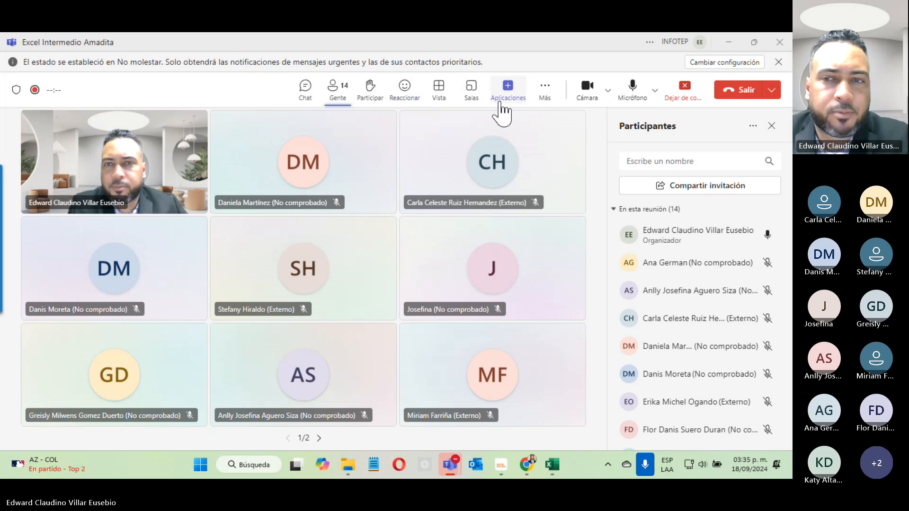
click(729, 40)
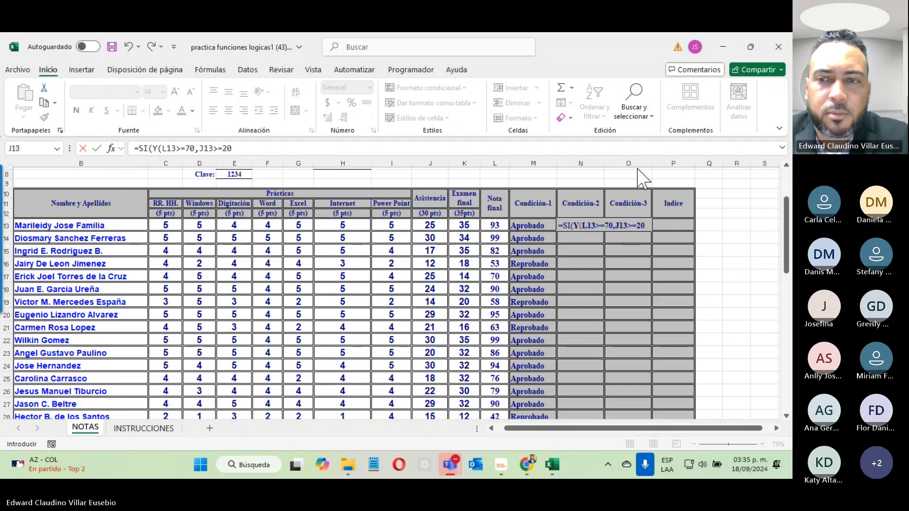
click(783, 319)
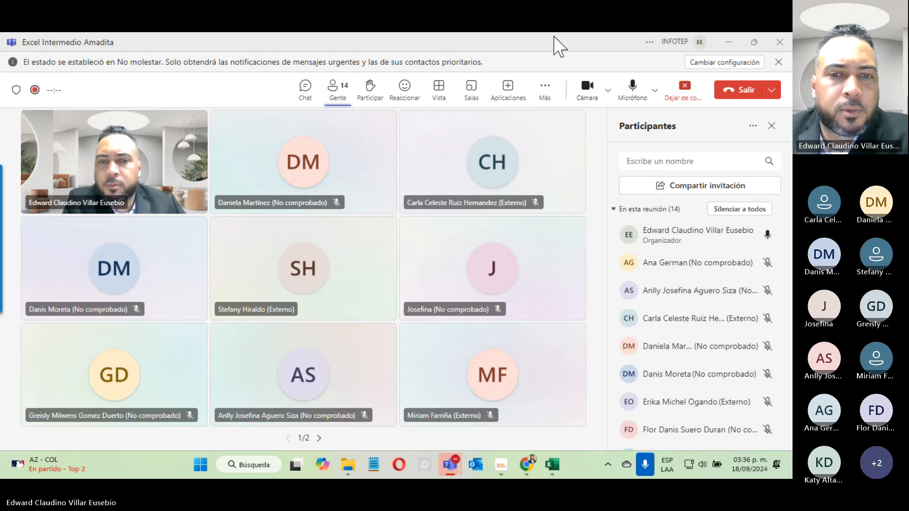
click(319, 438)
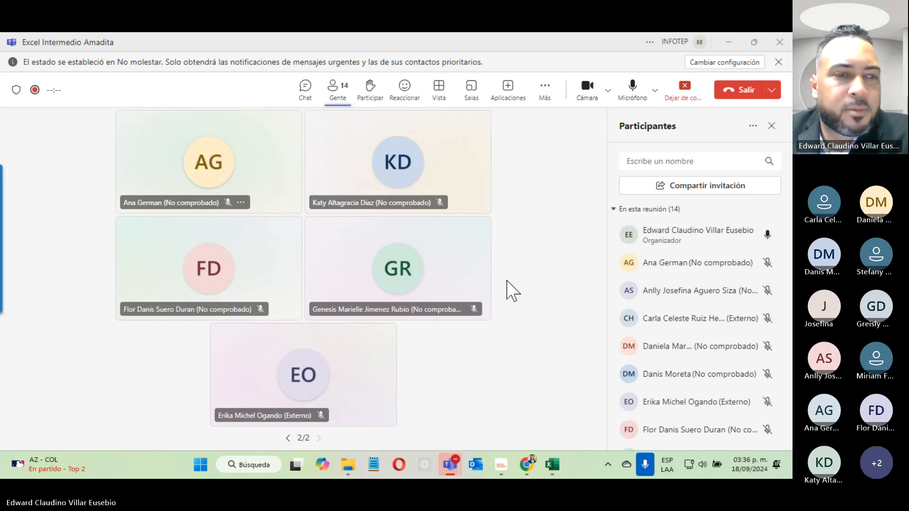
click(728, 42)
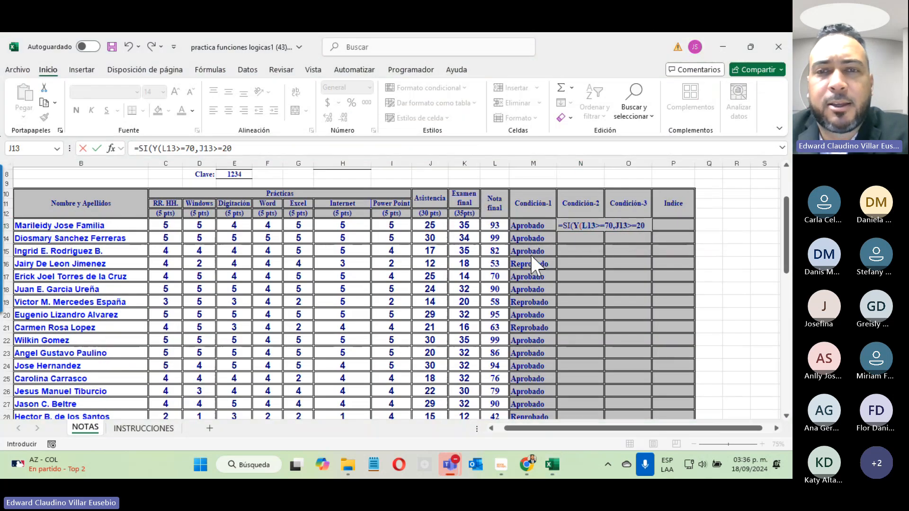
click(612, 226)
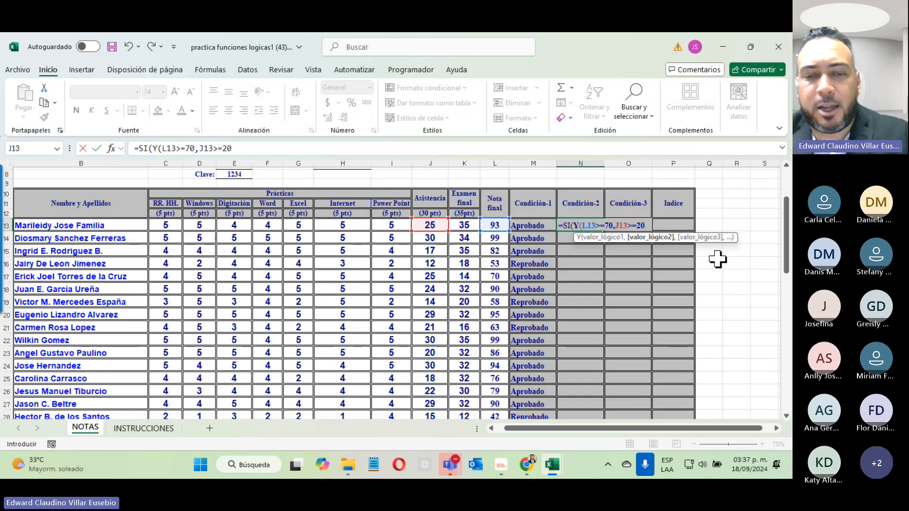
Close the Y function and set the SI function's value if true to the text "Aprobado".
text())
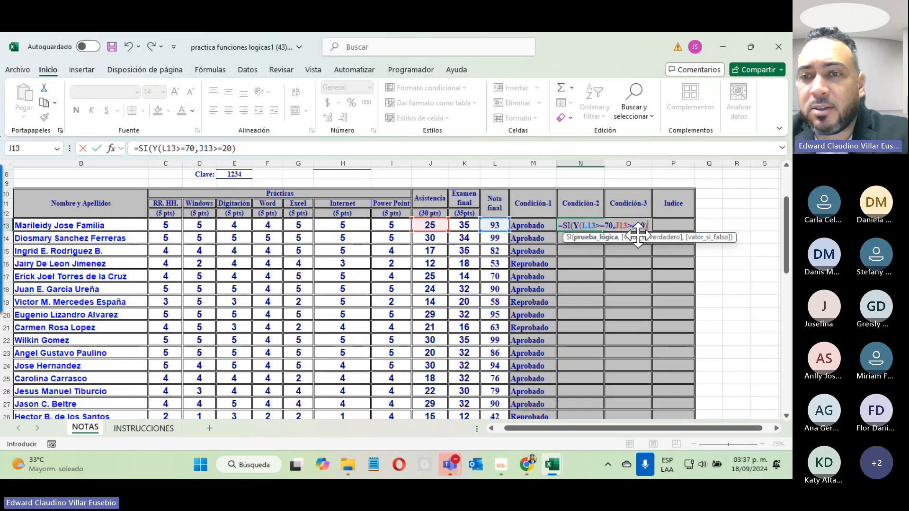
text(,"Ap)
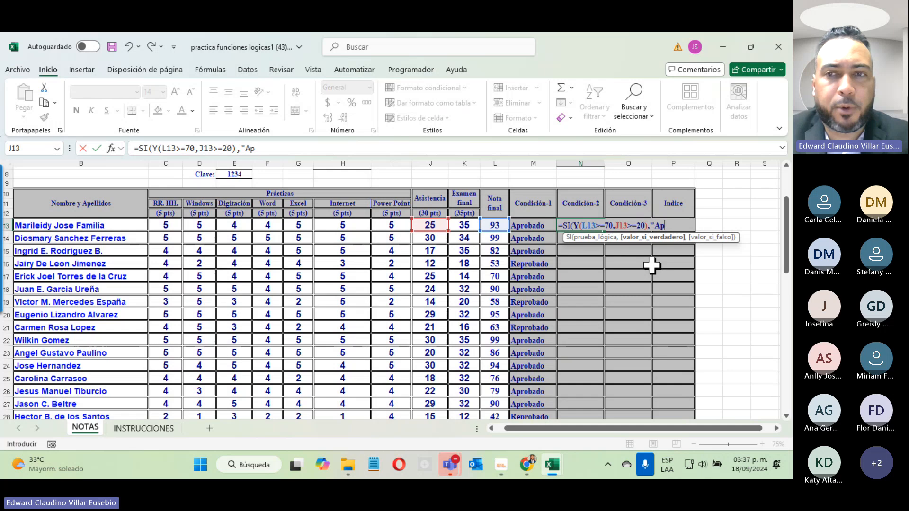
text(robado)
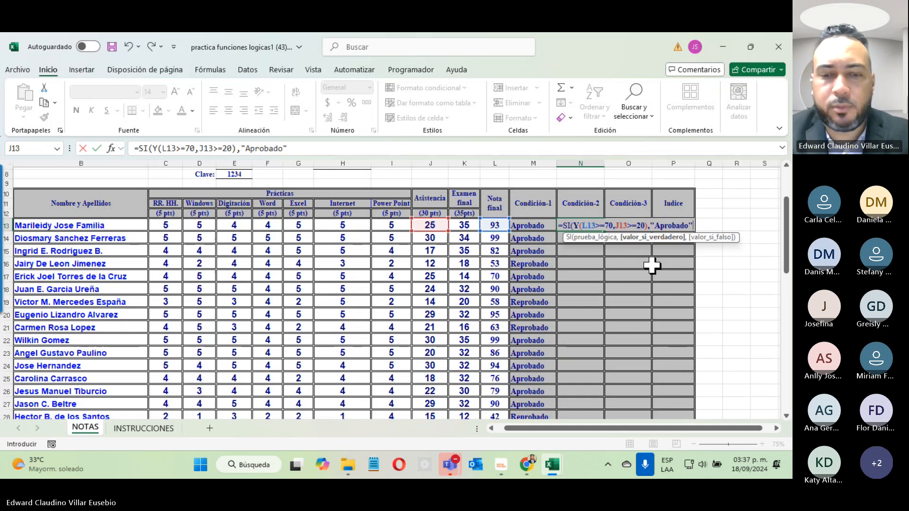
text(",)
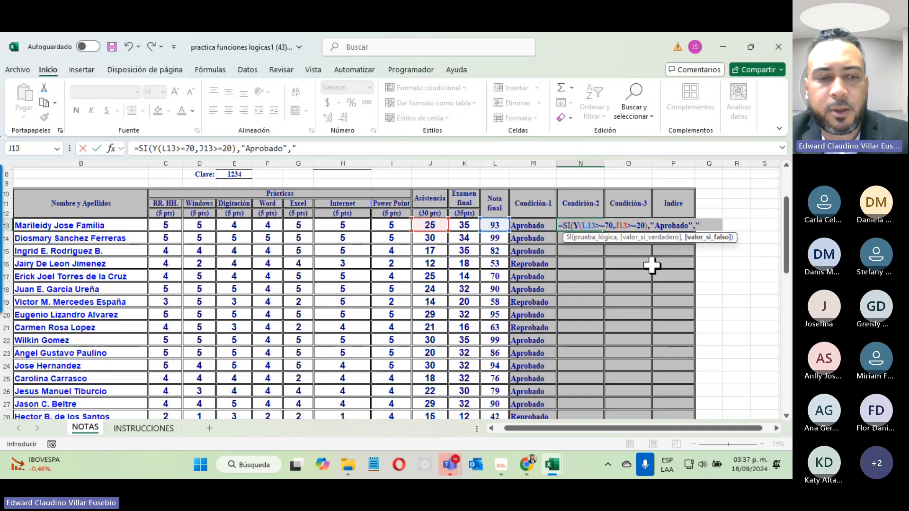
Set the value if false to "Reprobado", close the SI function and accept the formula.
text("Reprobado)
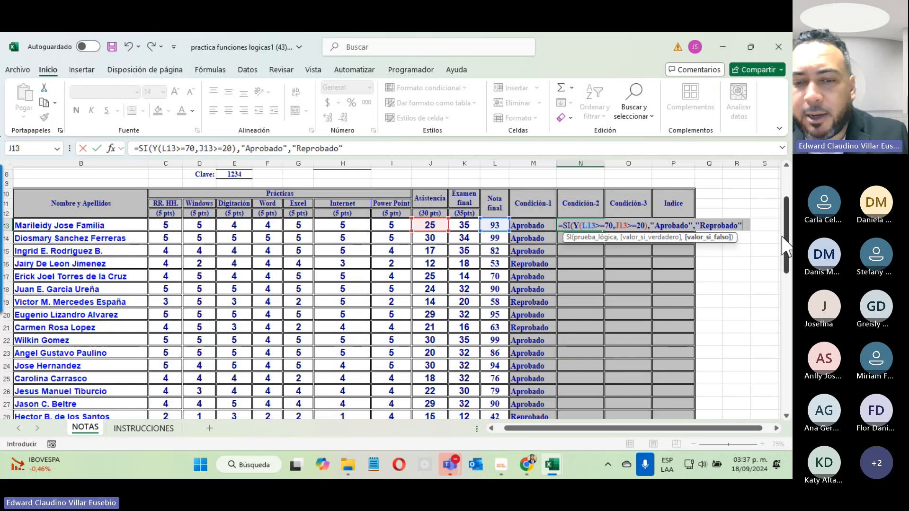
text())
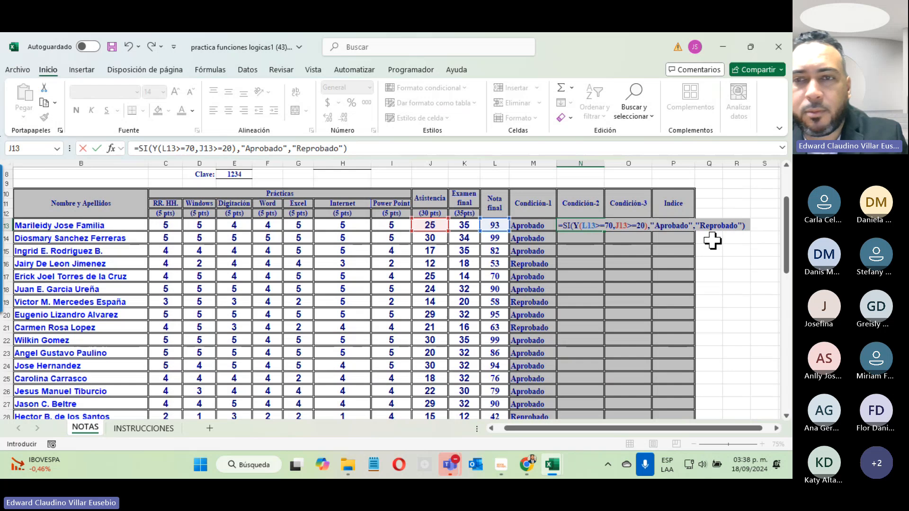
key(Return)
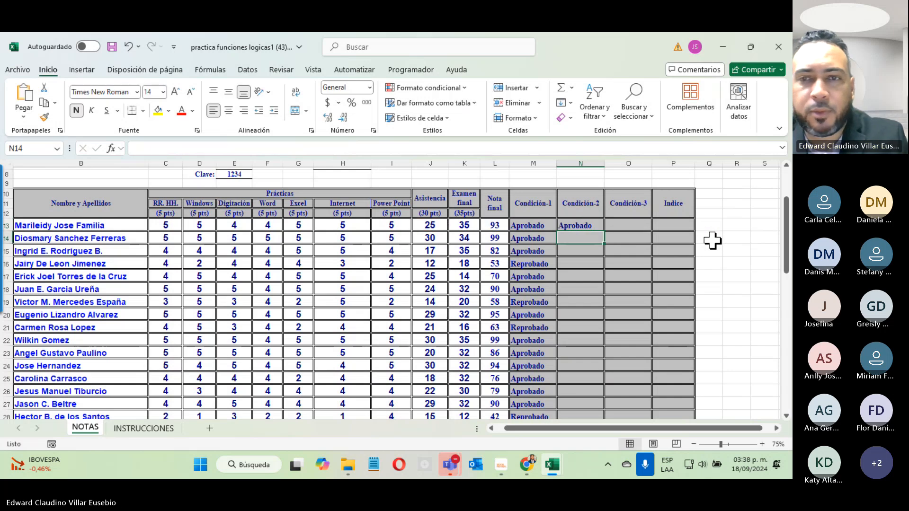
Fill the SI and Y formula from N13 down the Condición-2 column for all students.
click(575, 228)
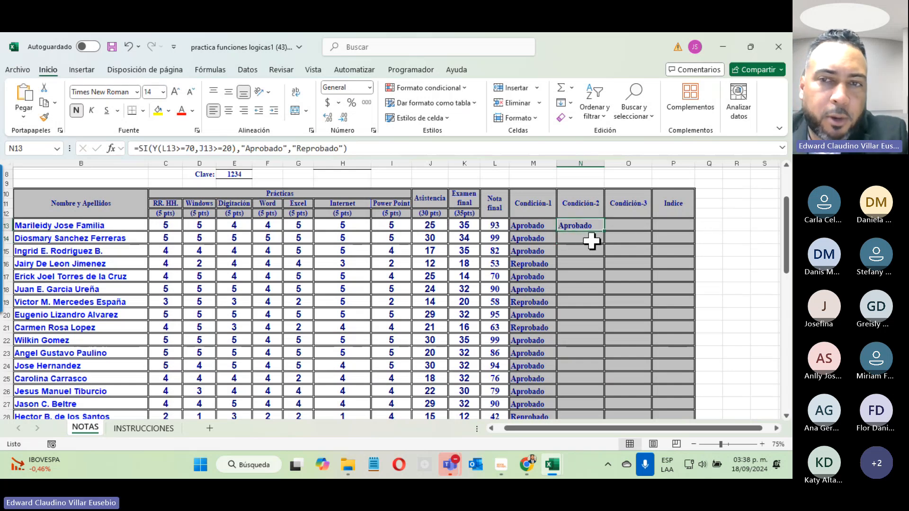
drag(607, 231, 607, 232)
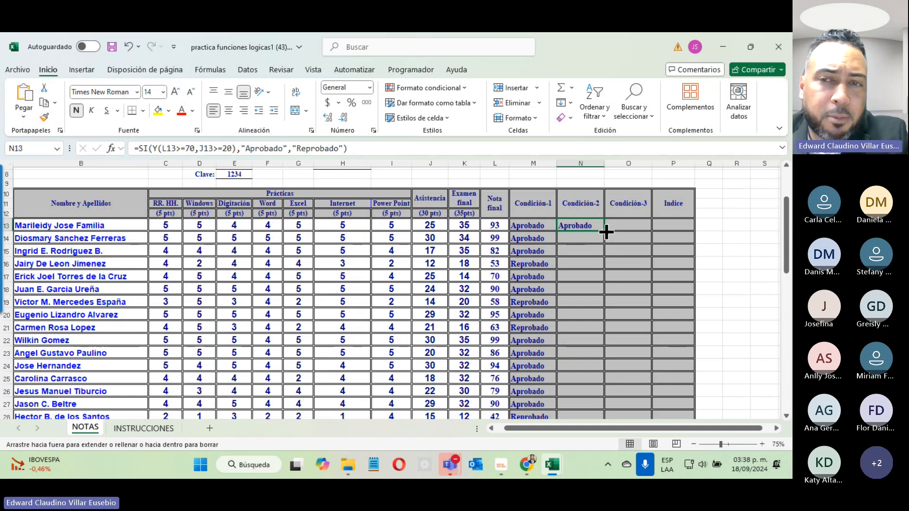
double_click(607, 232)
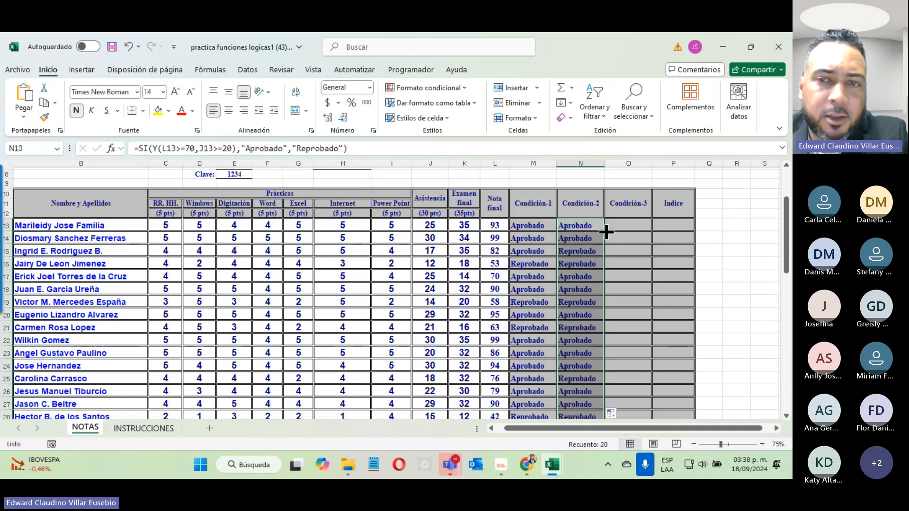
Check the Condición-2 results in rows 14 and 15 against their Asistencia and Nota final values.
click(574, 240)
click(429, 236)
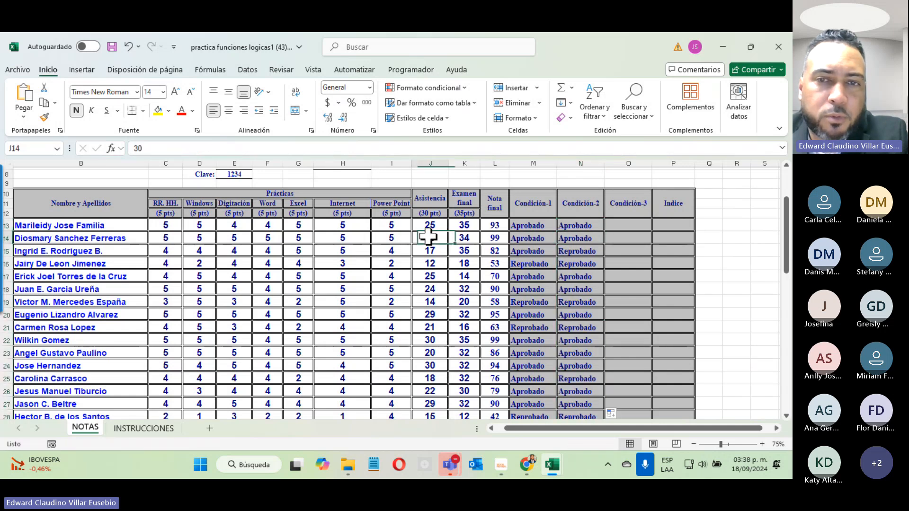
mouse_move(428, 236)
mouse_down()
mouse_move(592, 239)
mouse_move(402, 252)
mouse_move(420, 248)
mouse_up()
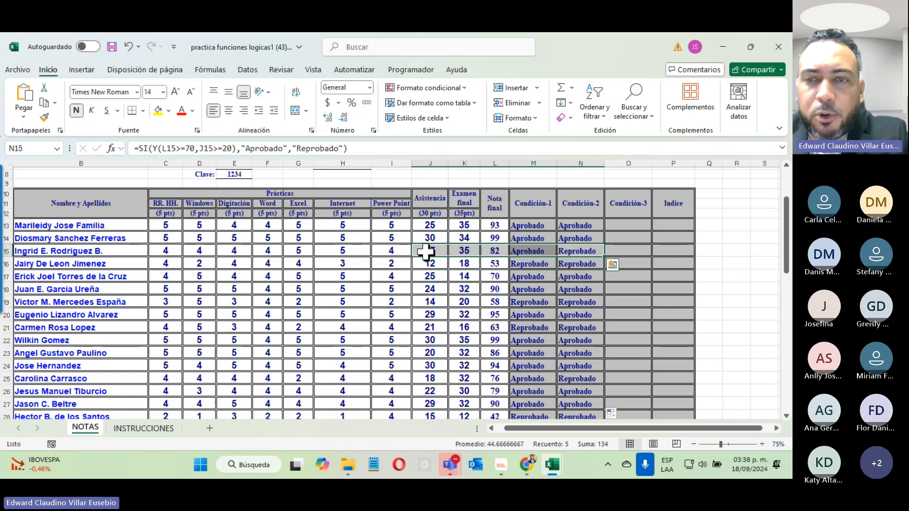
Check the Condición-2 results in rows 16, 19 and 21 against their Asistencia and Nota final values.
click(579, 265)
drag(578, 265, 430, 265)
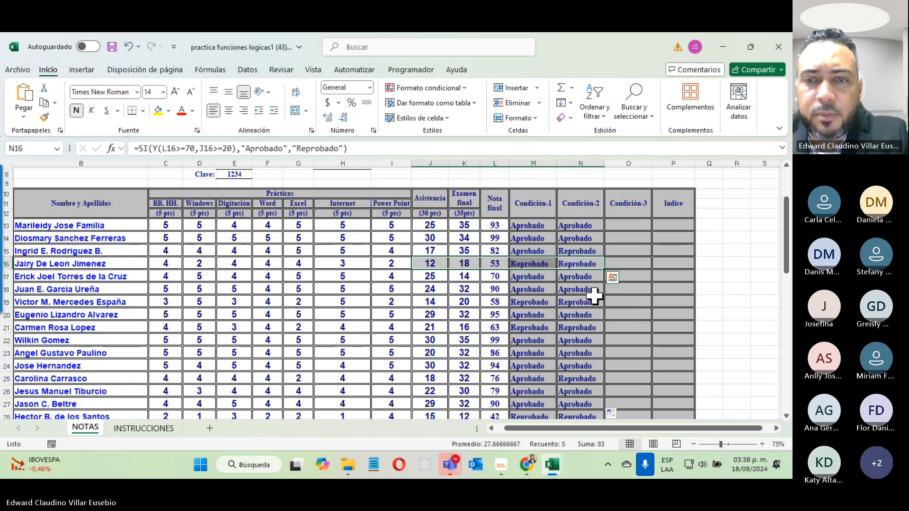
drag(587, 303, 426, 304)
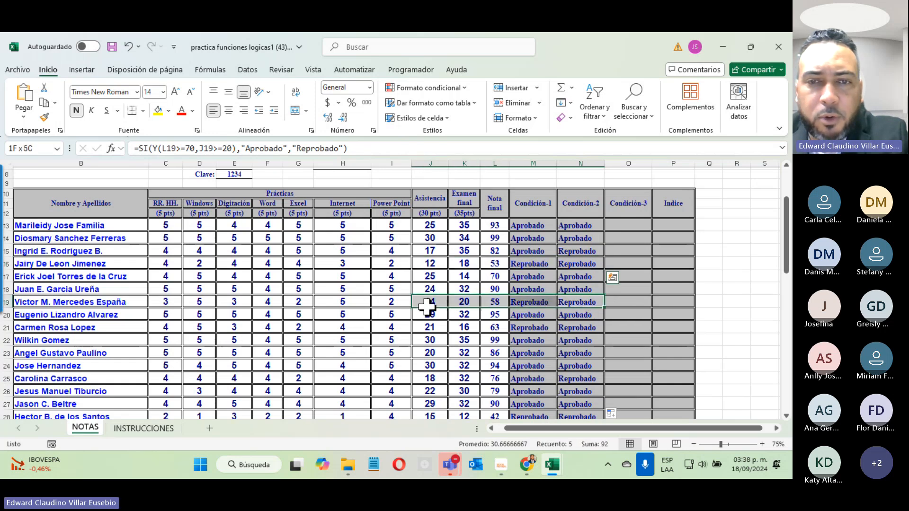
click(587, 328)
drag(588, 330, 423, 340)
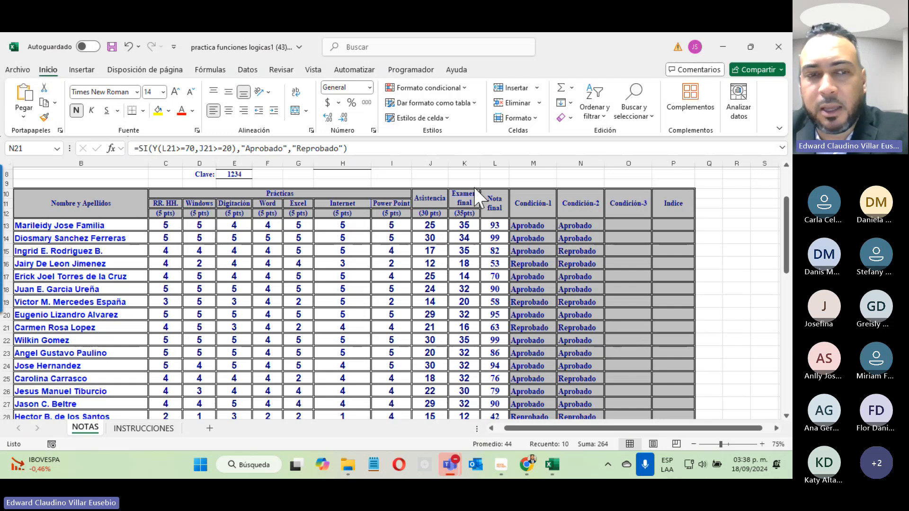
Read the ESTADO 3 task on the INSTRUCCIONES sheet for the Condición-3 column.
click(629, 205)
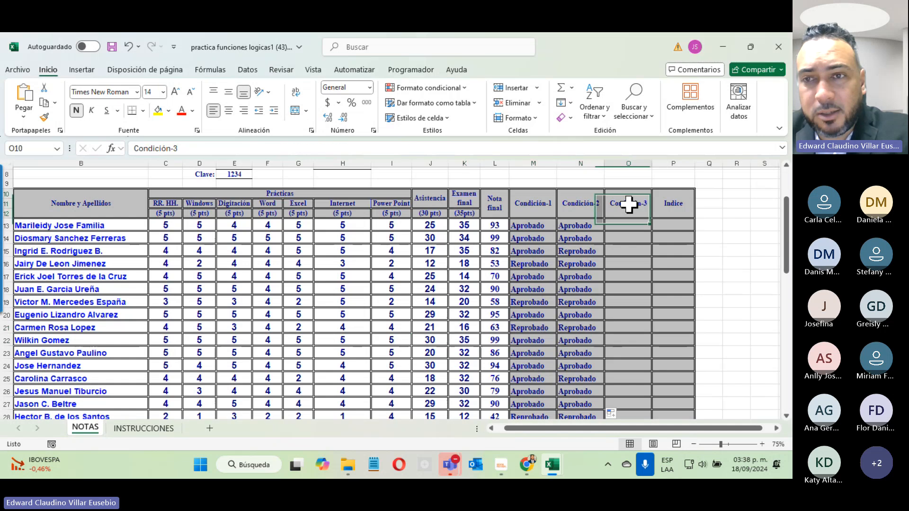
click(134, 429)
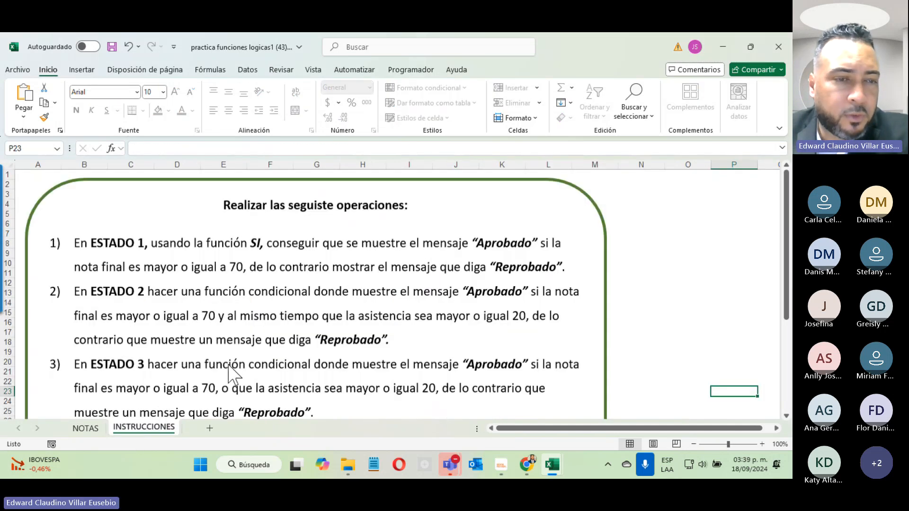
scroll(94, 351, down, 4)
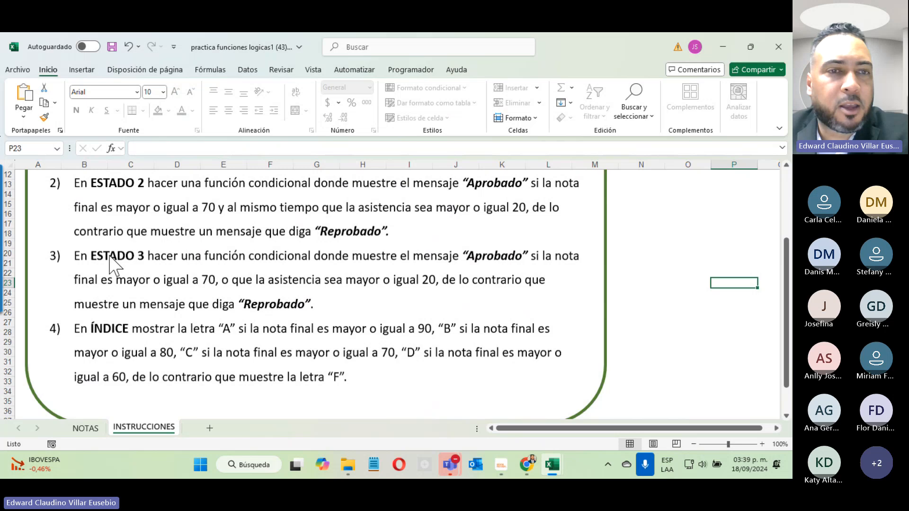
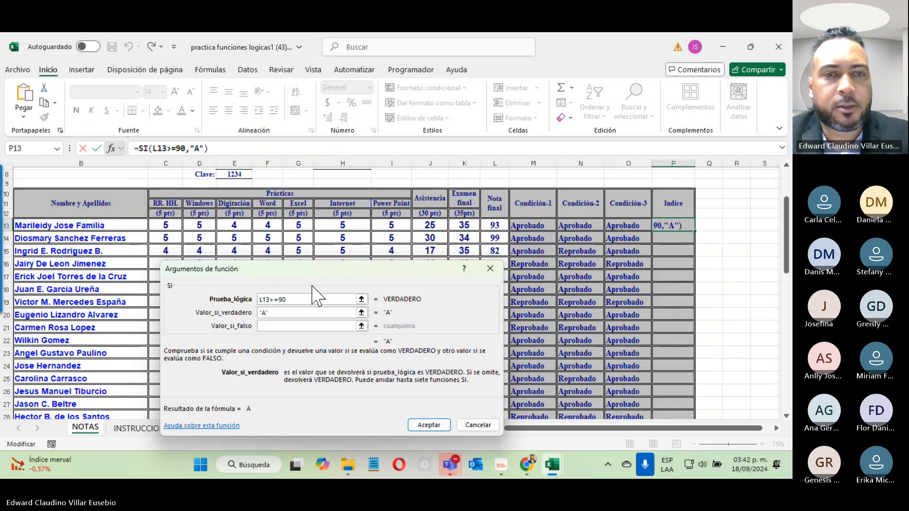
Set the SI function's value if false to "B" and accept the Indice formula in P13.
key(Tab)
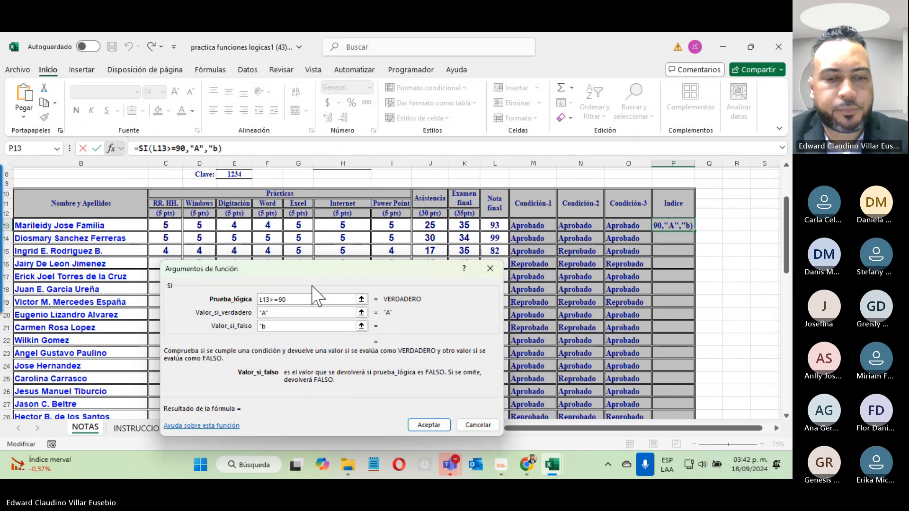
text("B")
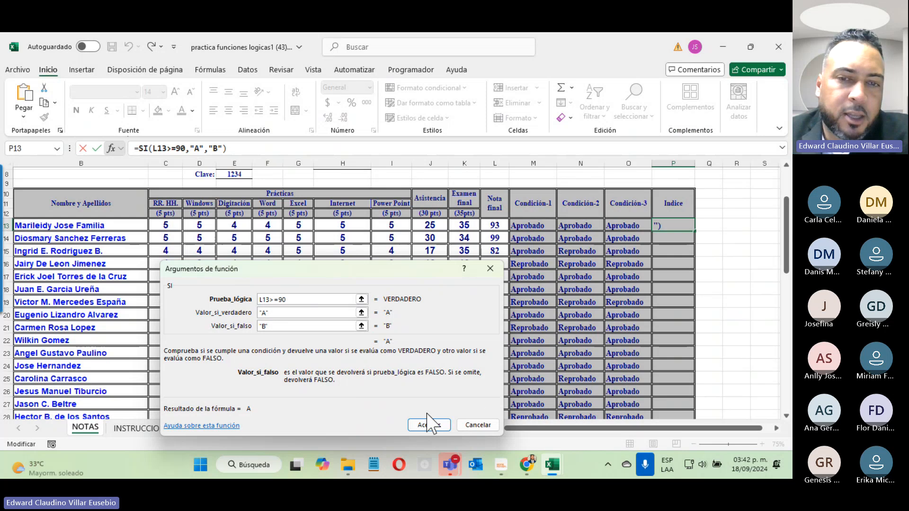
click(419, 425)
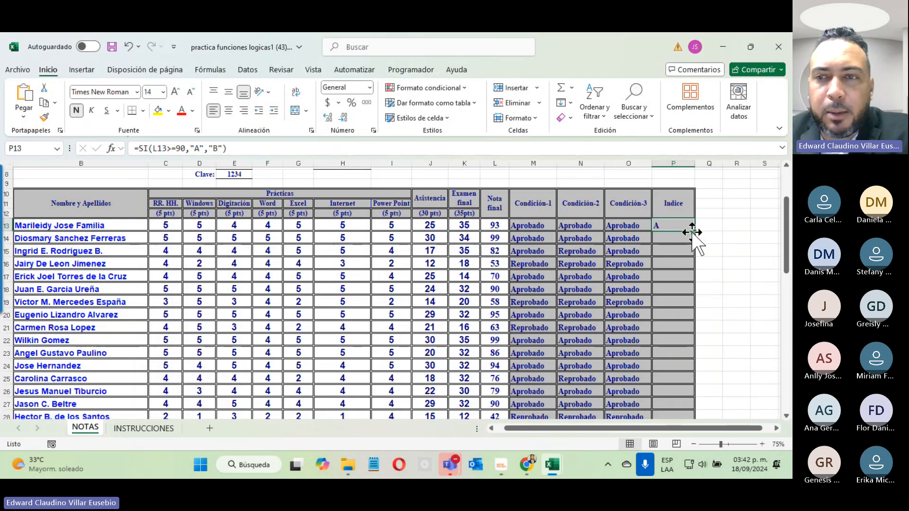
Try the Indice formula down to P26 against the Nota final values and clear the copies from P14:P26.
drag(695, 232, 692, 396)
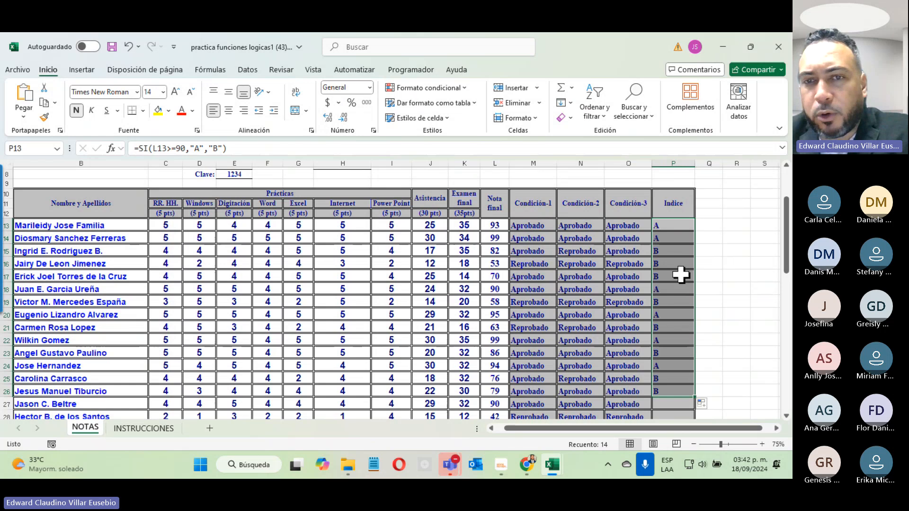
click(483, 264)
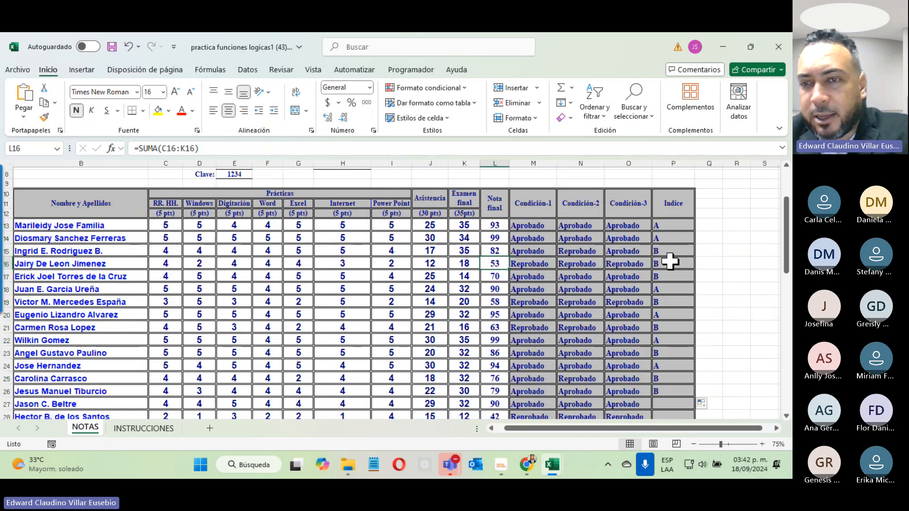
drag(665, 237, 668, 394)
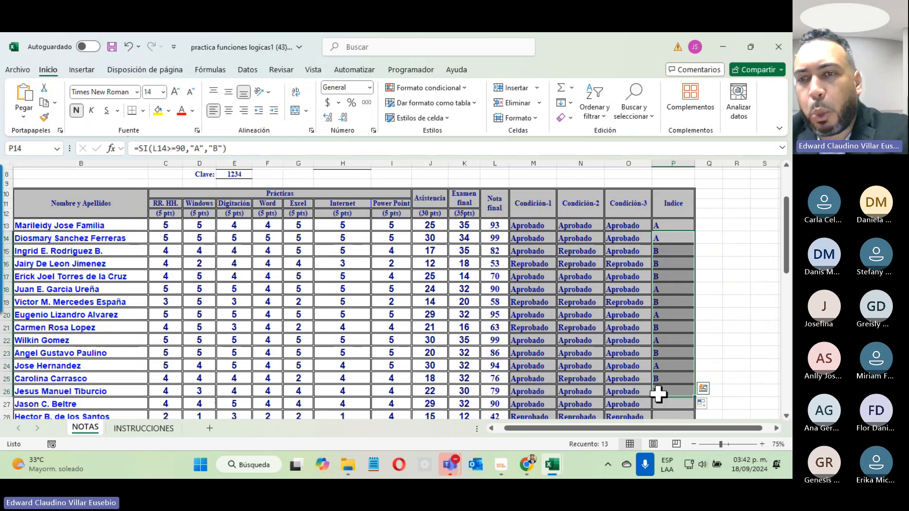
key(Delete)
Copy the whole SI formula from P13 and paste it into a new Notepad document.
click(670, 224)
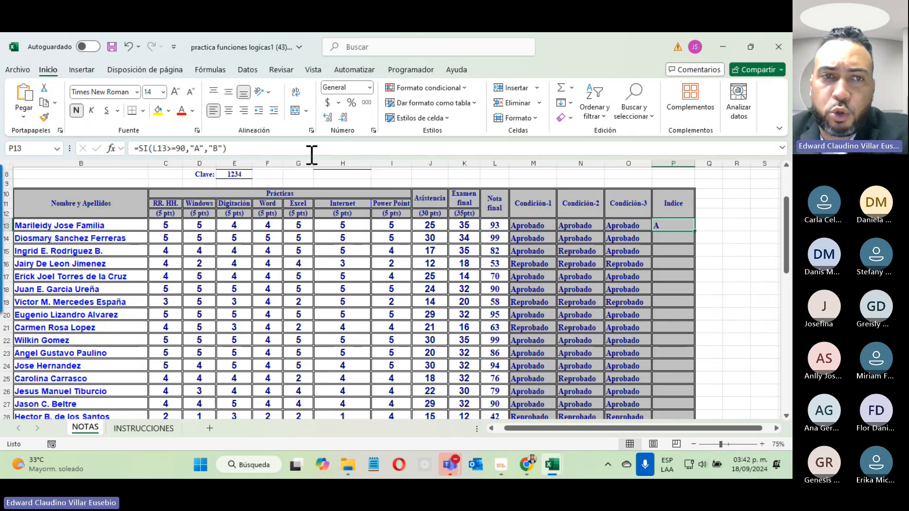
drag(243, 148, 126, 150)
key(ctrl+c)
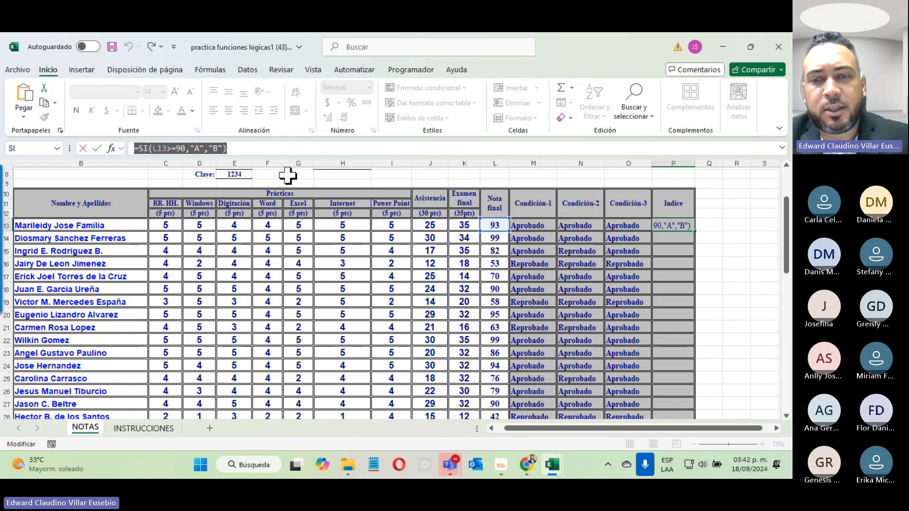
click(374, 466)
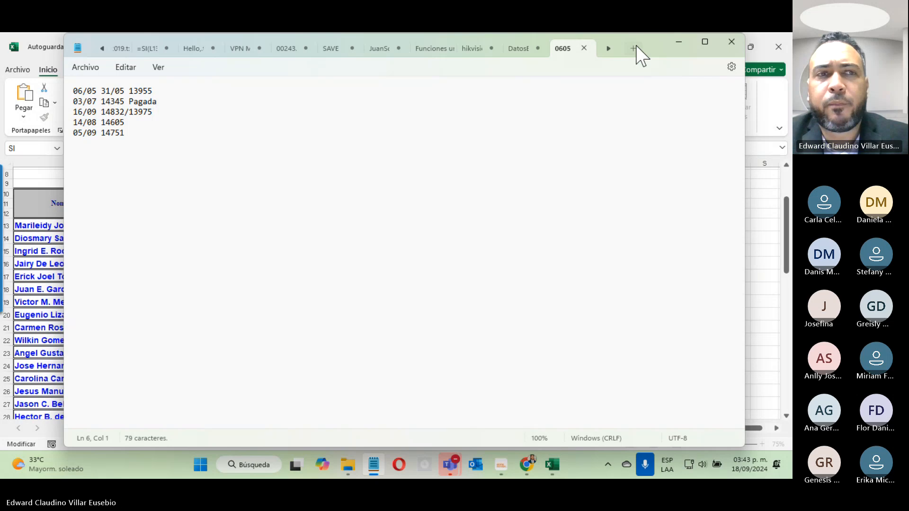
click(633, 48)
key(ctrl+v)
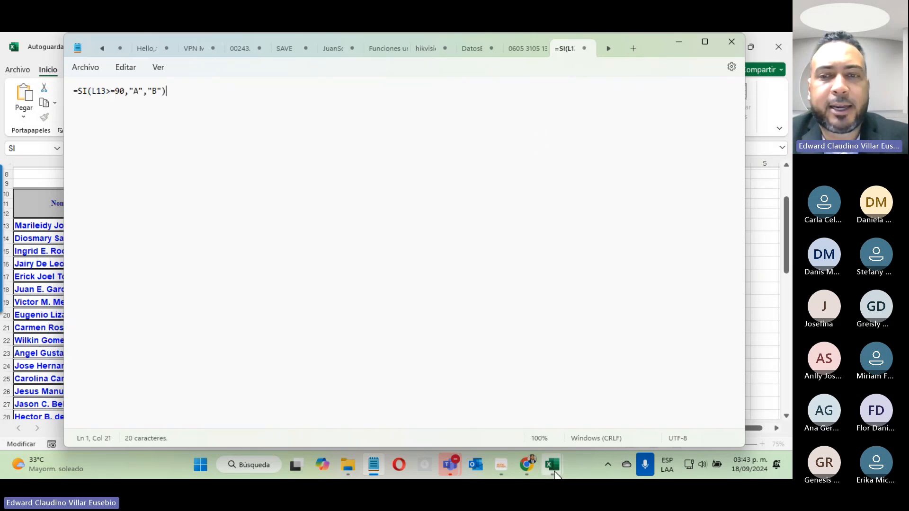
Show the ÍNDICE task on Excel's INSTRUCCIONES sheet and place the Notepad window below that text.
mouse_move(554, 472)
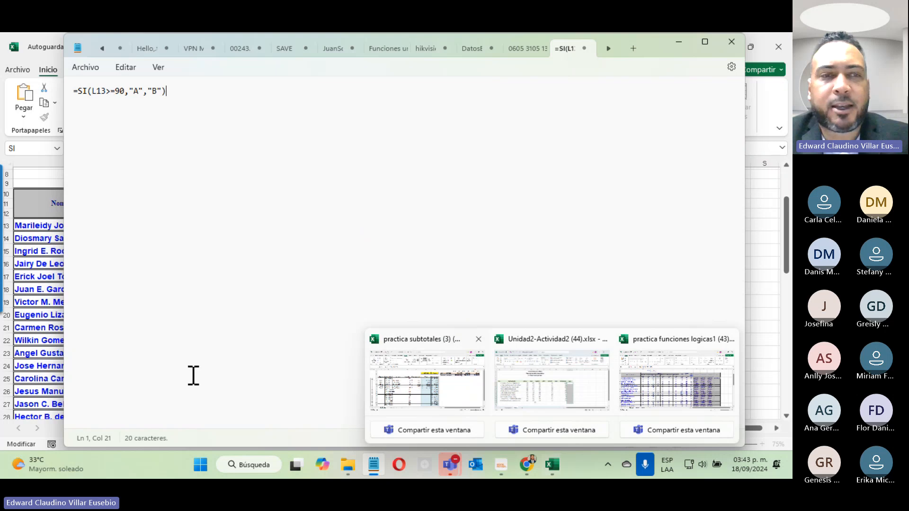
click(21, 198)
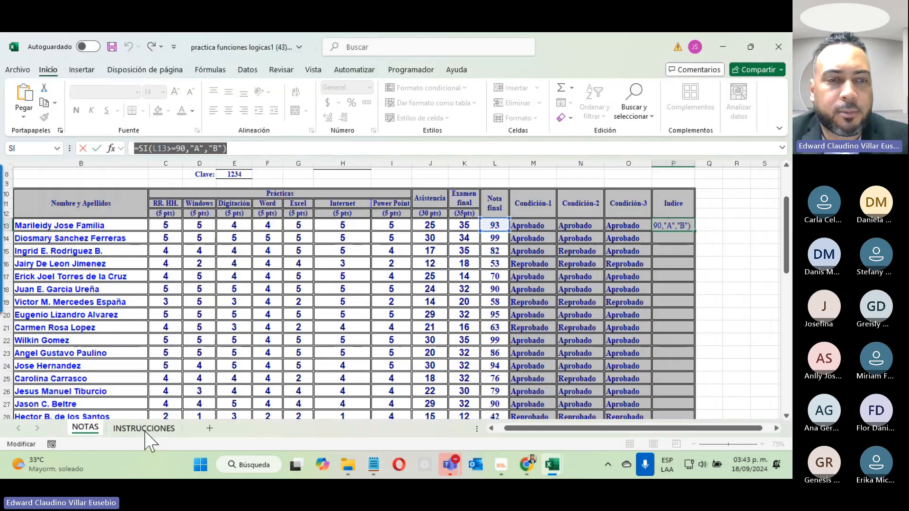
click(146, 429)
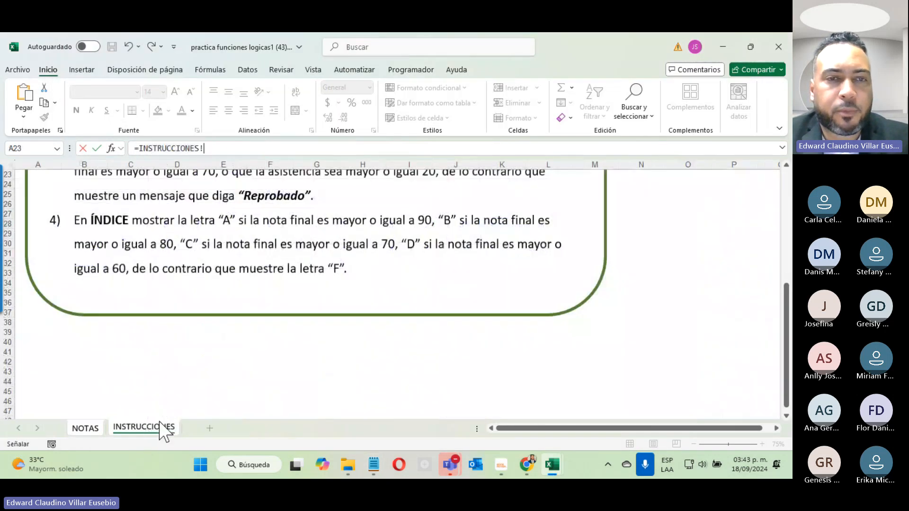
click(377, 466)
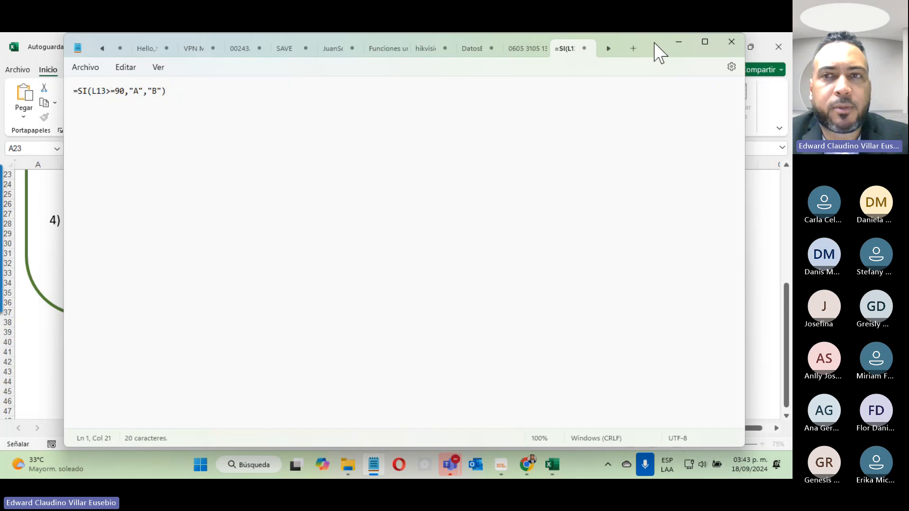
drag(655, 43, 639, 301)
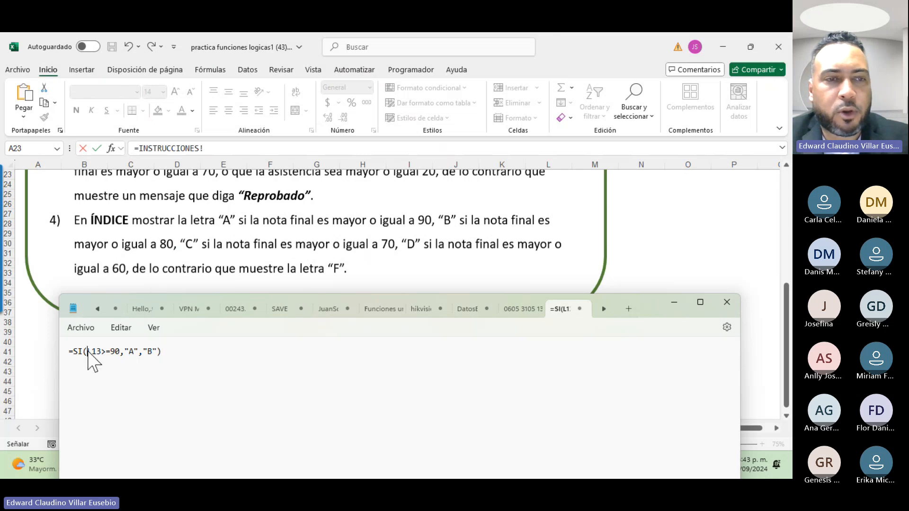
Copy the SI function without its equals sign and paste it in place of "B" to nest a second SI.
drag(87, 352, 137, 356)
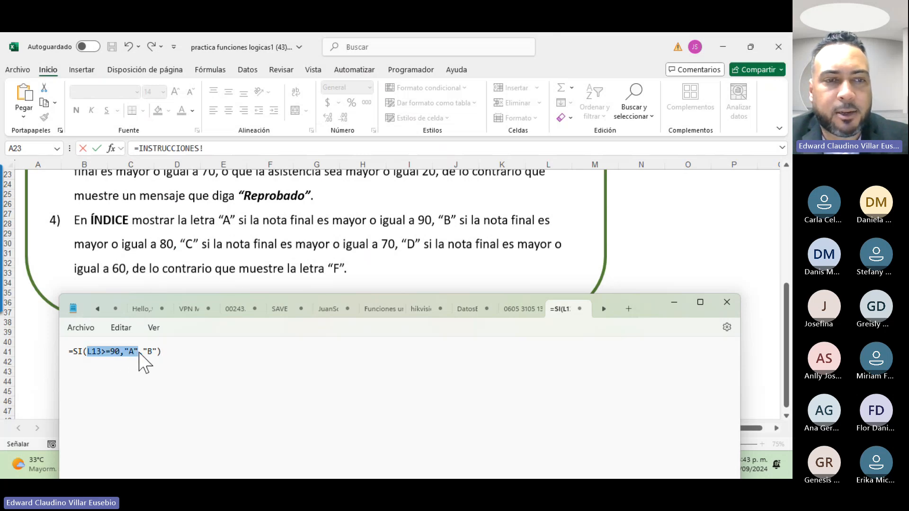
drag(73, 351, 180, 349)
key(ctrl+c)
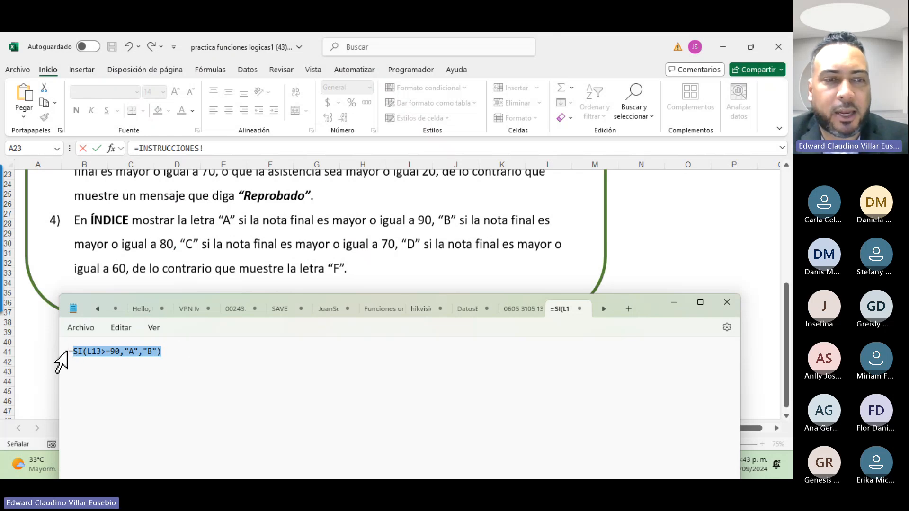
scroll(184, 407, up, 4)
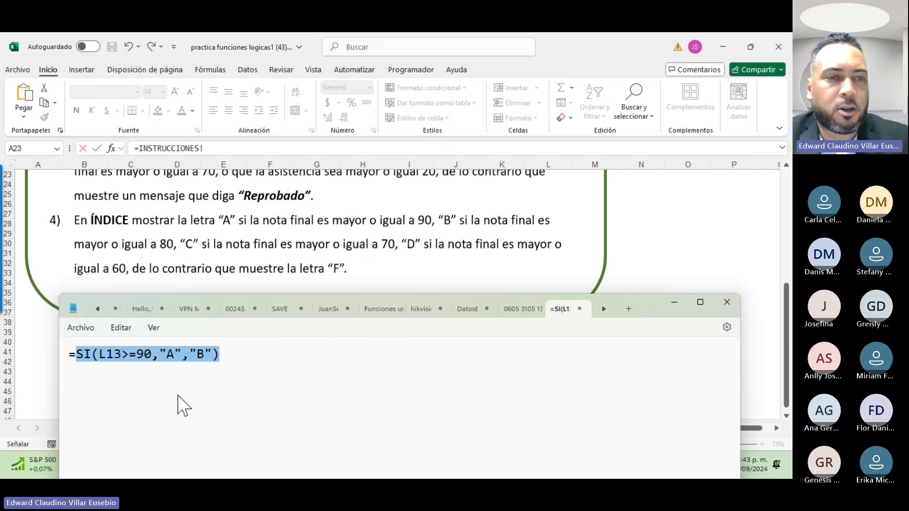
scroll(184, 406, up, 2)
click(240, 415)
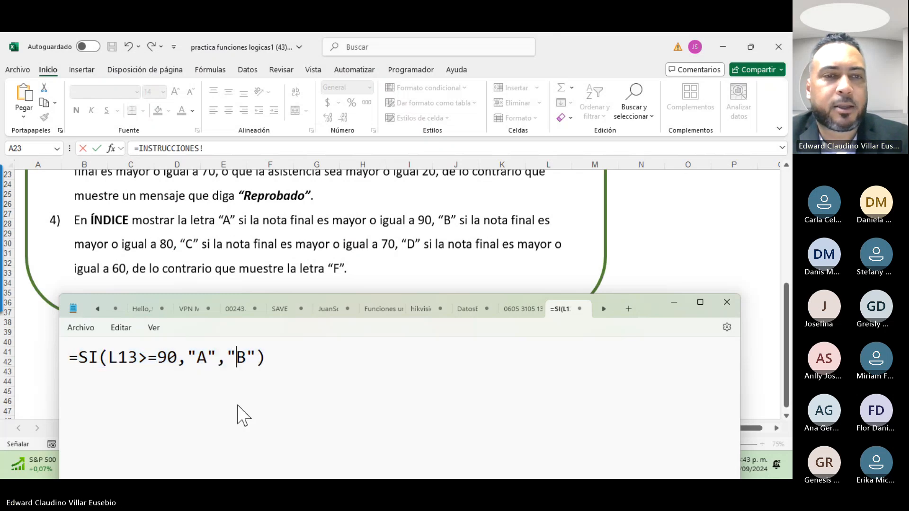
drag(226, 355, 263, 371)
key(Delete)
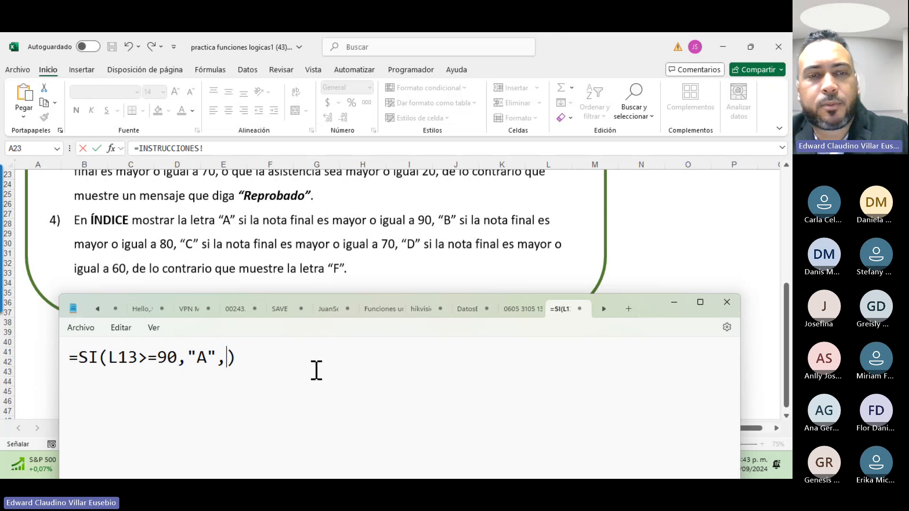
key(ctrl+v)
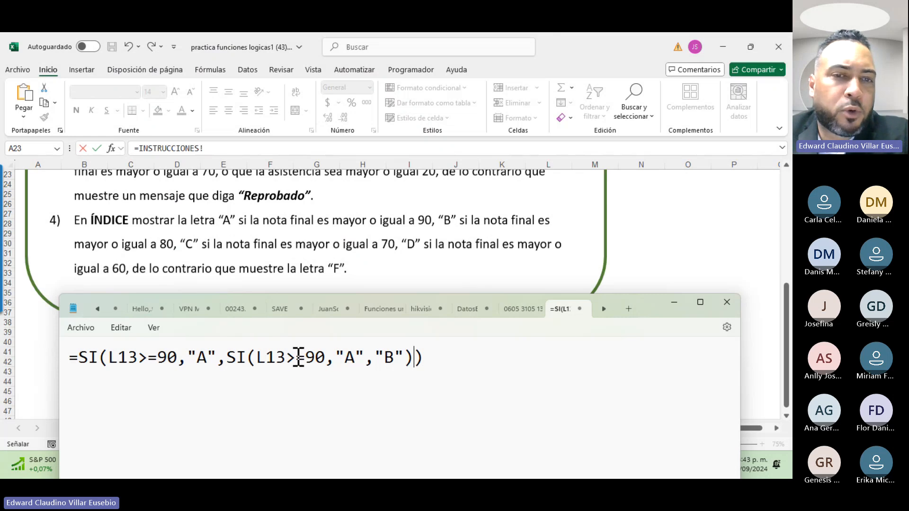
Change the second SI's threshold to 80 and its value if true to "B".
click(315, 359)
key(BackSpace)
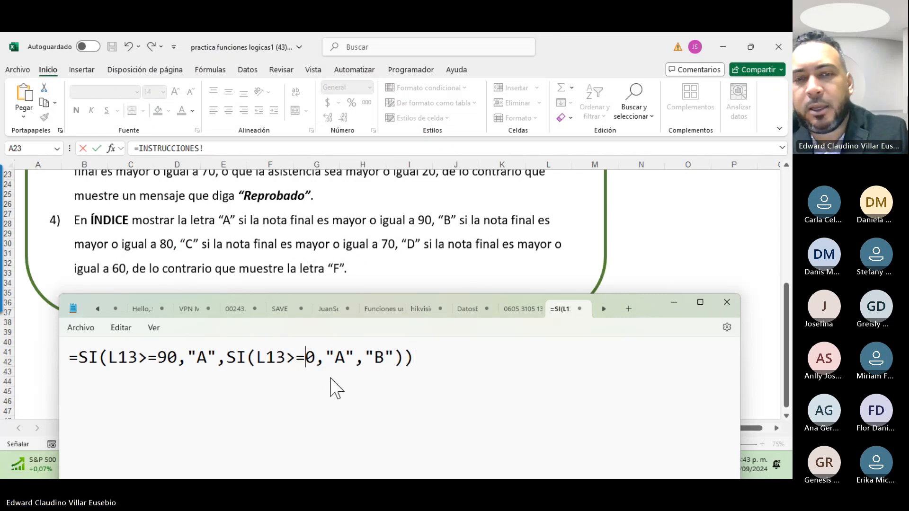
text(8)
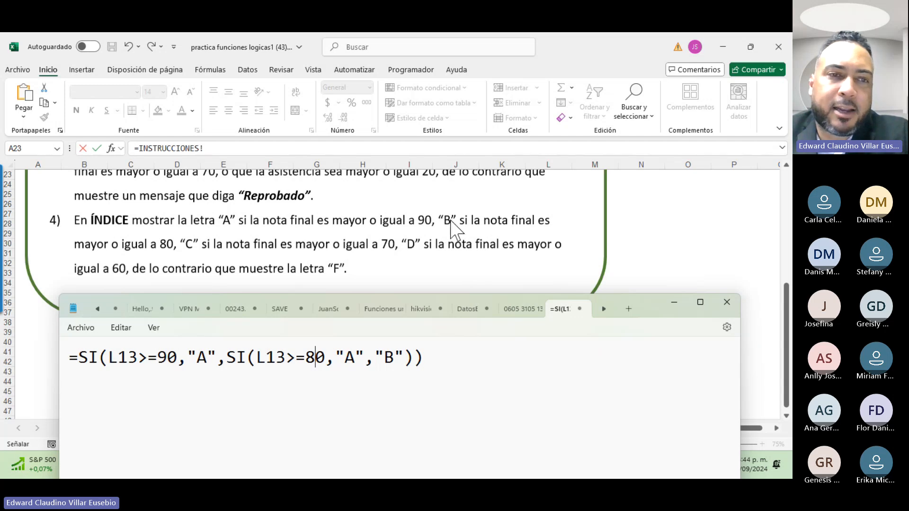
click(354, 361)
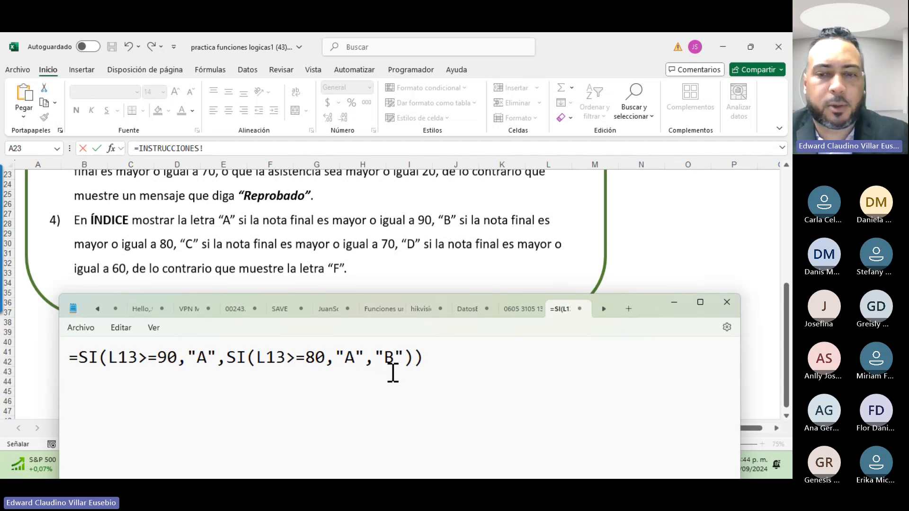
key(BackSpace)
text(B)
key(BackSpace)
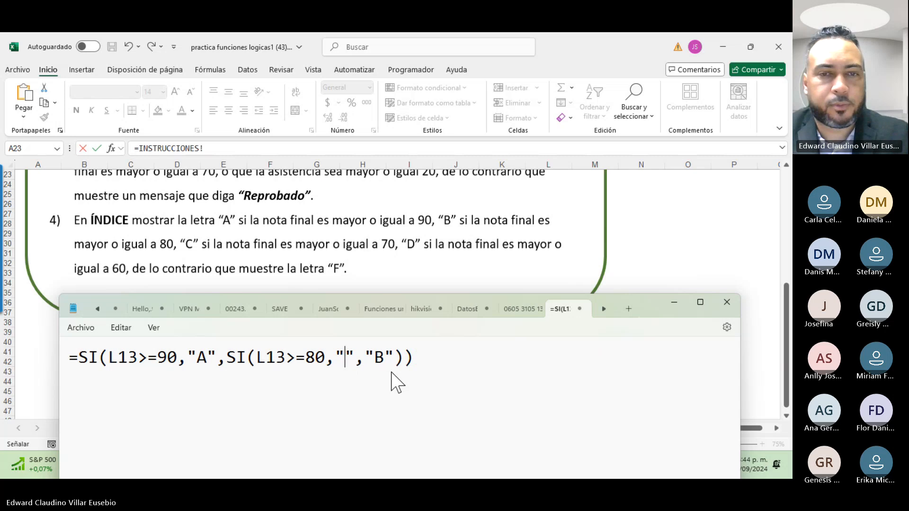
text(B)
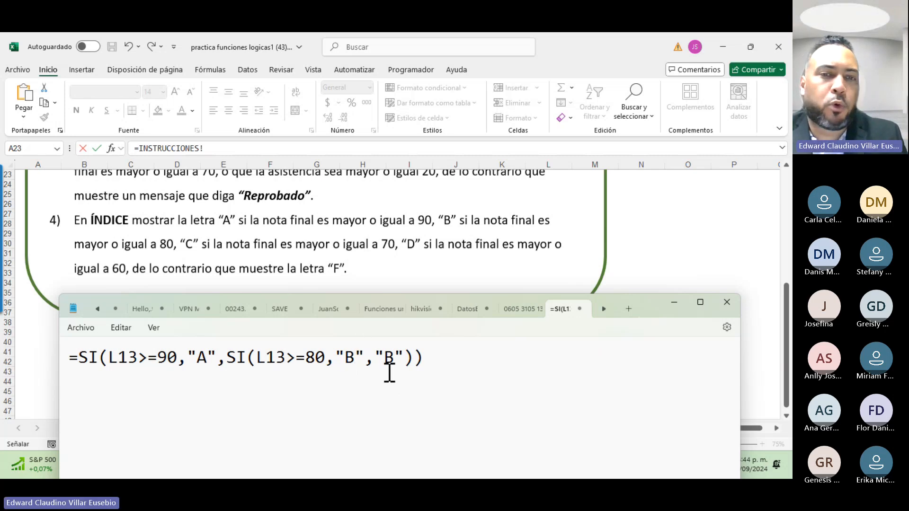
Paste the copied SI function in place of the final "B" to nest a third SI.
click(375, 359)
drag(376, 360, 407, 359)
text(SI(L13>=90,"A","B"))
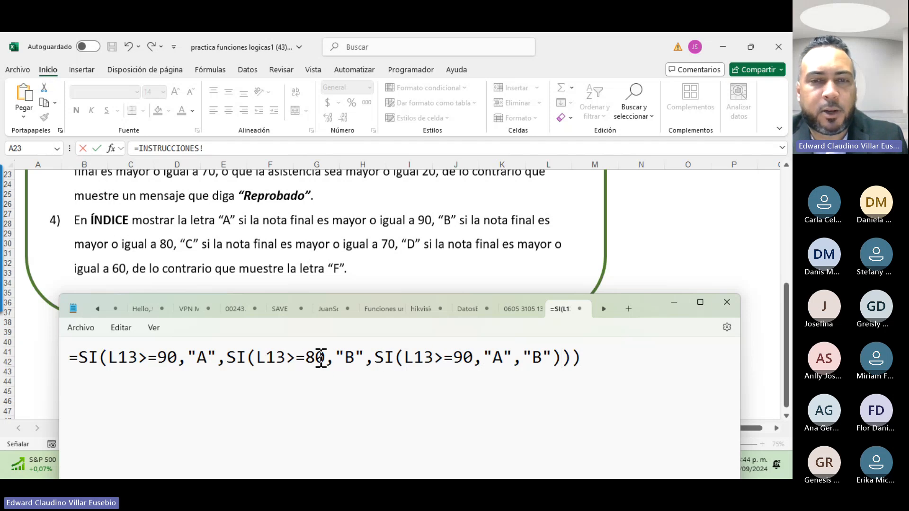
Change the third SI's threshold to 70 and its value if true to "C".
click(465, 358)
key(BackSpace)
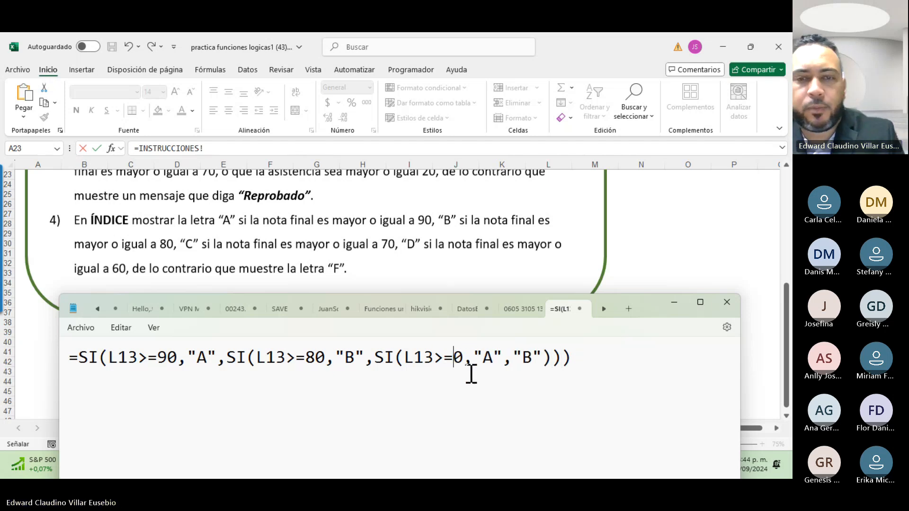
text(7)
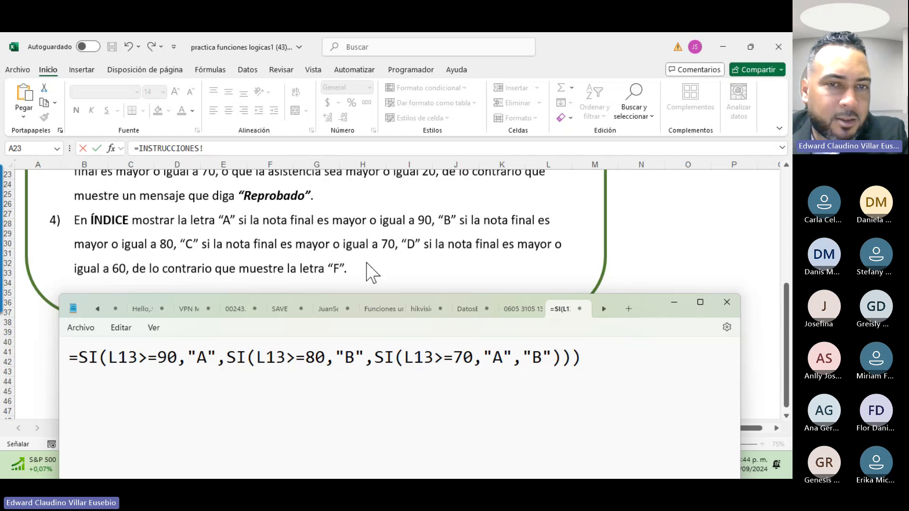
click(502, 356)
key(BackSpace)
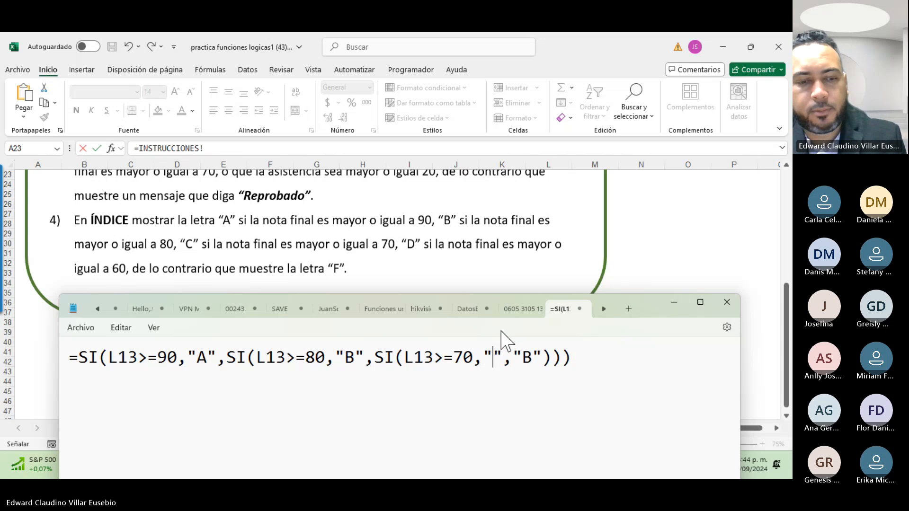
text(c)
key(BackSpace)
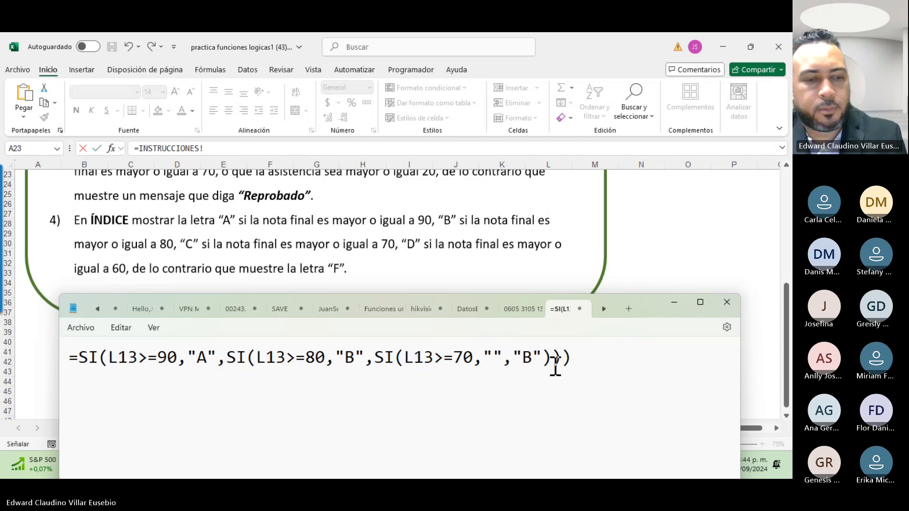
text(C)
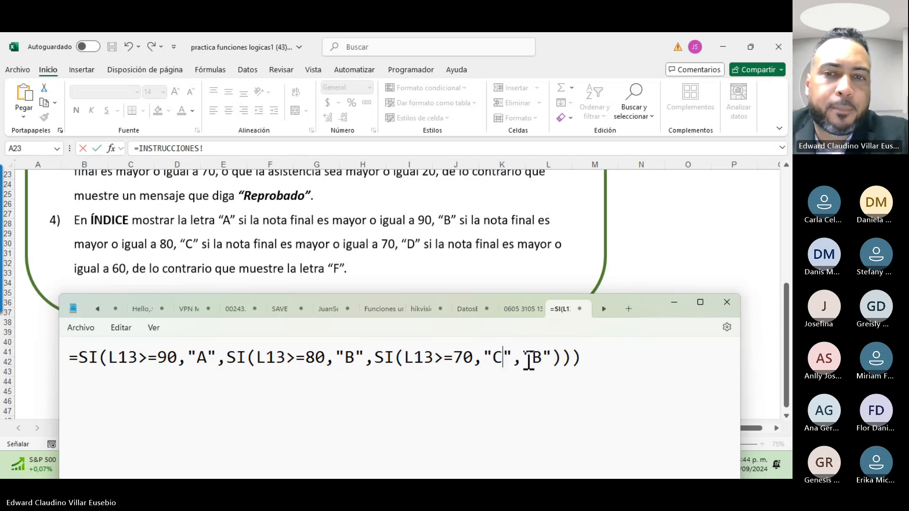
Replace the final "B" with the copied SI function as a fourth SI and set its threshold to 60.
drag(523, 357, 549, 371)
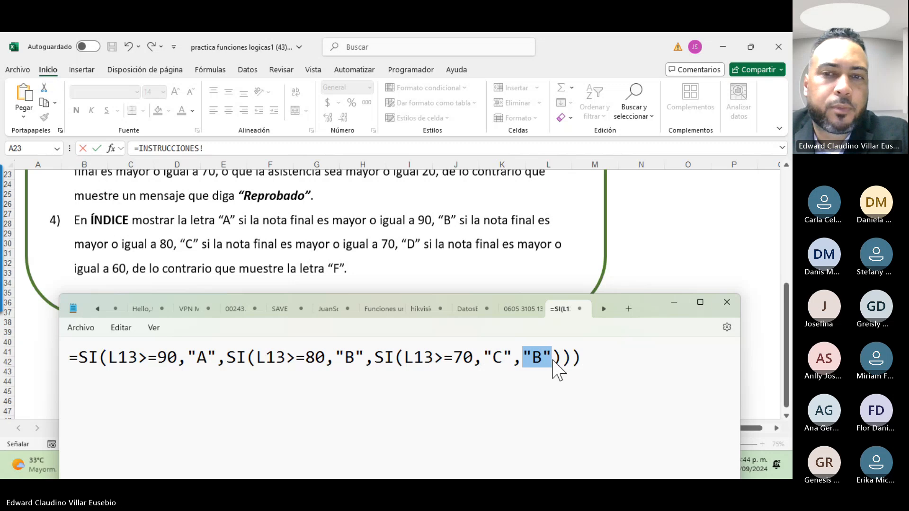
text(SI(L13>=90,"A","B"))
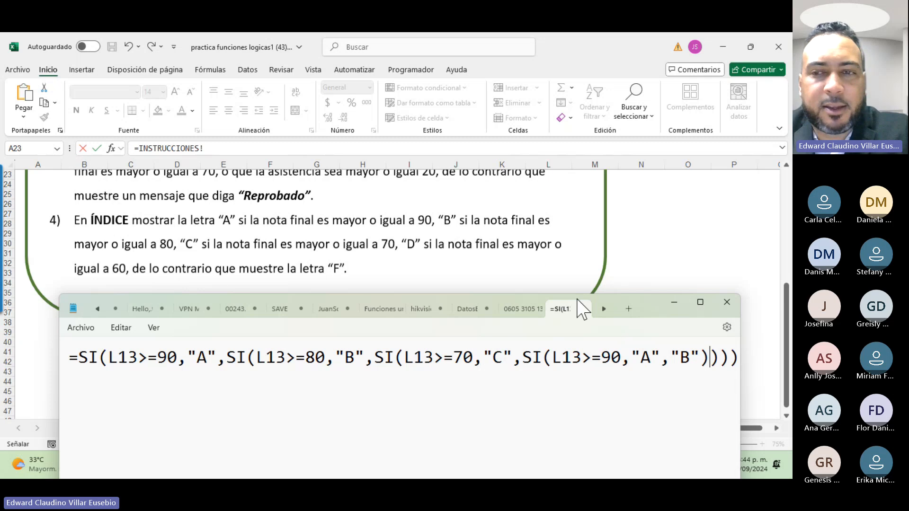
click(613, 401)
key(BackSpace)
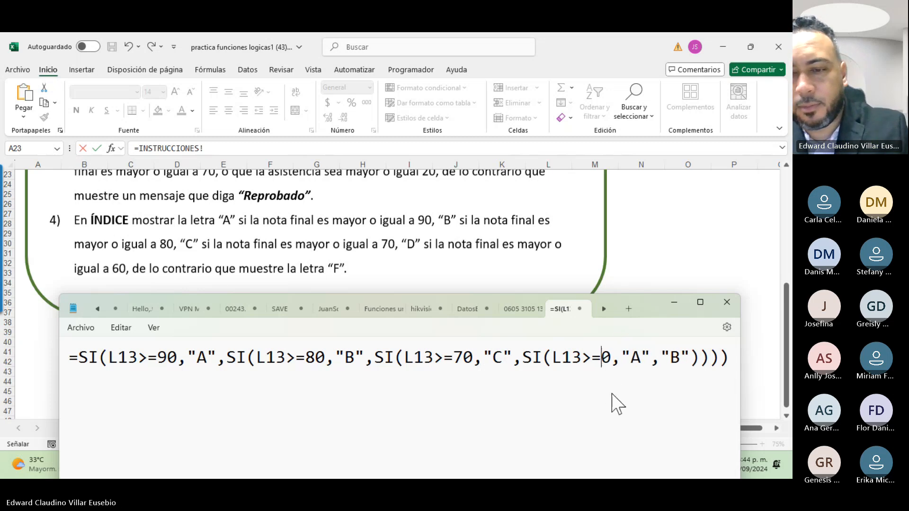
text(6)
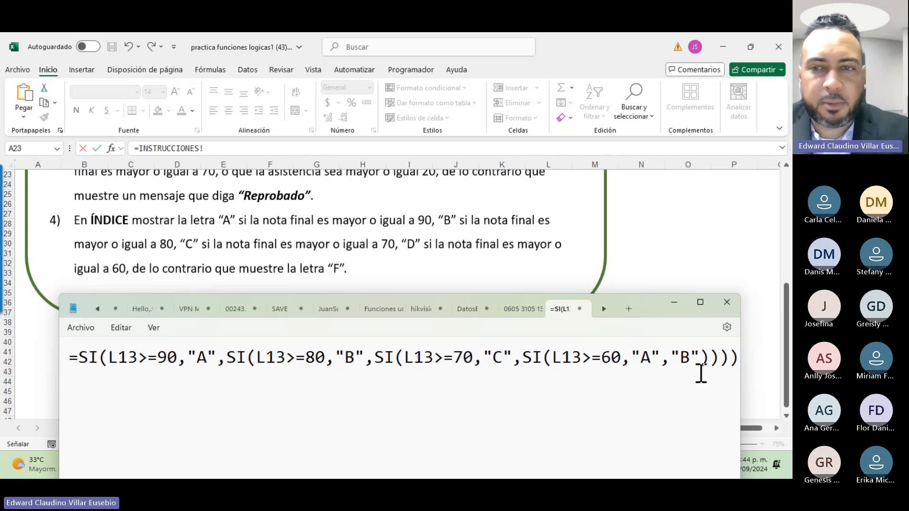
Set the fourth SI's value if true to "D" and its value if false to "F".
click(647, 360)
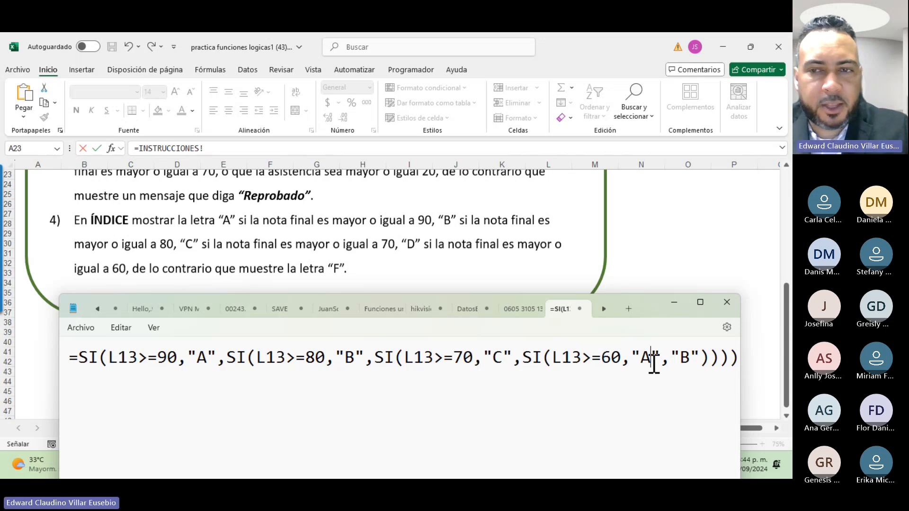
key(Delete)
text(D)
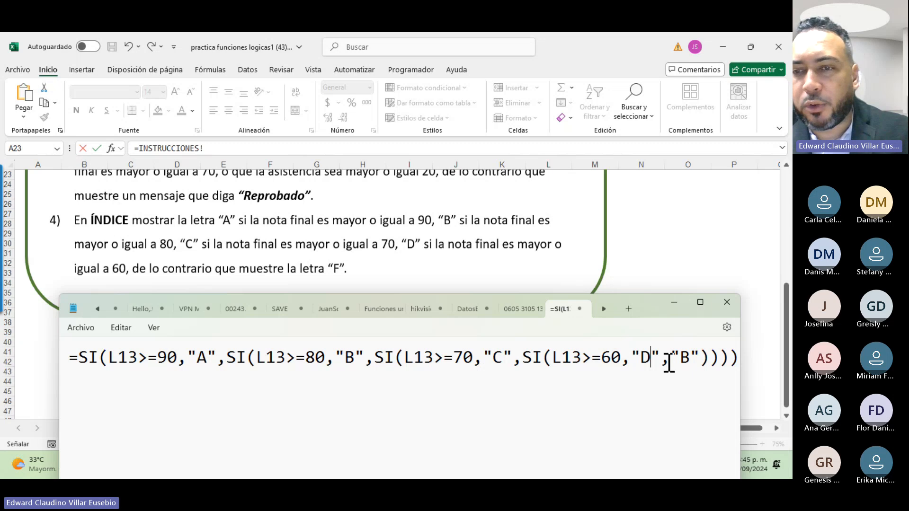
key(BackSpace)
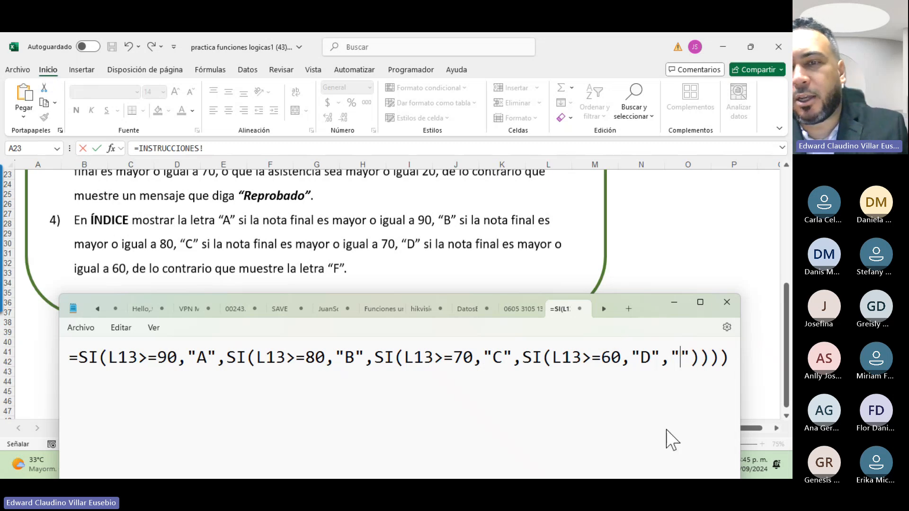
text(F)
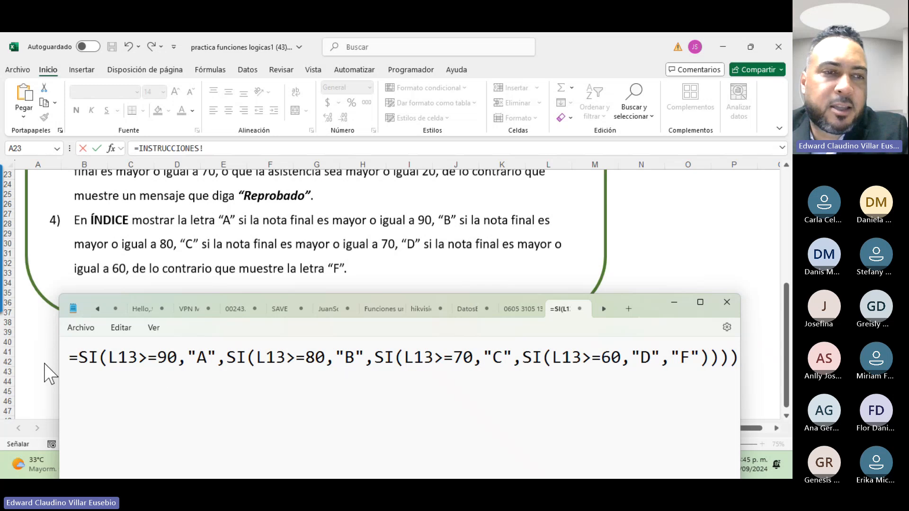
Copy the whole nested SI formula from Notepad and switch to the NOTAS sheet in Excel.
drag(72, 364, 742, 361)
key(ctrl+c)
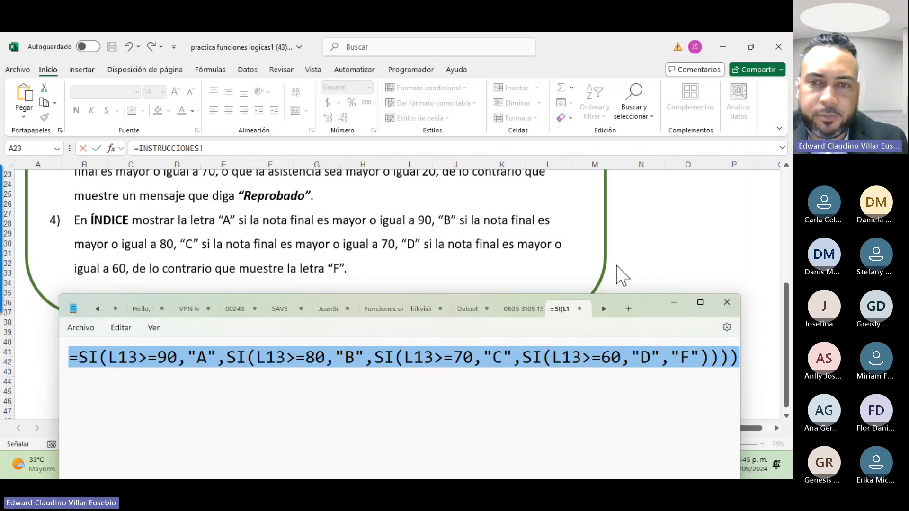
key(alt+Tab)
click(85, 429)
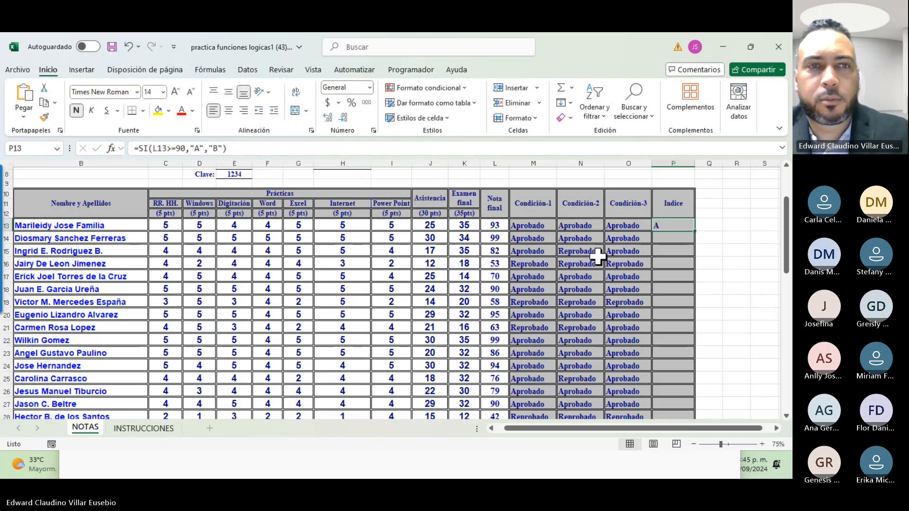
Replace the formula in P13 with the copied nested SI formula and fill it down the Indice column to row 32.
drag(184, 148, 5, 159)
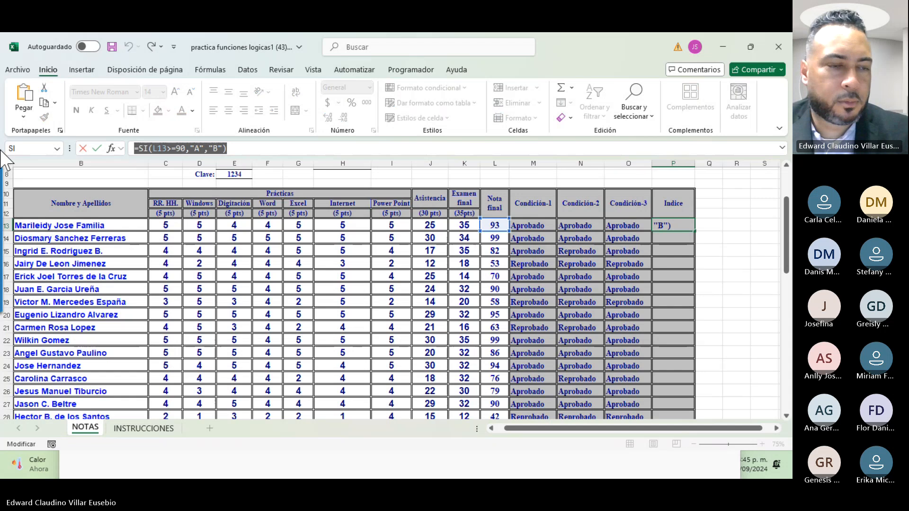
key(ctrl+v)
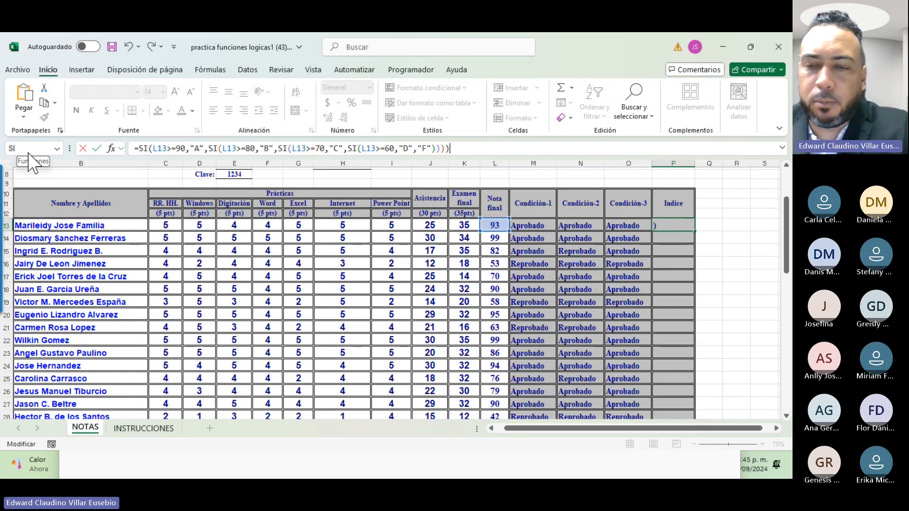
key(Return)
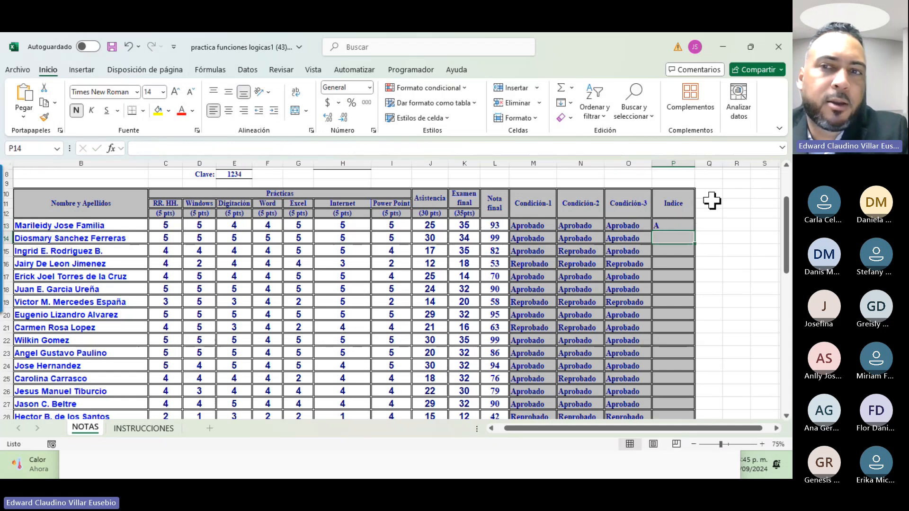
click(663, 227)
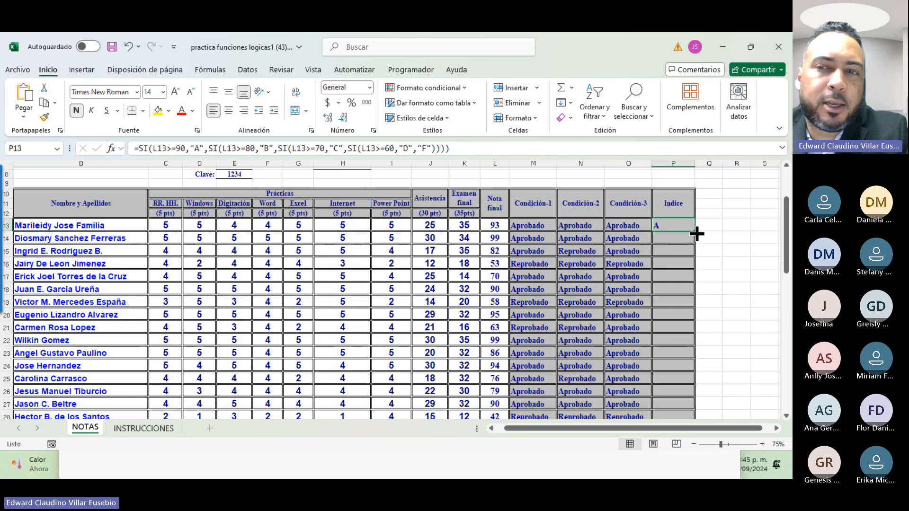
double_click(695, 232)
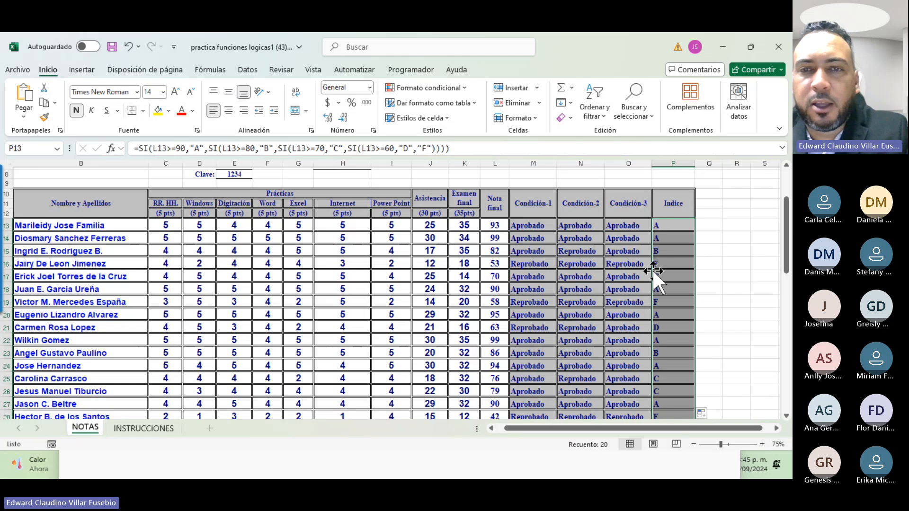
Check the Indice letters and their formulas against the Nota final values for all students.
click(669, 252)
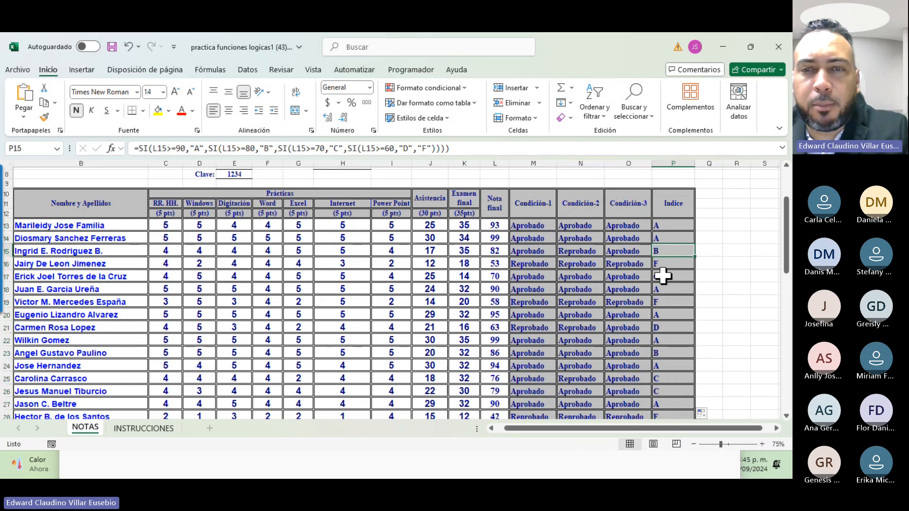
click(662, 265)
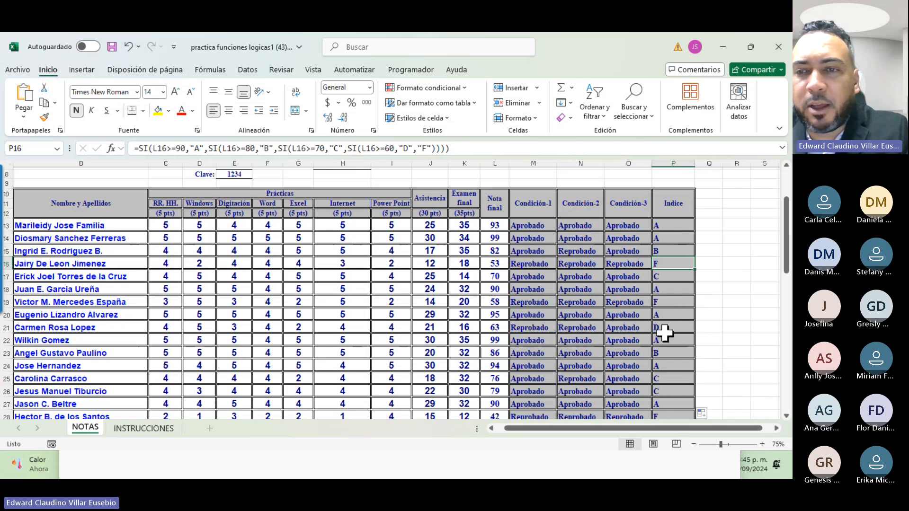
scroll(663, 331, down, 2)
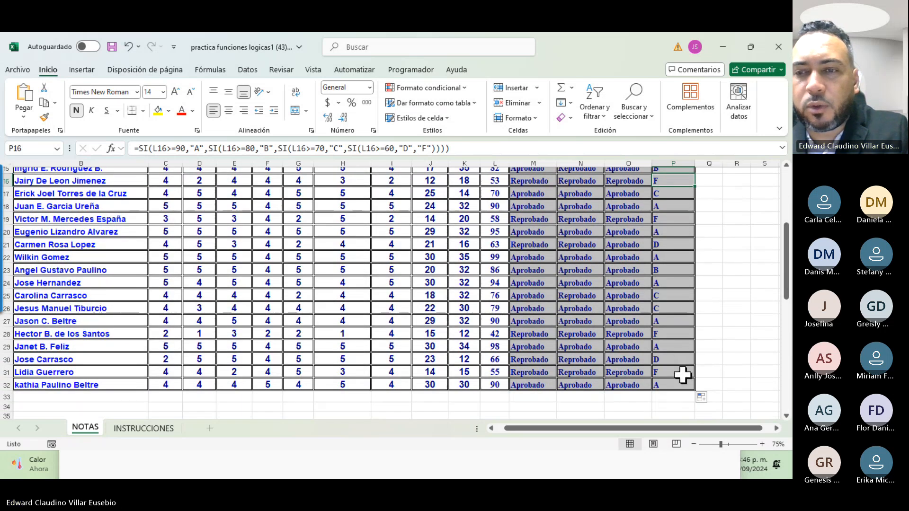
scroll(685, 376, up, 5)
scroll(682, 375, down, 2)
scroll(682, 375, down, 4)
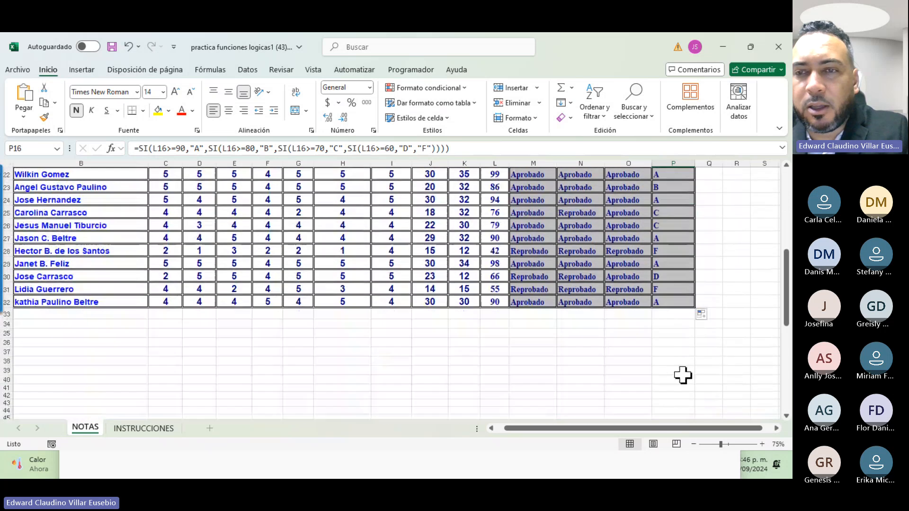
scroll(684, 374, up, 2)
scroll(591, 259, up, 2)
drag(502, 222, 497, 442)
scroll(674, 439, up, 5)
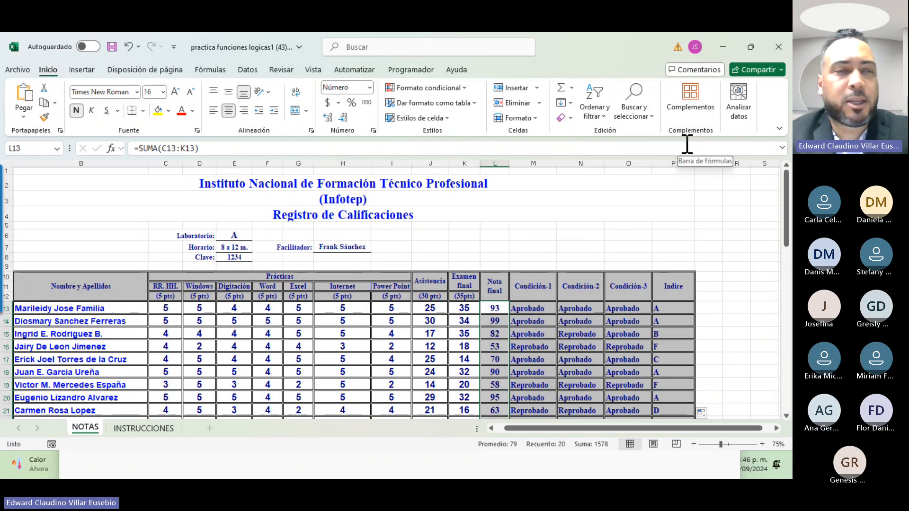
Minimize both Excel workbooks and bring the INFOTEP Virtual course page in the browser in front of Notepad.
click(725, 47)
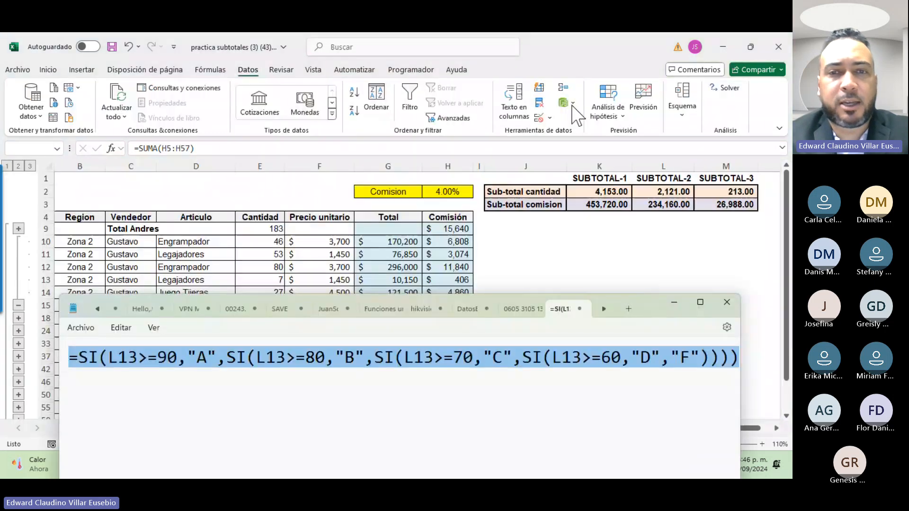
click(732, 48)
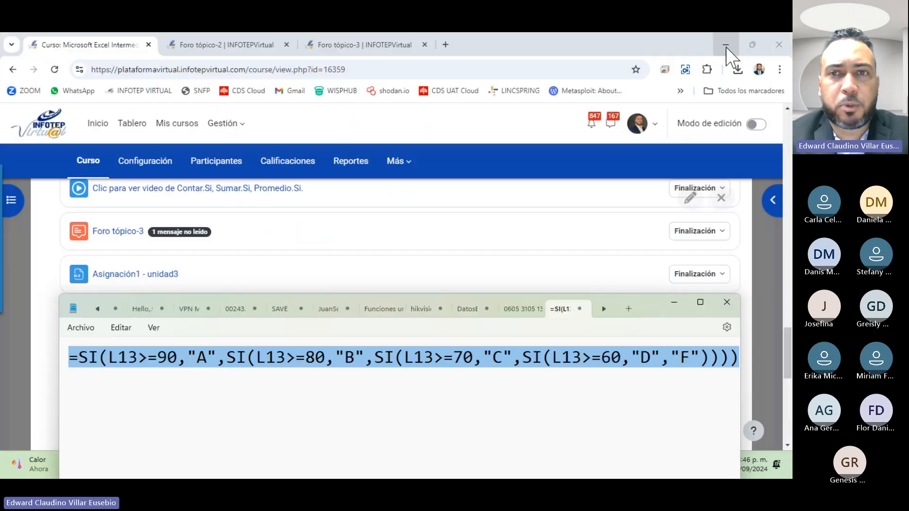
click(60, 273)
Look over the course sections and Unidad-3's videos, forum, assignments and submission links on the course page.
scroll(90, 318, up, 5)
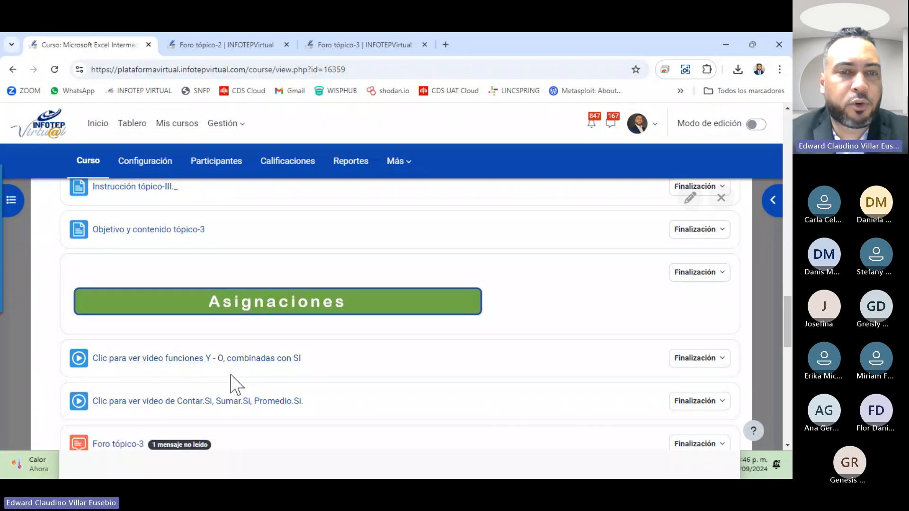
scroll(265, 391, down, 5)
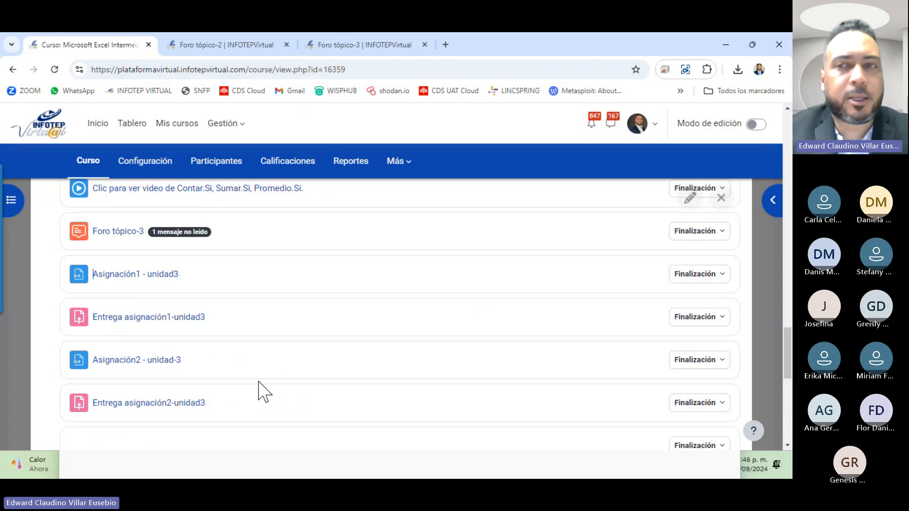
scroll(264, 391, up, 10)
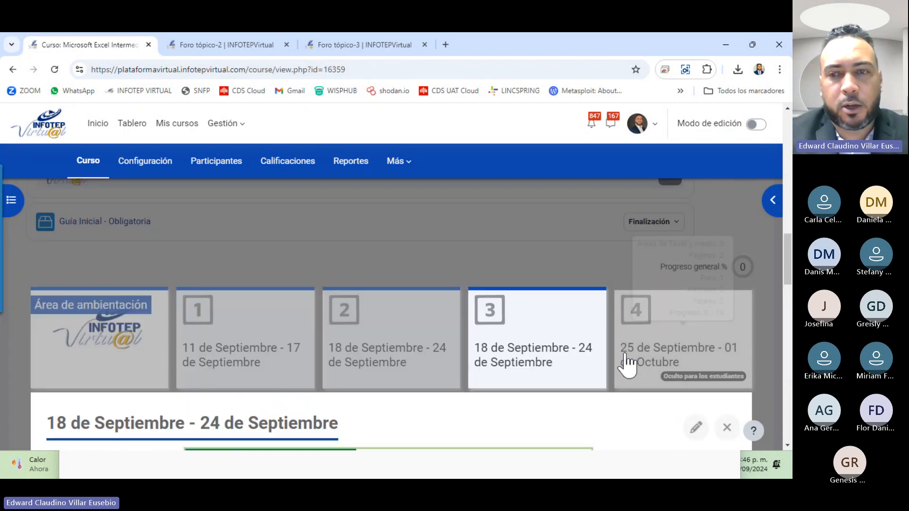
scroll(487, 400, down, 5)
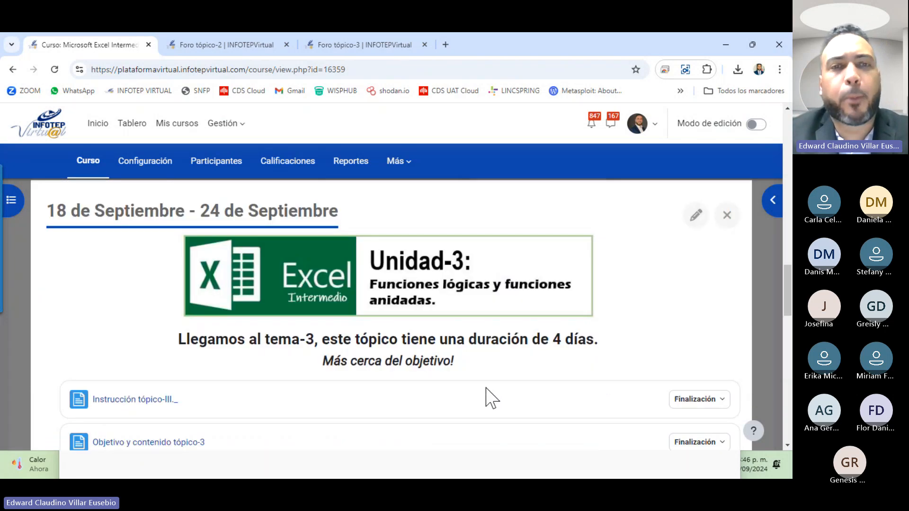
scroll(487, 400, up, 7)
scroll(544, 386, down, 2)
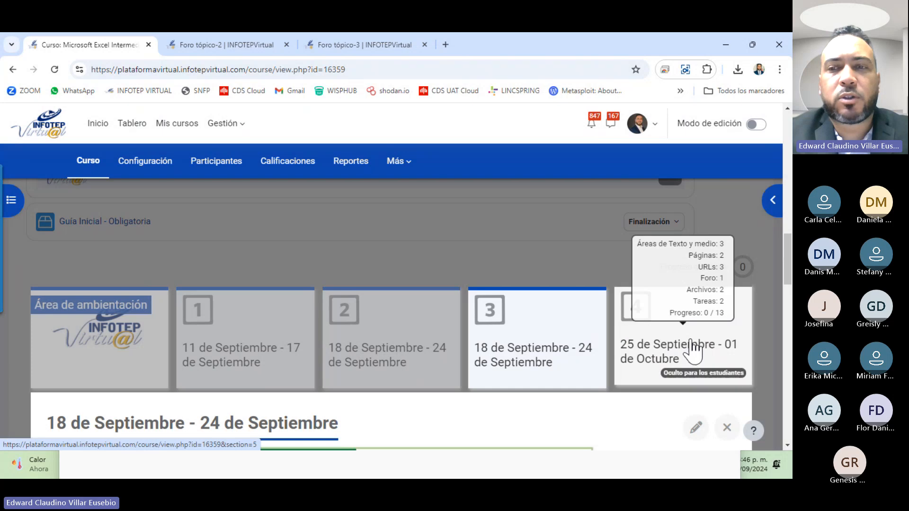
scroll(393, 368, down, 6)
scroll(395, 366, up, 3)
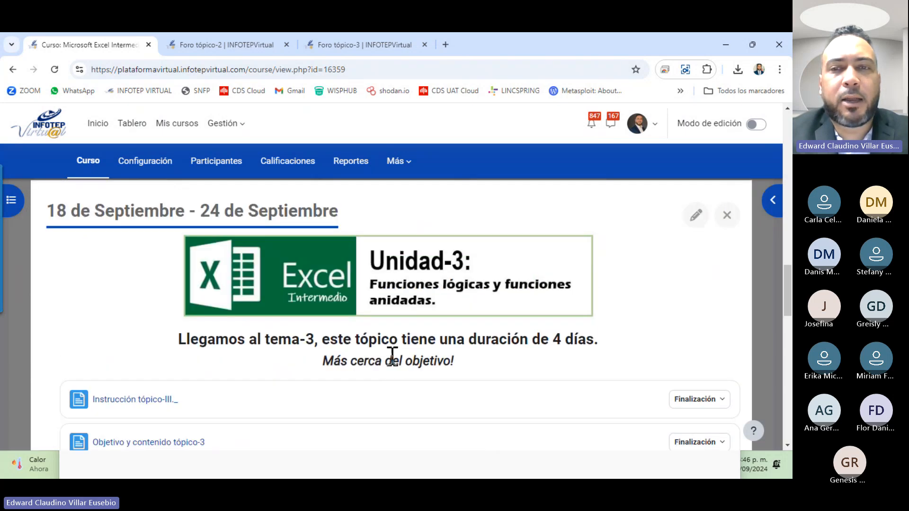
scroll(394, 363, down, 9)
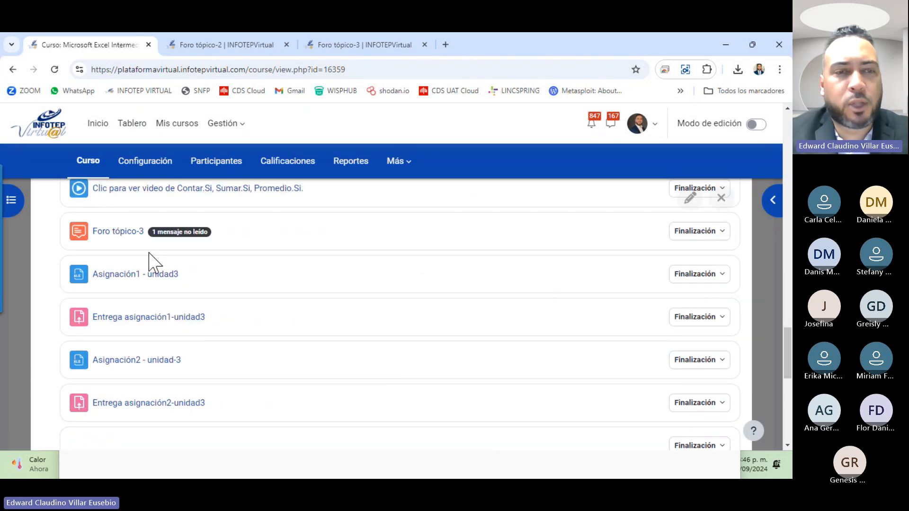
Download and open the Asignación2 - unidad-3 workbook in Excel and review its Contar.si, Sumar.si and Promedio.si table headings.
click(145, 361)
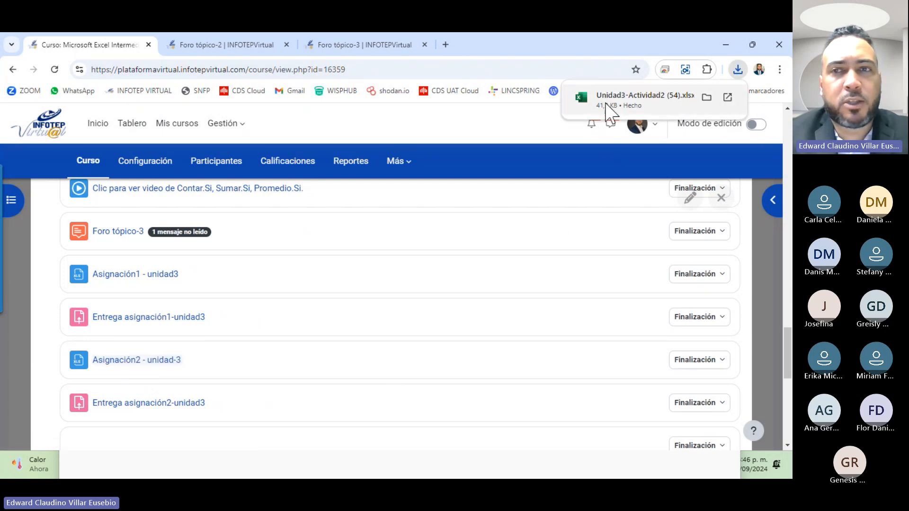
click(608, 110)
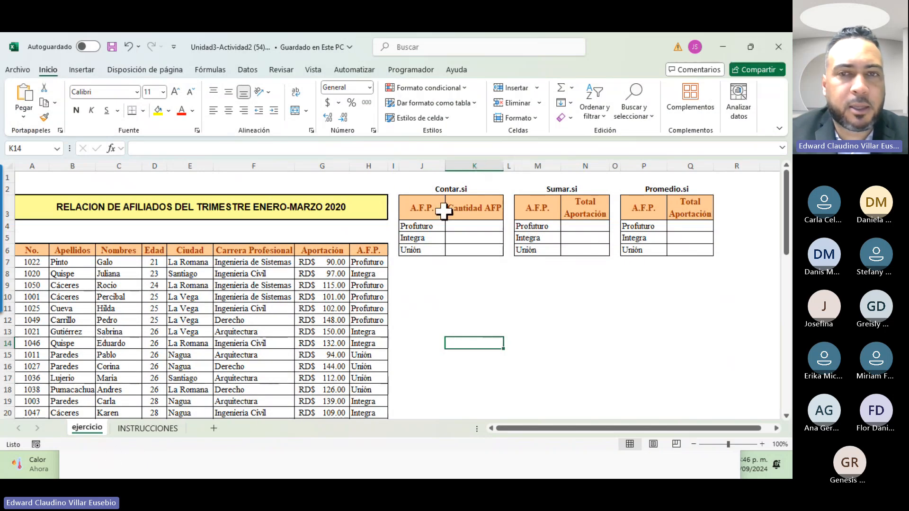
click(440, 190)
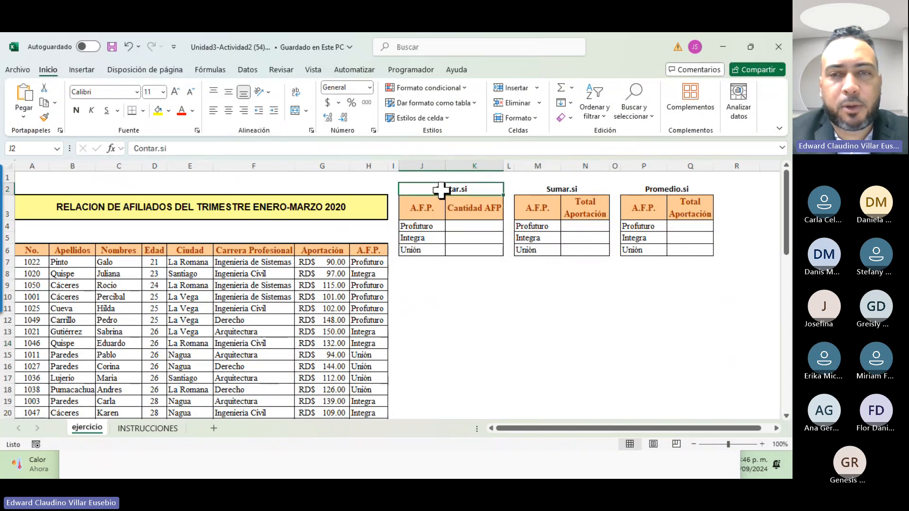
click(570, 187)
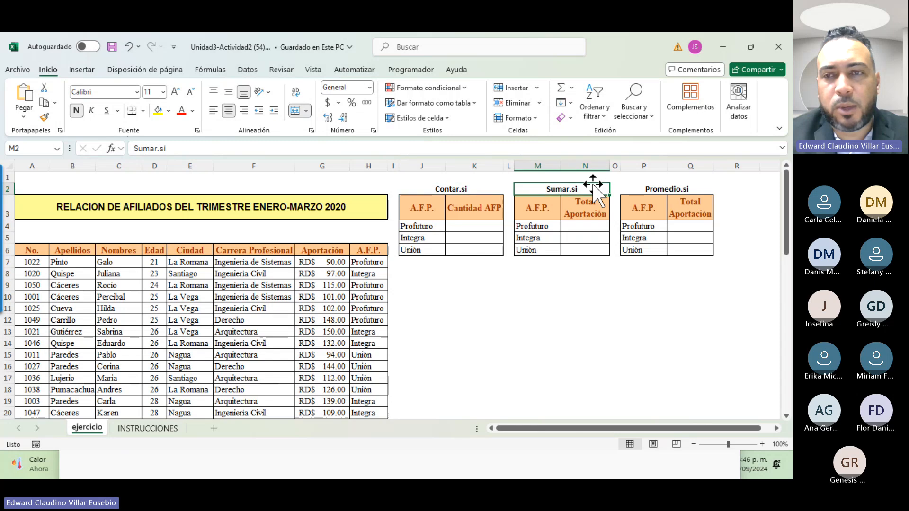
click(677, 187)
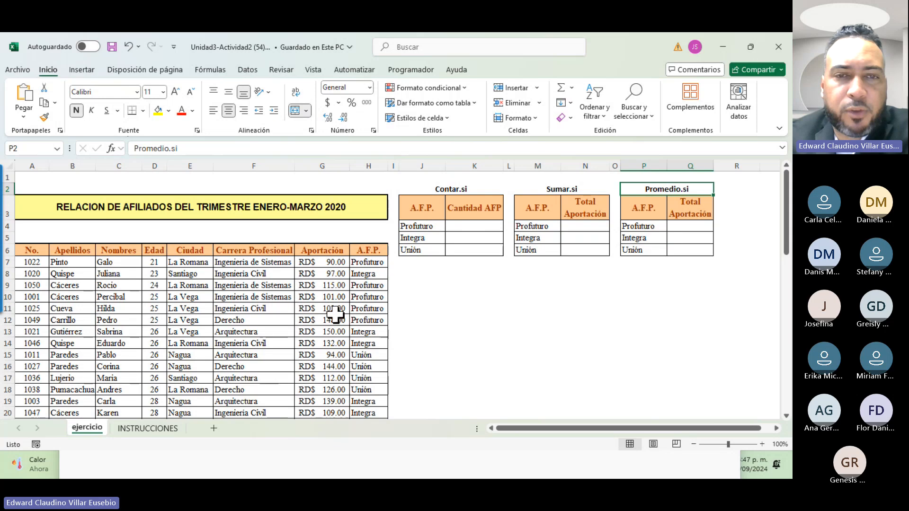
Start a CONTAR.SI function in K4 for Profuturo, finding it by searching the available functions for CONTAR.
click(474, 227)
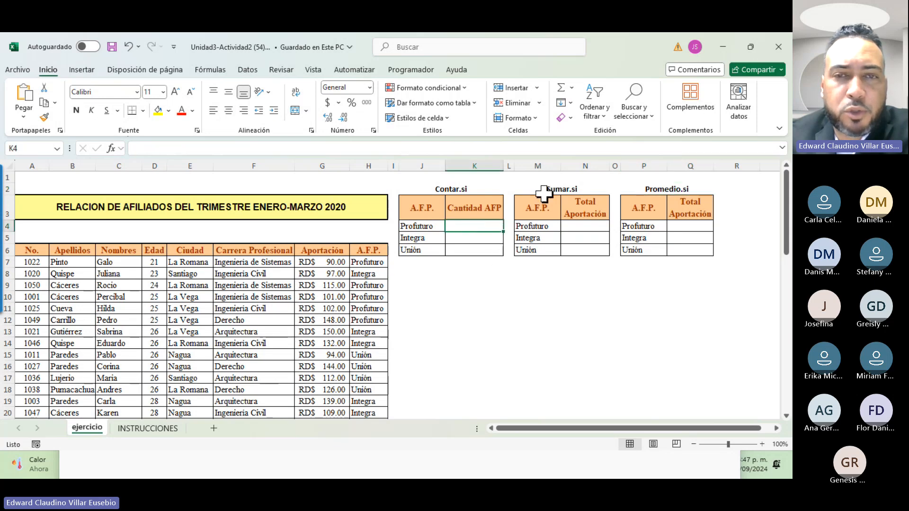
click(112, 148)
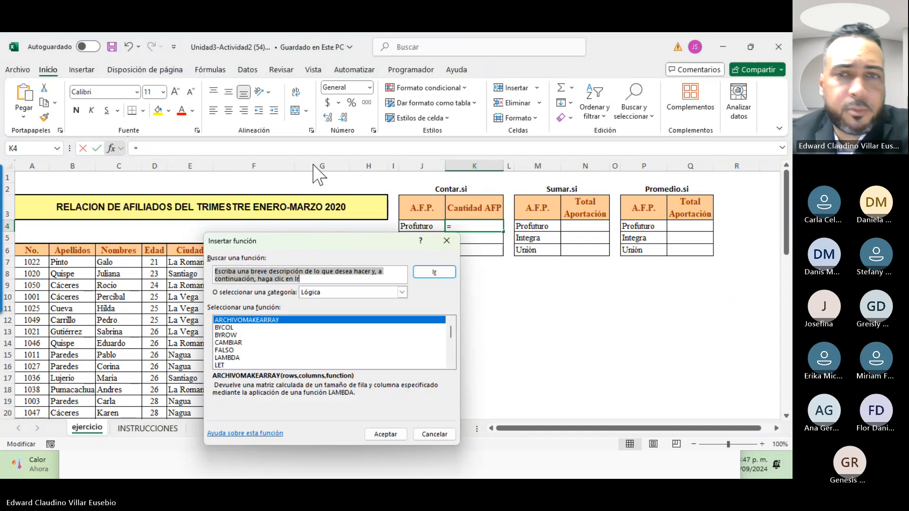
text(CONTAR.)
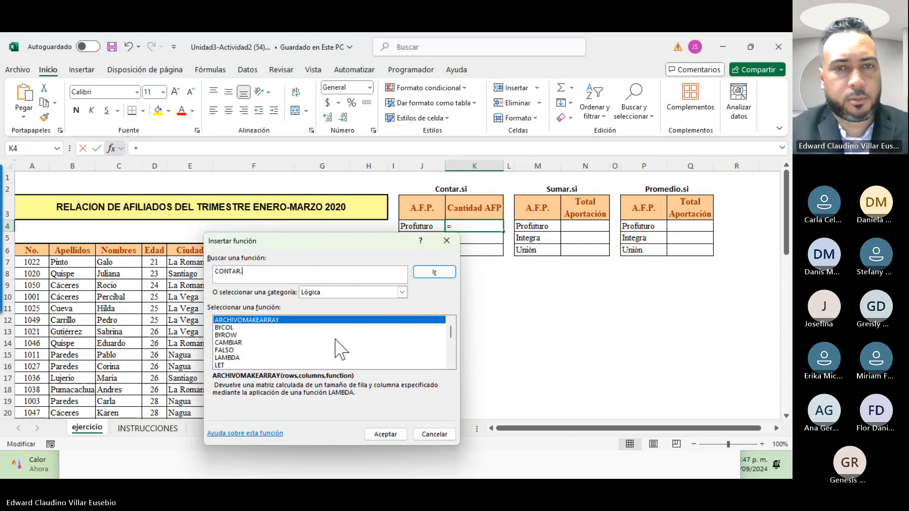
click(442, 273)
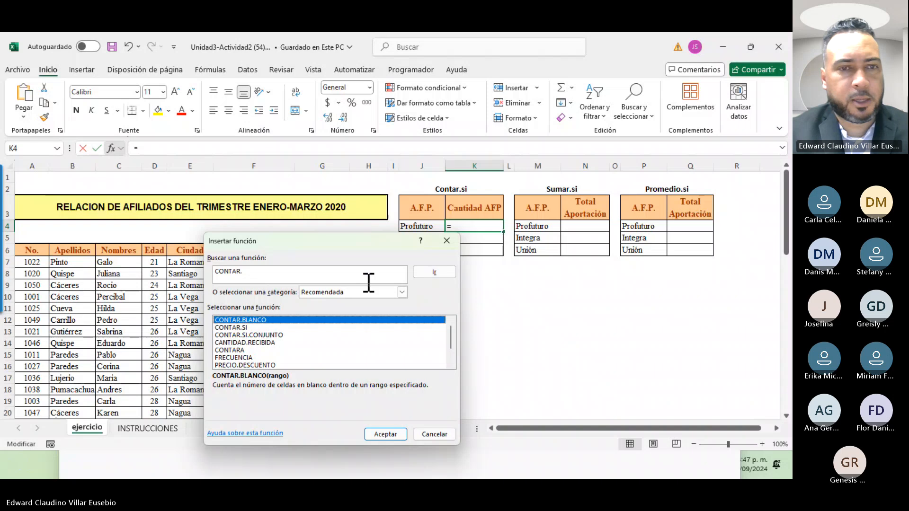
click(218, 328)
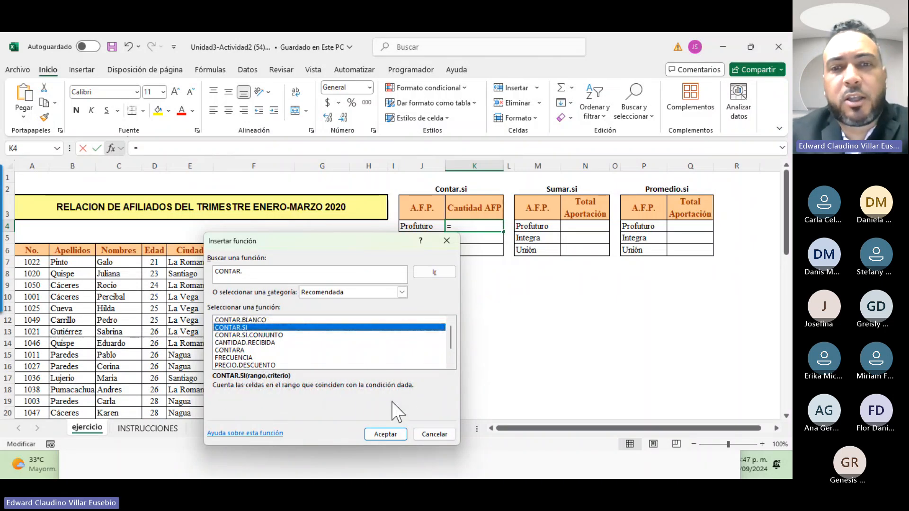
click(385, 435)
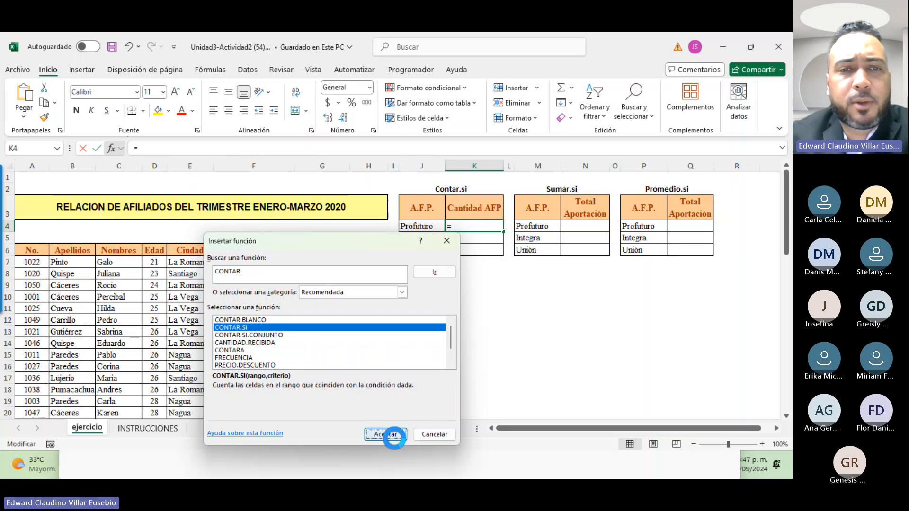
drag(299, 272, 553, 260)
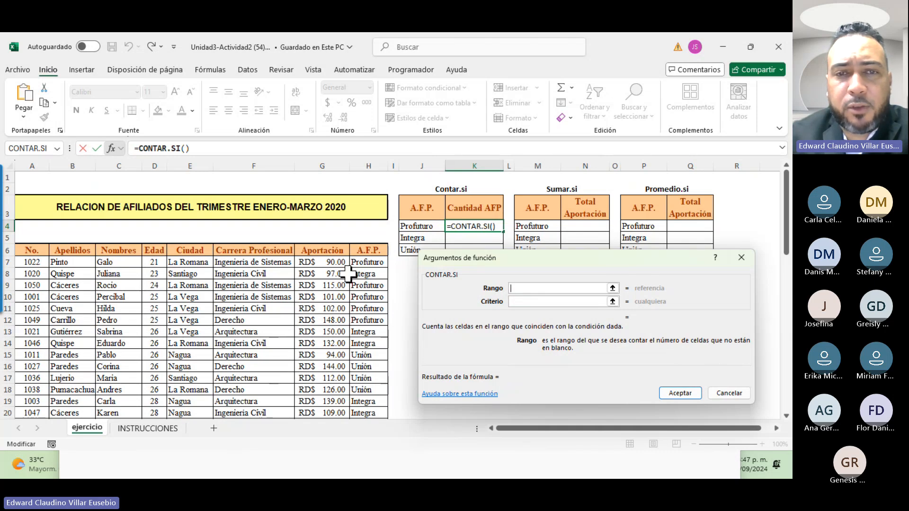
Complete the CONTAR.SI function in K4 with the A.F.P. range H7:H56 and J4 as the criterion.
click(359, 262)
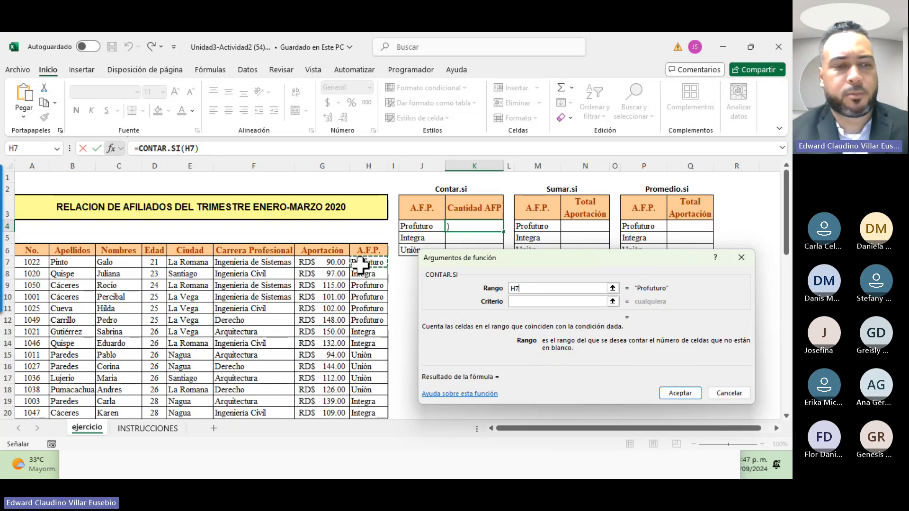
key(ctrl+shift+Down)
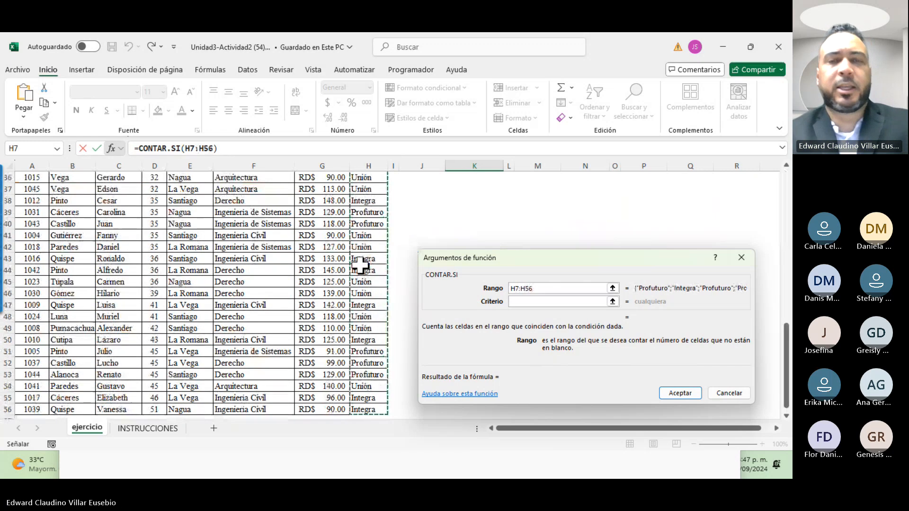
scroll(345, 245, up, 11)
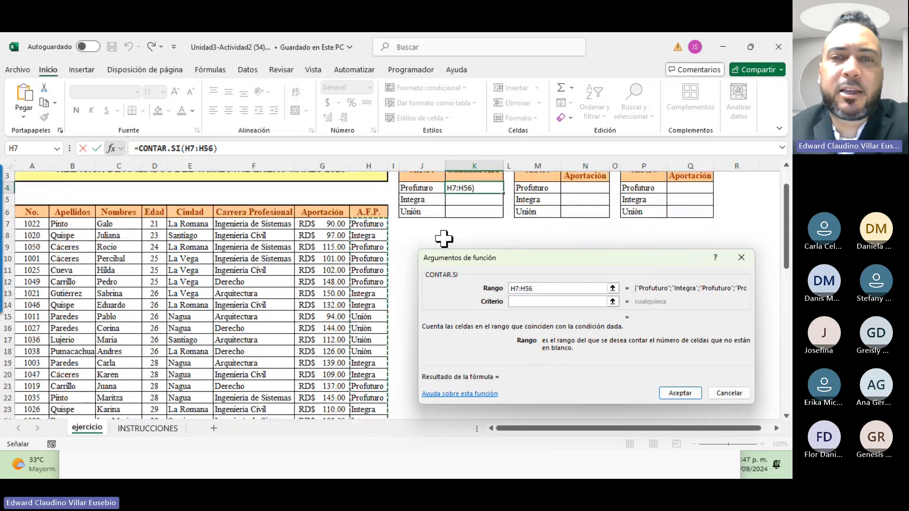
click(539, 301)
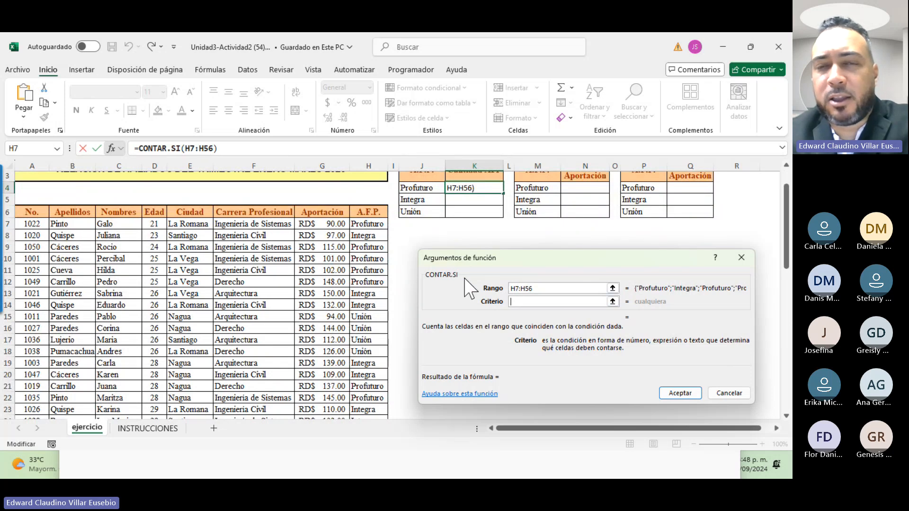
click(424, 188)
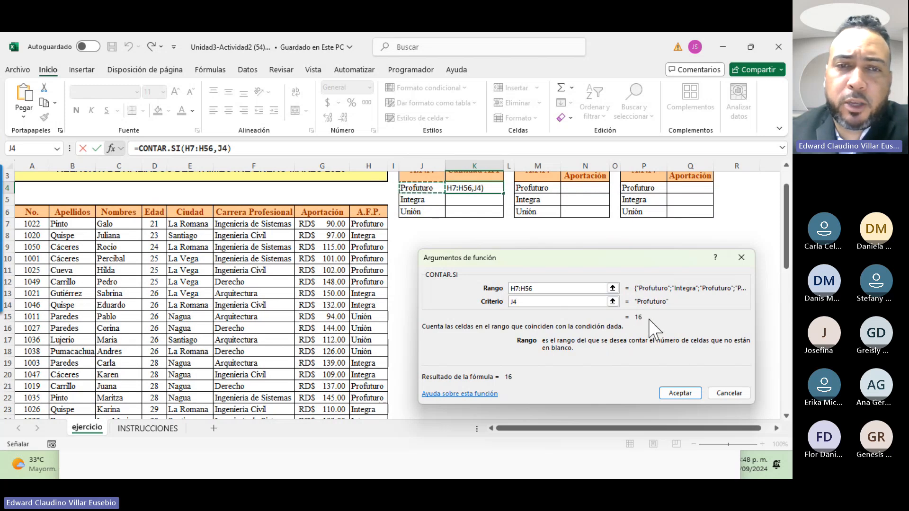
click(680, 394)
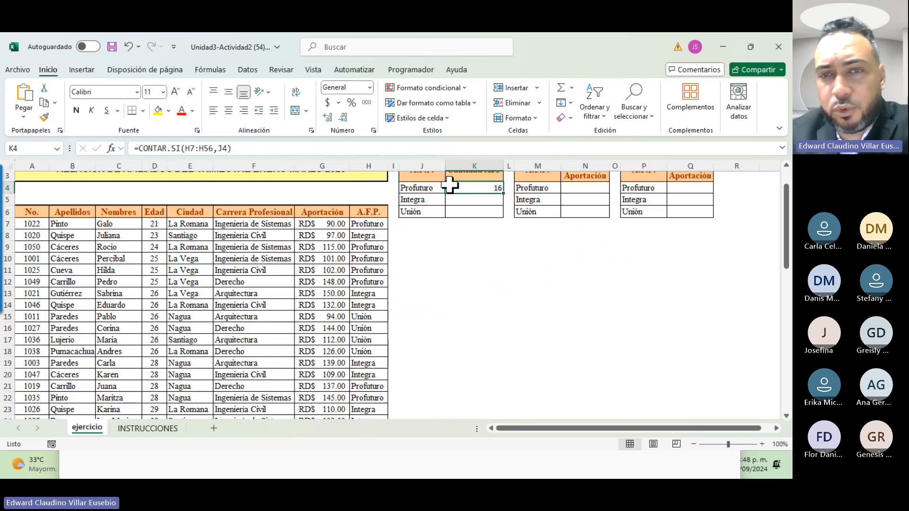
Insert a CONTAR.SI function in K5 that counts the Integra affiliates, using range H7:H56 and criterion J5.
scroll(446, 230, up, 1)
click(473, 238)
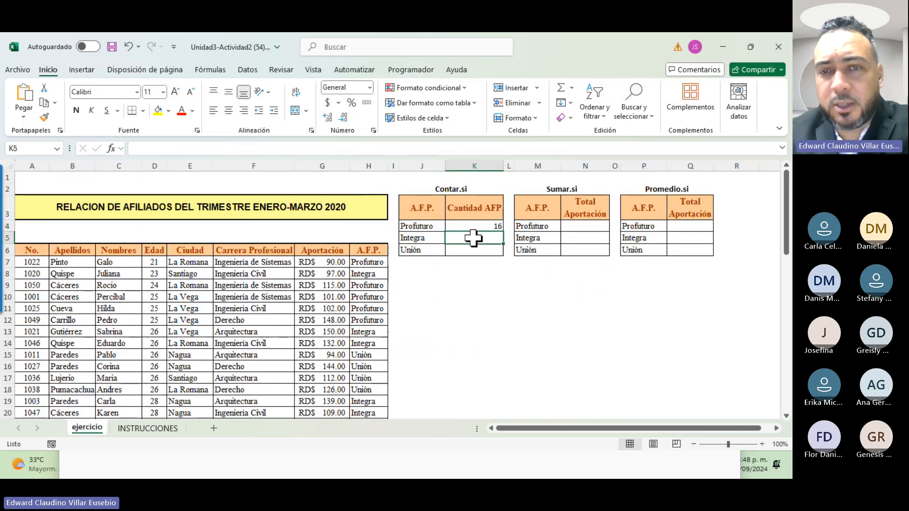
click(112, 149)
double_click(500, 315)
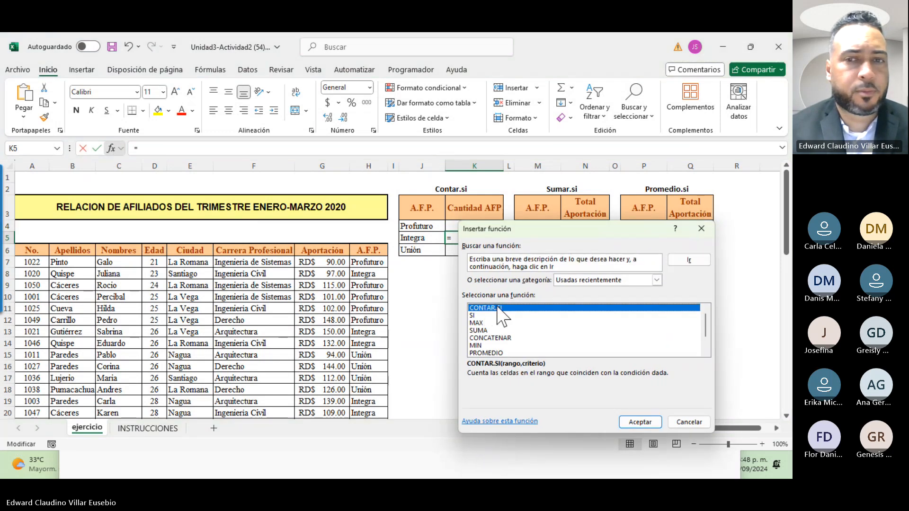
click(357, 262)
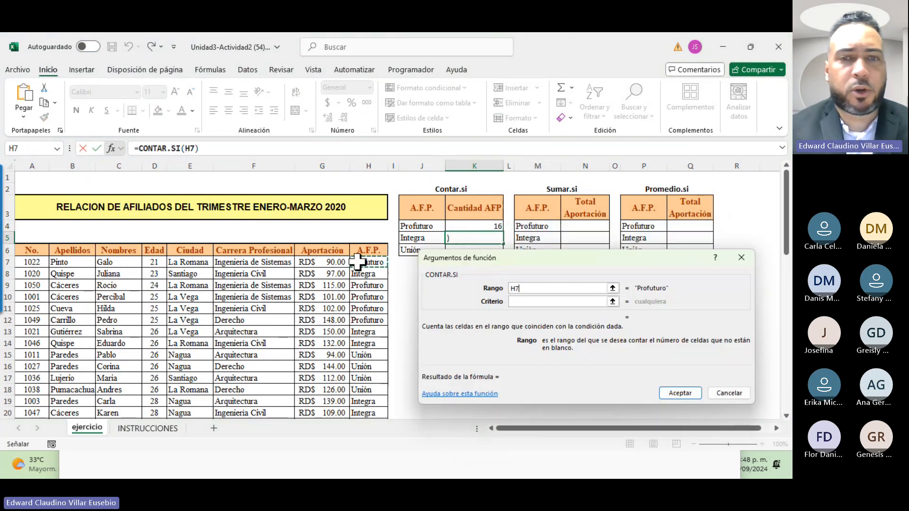
key(ctrl+shift+Down)
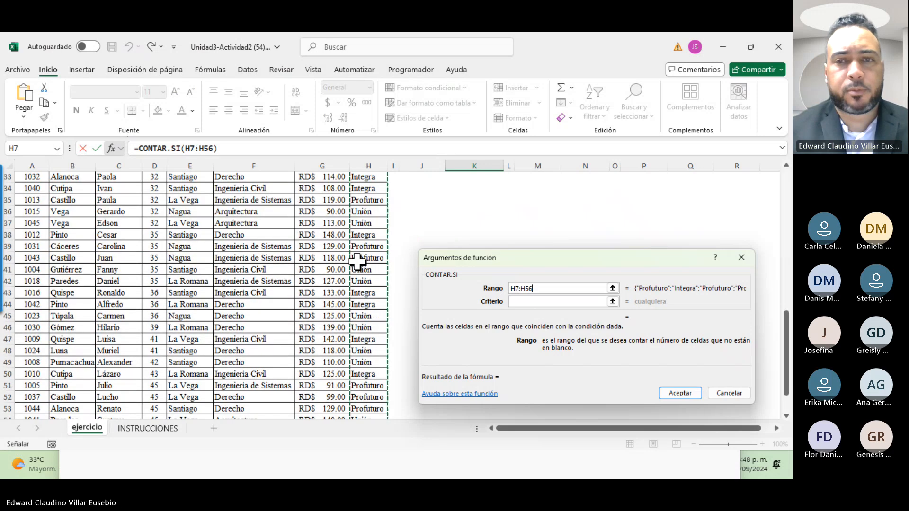
scroll(383, 271, up, 12)
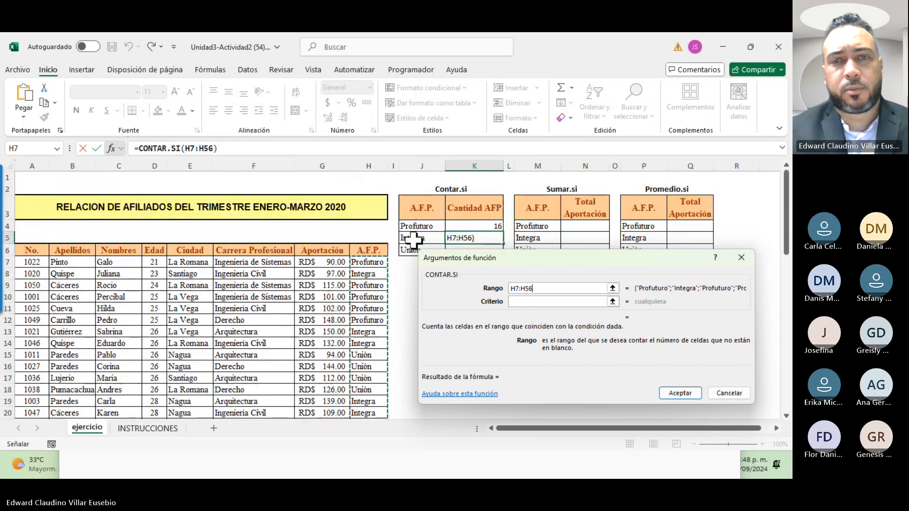
click(516, 302)
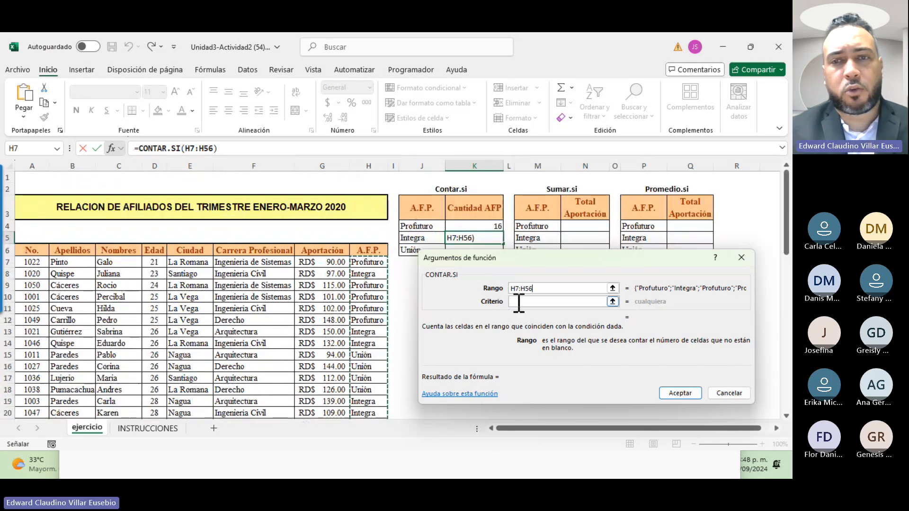
click(421, 238)
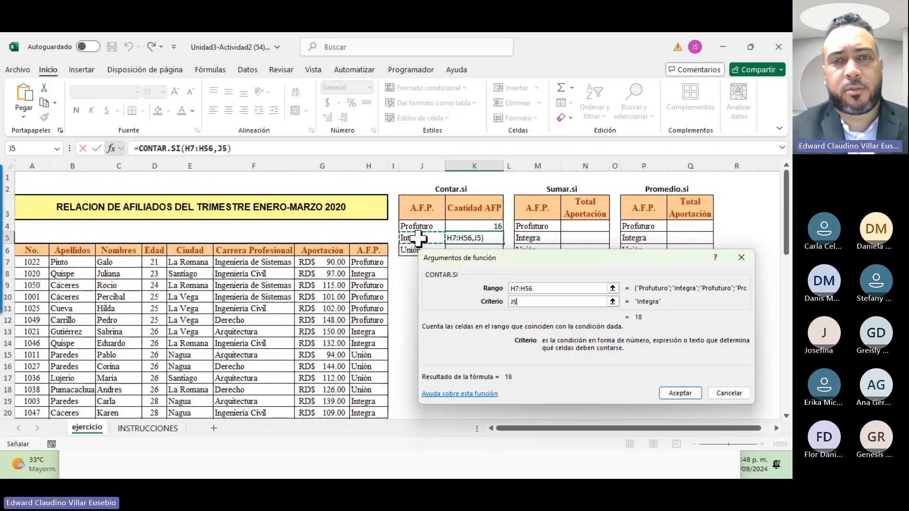
click(681, 393)
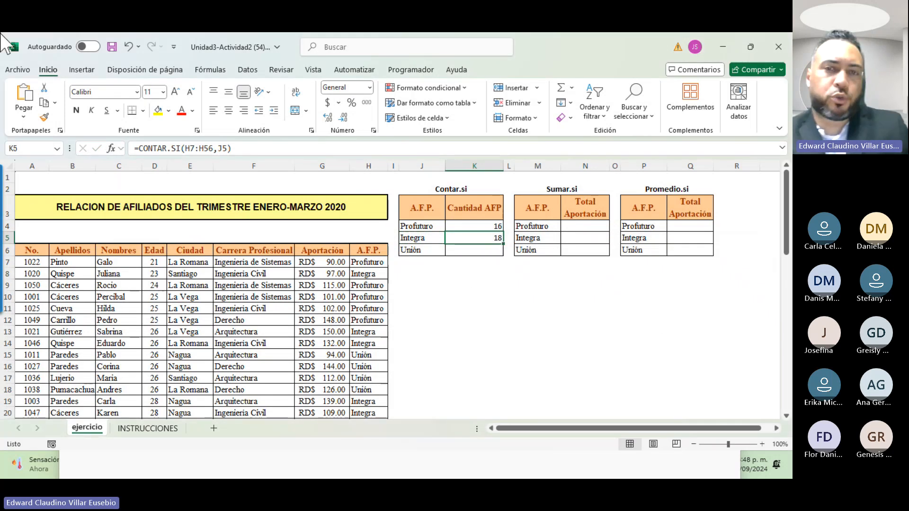
Insert a CONTAR.SI function in K6 that counts the Unión affiliates, using range H7:H56 and criterion J6.
click(479, 254)
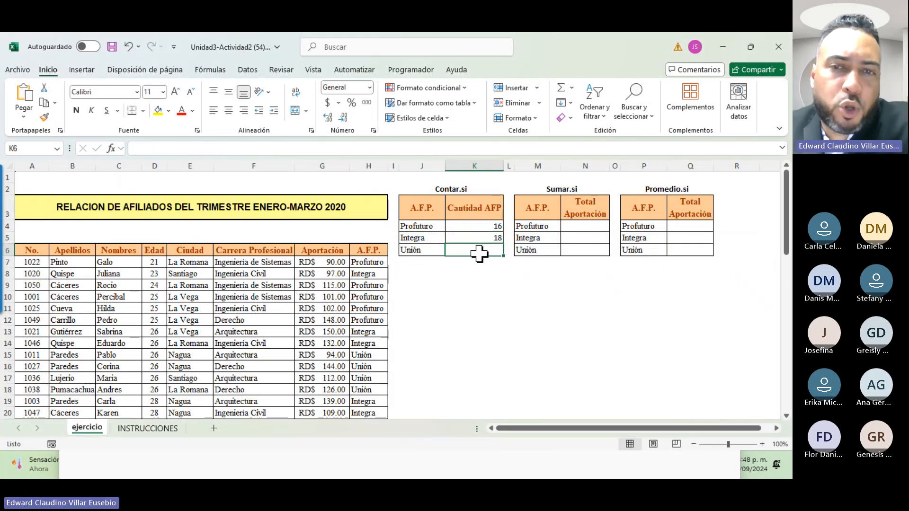
click(110, 148)
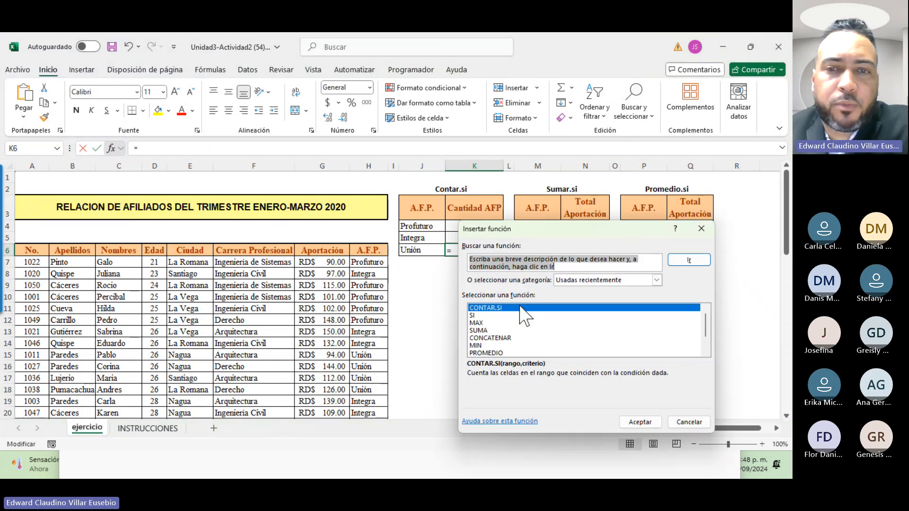
double_click(495, 308)
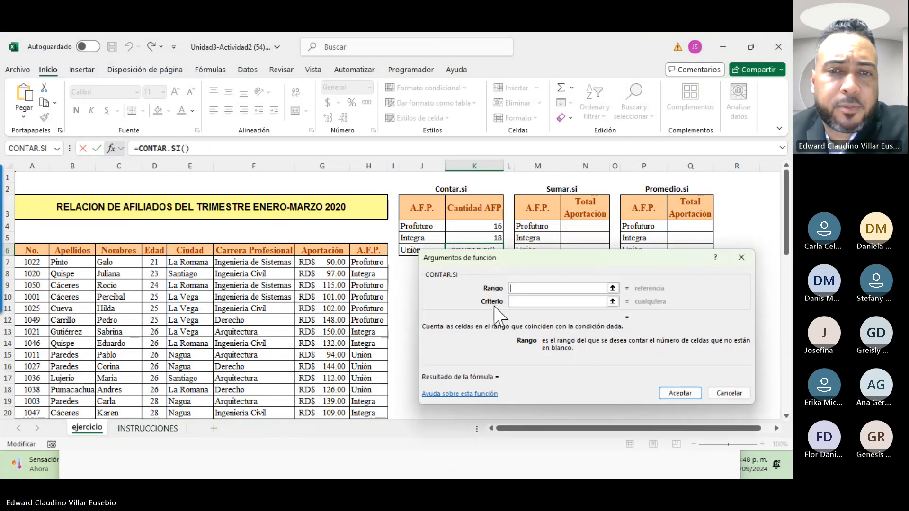
click(385, 263)
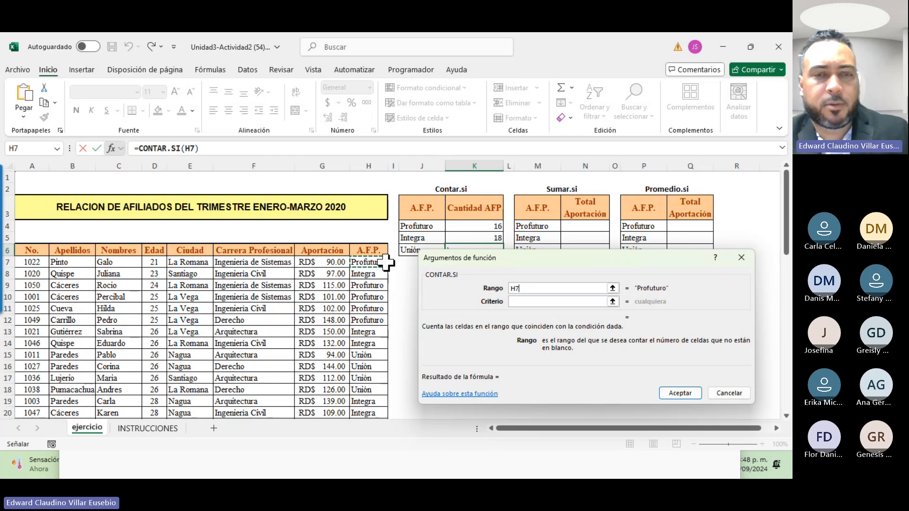
key(ctrl+shift+Down)
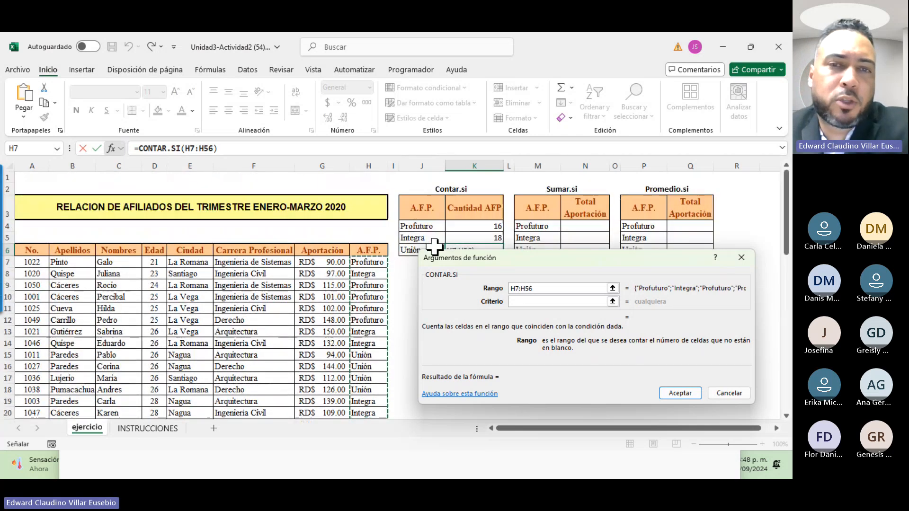
click(530, 302)
drag(509, 263, 529, 322)
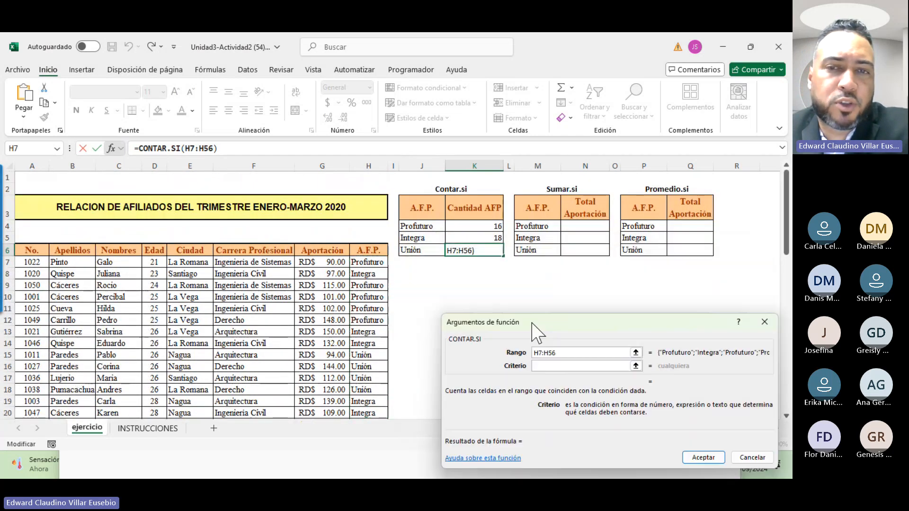
click(423, 251)
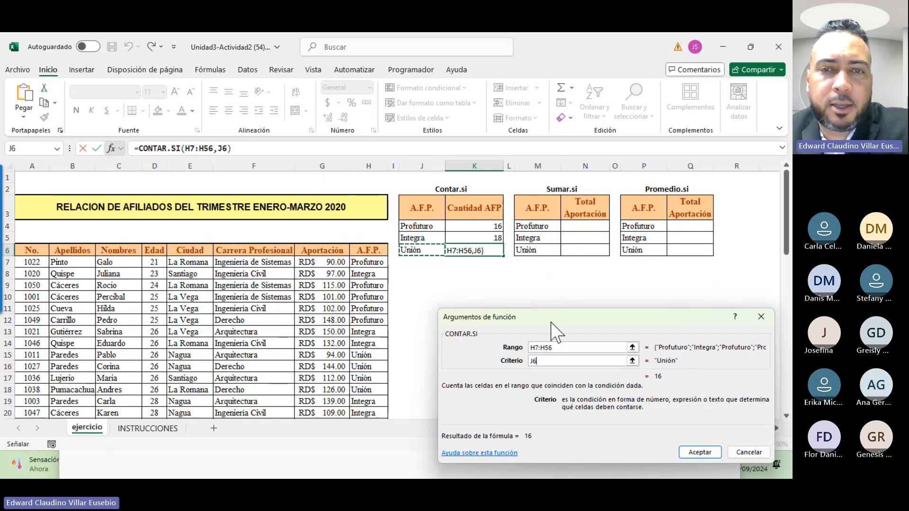
drag(525, 325, 489, 267)
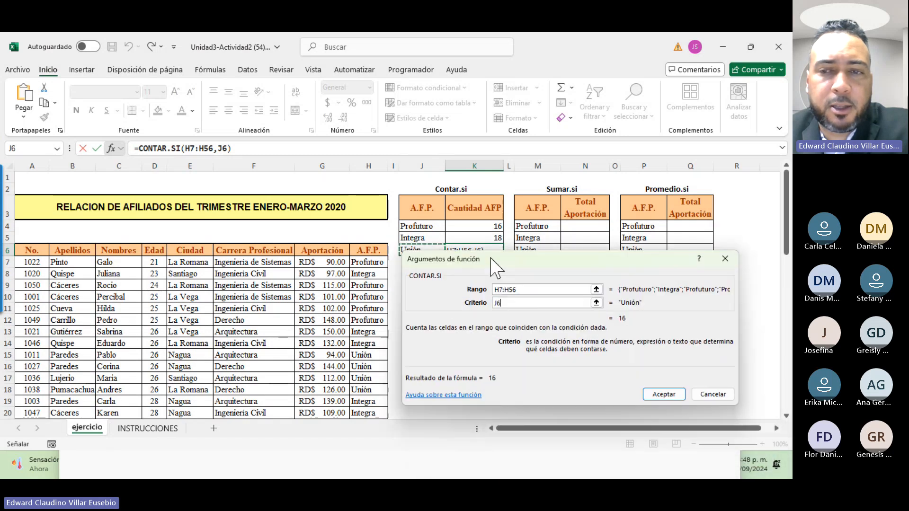
click(663, 394)
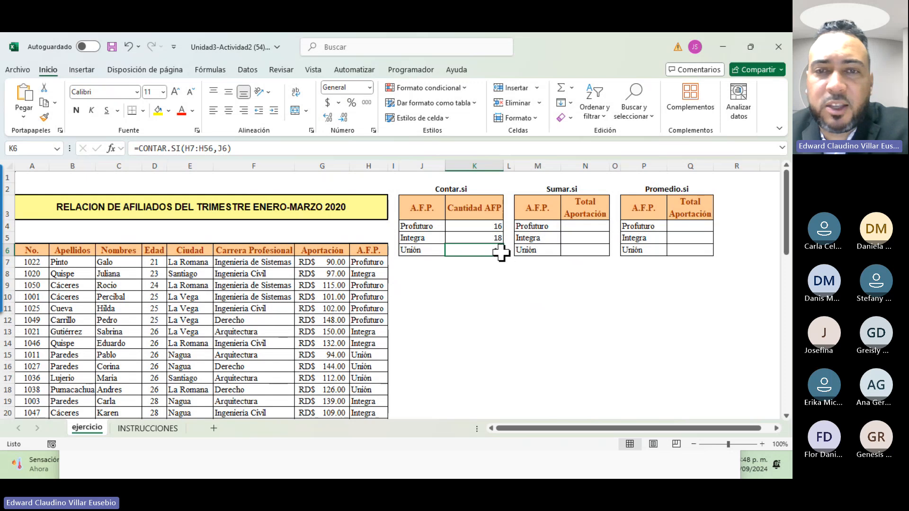
Respell the A.F.P. entry in H15 as Union without the accent, and restore it to Unión.
click(365, 356)
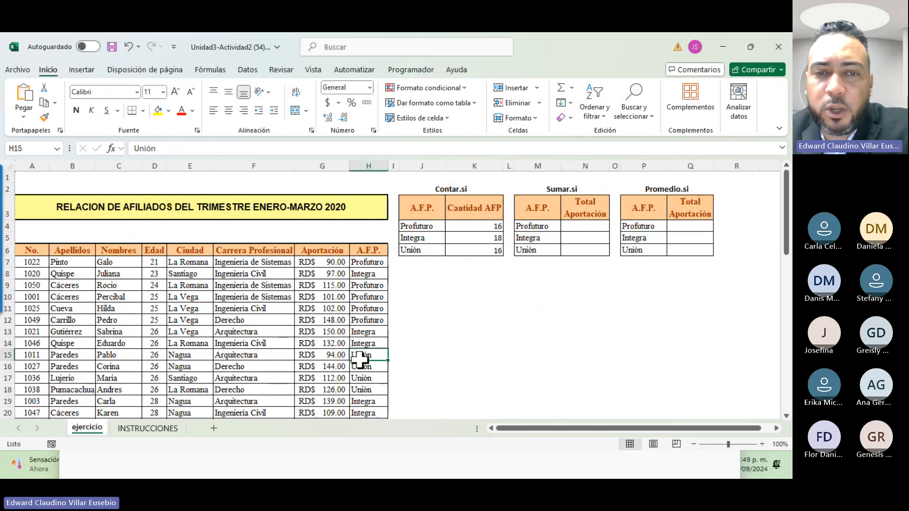
click(153, 148)
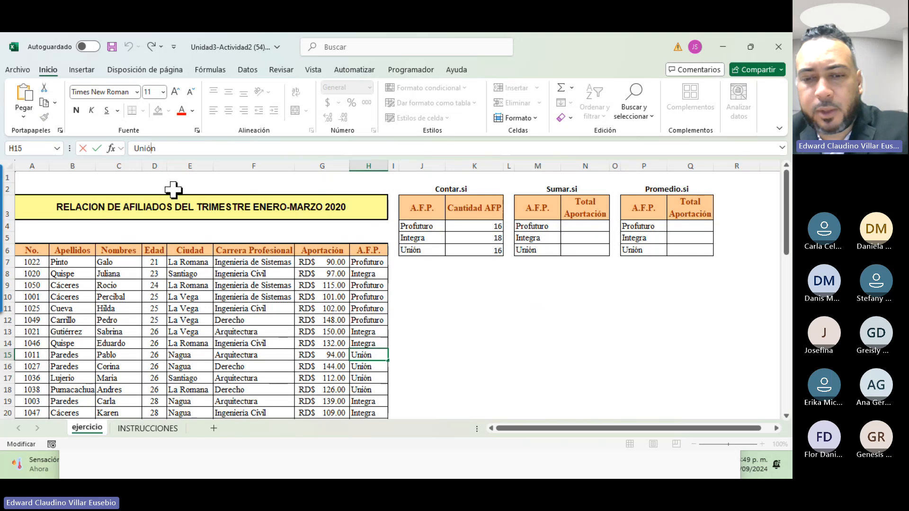
key(BackSpace)
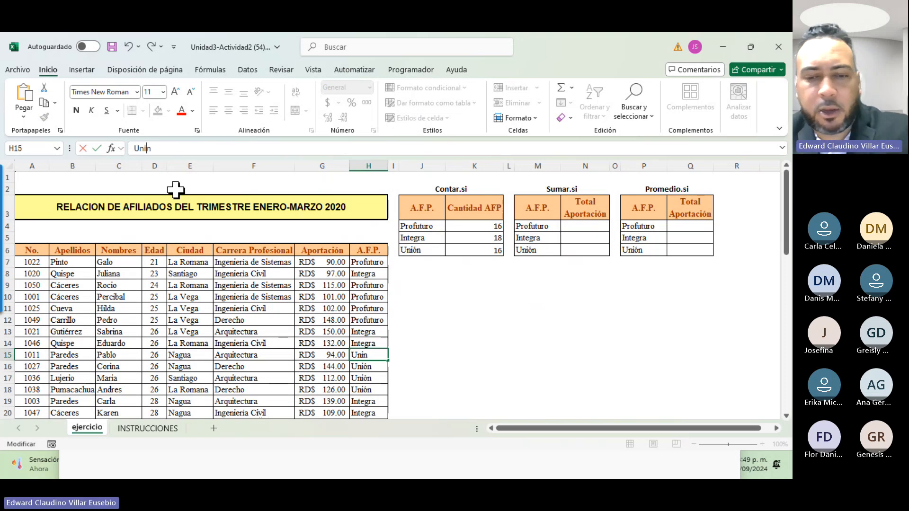
key(Return)
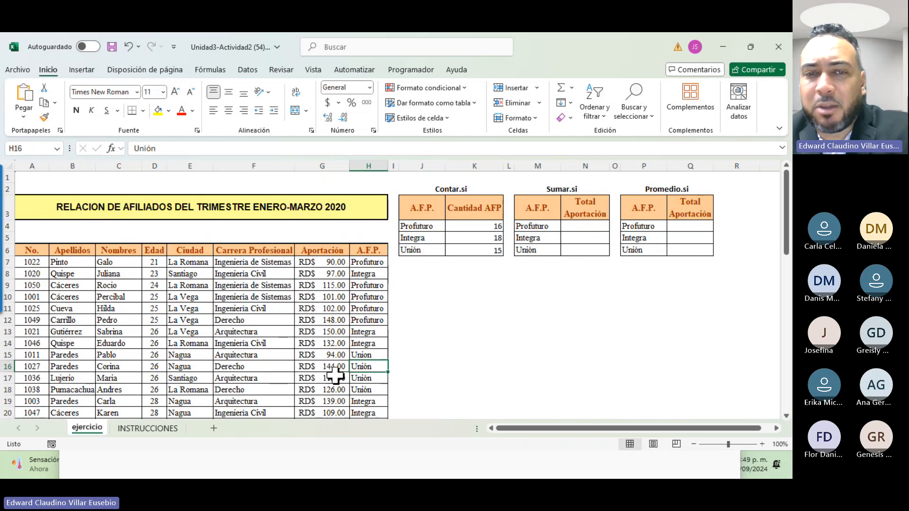
click(359, 355)
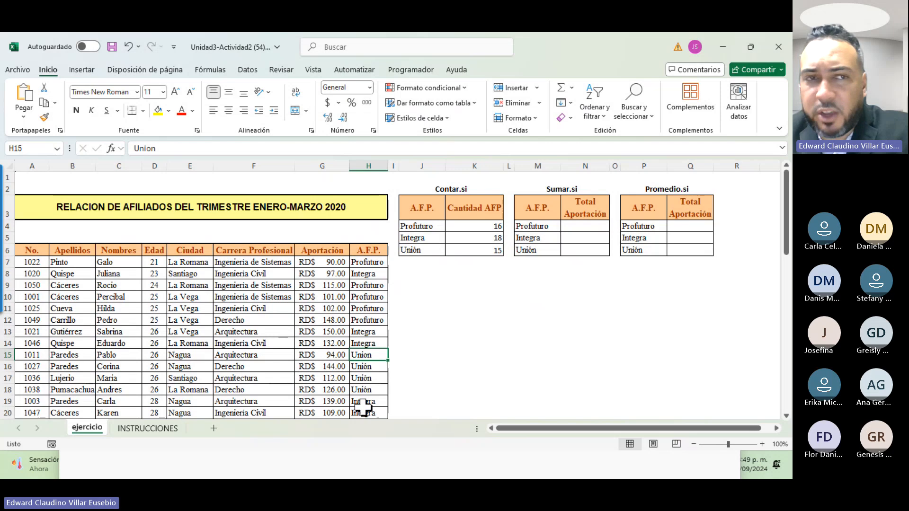
click(150, 148)
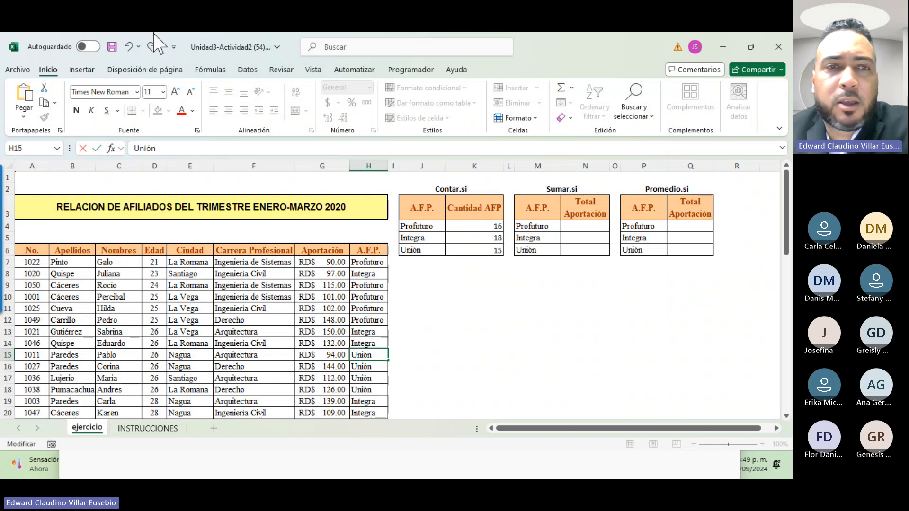
Start a SUMAR.SI function in N4 for Profuturo's total contribution, finding it by searching the available functions for SUMAR.SI.
click(574, 228)
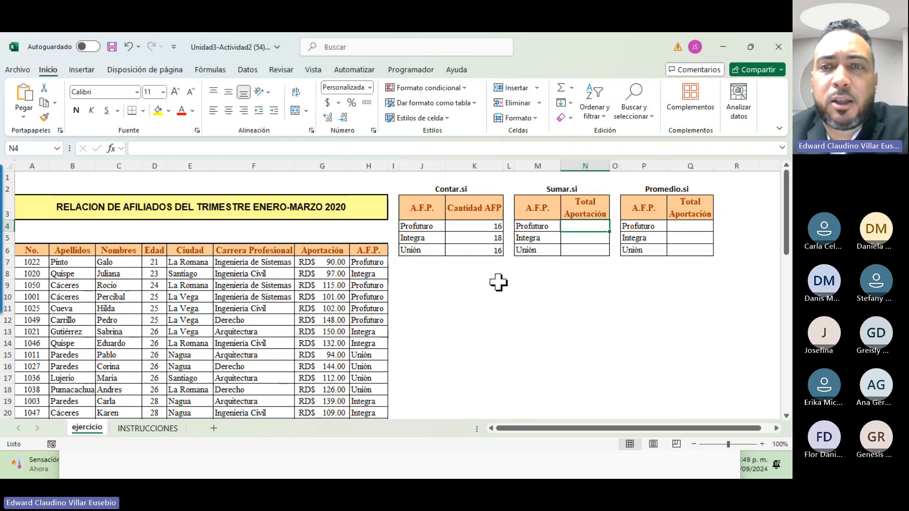
click(110, 148)
scroll(503, 354, down, 1)
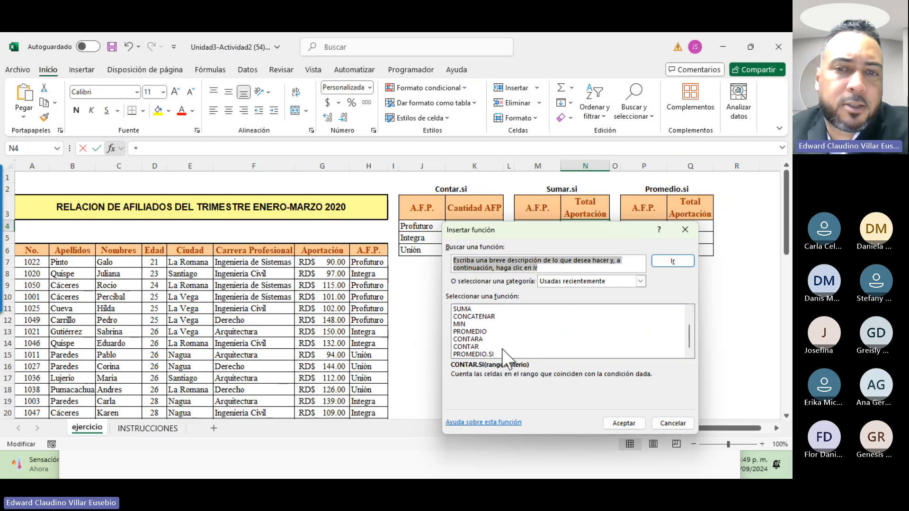
scroll(502, 356, up, 1)
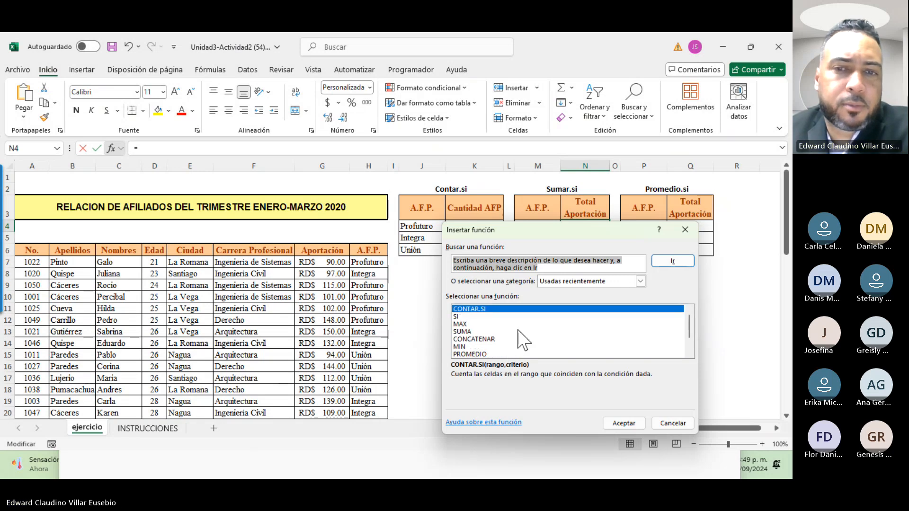
text(SUMA)
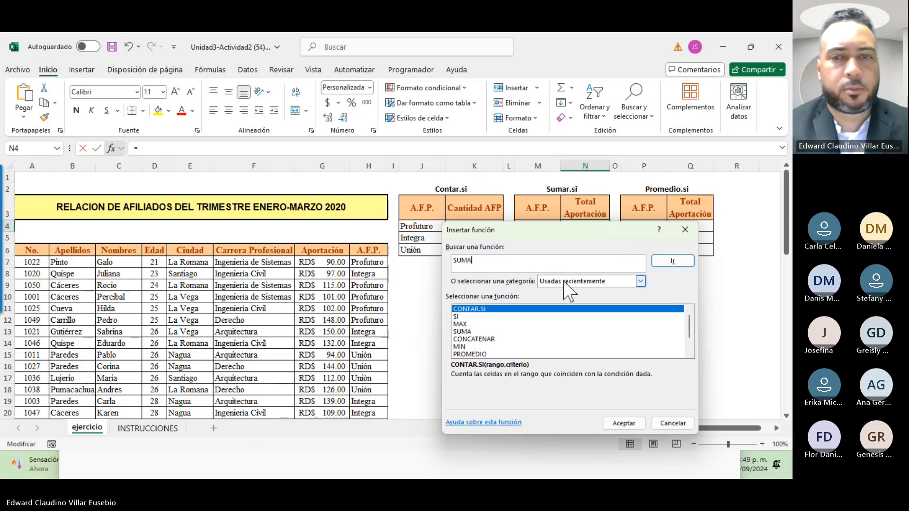
text(R.SO)
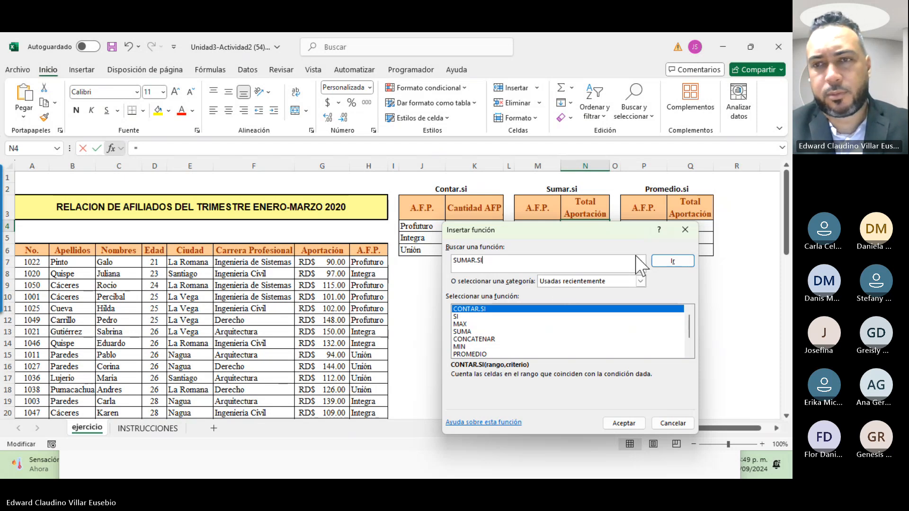
click(672, 261)
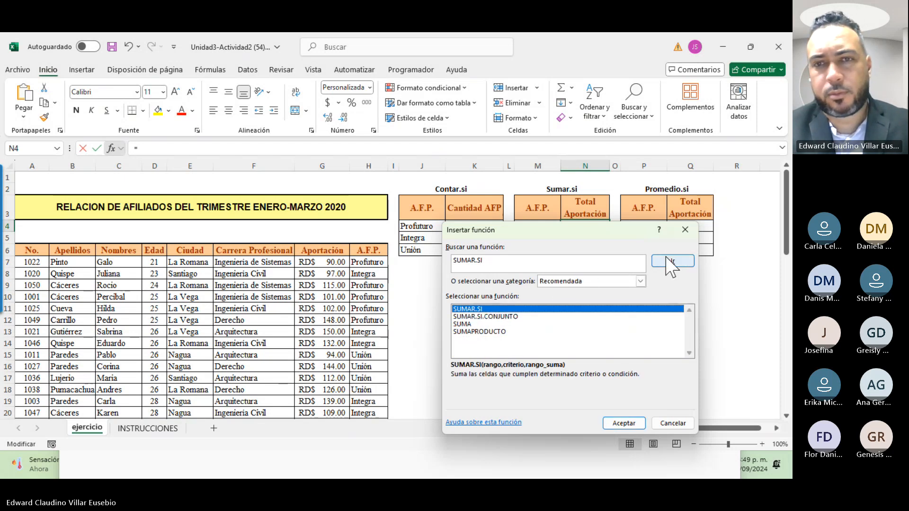
double_click(473, 310)
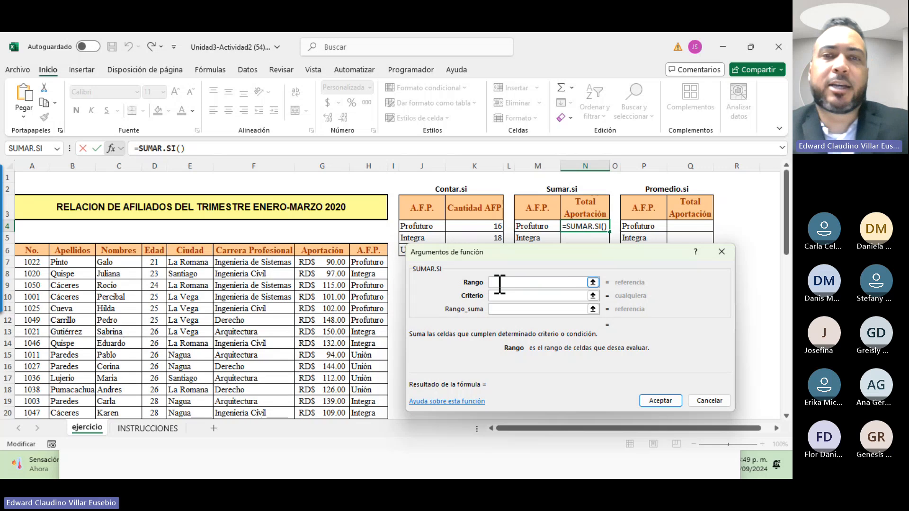
Complete the SUMAR.SI function in N4 with range H7:H56, criterion M4 and sum range G7:G56.
drag(548, 255, 567, 285)
click(372, 263)
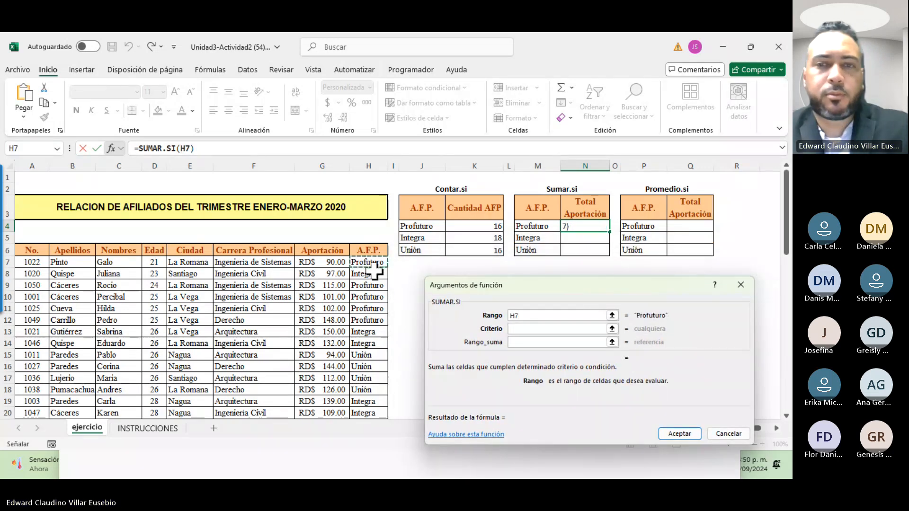
key(ctrl+shift+Down)
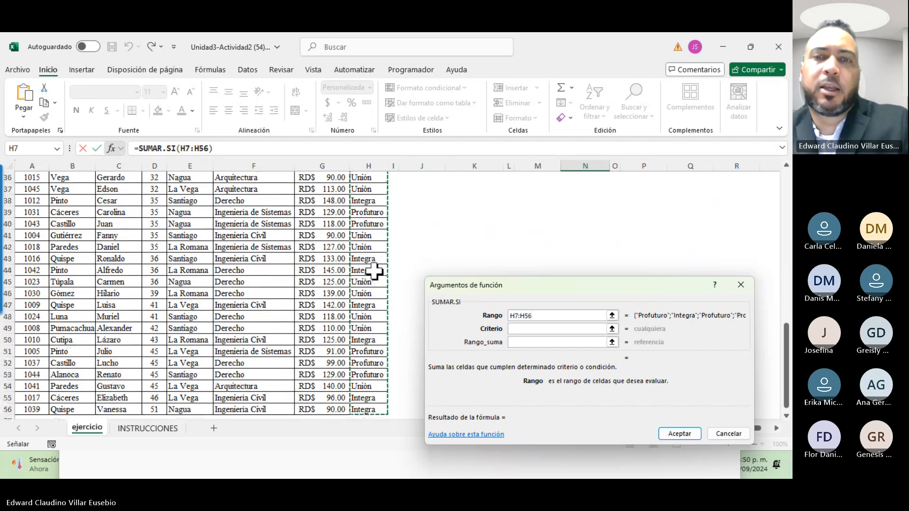
scroll(436, 223, up, 10)
click(525, 329)
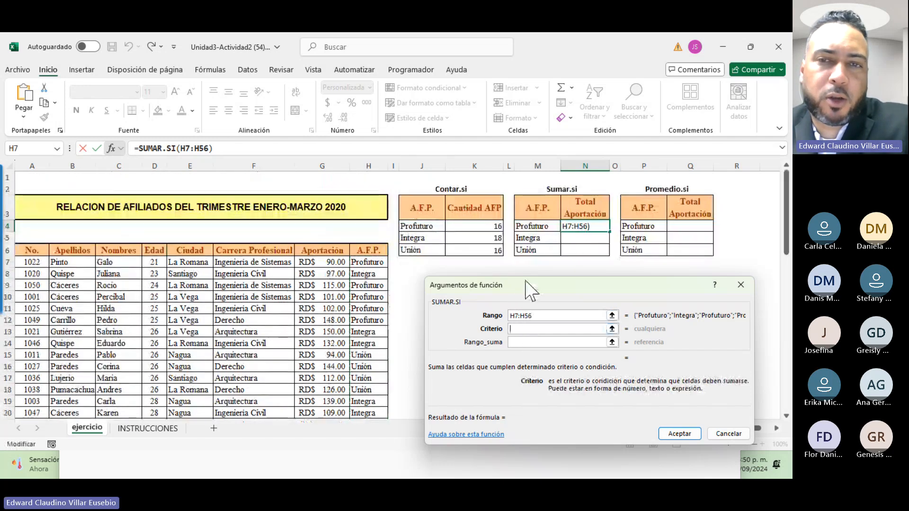
click(540, 227)
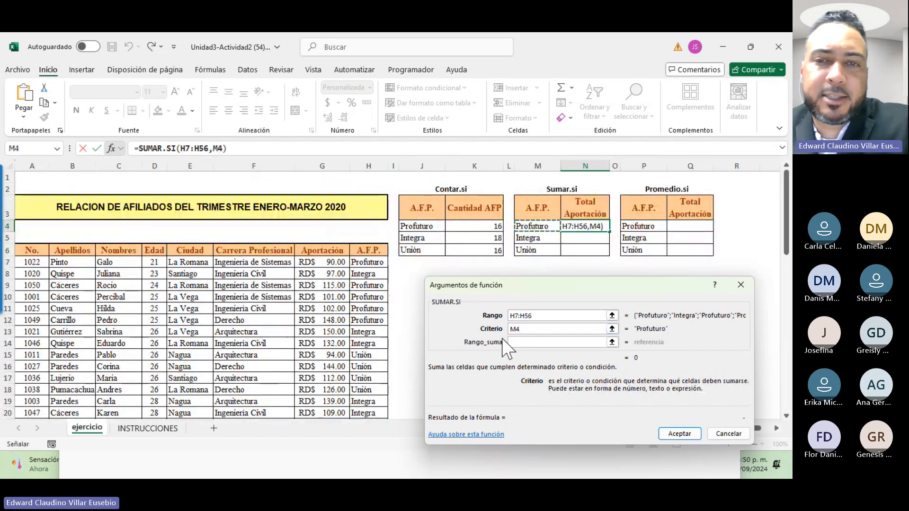
click(535, 343)
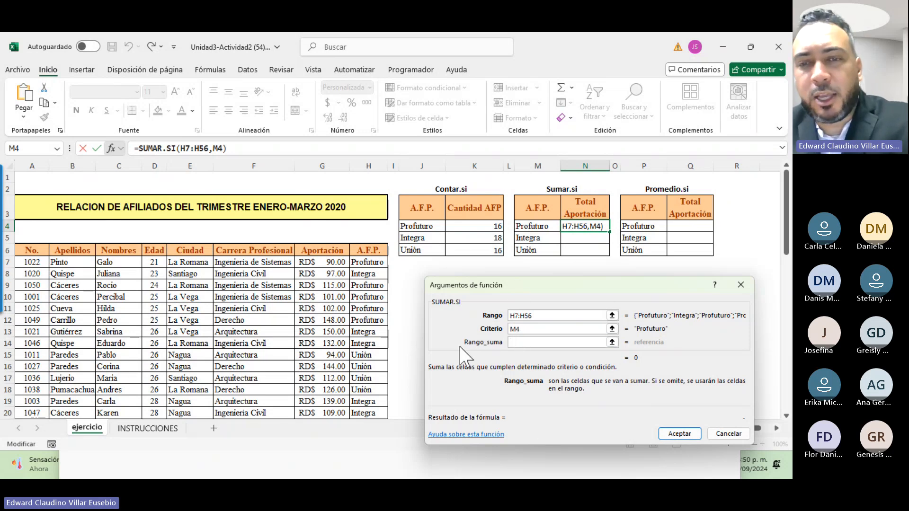
click(322, 264)
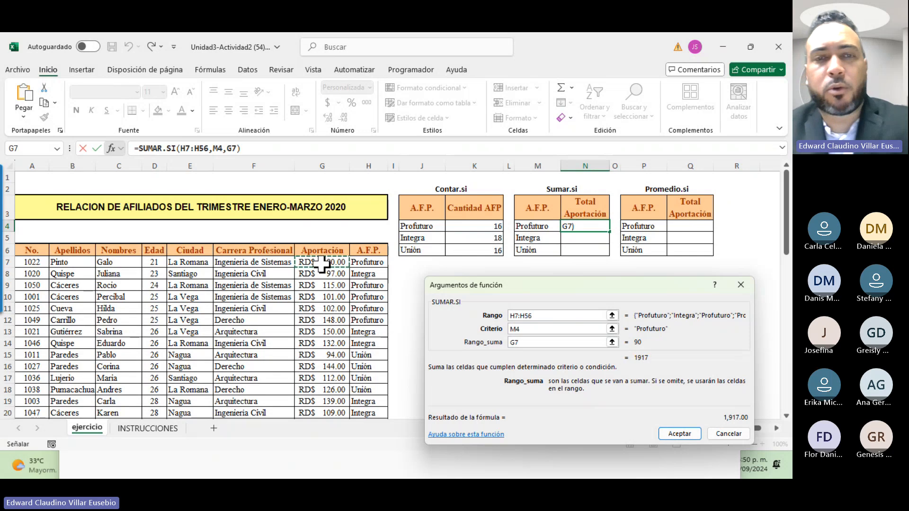
key(ctrl+shift+Down)
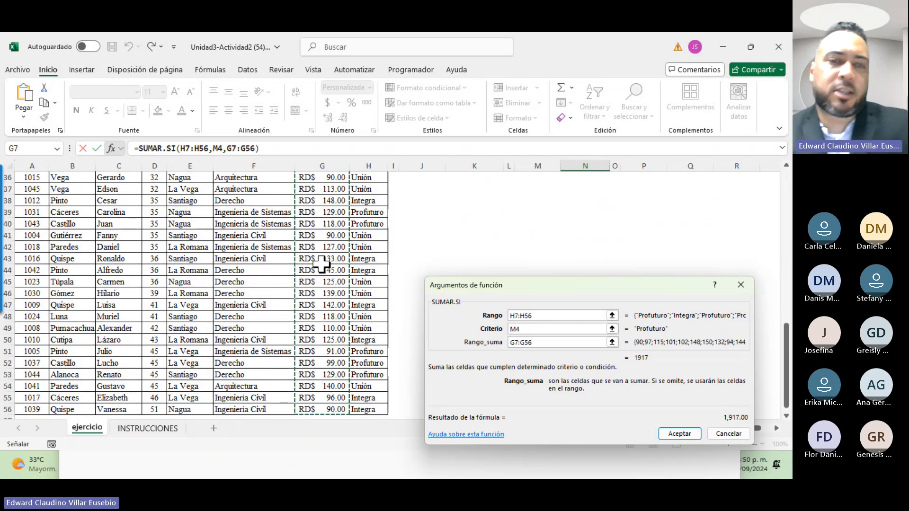
scroll(349, 265, up, 10)
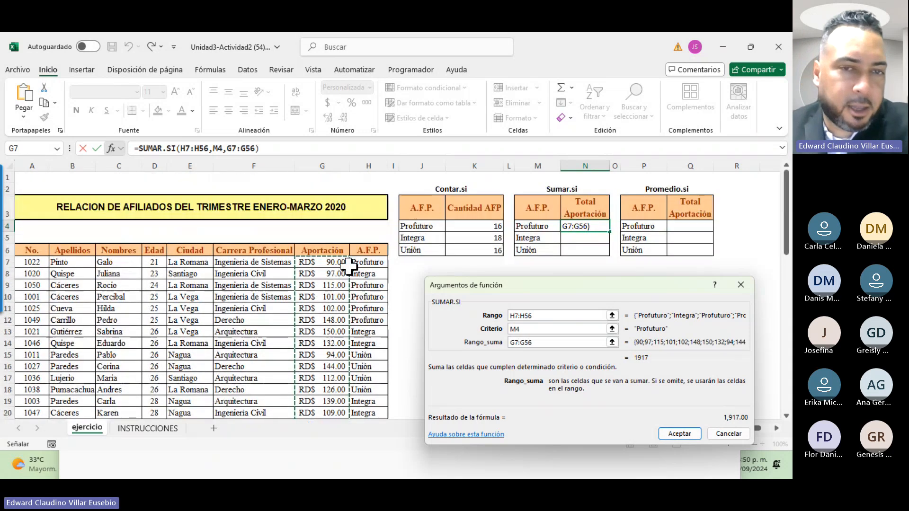
click(680, 434)
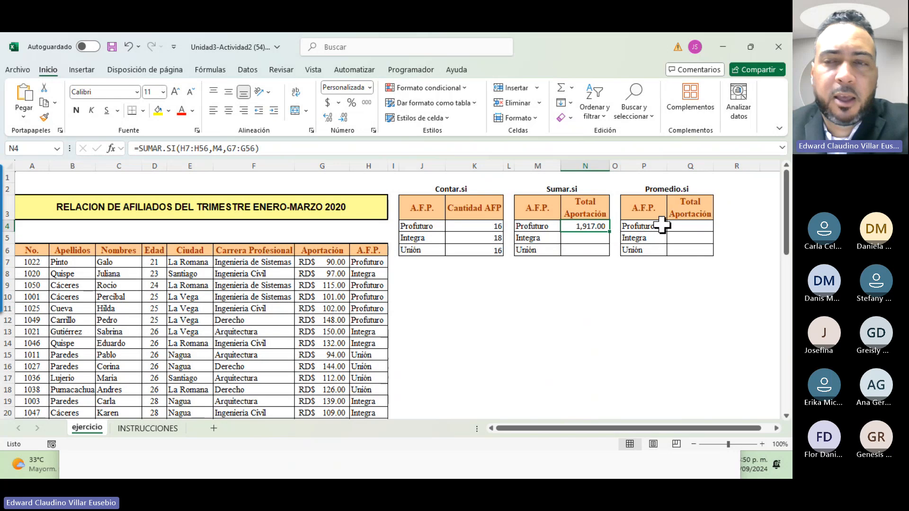
Start a PROMEDIO.SI function in Q4 for Profuturo, finding it by searching the available functions for PROMEDIO.SI.
click(682, 232)
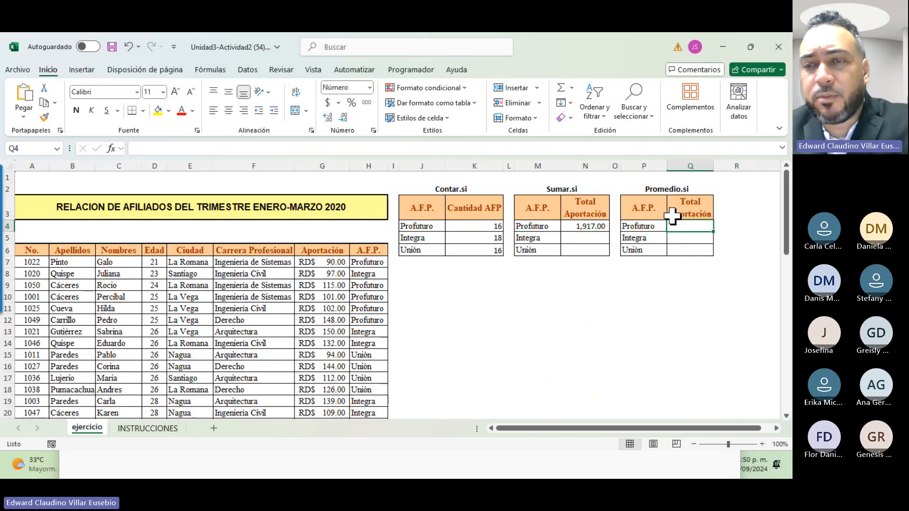
click(112, 149)
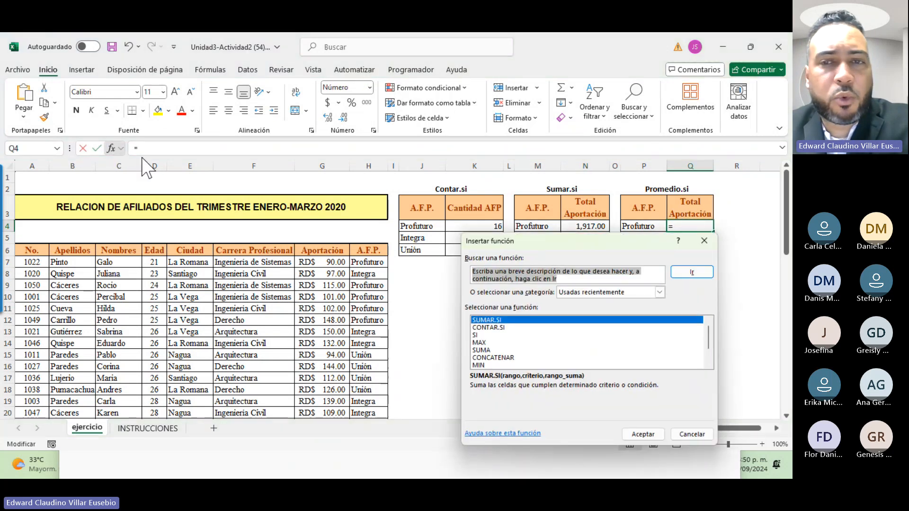
text(PROMEDIO.SI)
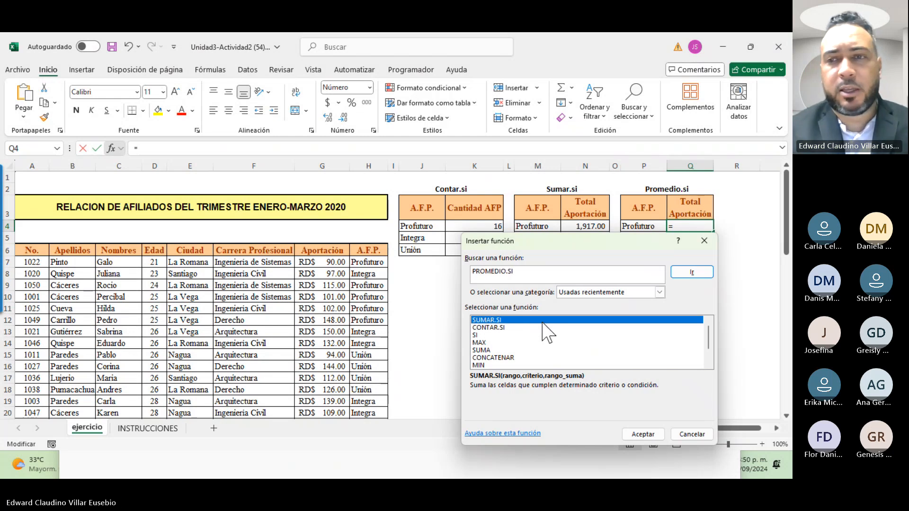
click(694, 273)
double_click(486, 322)
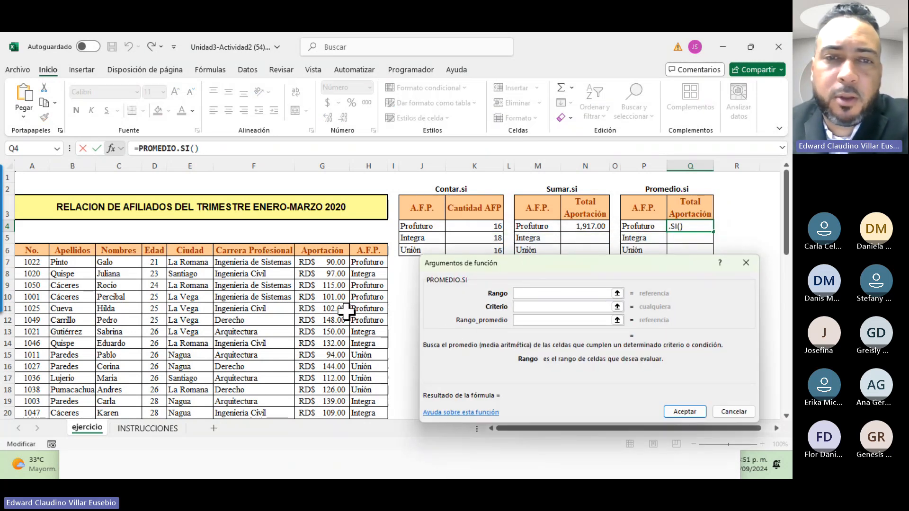
Complete the PROMEDIO.SI function in Q4 with range H7:H56, criterion P4 and average range G7:G56.
click(358, 265)
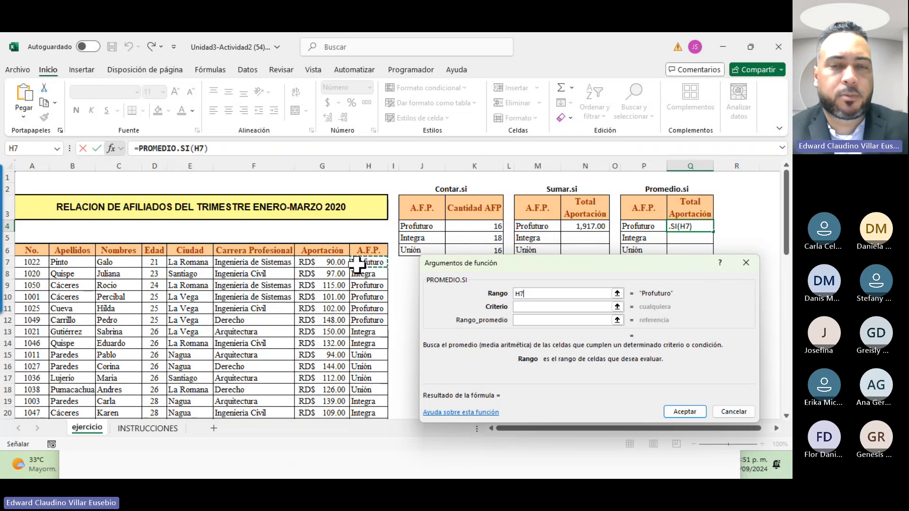
key(ctrl+shift+Down)
scroll(357, 264, up, 10)
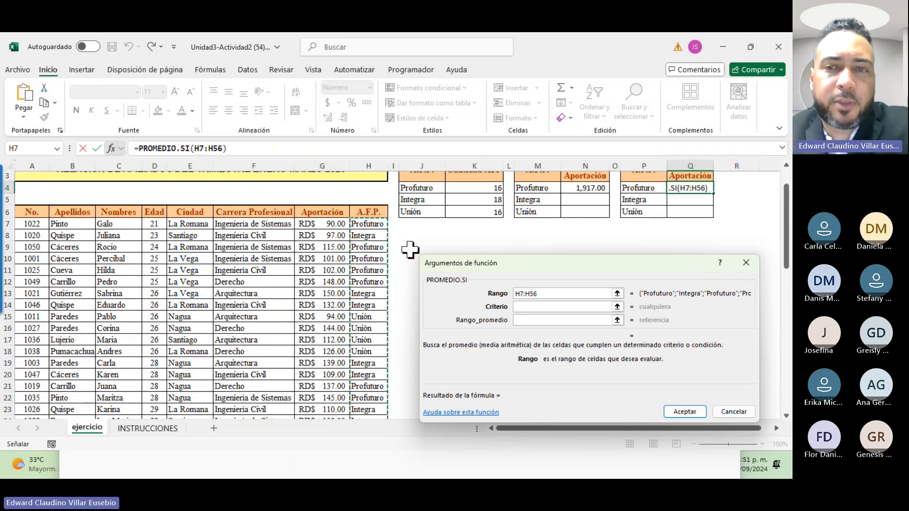
click(545, 307)
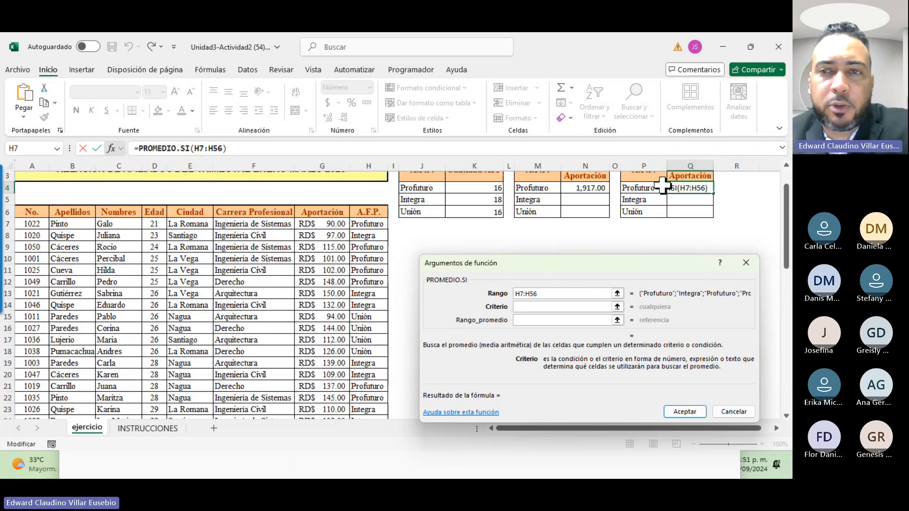
click(639, 188)
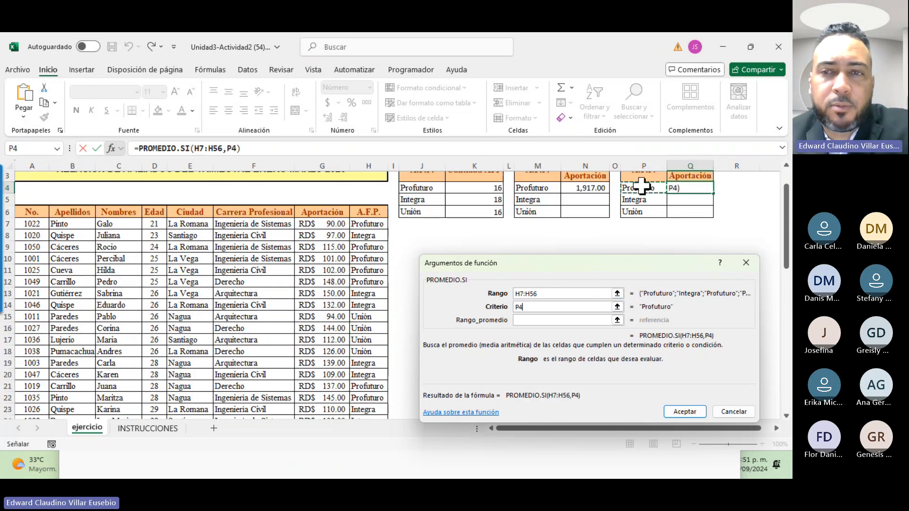
click(528, 321)
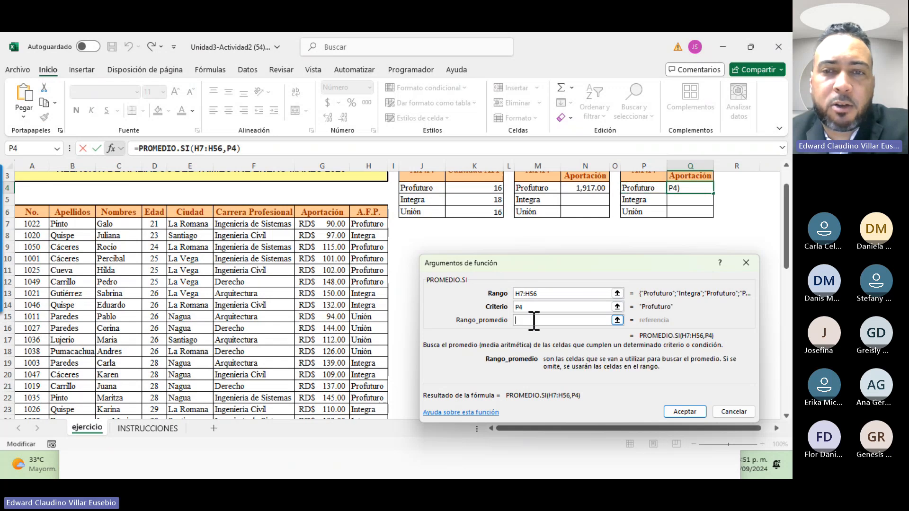
click(303, 222)
key(ctrl+shift+Down)
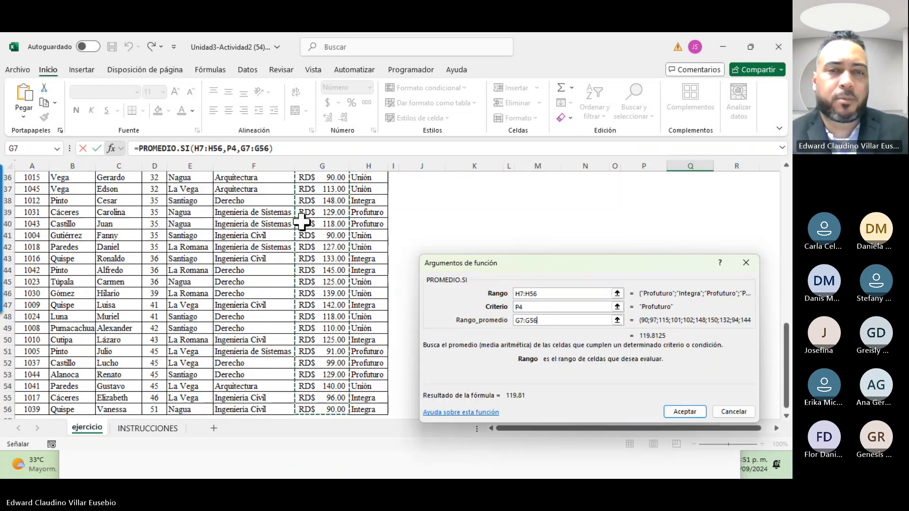
click(677, 411)
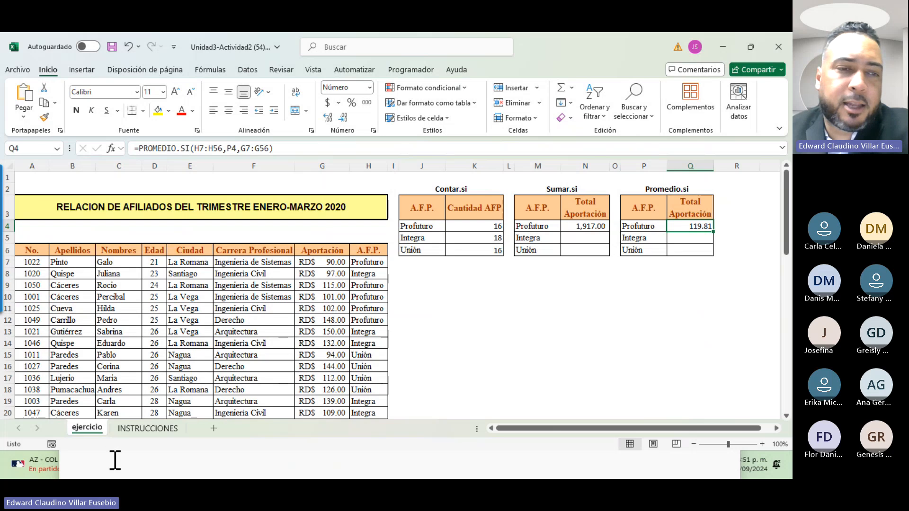
click(125, 431)
click(92, 429)
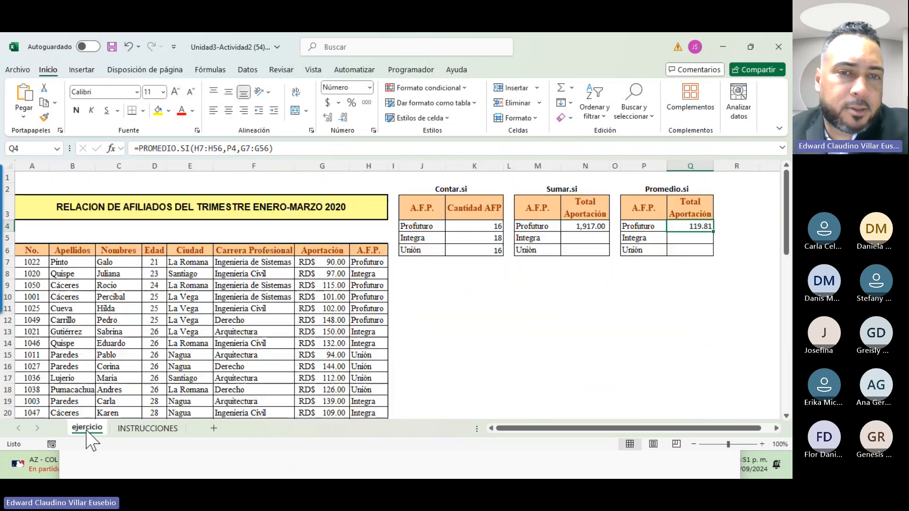
scroll(381, 320, down, 7)
scroll(383, 321, down, 10)
scroll(384, 325, up, 18)
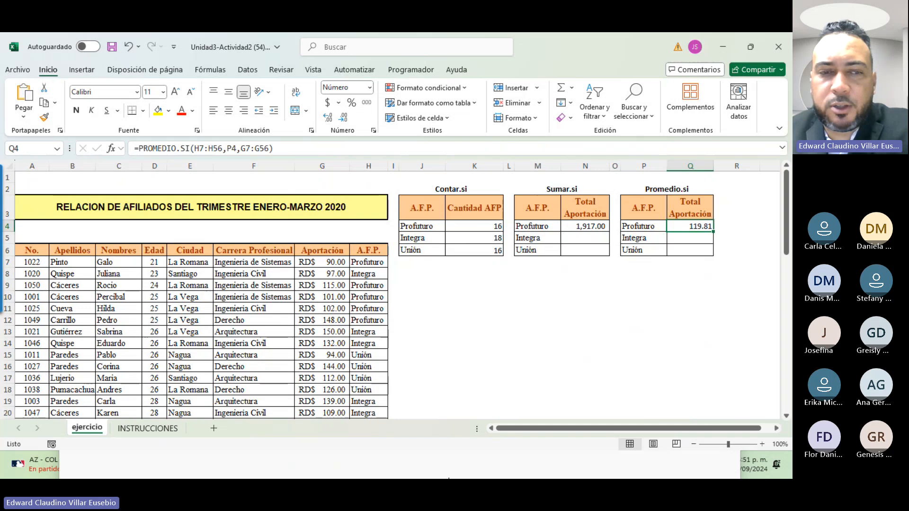
Switch to the Excel Intermedio Amadita meeting window in Microsoft Teams and show the first page of participants.
key(super)
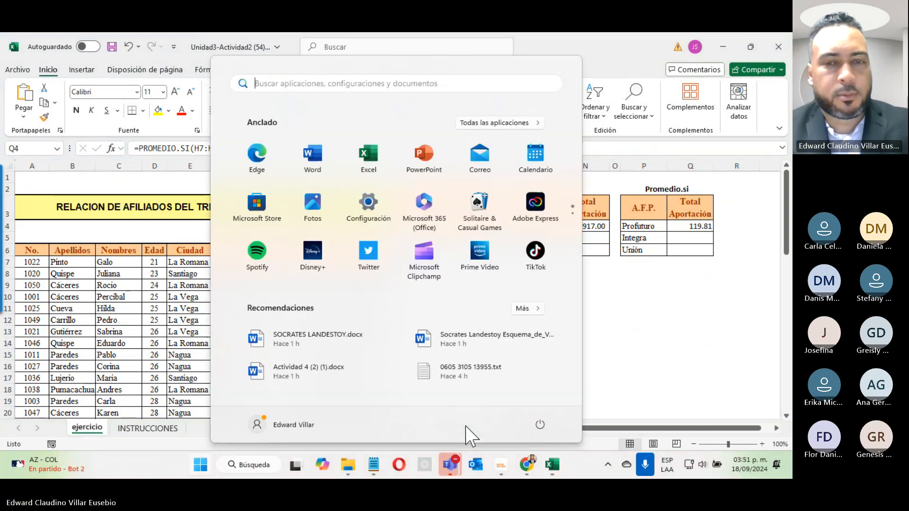
mouse_move(449, 467)
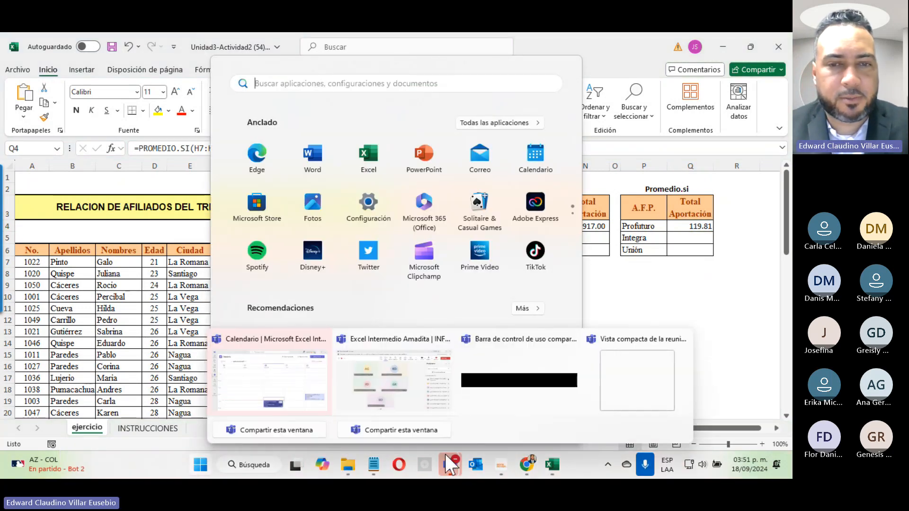
click(402, 398)
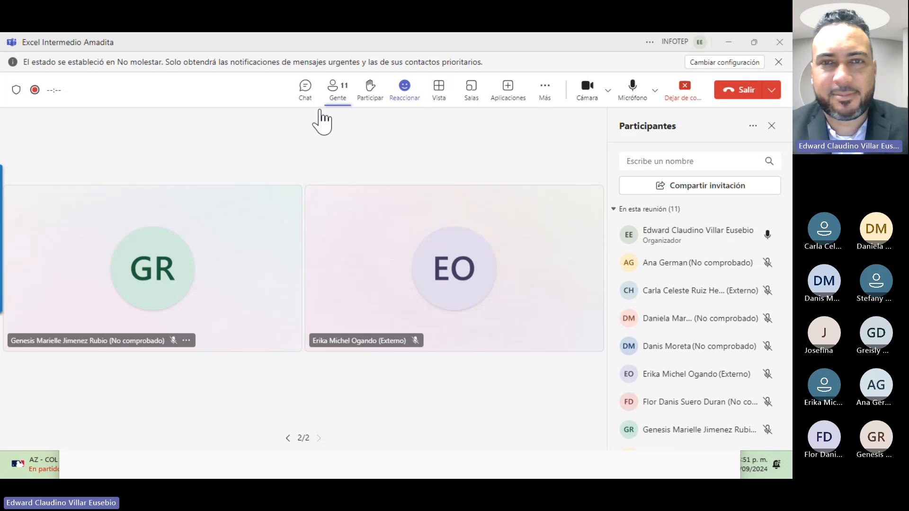
click(288, 438)
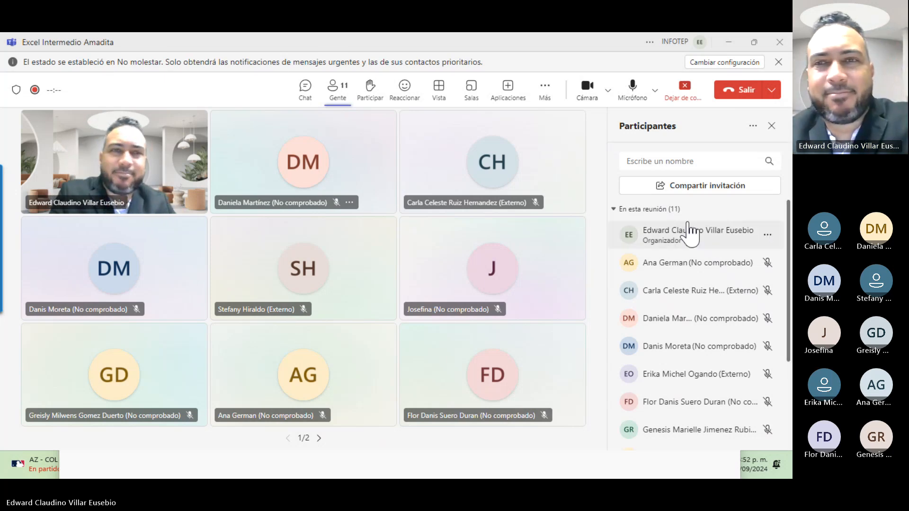
Turn off the camera and microphone in the meeting and stop sharing the screen.
click(606, 91)
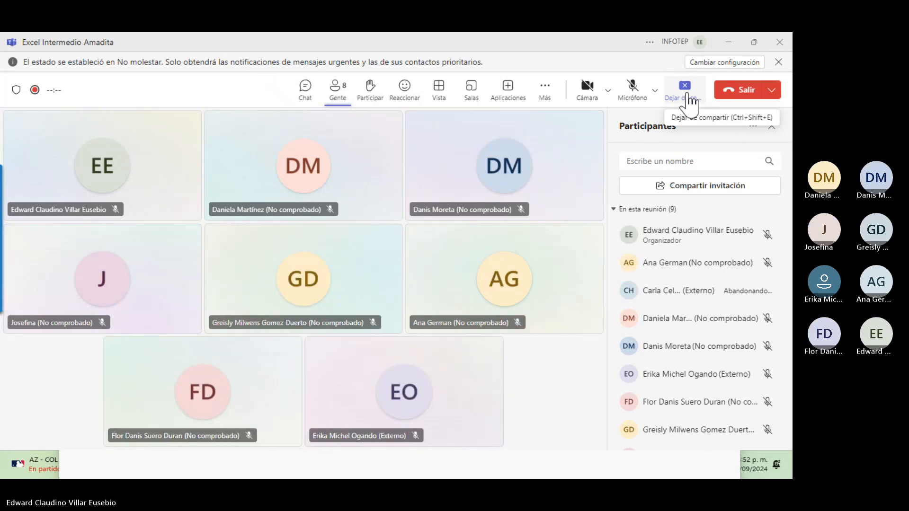
click(688, 96)
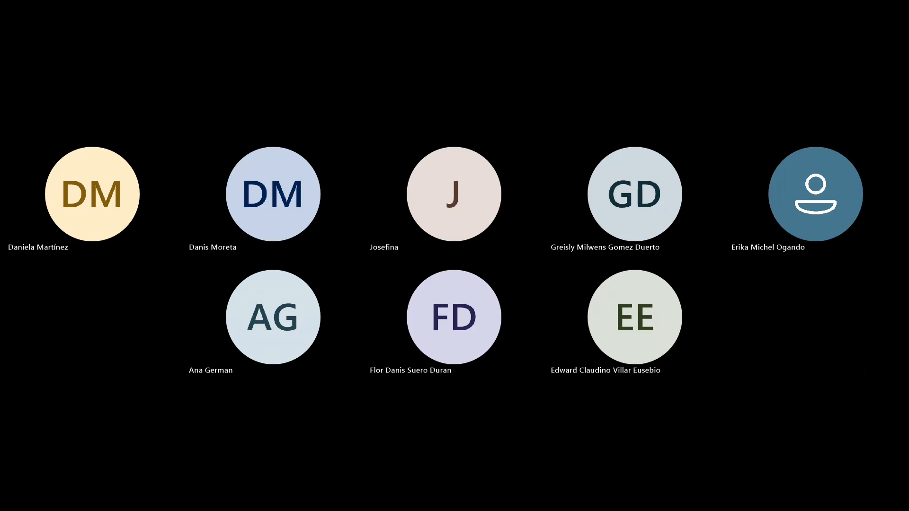